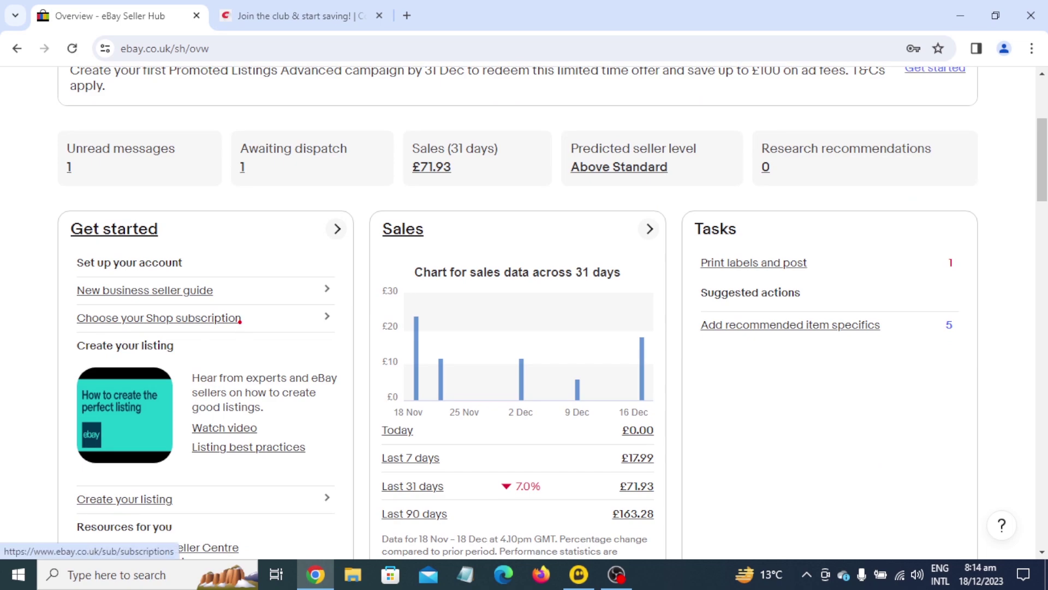
Step: Look over the eBay Seller Hub overview, including the orders, listings, traffic, seller level and feedback sections
scroll(410, 402, up, 3)
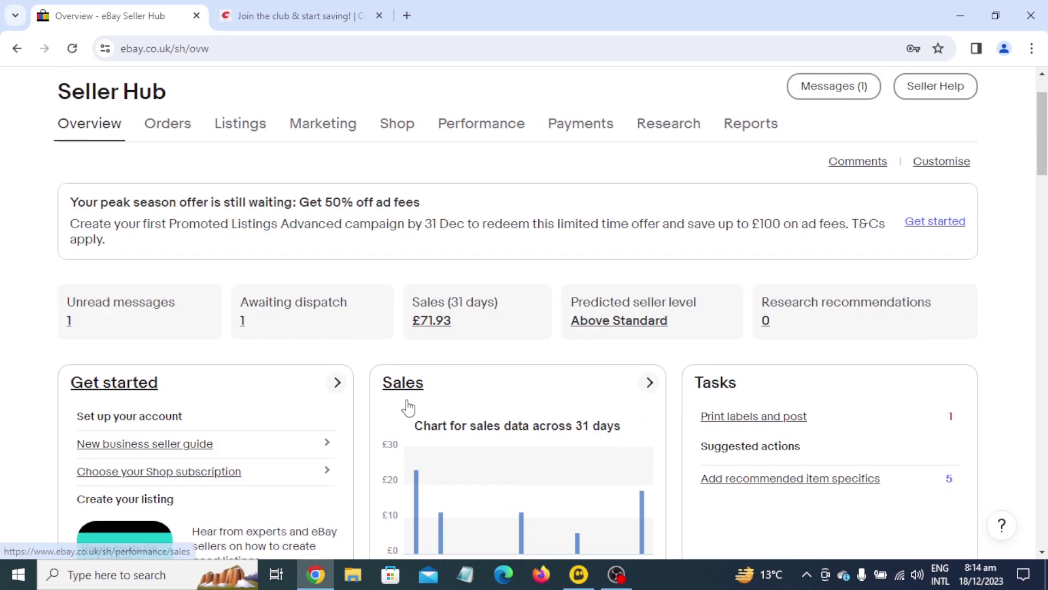
scroll(294, 352, down, 10)
scroll(301, 358, down, 15)
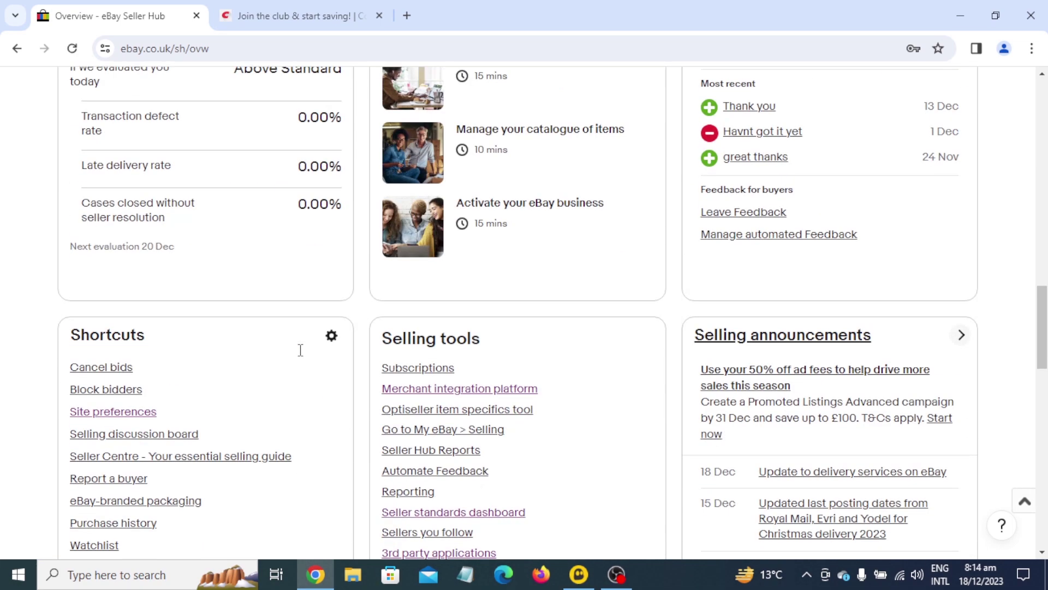
scroll(510, 382, up, 12)
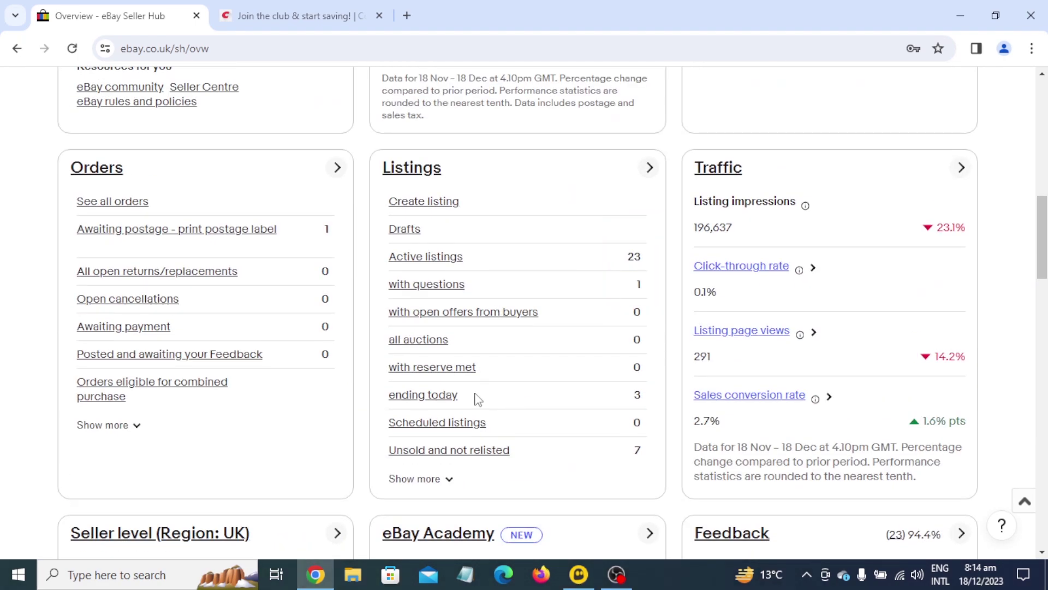
scroll(475, 371, up, 10)
scroll(475, 398, down, 12)
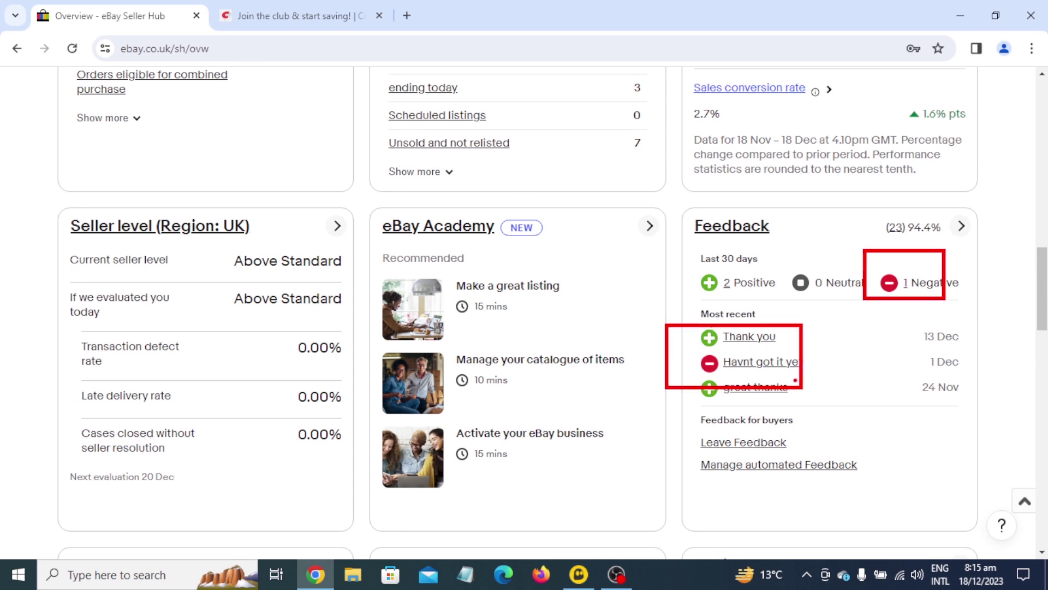
scroll(524, 358, up, 8)
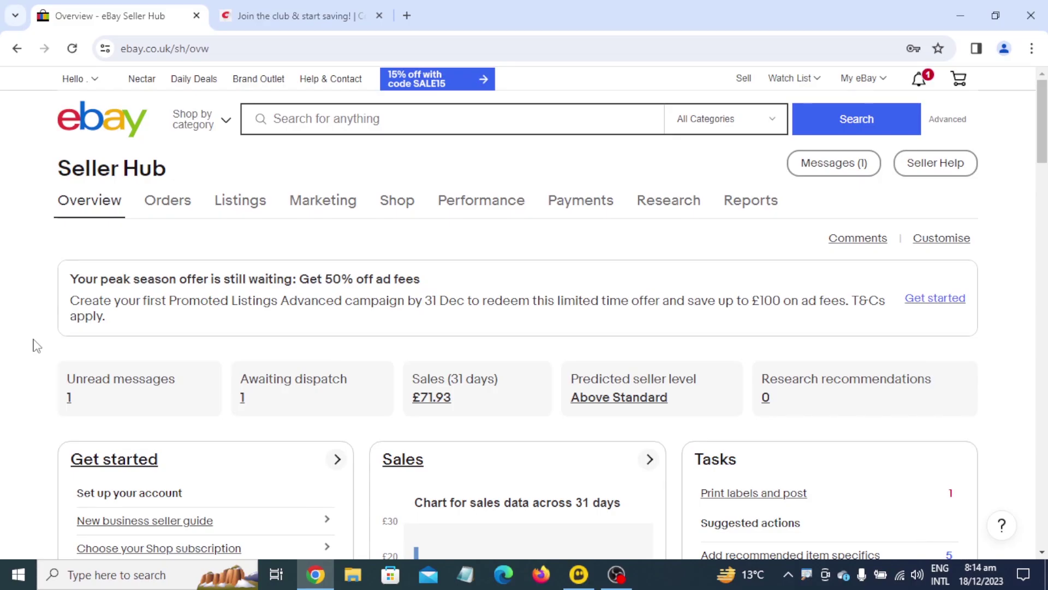
Step: Examine the 31-day sales chart and the awaiting dispatch figure on the Seller Hub overview
scroll(33, 343, down, 4)
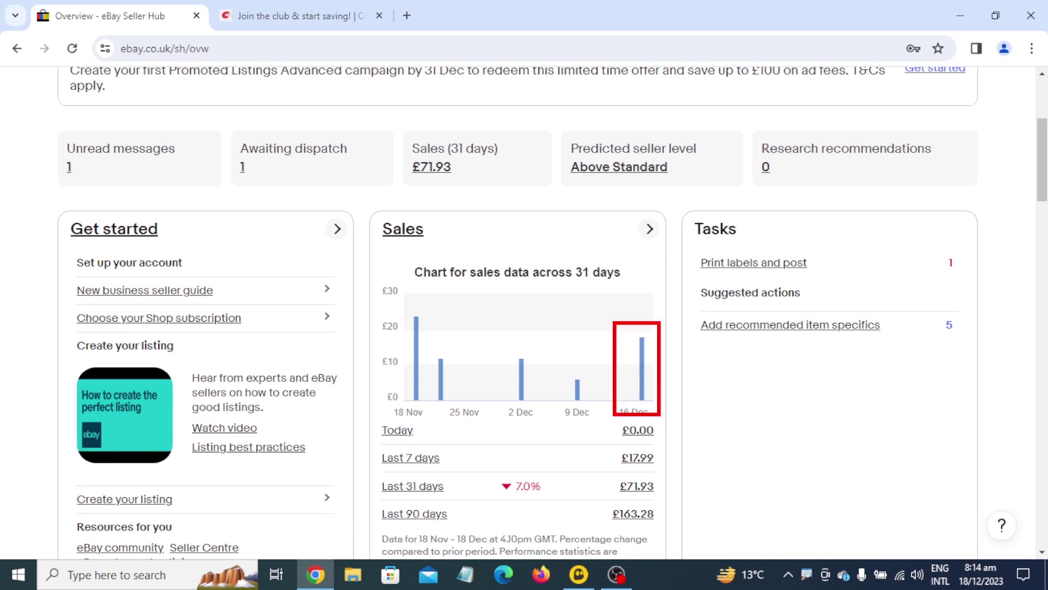
scroll(437, 452, up, 4)
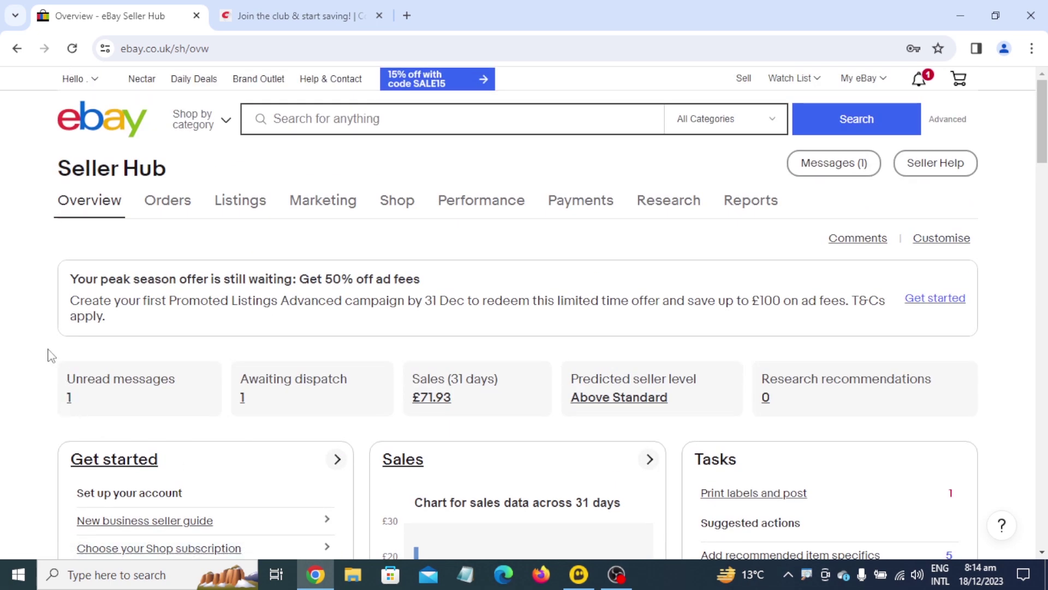
scroll(50, 354, down, 4)
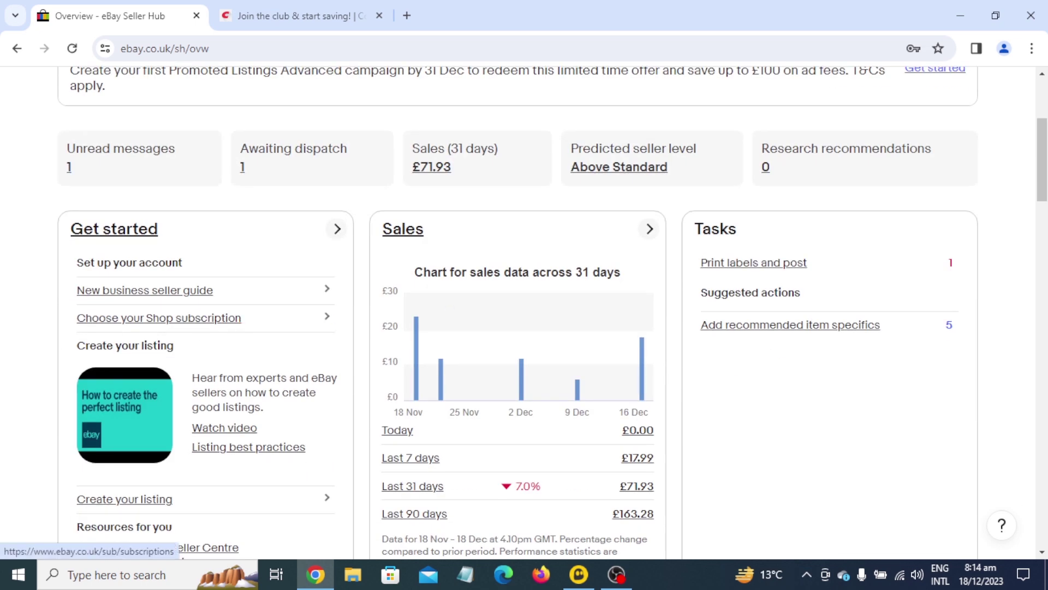
mouse_move(598, 326)
mouse_down()
mouse_move(666, 402)
mouse_move(672, 379)
mouse_up()
scroll(562, 391, up, 3)
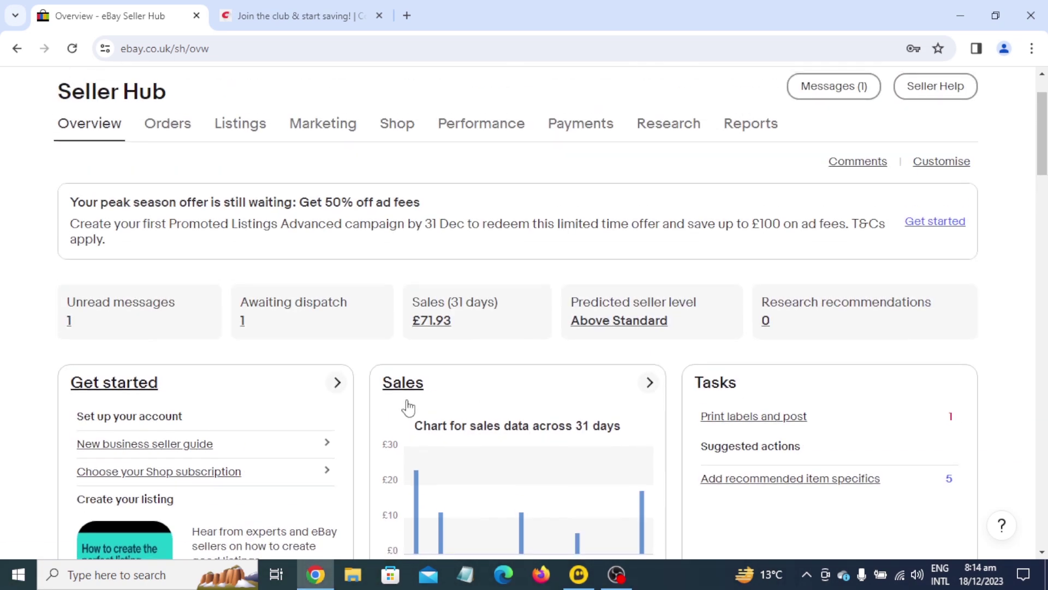
drag(220, 290, 292, 347)
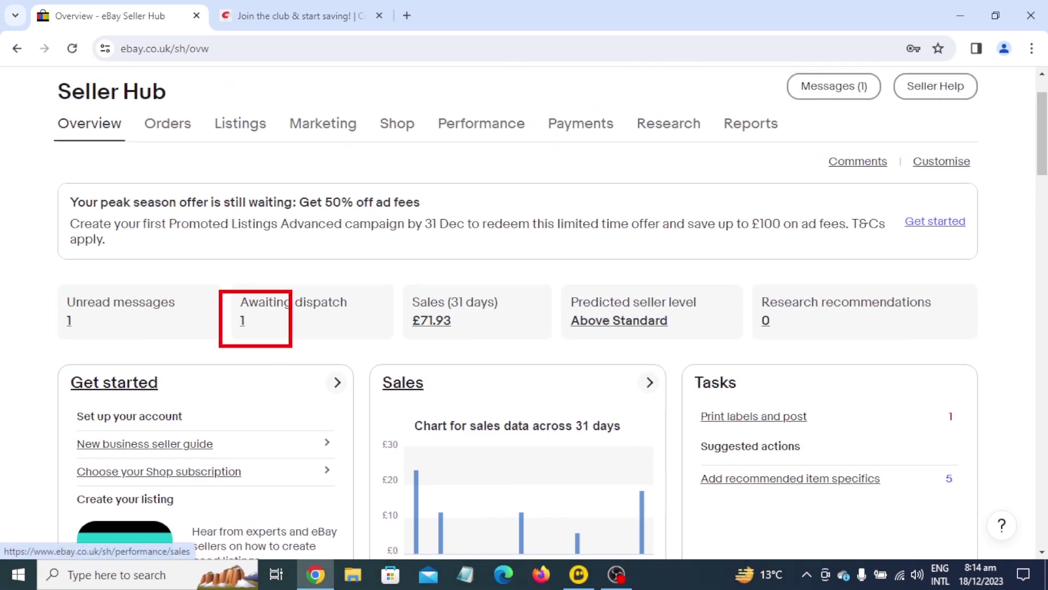
Step: Examine the monthly selling limits and the feedback section further down the Seller Hub overview
scroll(291, 350, down, 4)
scroll(301, 356, down, 20)
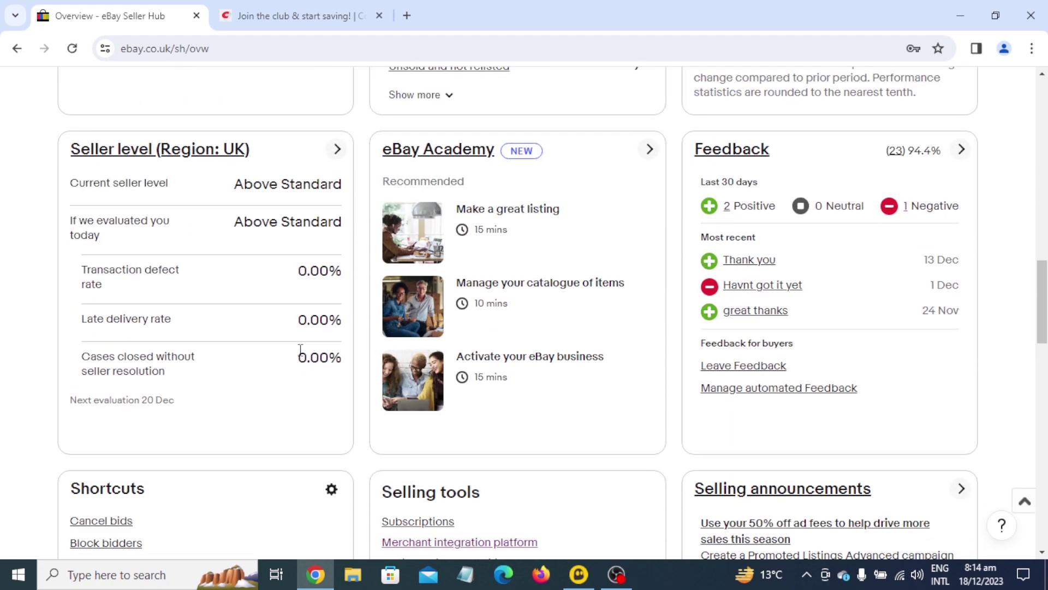
scroll(300, 349, down, 9)
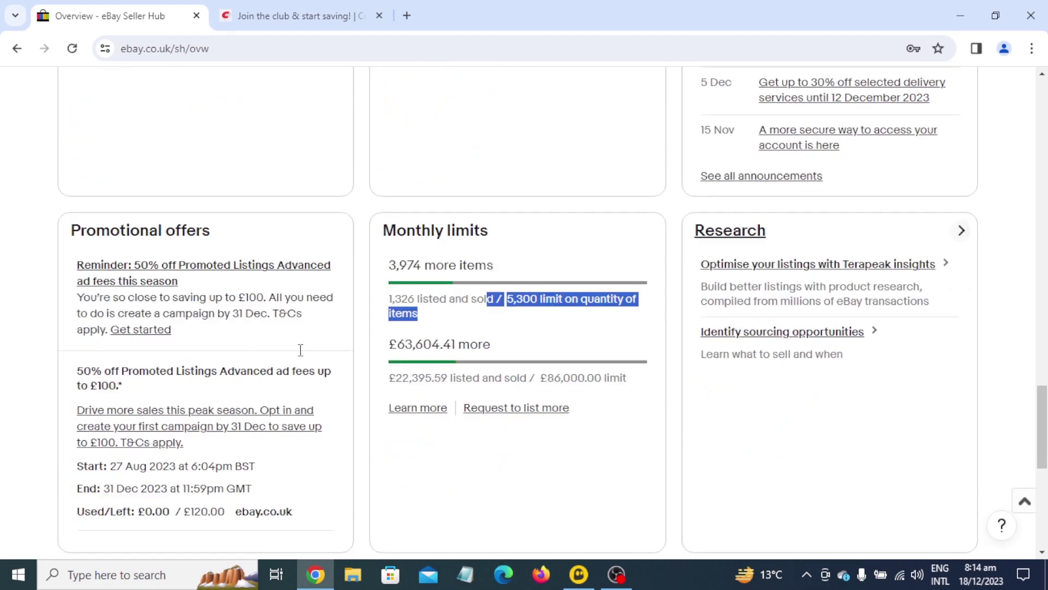
drag(367, 227, 503, 375)
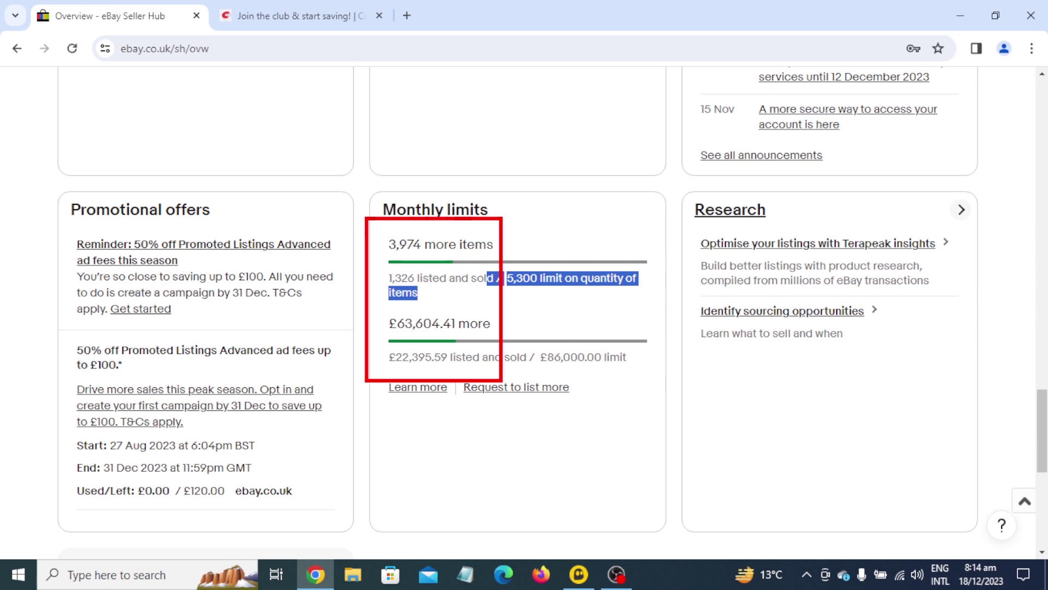
scroll(525, 330, up, 1)
click(524, 330)
scroll(524, 331, up, 20)
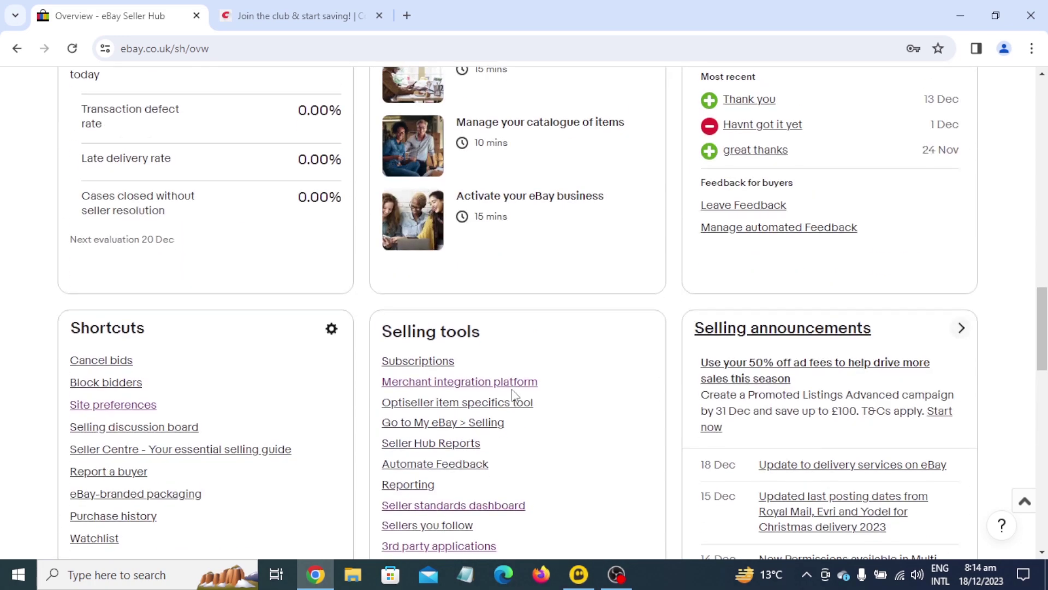
scroll(515, 396, up, 2)
drag(610, 214, 663, 315)
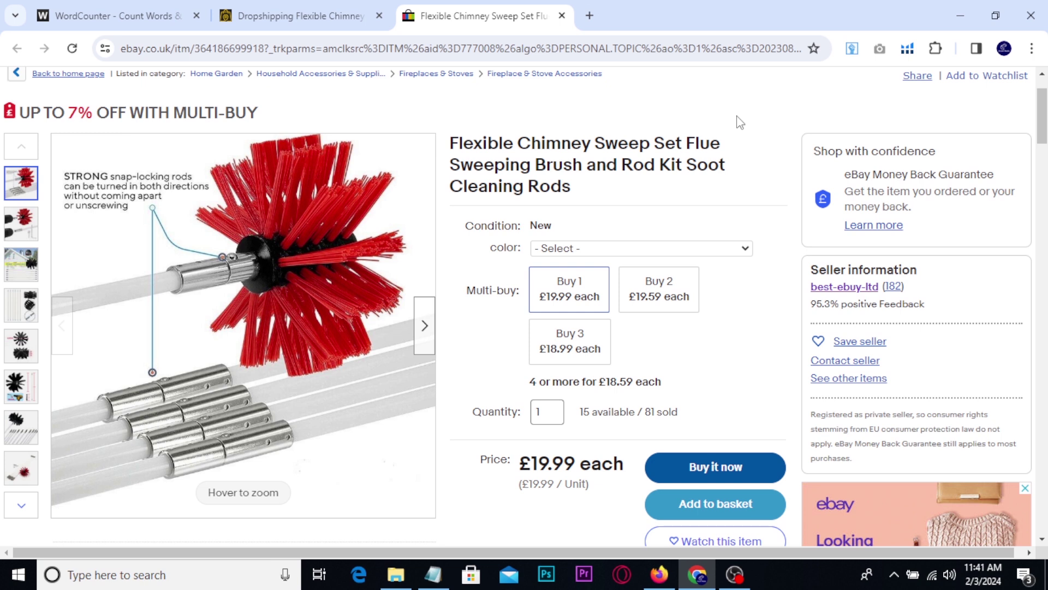
Step: Check the sold quantity and price on the Flexible Chimney Sweep Set eBay listing
click(737, 116)
drag(637, 396, 687, 428)
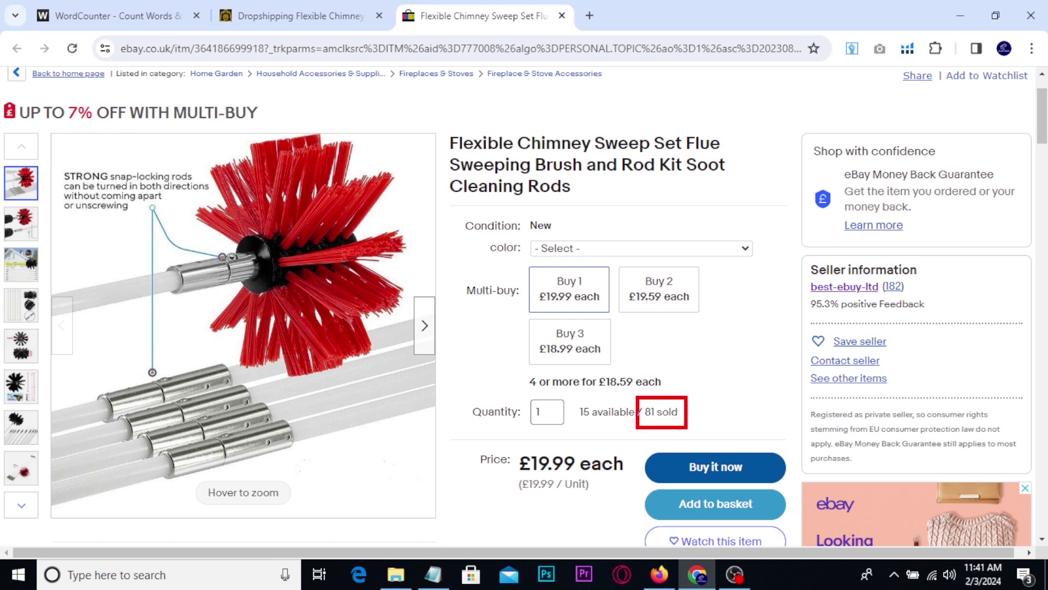
drag(503, 437, 637, 501)
key(Escape)
Step: Switch to the Go Dropship page for the Flexible Chimney Sweep Set and check the supplier price
click(328, 14)
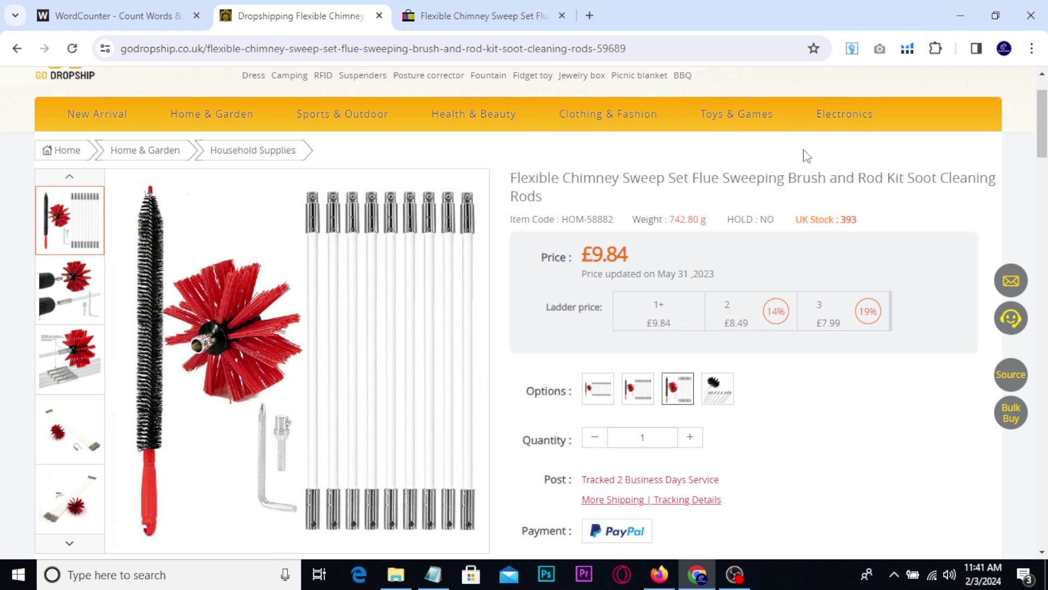
mouse_move(540, 232)
mouse_down()
mouse_move(696, 285)
mouse_move(683, 268)
mouse_move(723, 244)
mouse_up()
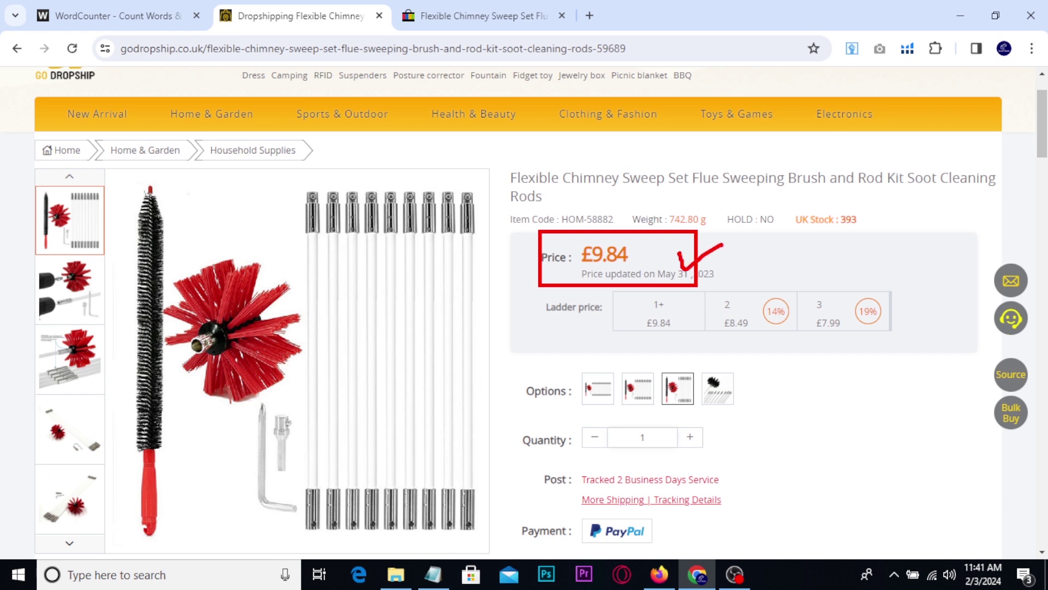
key(Escape)
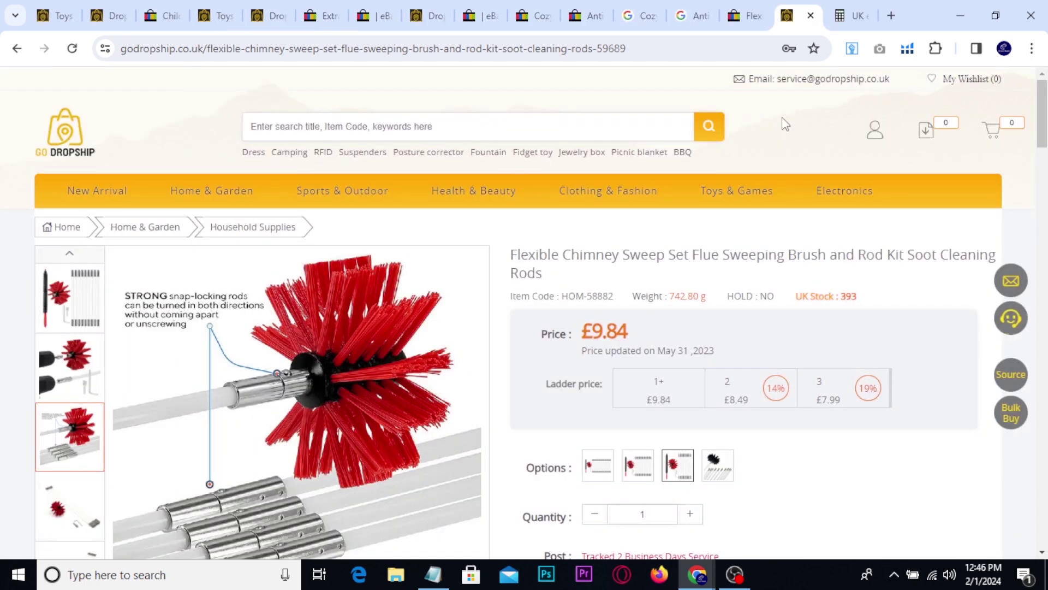
Step: Review the chimney sweep set's Go Dropship product page down to its product data download option
scroll(782, 117, down, 2)
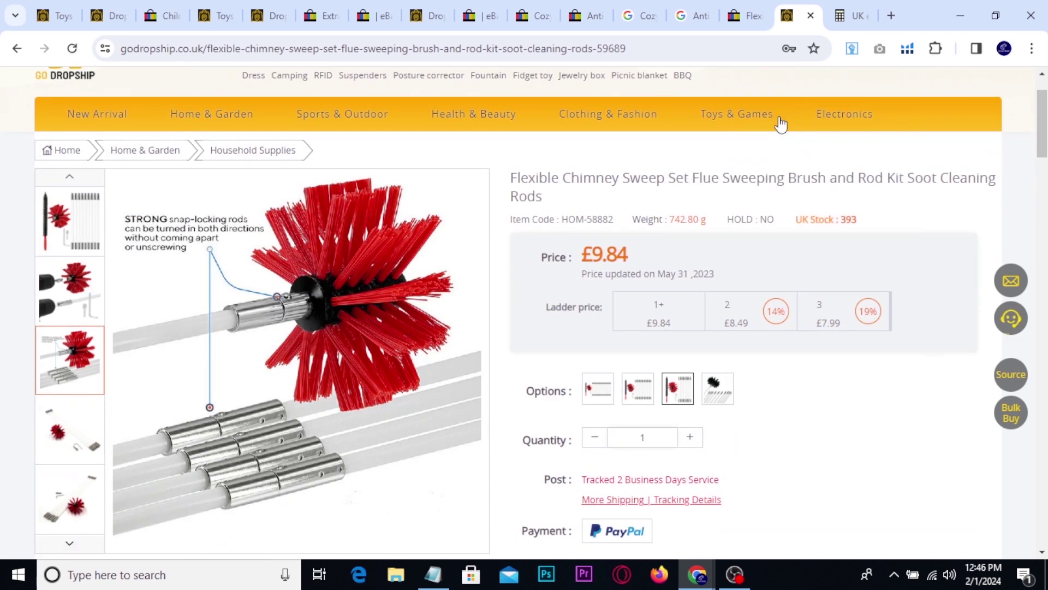
scroll(887, 223, down, 3)
scroll(950, 290, up, 5)
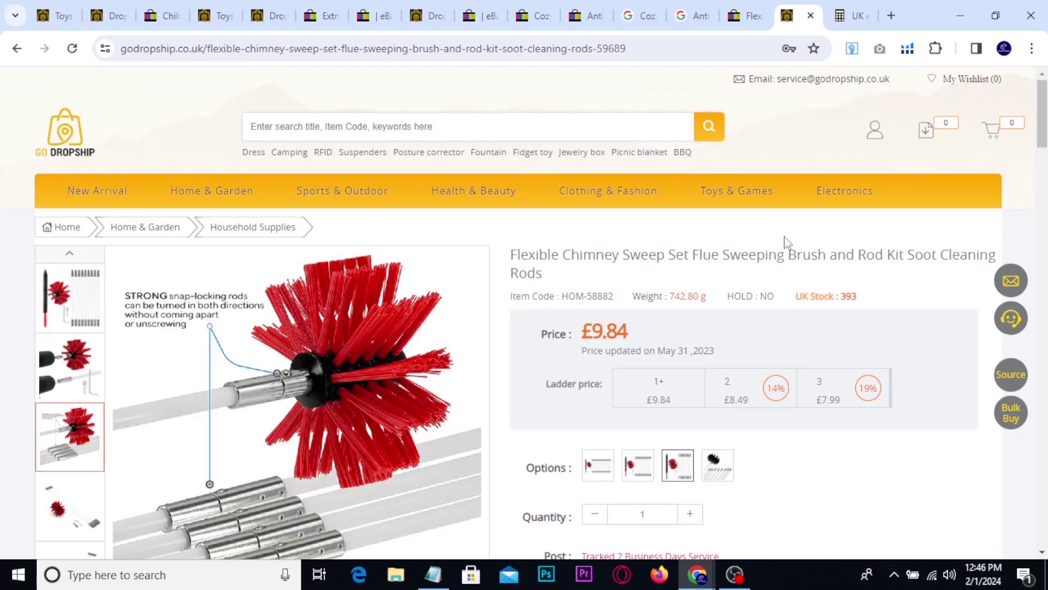
scroll(785, 236, down, 3)
scroll(785, 236, down, 4)
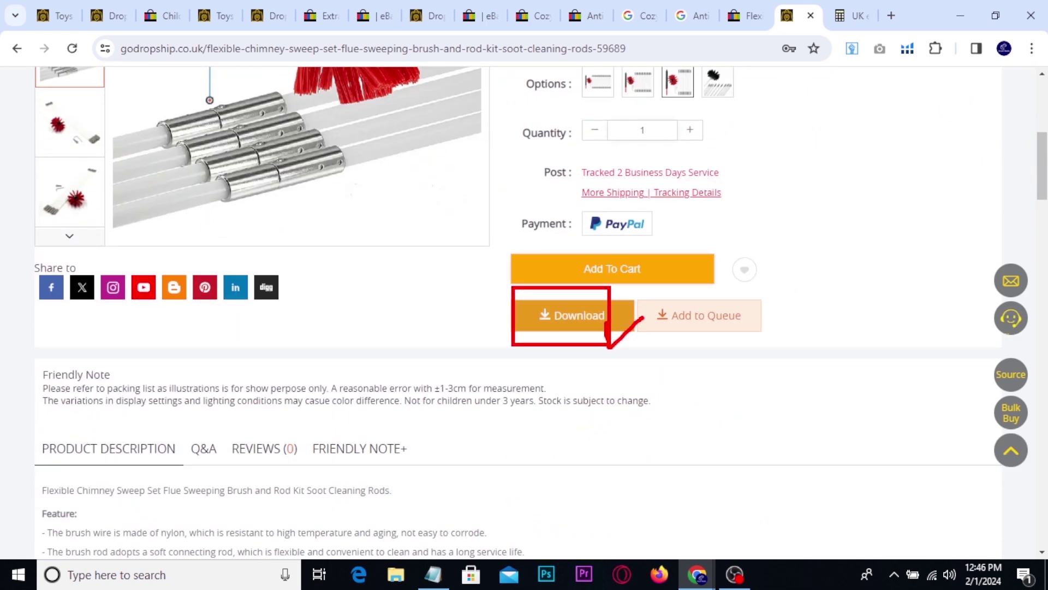
scroll(818, 303, up, 3)
click(637, 349)
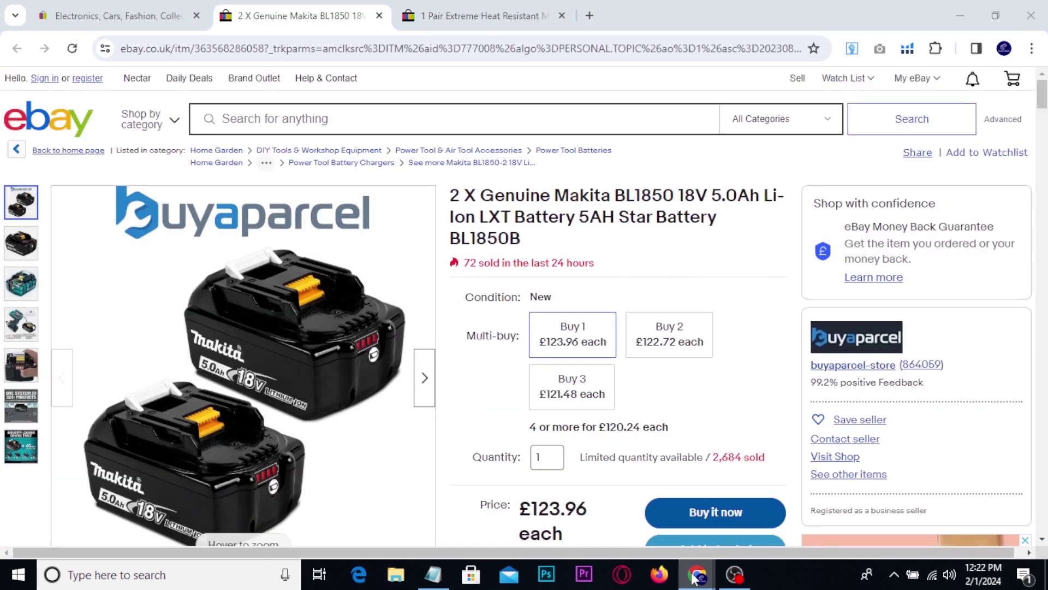
Step: Switch to the Go Dropship homepage and review its delivery and stock benefits and the new arrivals
mouse_move(694, 576)
click(593, 507)
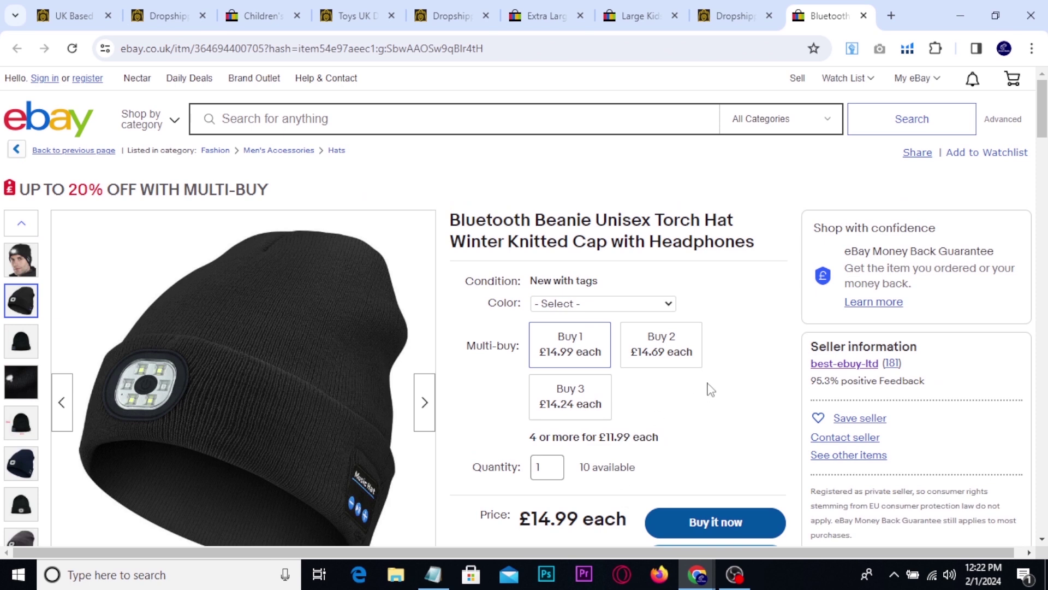
click(74, 5)
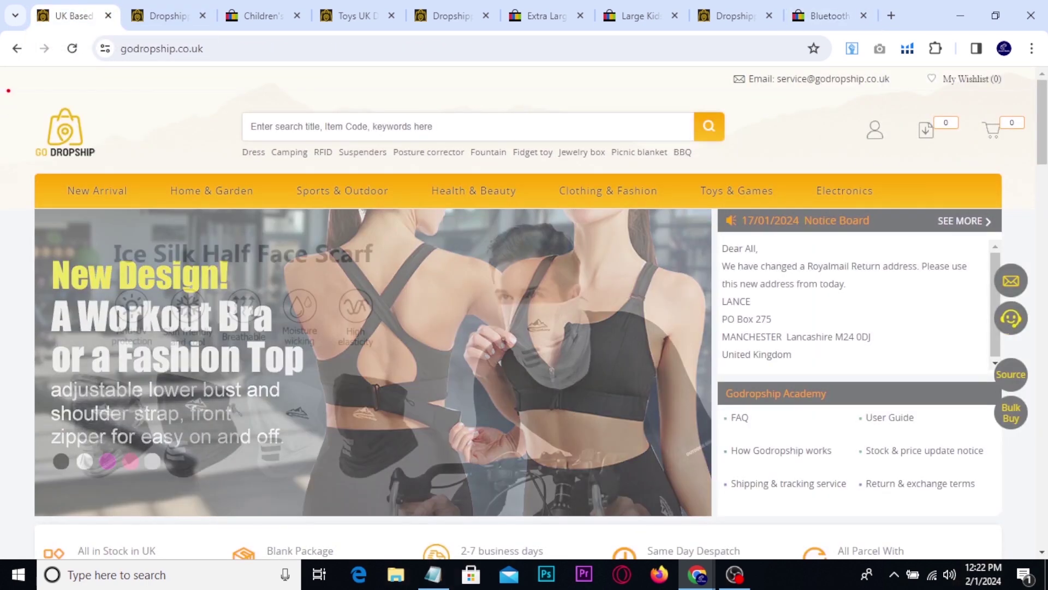
drag(6, 85, 128, 170)
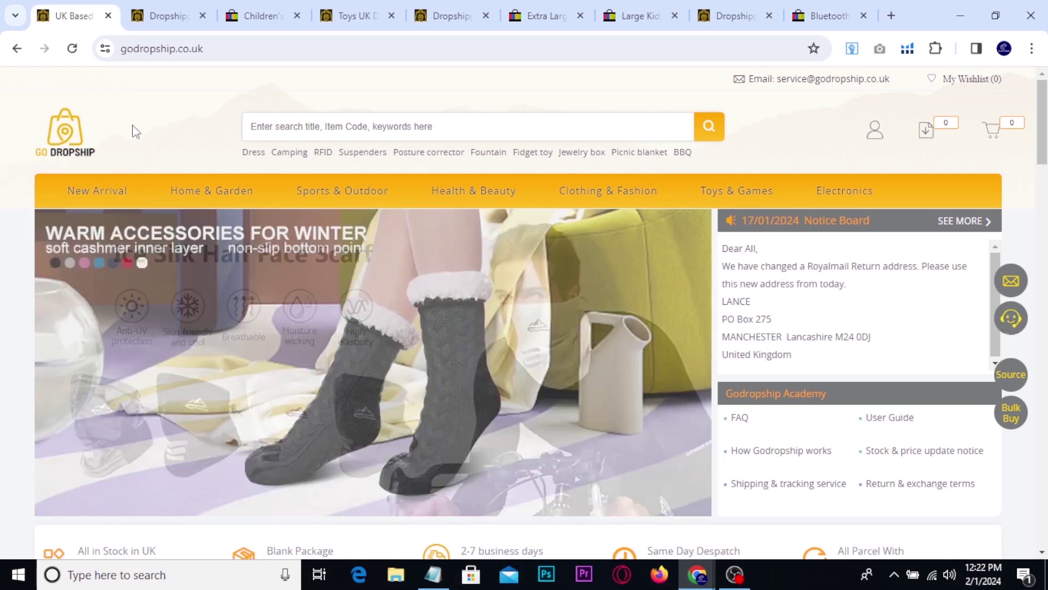
scroll(133, 128, down, 3)
scroll(10, 244, down, 4)
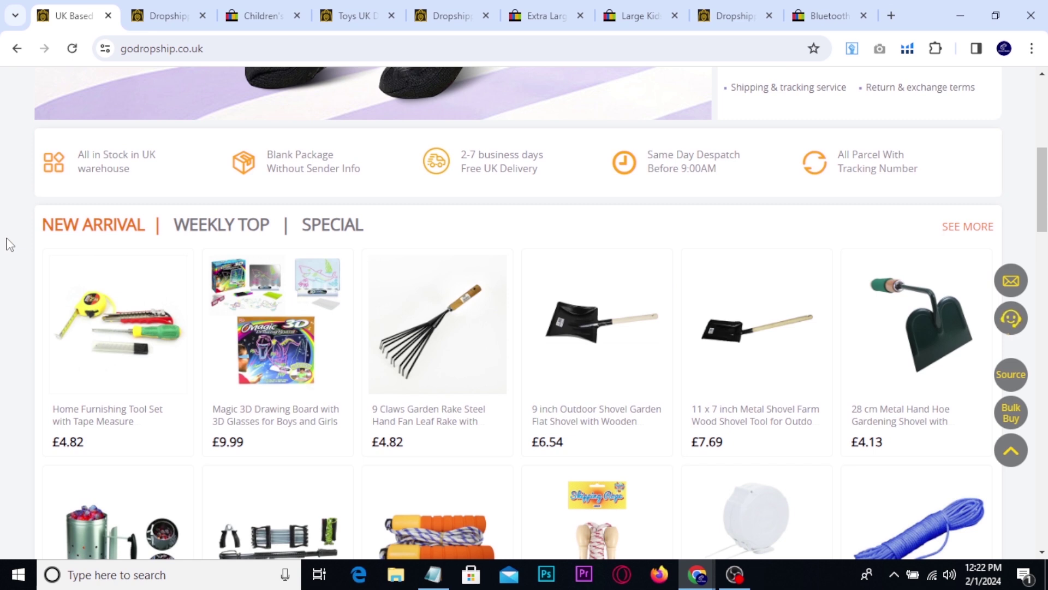
mouse_move(102, 254)
scroll(30, 264, up, 7)
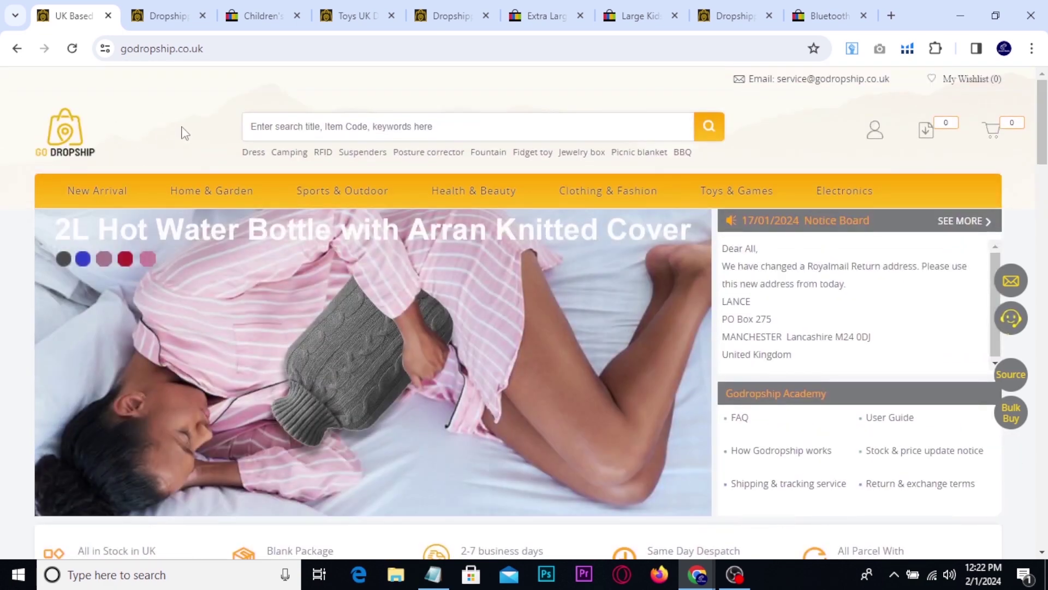
Step: Examine the product categories offered on the Go Dropship homepage, from Home & Garden to Electronics
mouse_move(162, 176)
mouse_down()
mouse_move(316, 207)
mouse_move(911, 207)
mouse_up()
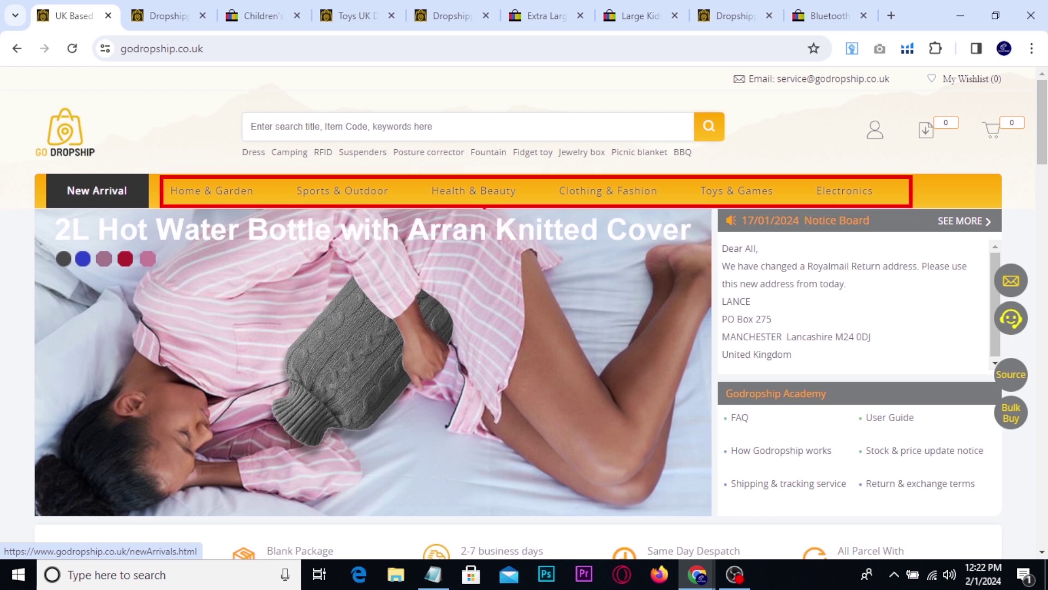
drag(470, 171, 489, 162)
drag(715, 171, 754, 161)
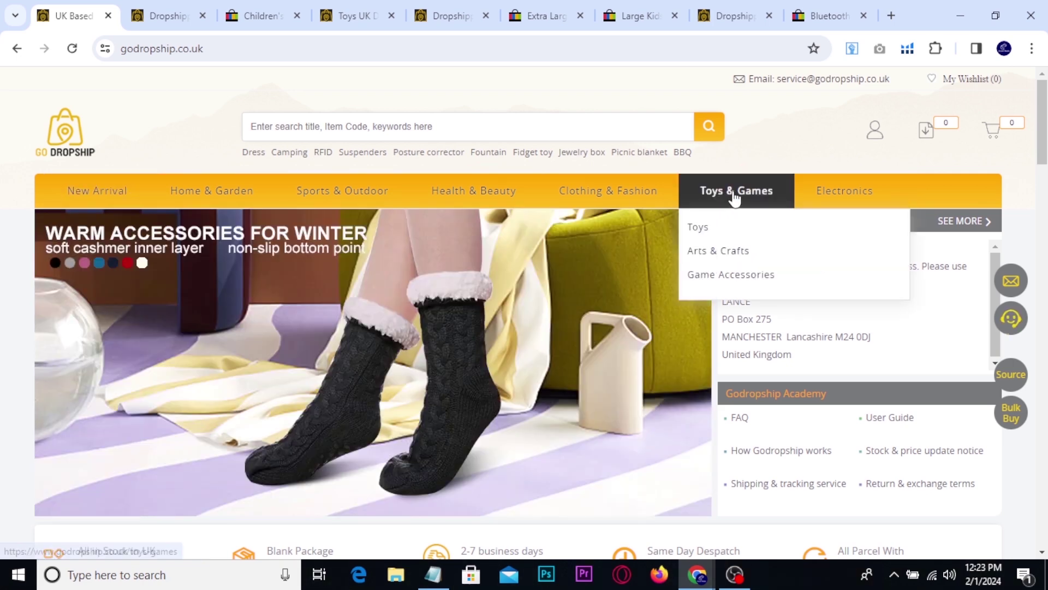
Step: Open the Toys & Games category on Go Dropship and browse its products and subcategories
click(733, 191)
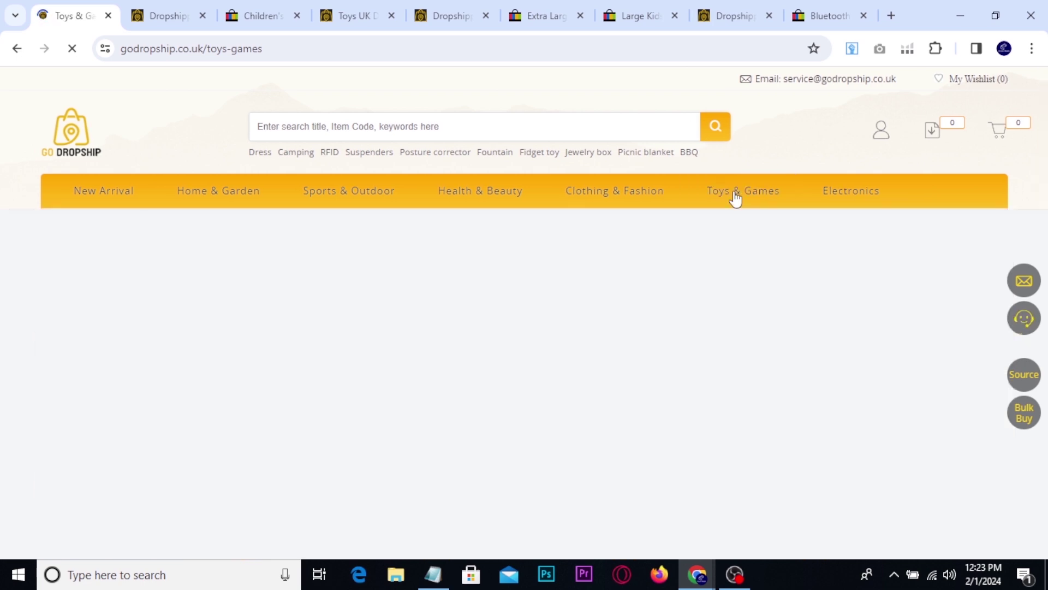
scroll(716, 300, down, 5)
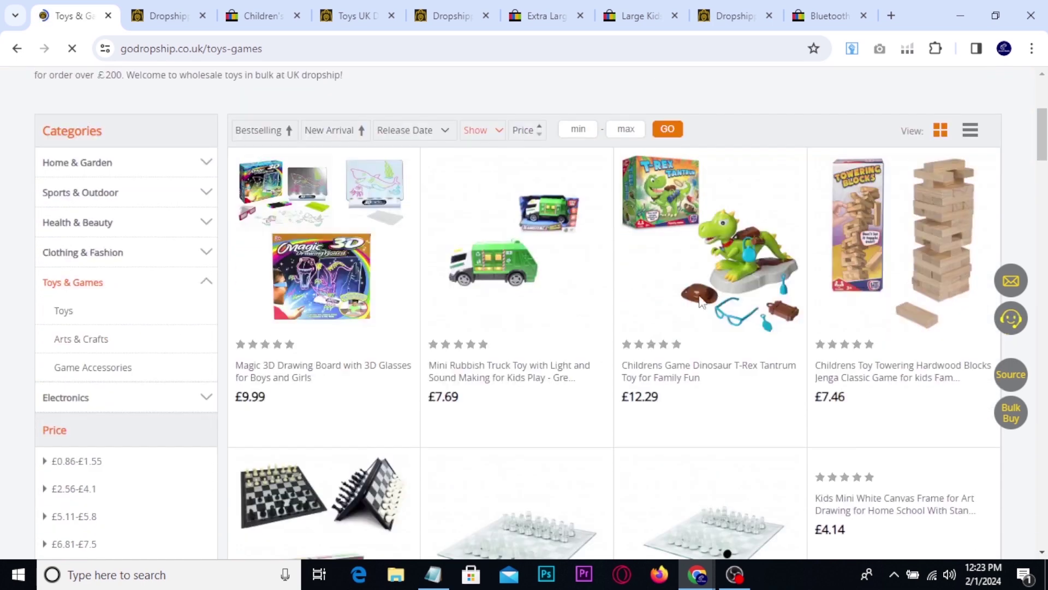
scroll(710, 300, down, 1)
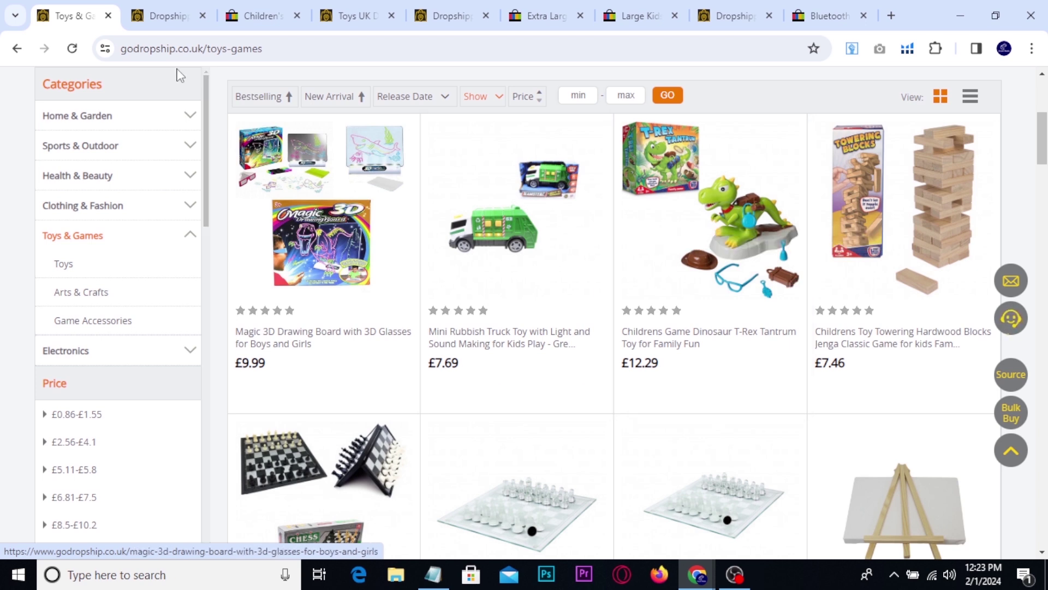
scroll(479, 282, up, 6)
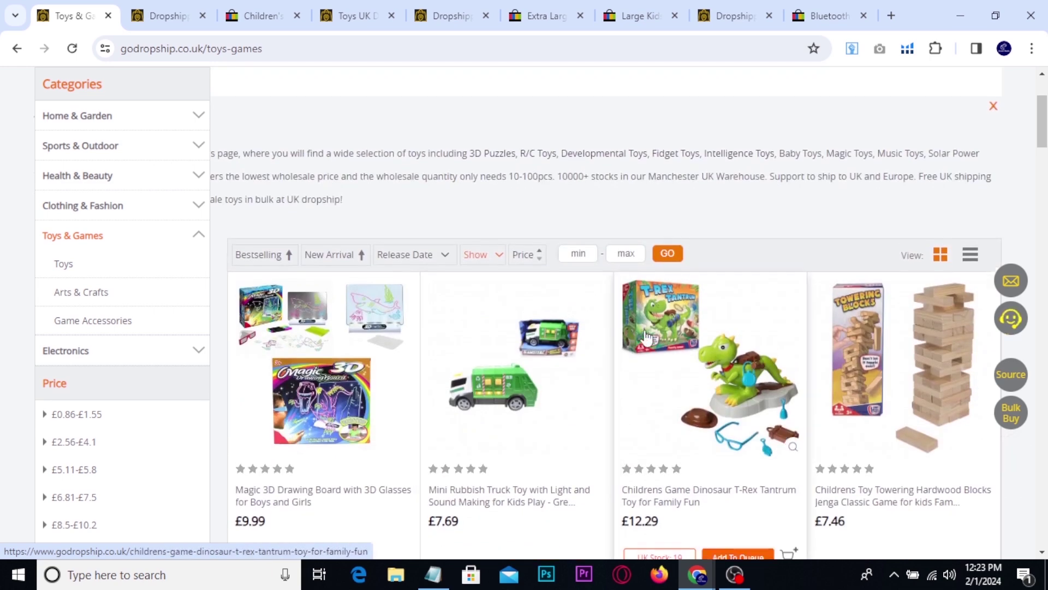
mouse_move(724, 206)
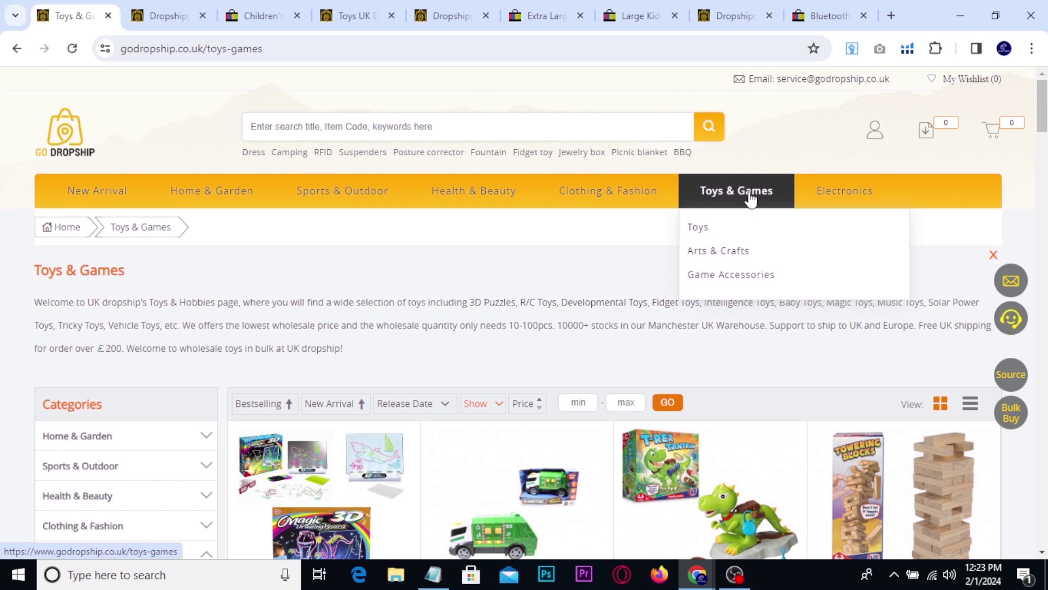
Step: Browse the Toys & Games listings on Go Dropship from the Magic 3D Drawing Board down to the inflatable space hopper
scroll(564, 287, down, 6)
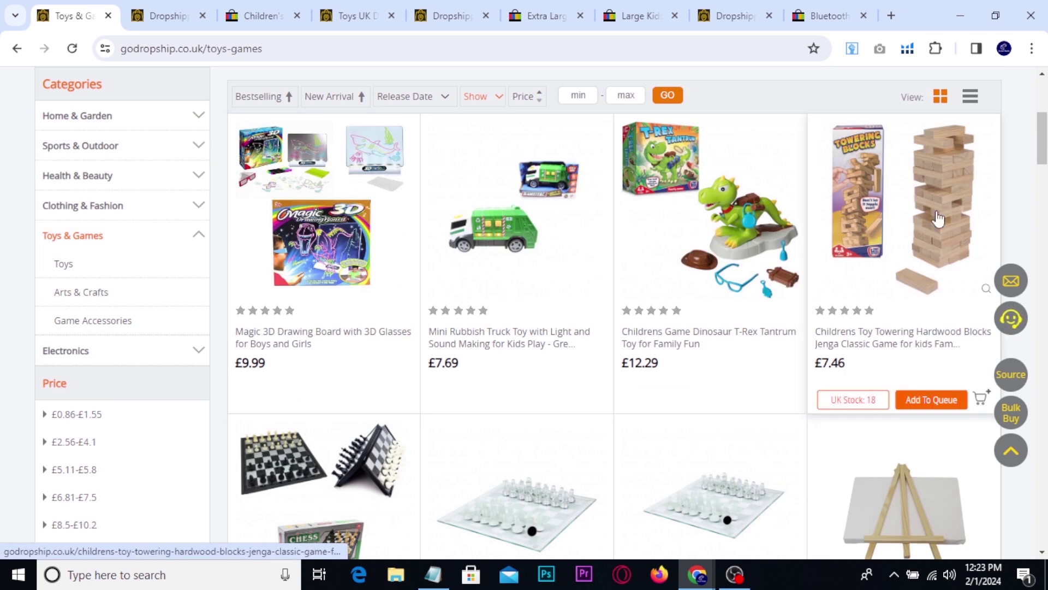
scroll(861, 232, down, 1)
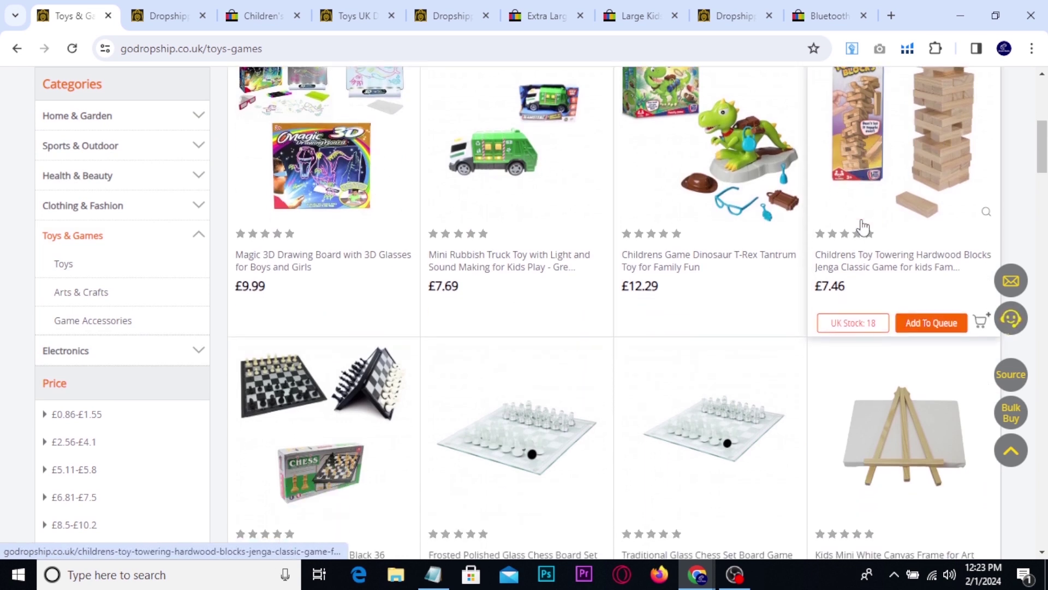
scroll(858, 235, up, 1)
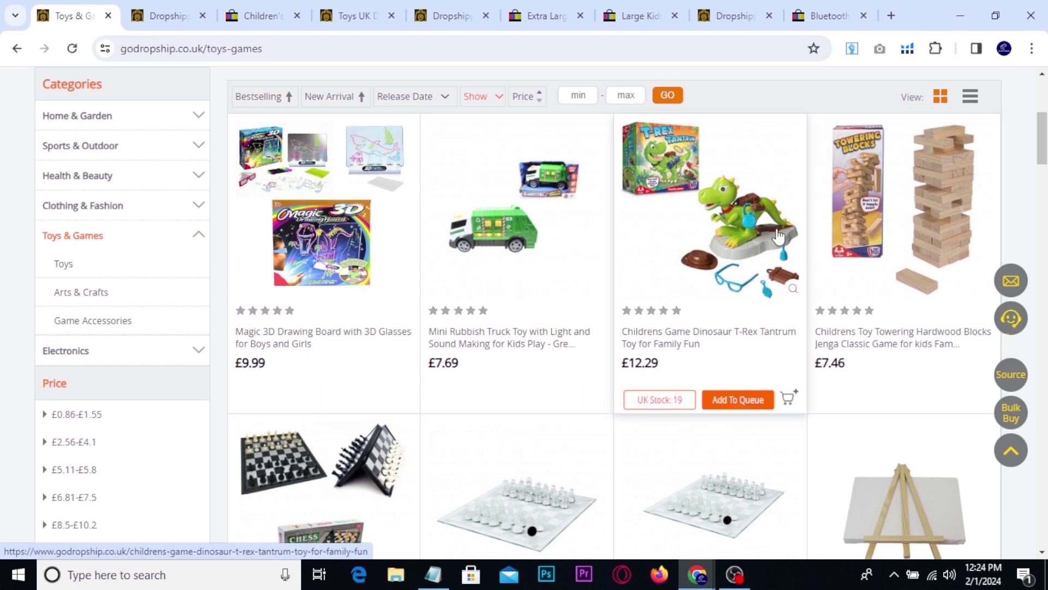
scroll(781, 300, down, 1)
scroll(784, 300, down, 1)
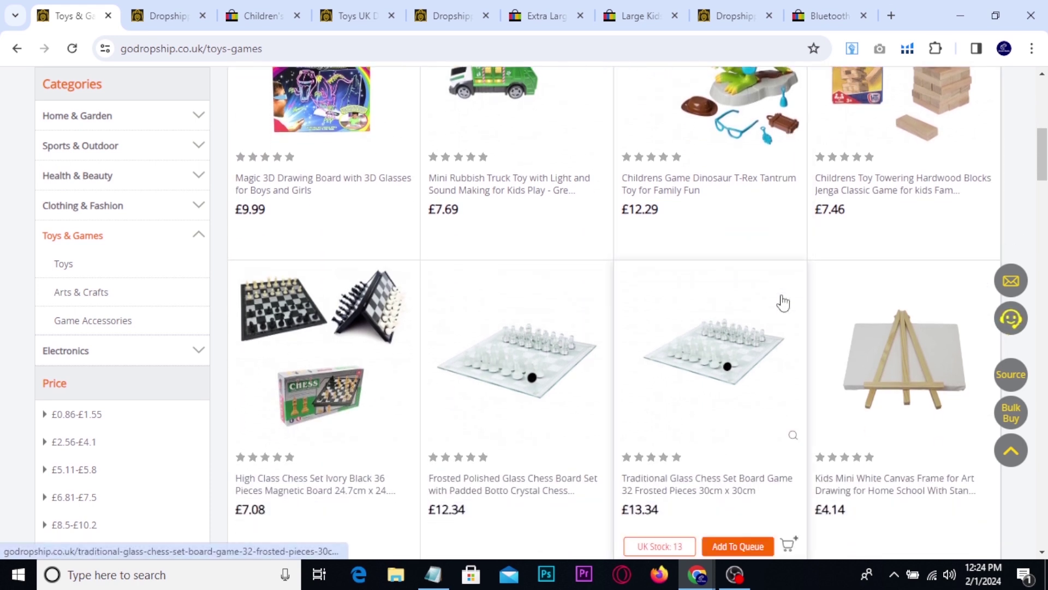
scroll(783, 301, down, 6)
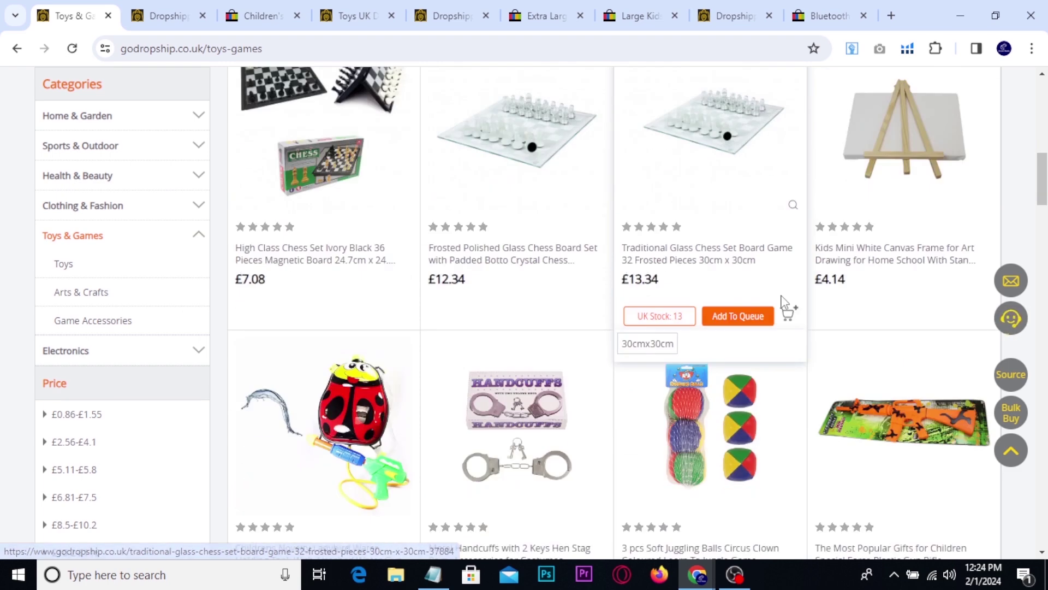
scroll(784, 301, down, 2)
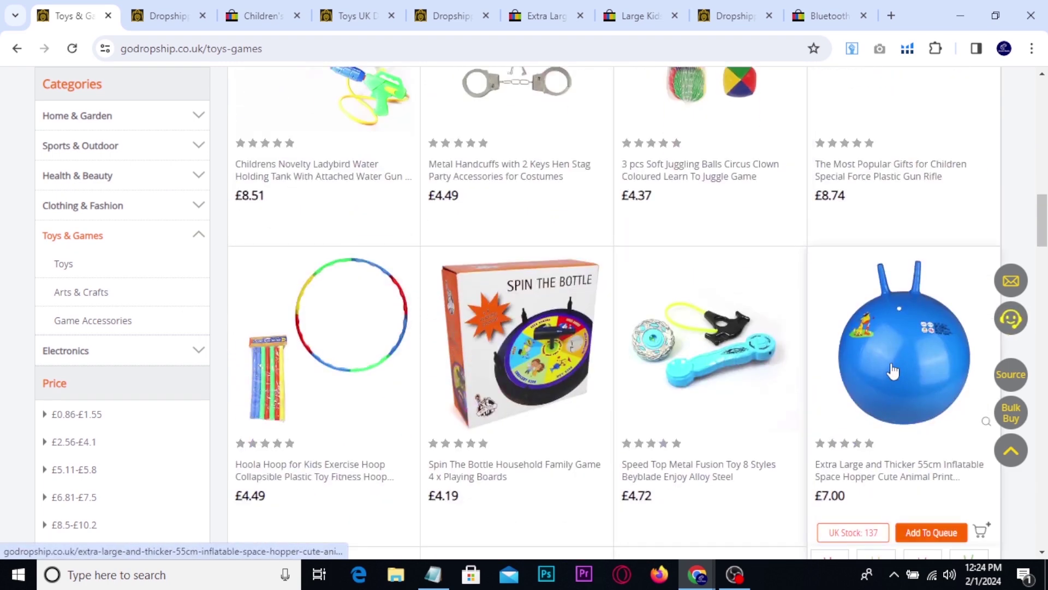
Step: Locate the Childrens Game Dinosaur T-Rex Tantrum toy among the Toys & Games listings
click(159, 16)
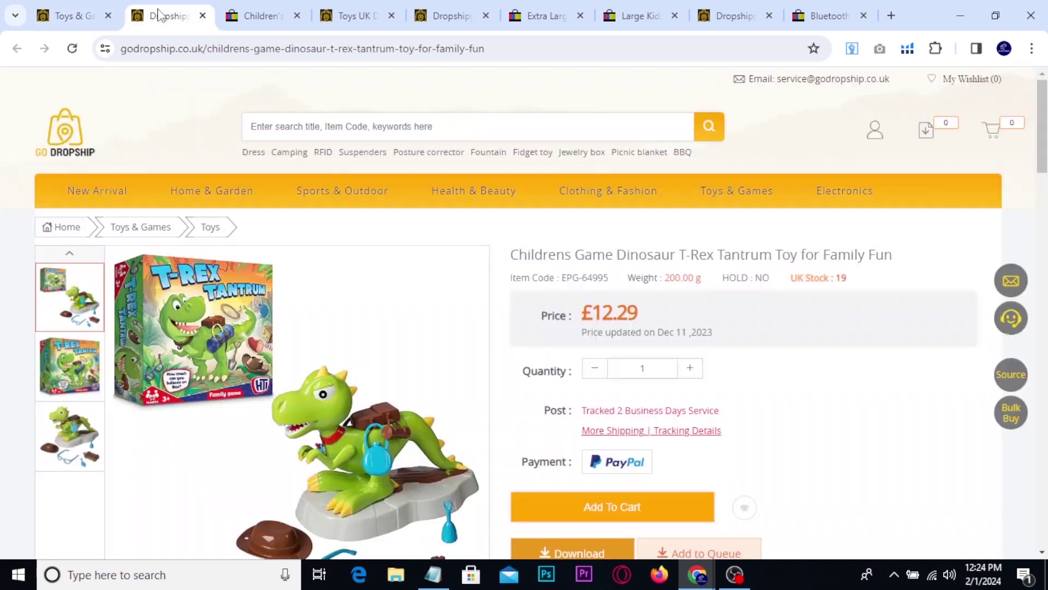
click(77, 13)
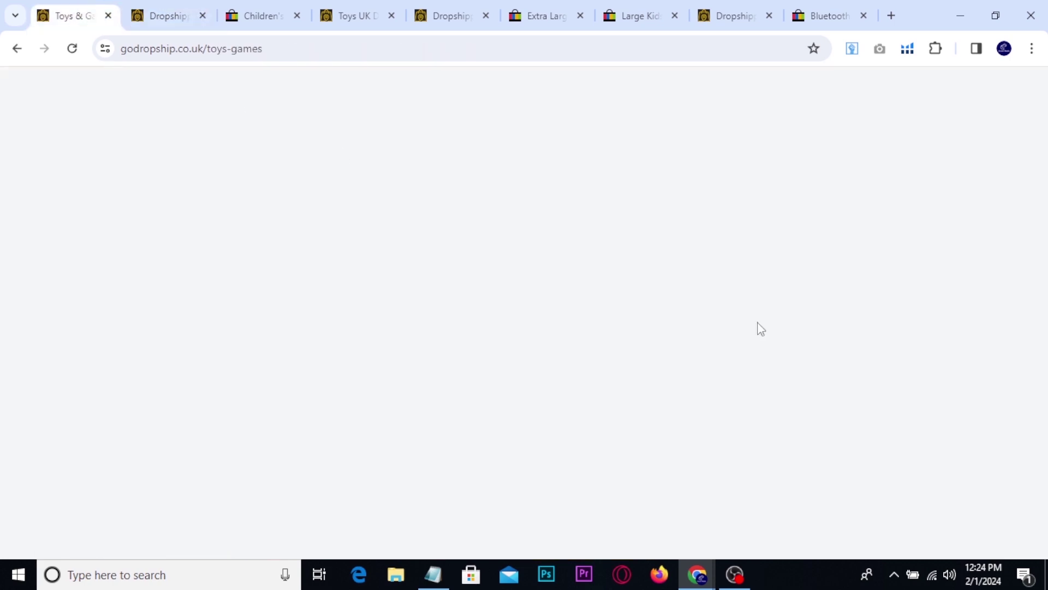
scroll(710, 351, up, 15)
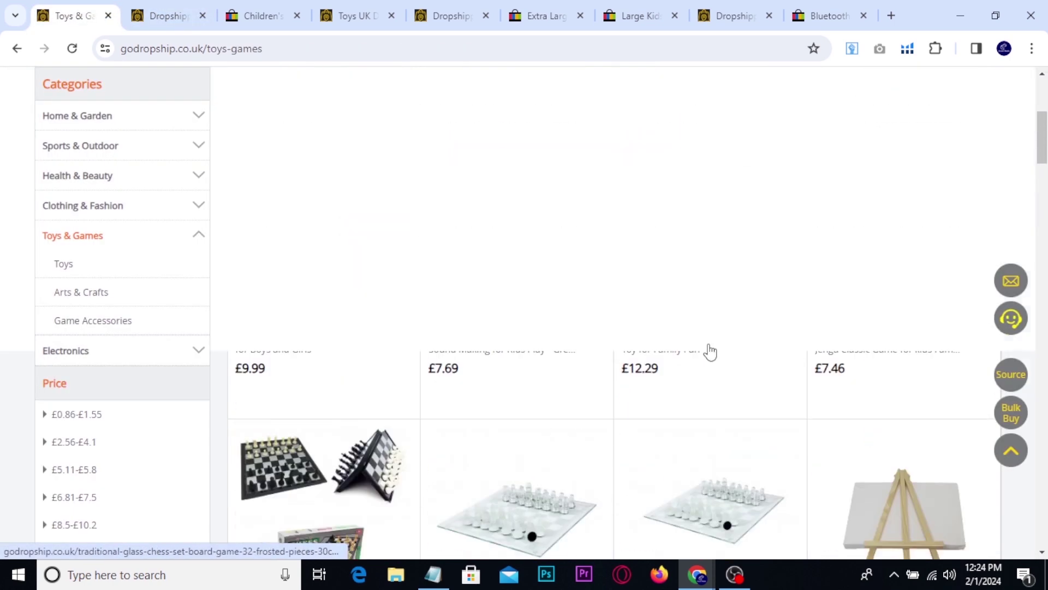
scroll(711, 351, down, 3)
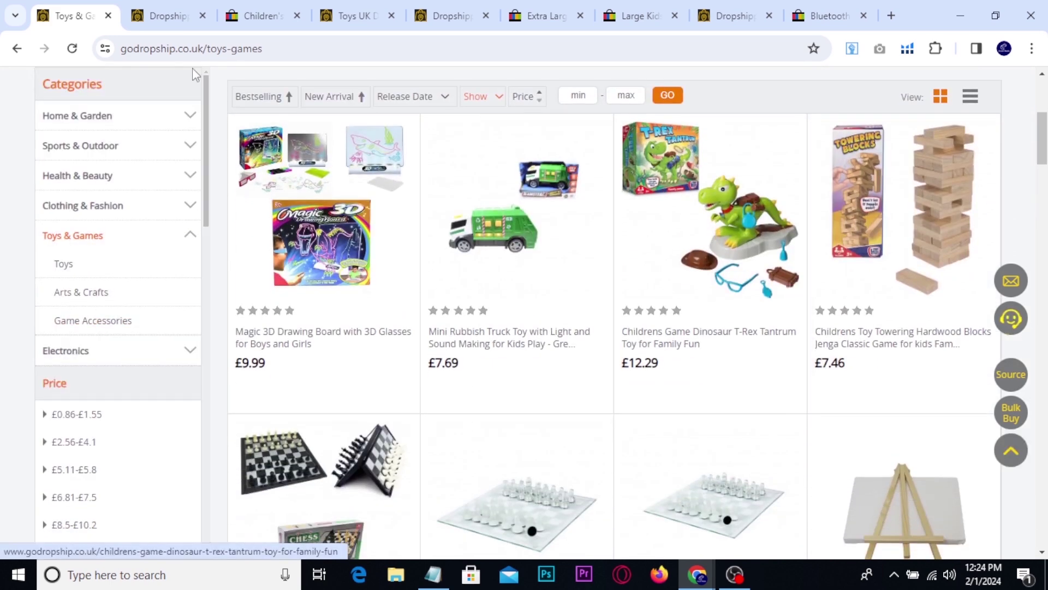
Step: Open the T-Rex Tantrum toy's Go Dropship page and examine its price, UK stock, weight and delivery service
click(169, 10)
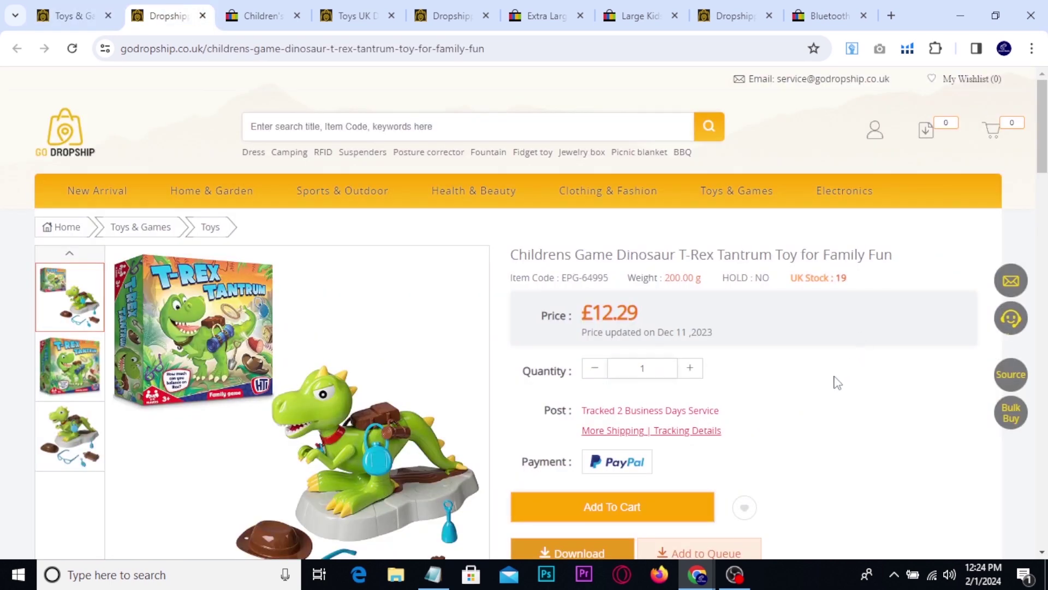
mouse_move(569, 289)
mouse_down()
mouse_move(657, 330)
mouse_move(699, 301)
mouse_up()
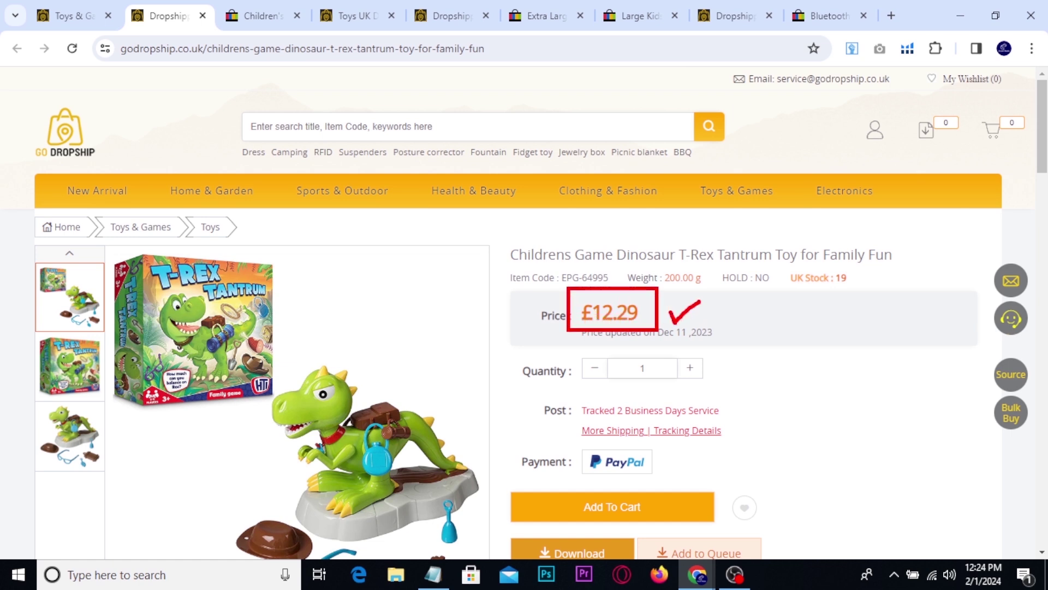
drag(783, 263, 808, 270)
drag(821, 274, 853, 290)
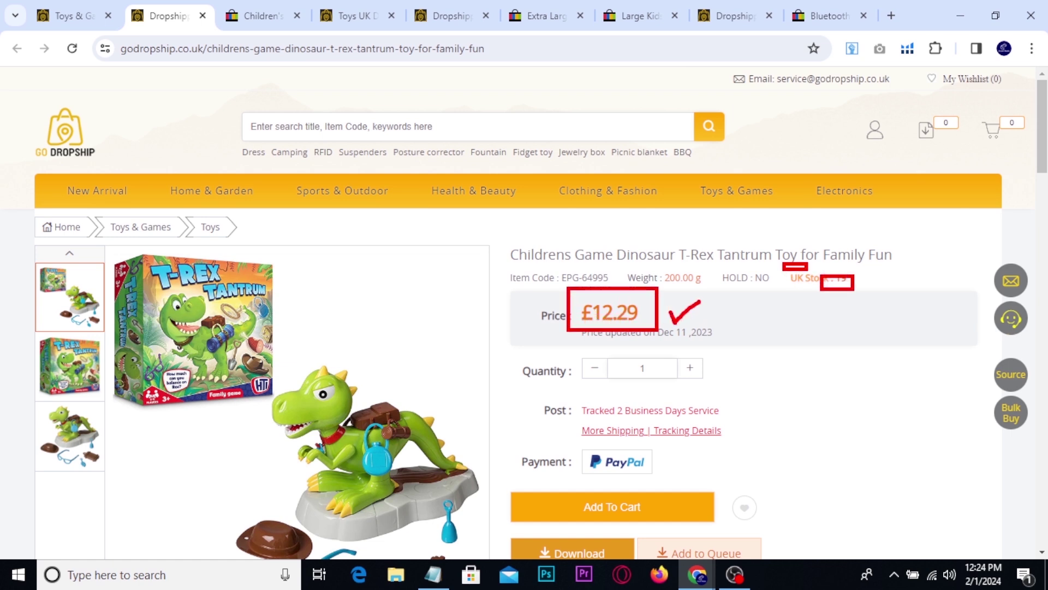
mouse_move(729, 404)
mouse_down()
mouse_move(731, 421)
mouse_move(775, 384)
mouse_up()
mouse_move(667, 291)
mouse_down()
mouse_move(683, 295)
mouse_move(713, 263)
mouse_move(653, 273)
mouse_move(667, 290)
mouse_up()
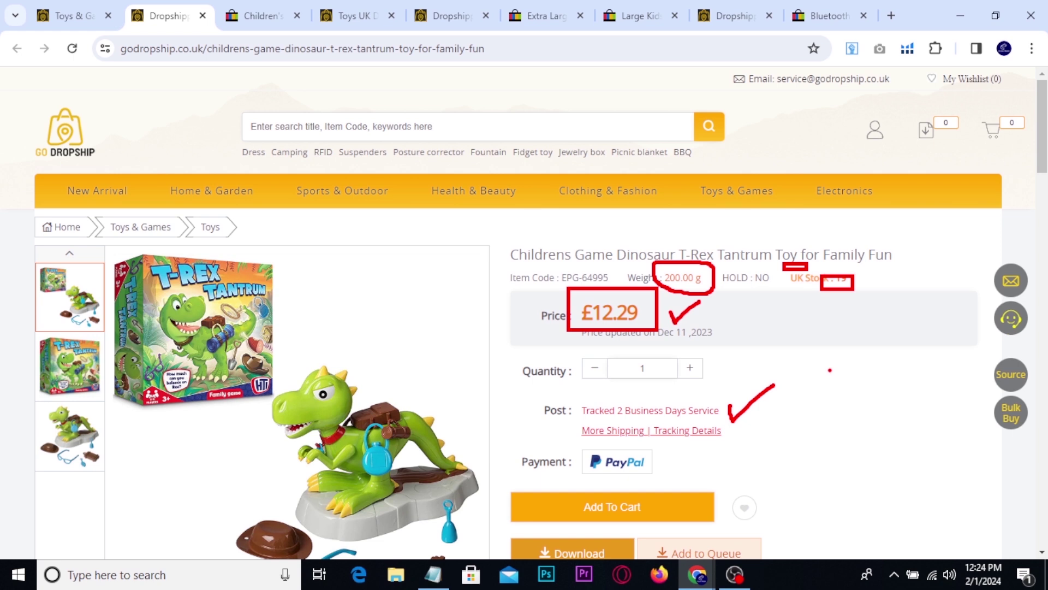
key(Escape)
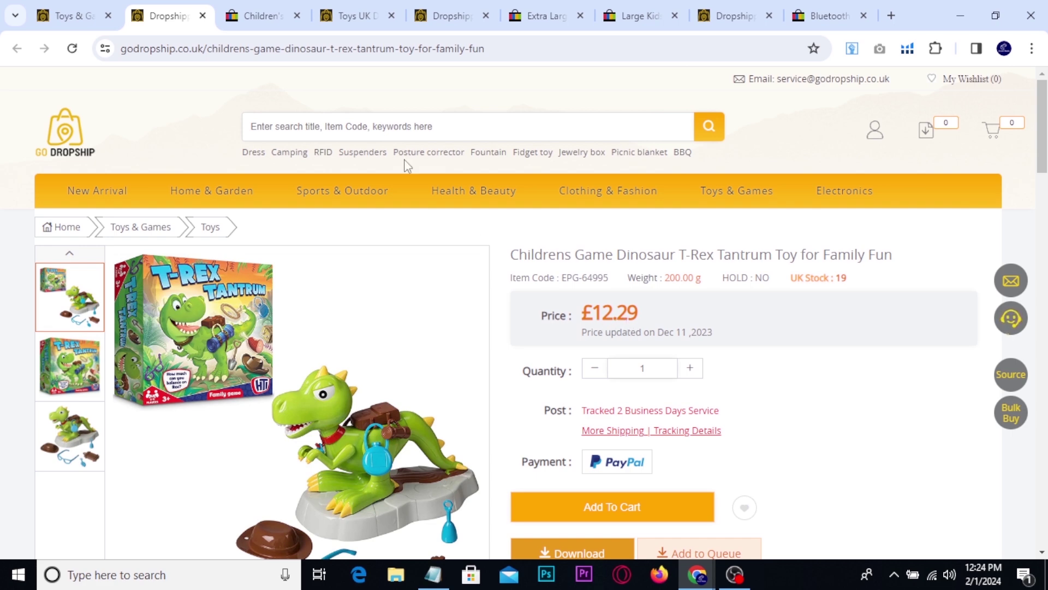
Step: Check the matching eBay listing for the T-Rex Tantrum toy, and return to its Go Dropship page to review the supplier price and download option
click(262, 16)
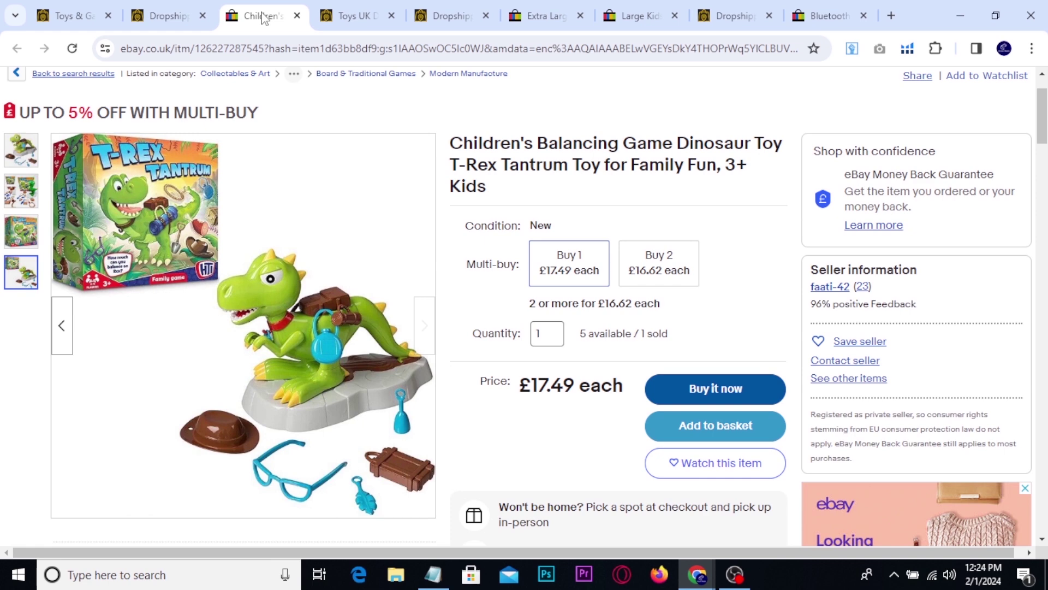
click(169, 16)
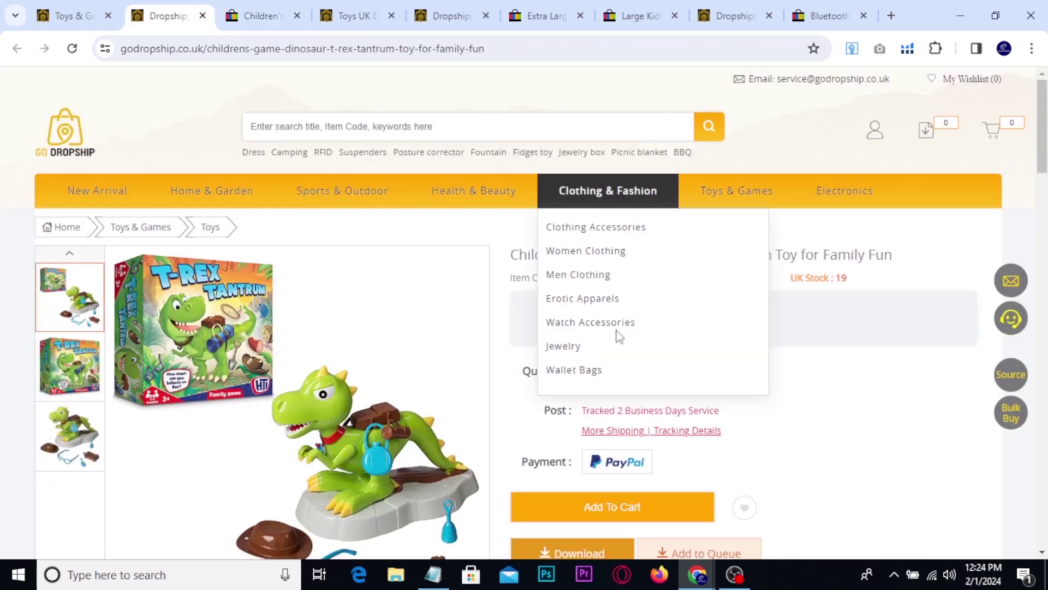
scroll(888, 351, down, 3)
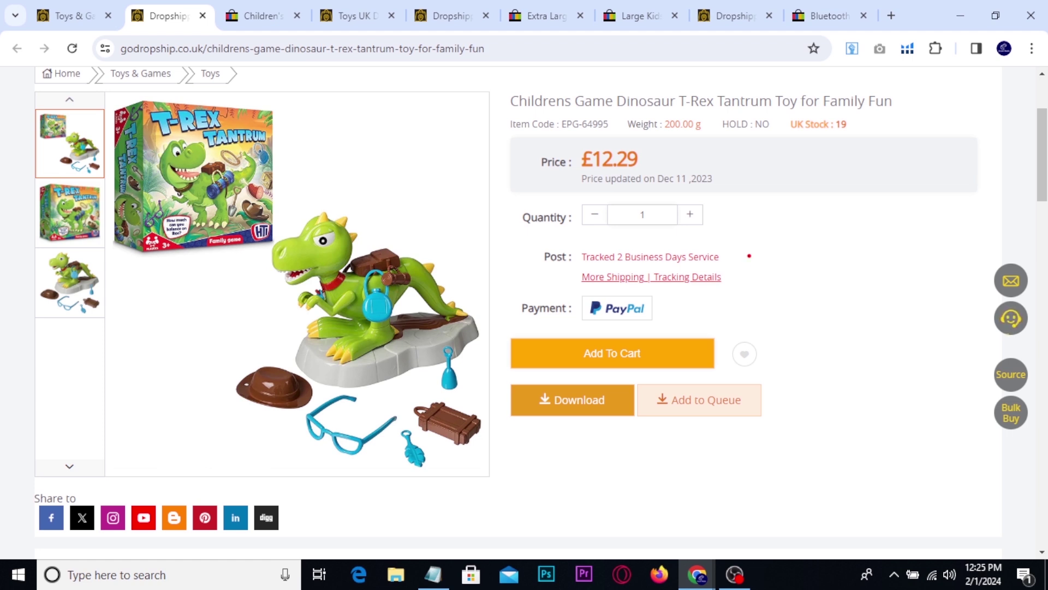
drag(757, 202, 894, 337)
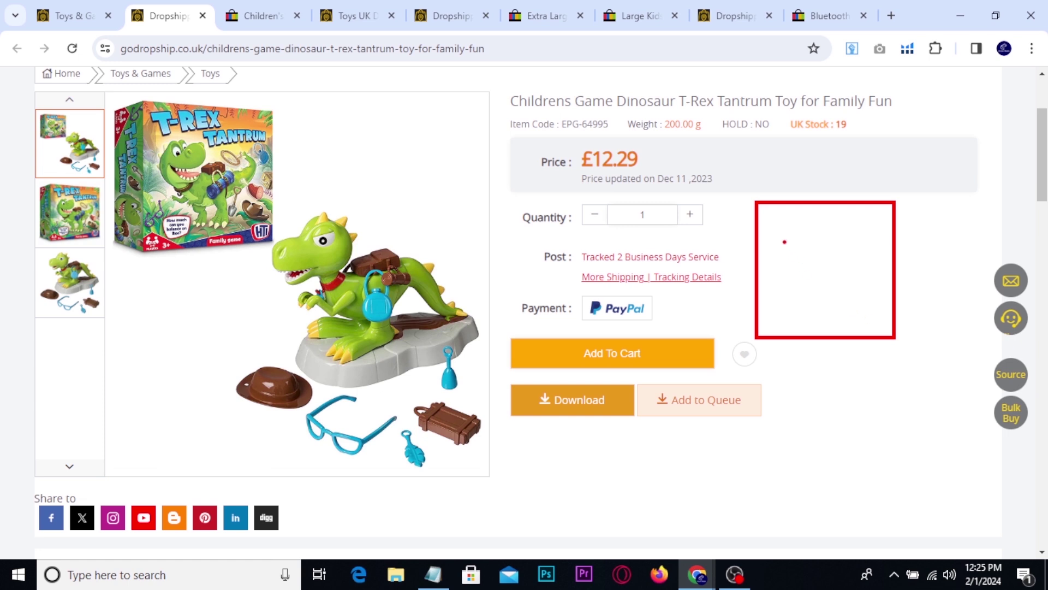
mouse_move(577, 186)
mouse_down()
mouse_move(639, 124)
mouse_move(582, 176)
mouse_up()
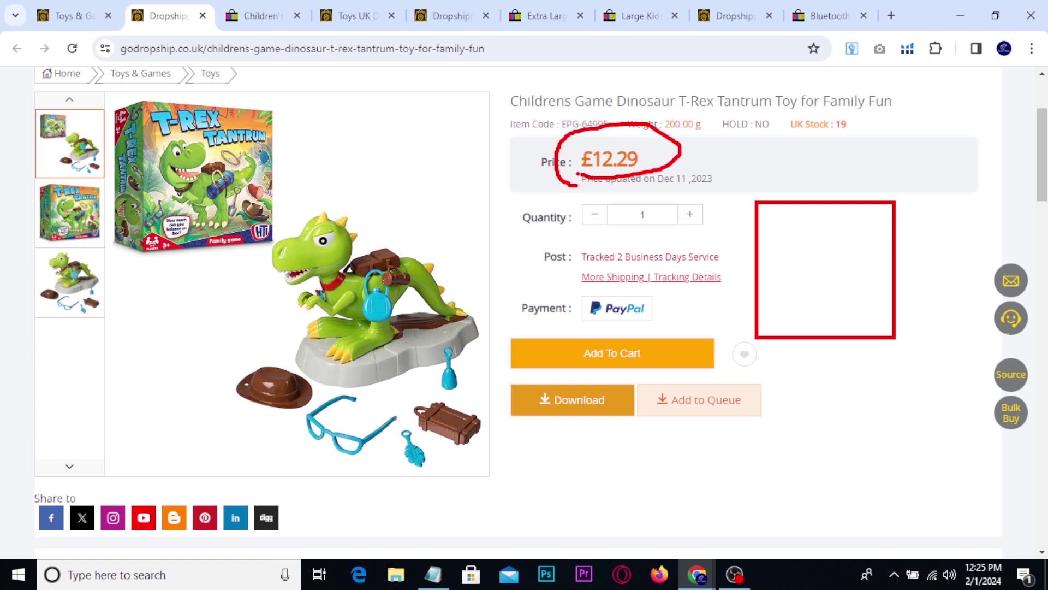
key(Escape)
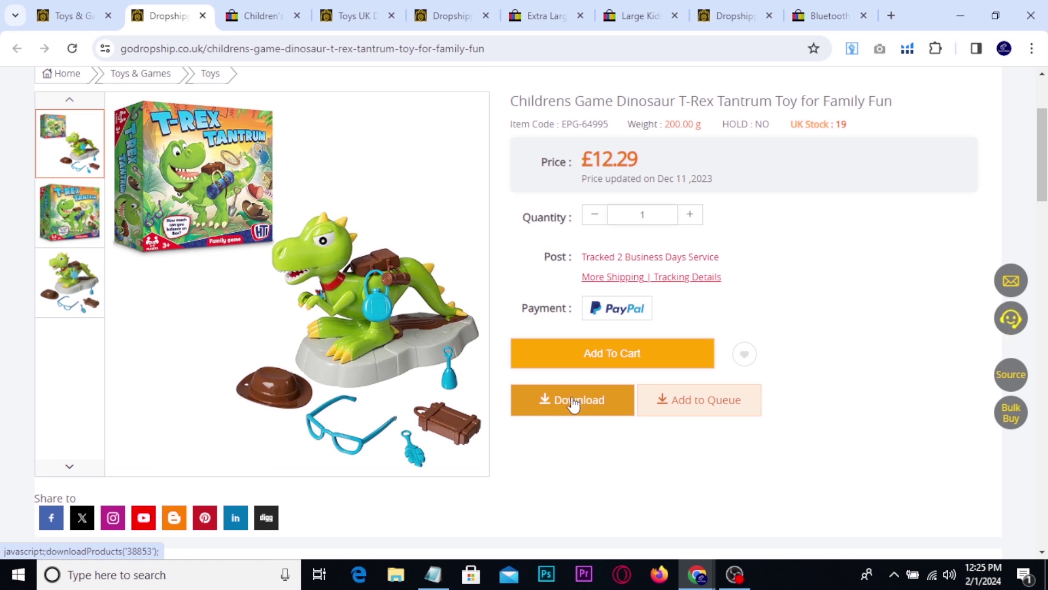
scroll(669, 441, up, 1)
scroll(670, 438, up, 1)
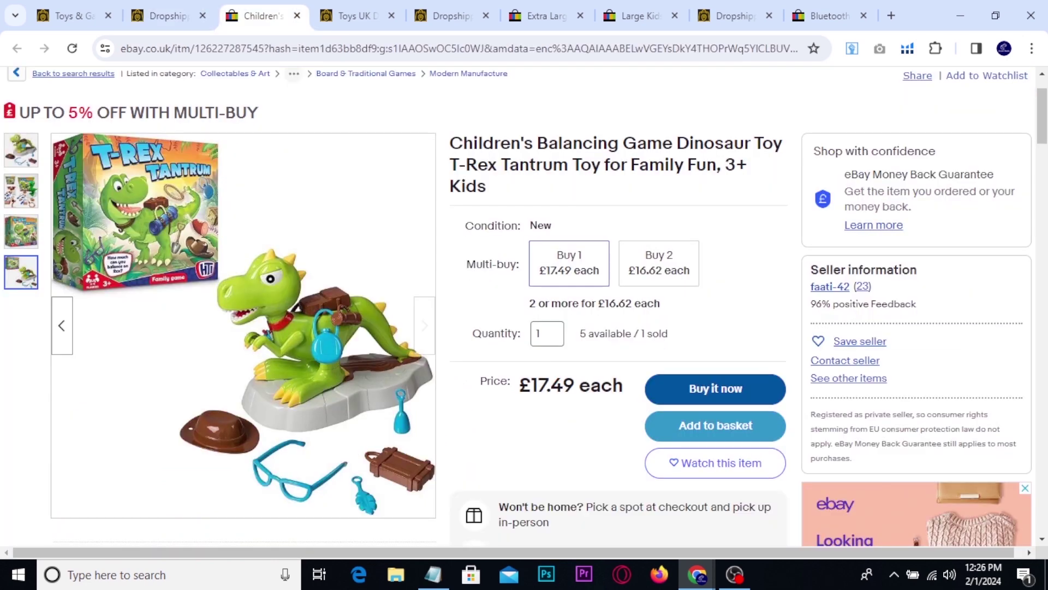
Step: Examine the price, sold quantity, seller feedback and title on the T-Rex Tantrum toy's eBay listing
drag(507, 359, 627, 411)
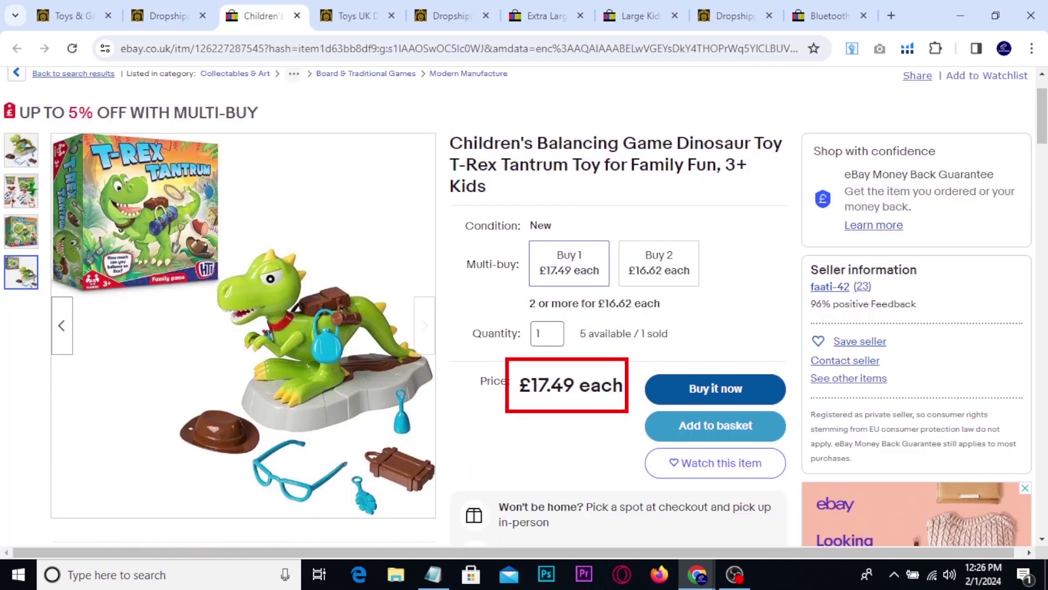
drag(630, 318, 680, 344)
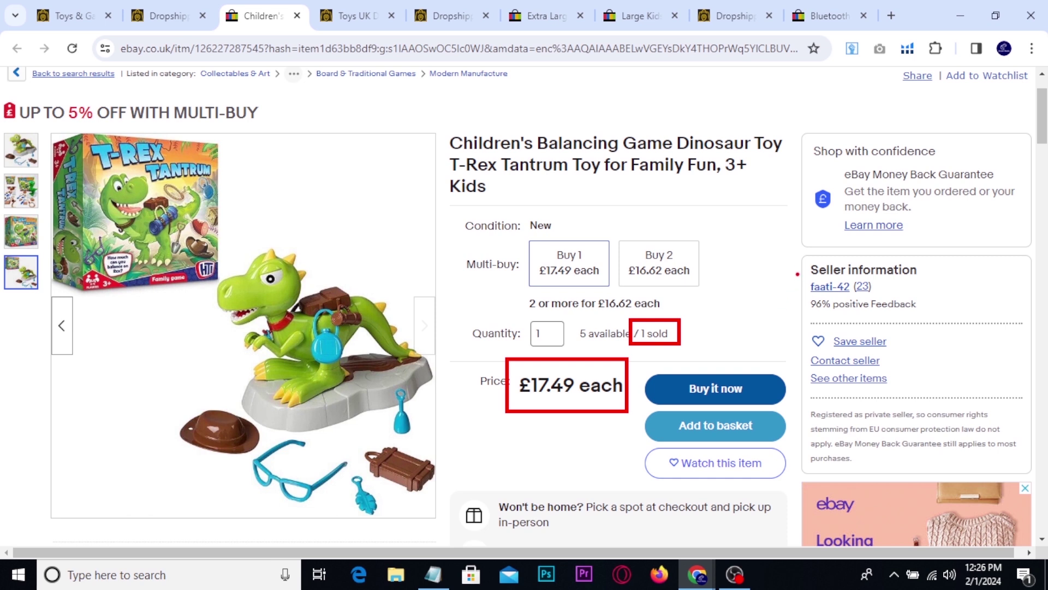
mouse_move(793, 259)
mouse_down()
mouse_move(912, 314)
mouse_move(926, 316)
mouse_move(956, 279)
mouse_up()
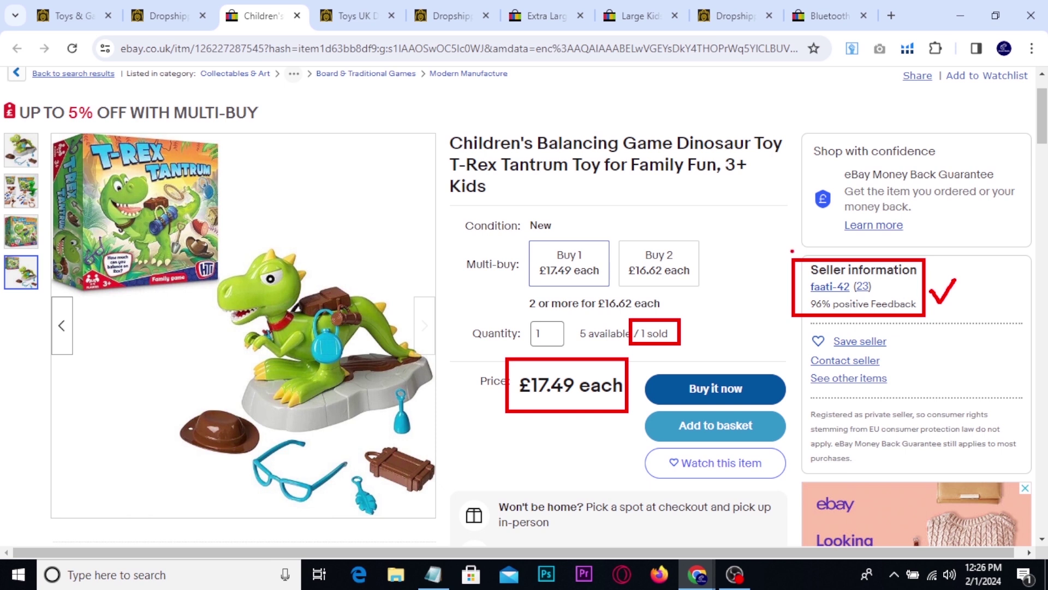
key(Escape)
triple_click(594, 164)
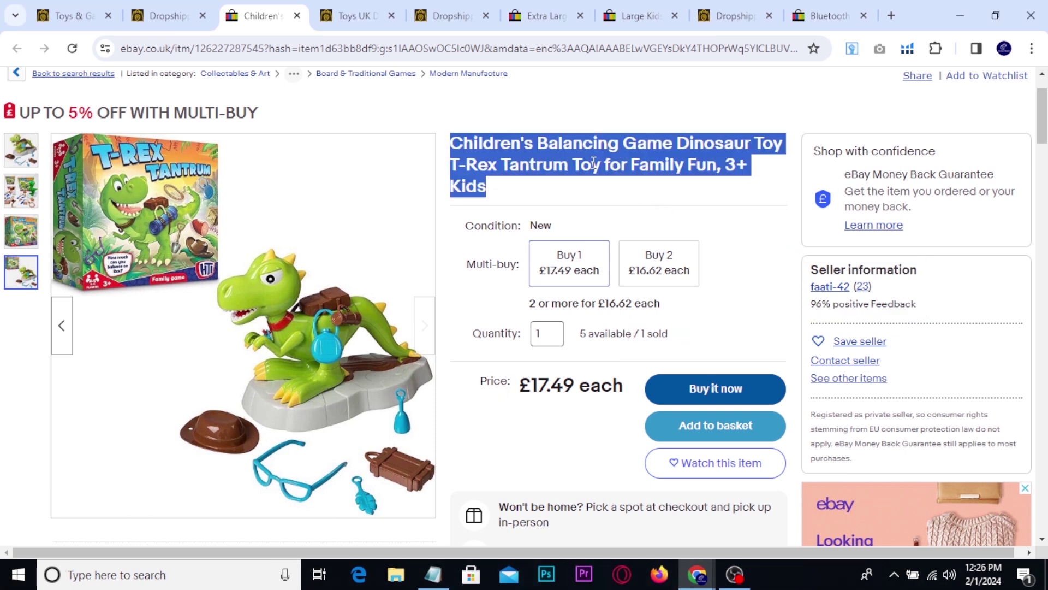
click(606, 187)
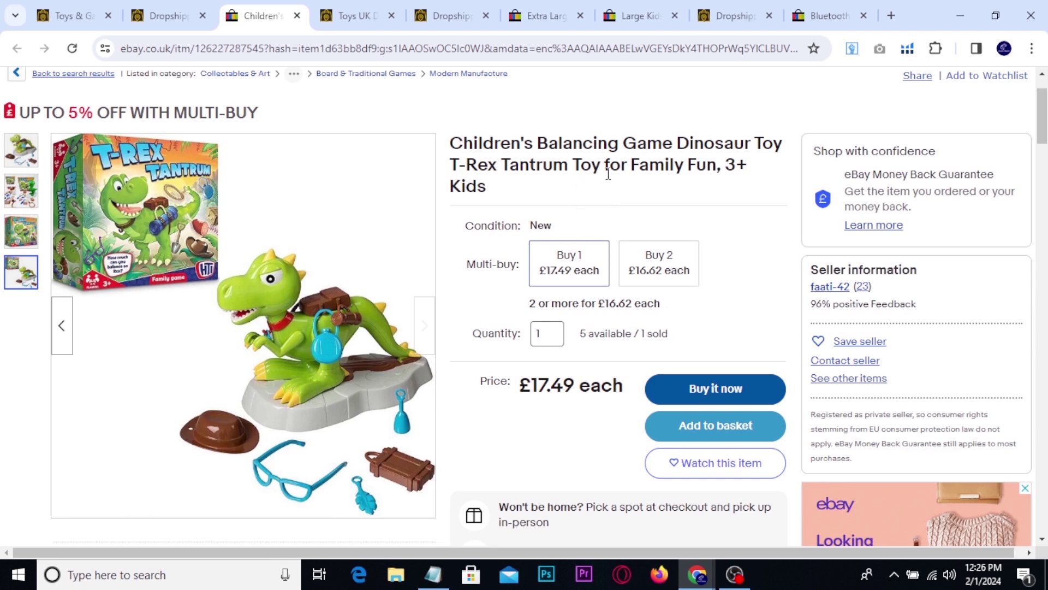
Step: Switch to Go Dropship's Toys subcategory and find the red panda version of the 55cm inflatable space hopper
click(349, 15)
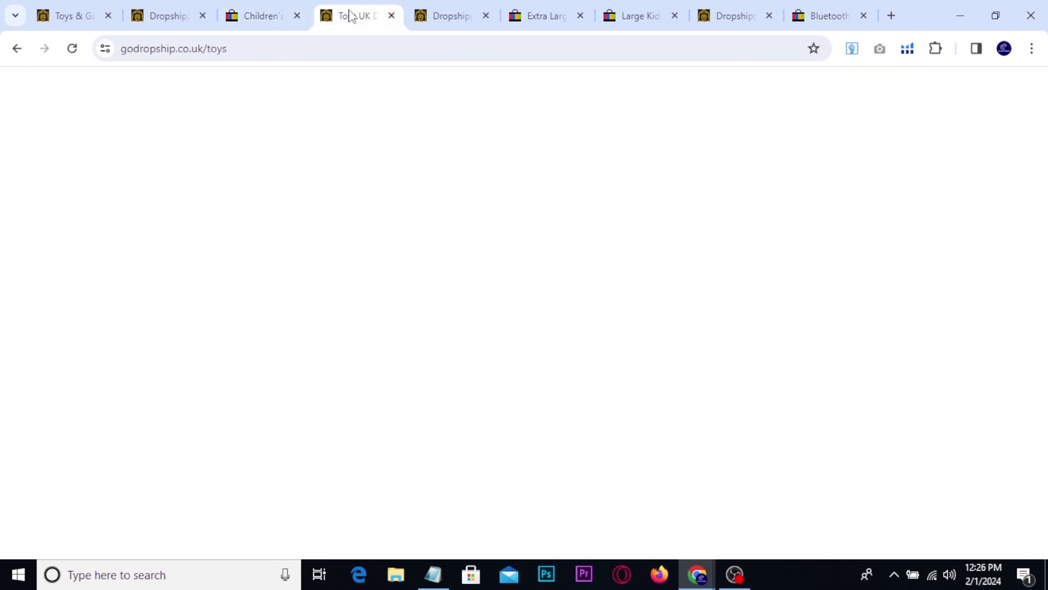
scroll(508, 309, up, 3)
scroll(506, 310, down, 3)
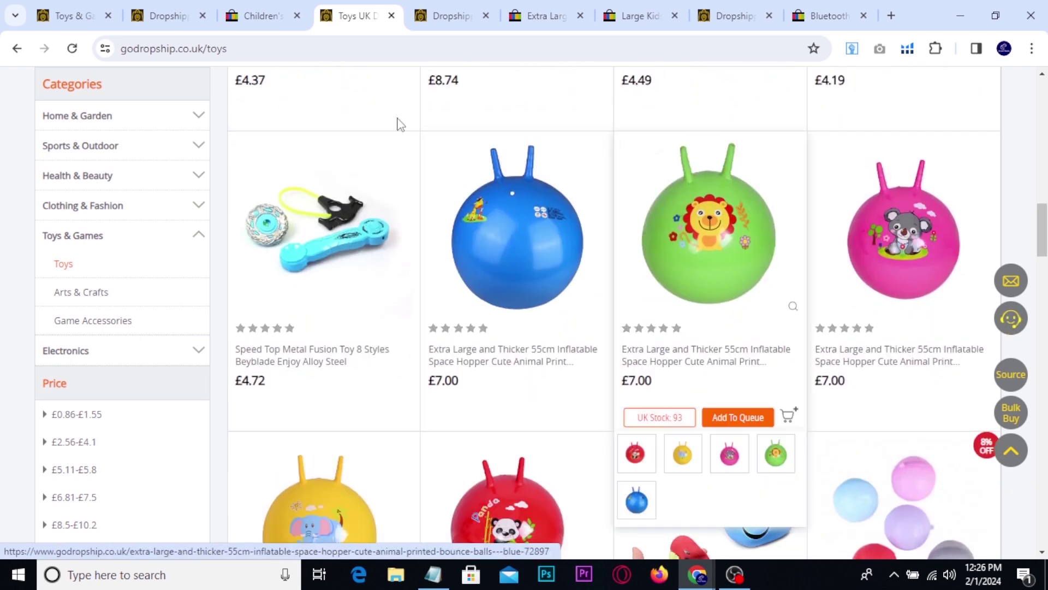
click(436, 10)
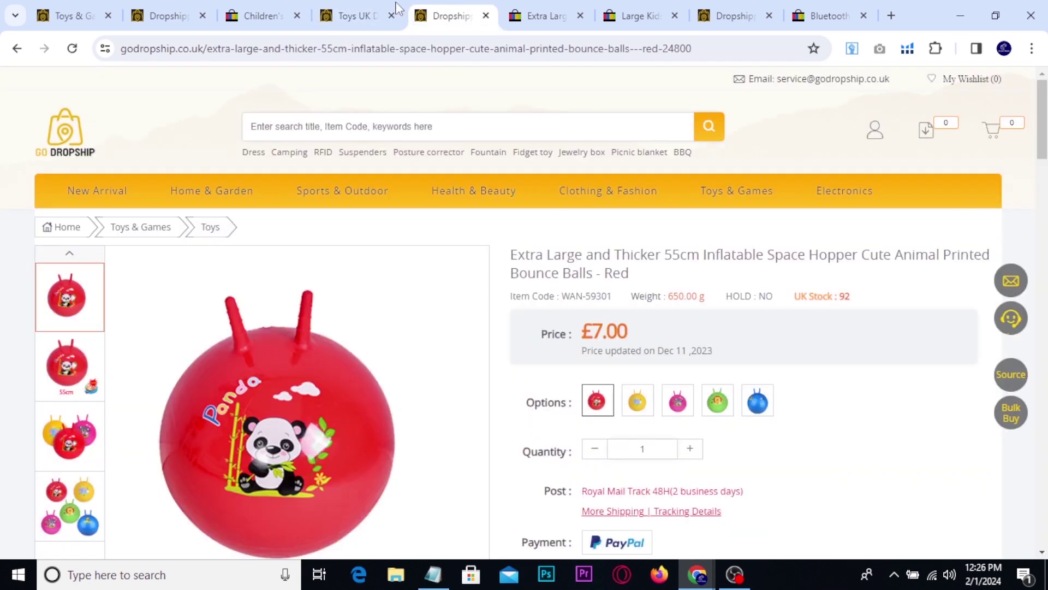
click(358, 10)
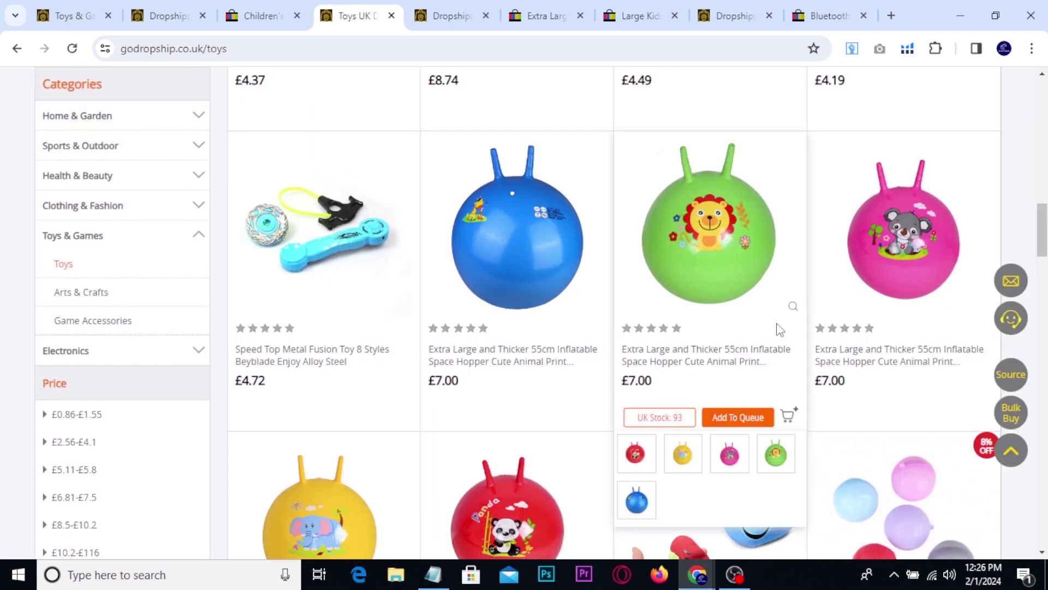
scroll(744, 261, down, 1)
scroll(743, 261, down, 2)
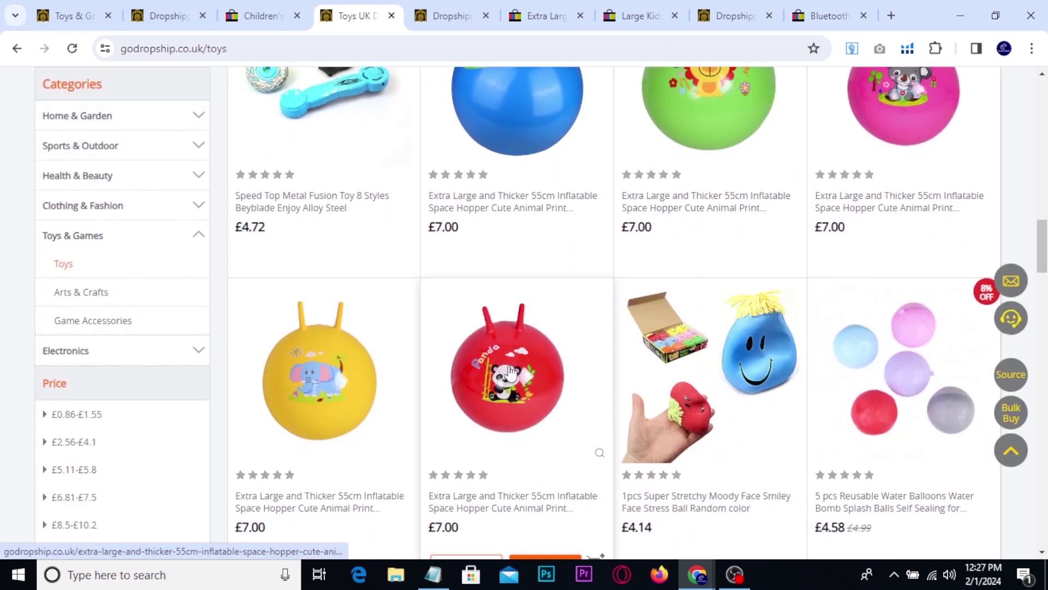
scroll(499, 376, down, 3)
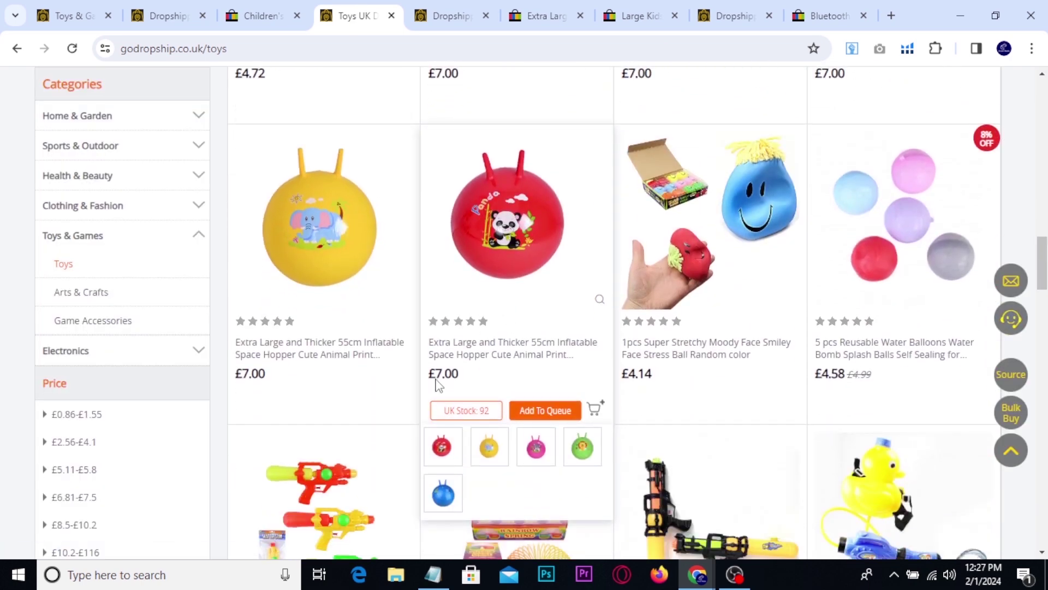
Step: Open the red panda space hopper's Go Dropship page and examine its supplier price and colour options
click(445, 11)
scroll(761, 355, down, 1)
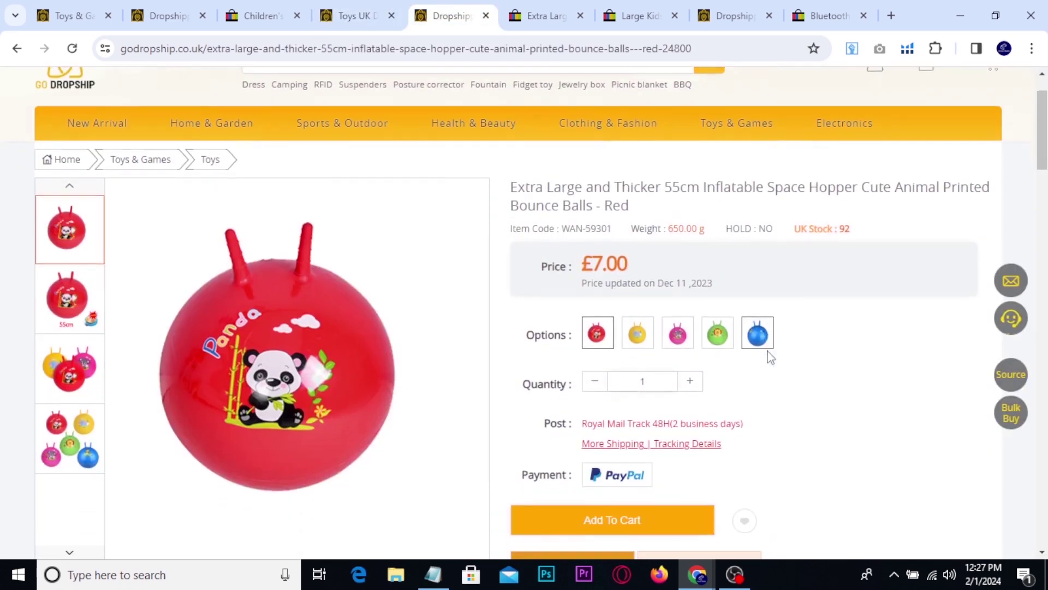
drag(564, 232, 615, 259)
mouse_move(563, 293)
mouse_down()
mouse_move(772, 358)
mouse_move(822, 316)
mouse_up()
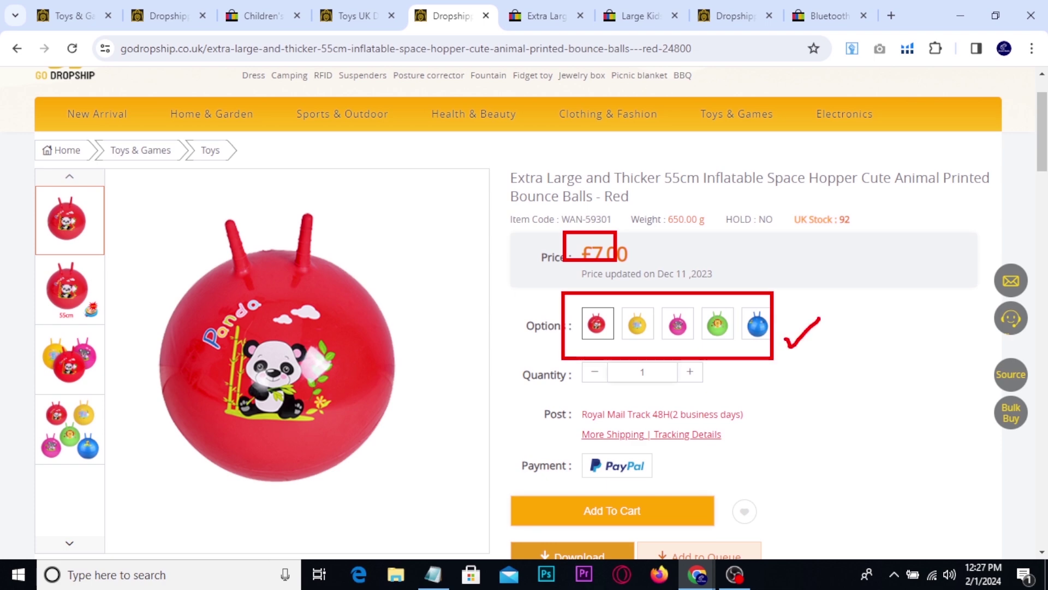
key(Escape)
Step: Examine the seller feedback, sold quantity and price on the Extra Large Thicker 55cm Space Hopper listing on eBay
click(552, 16)
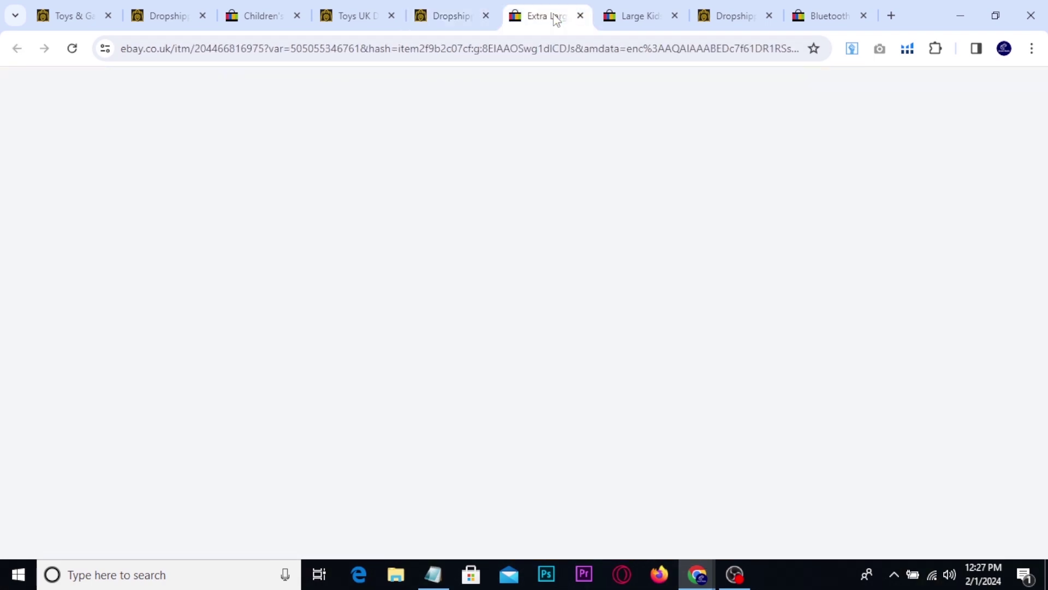
key(ctrl+2)
drag(788, 267, 898, 310)
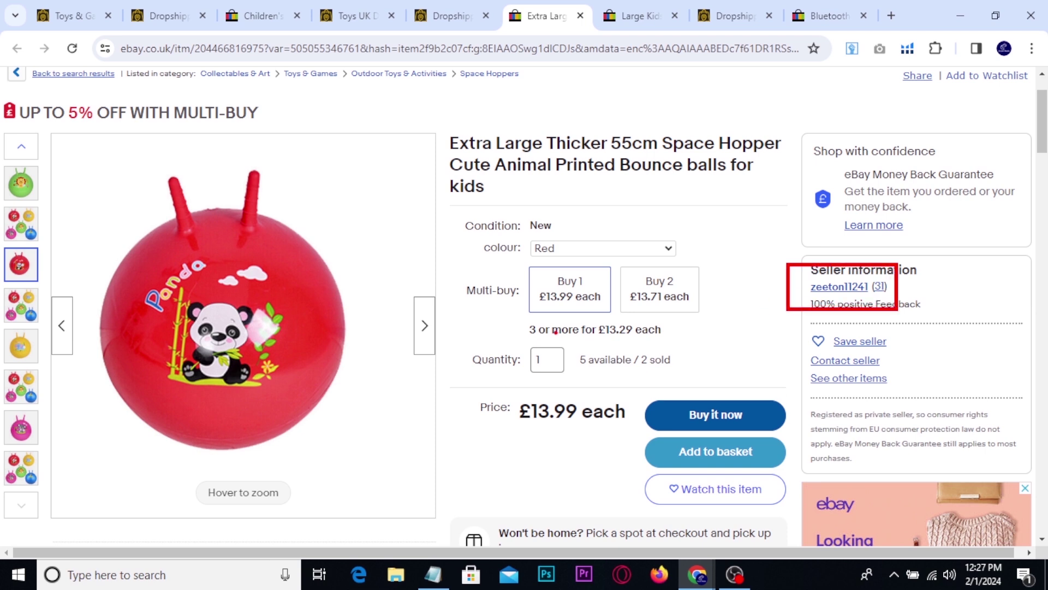
drag(633, 346, 676, 371)
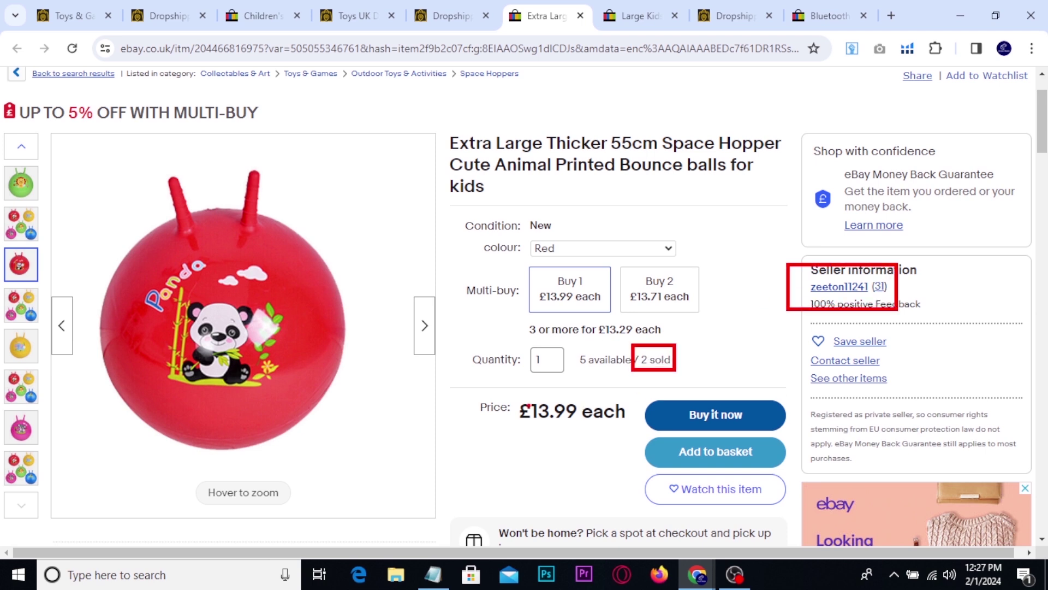
drag(510, 387, 629, 436)
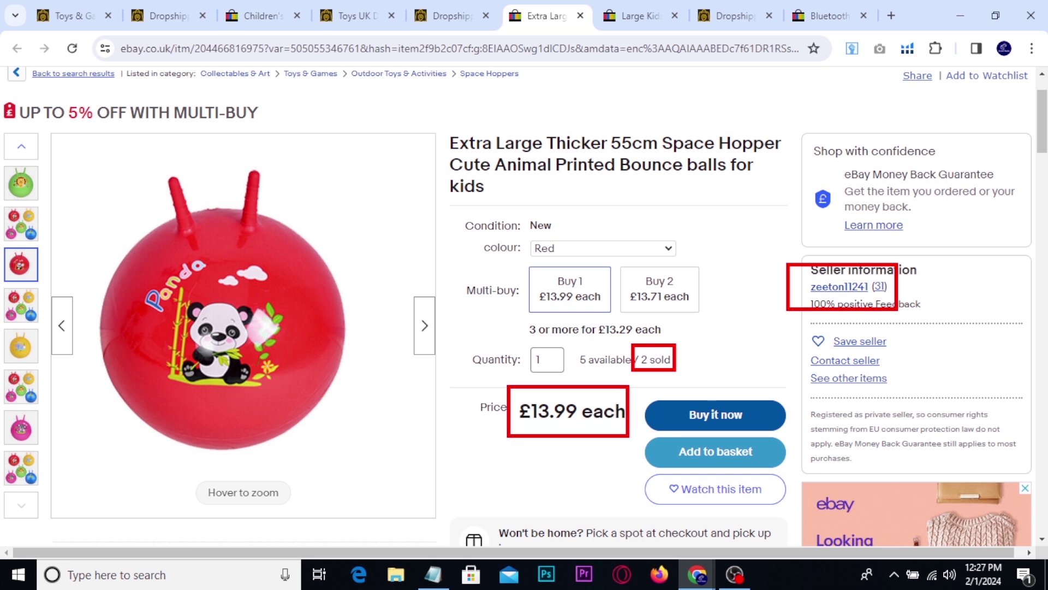
drag(674, 385, 705, 380)
drag(533, 426, 565, 426)
drag(601, 193, 621, 230)
mouse_move(650, 191)
mouse_down()
mouse_move(562, 214)
mouse_move(658, 210)
mouse_up()
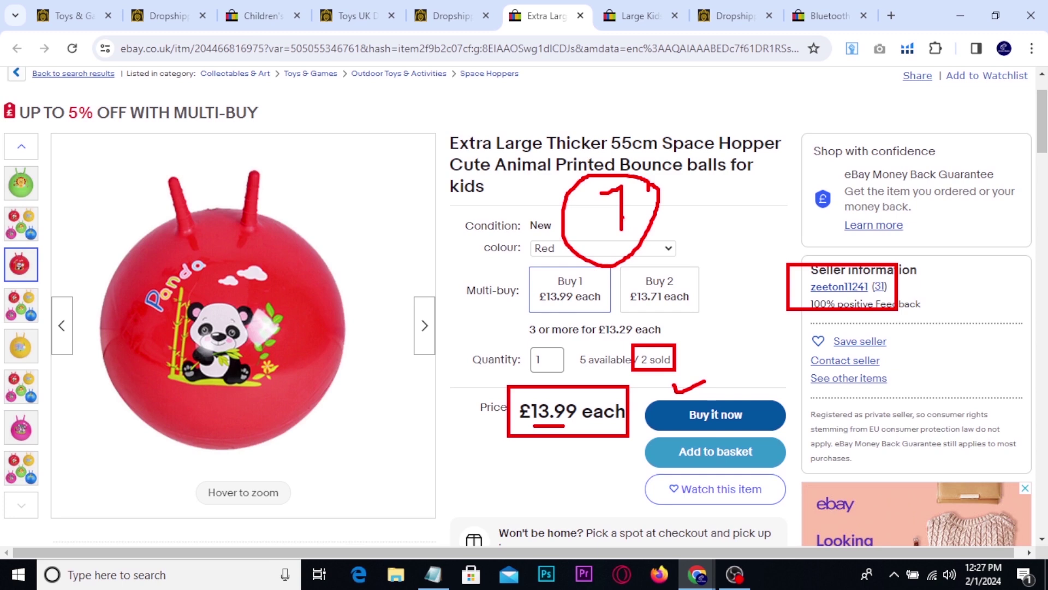
mouse_move(691, 191)
mouse_down()
mouse_move(706, 212)
mouse_move(728, 185)
mouse_up()
key(Escape)
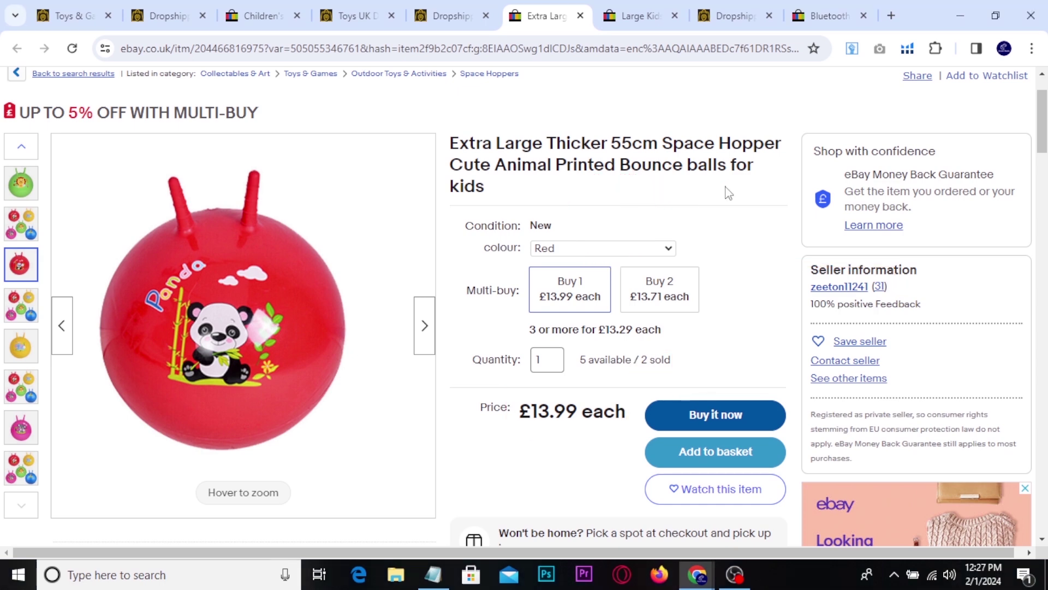
Step: Check the competing Large Kids Inflatable Space Hopper listing on eBay for its price, sold quantity and seller feedback
click(633, 15)
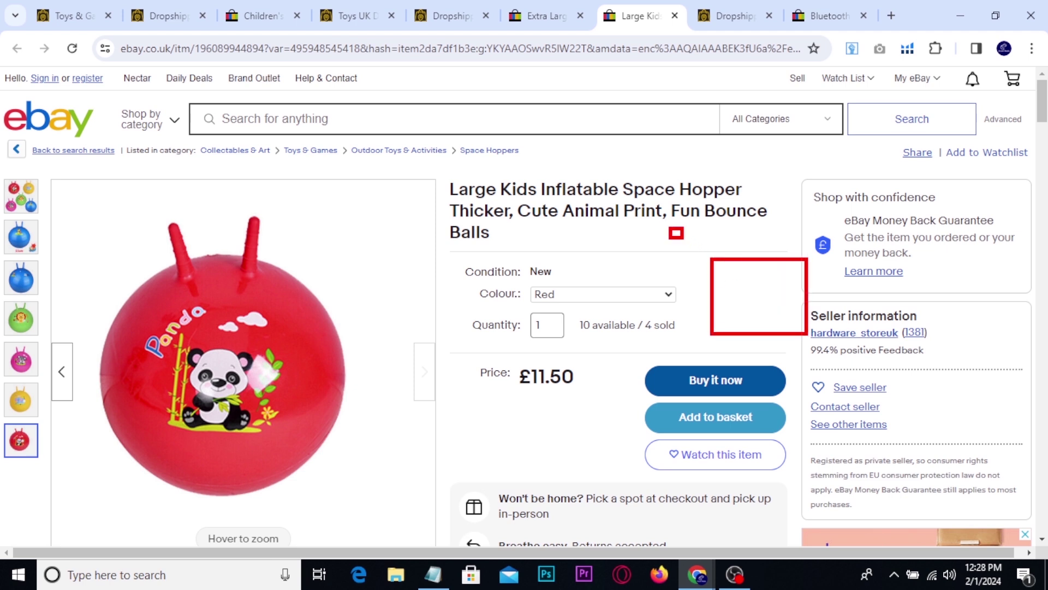
mouse_move(730, 280)
mouse_down()
mouse_move(745, 295)
mouse_move(787, 281)
mouse_up()
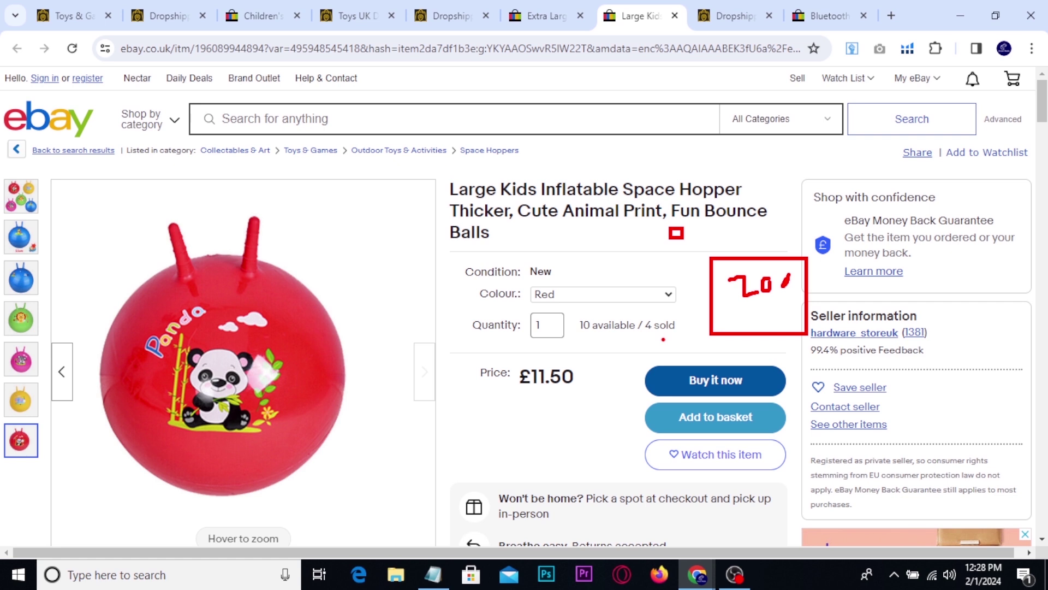
key(Escape)
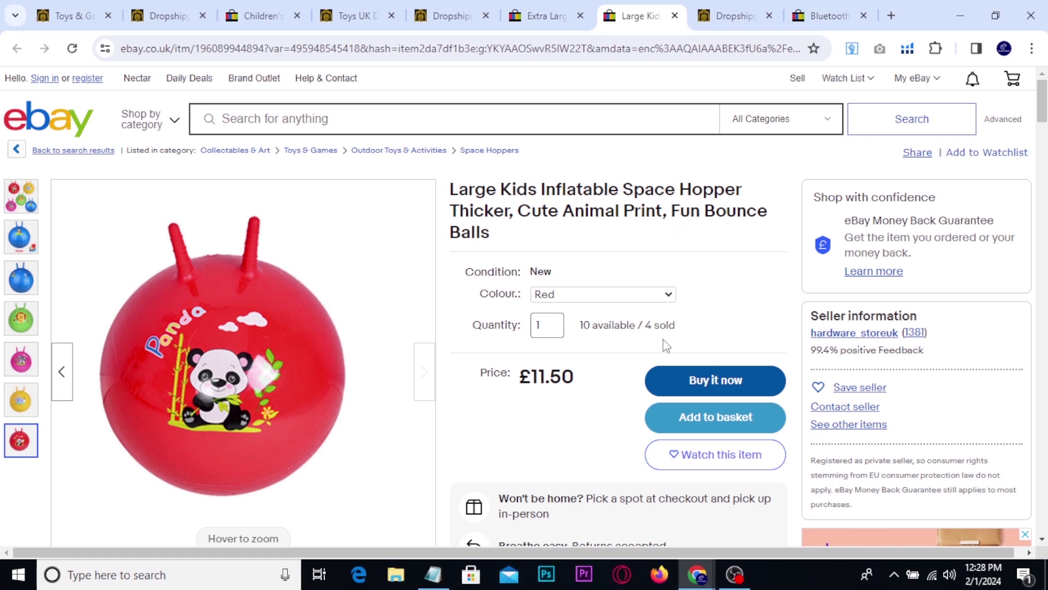
Step: Compare the black Bluetooth torch beanie's Go Dropship price with the price on its matching eBay listing
click(729, 16)
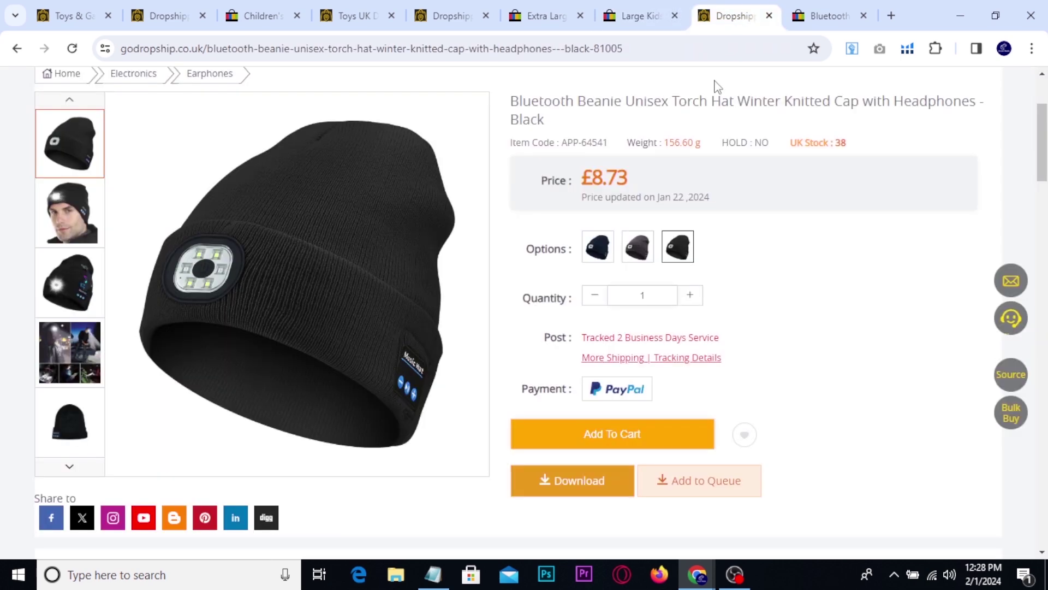
mouse_move(289, 231)
scroll(289, 231, up, 3)
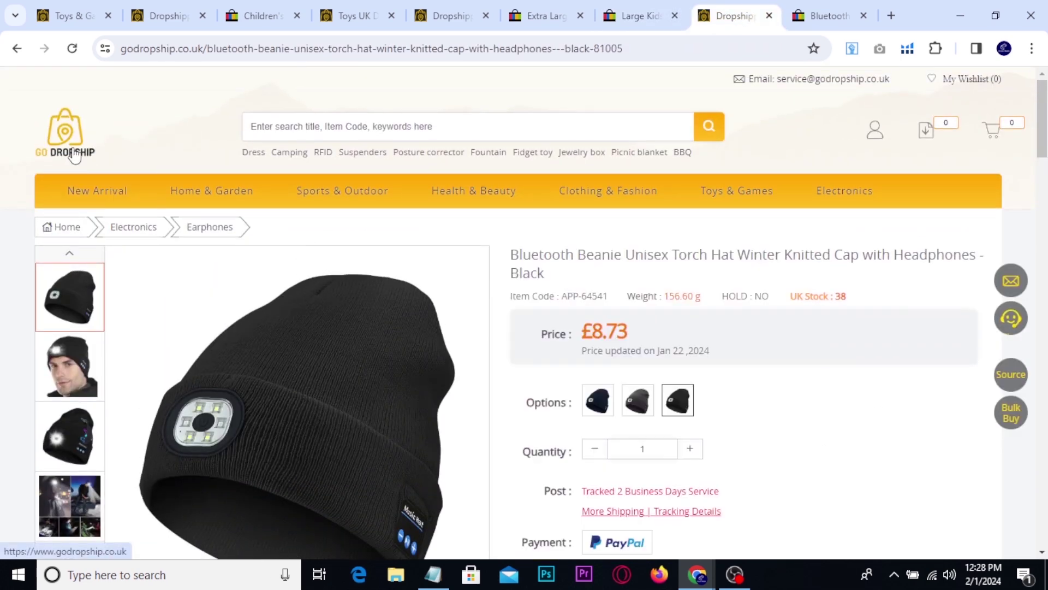
click(812, 16)
scroll(726, 297, down, 3)
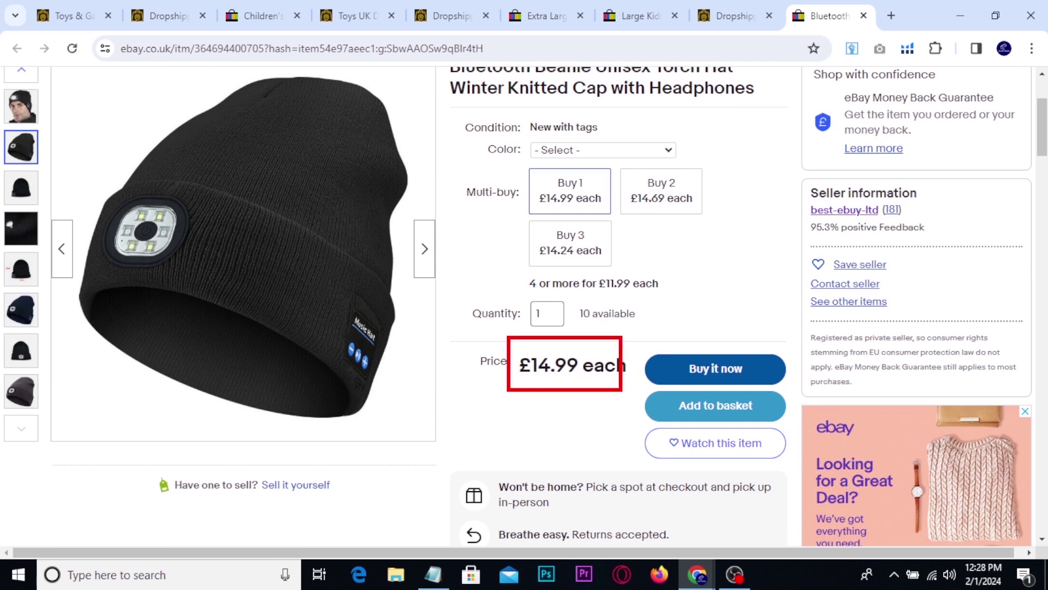
click(738, 16)
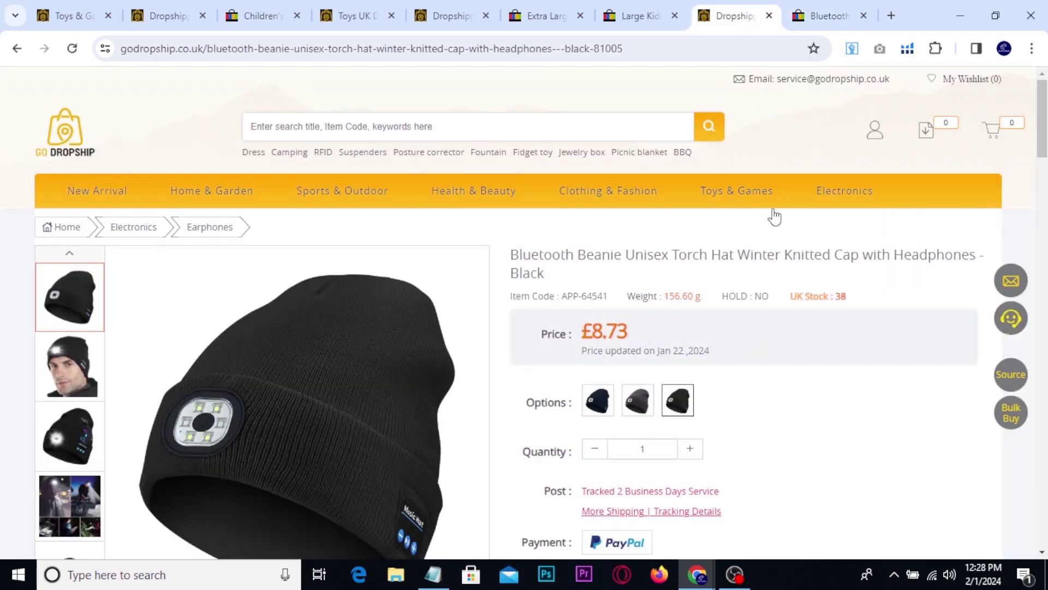
drag(581, 334, 638, 337)
click(827, 12)
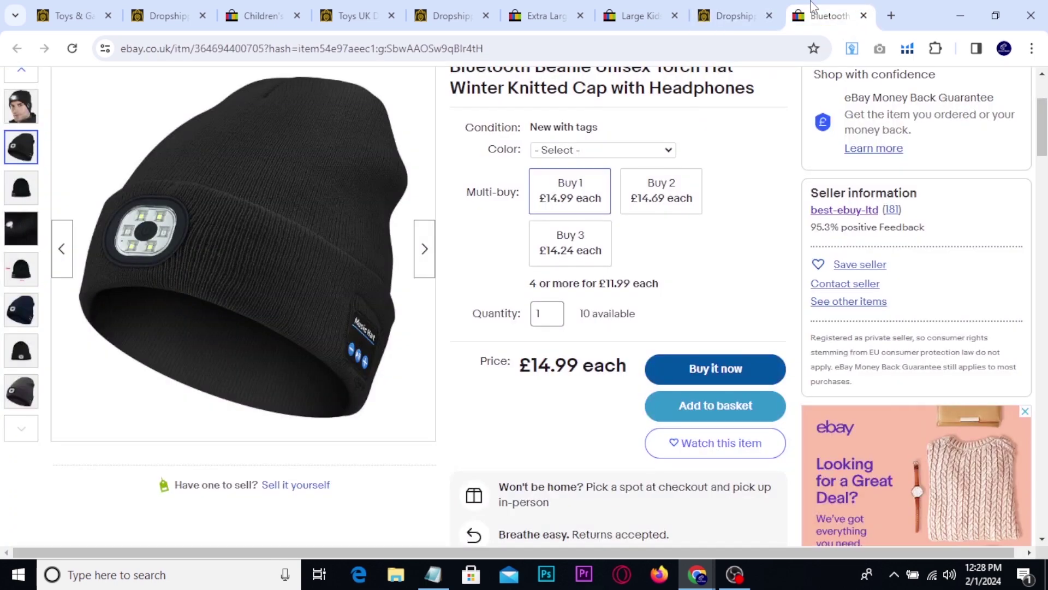
Step: From the Large Kids Inflatable Space Hopper listing, open the seller's eBay shop and show all of its items
click(642, 9)
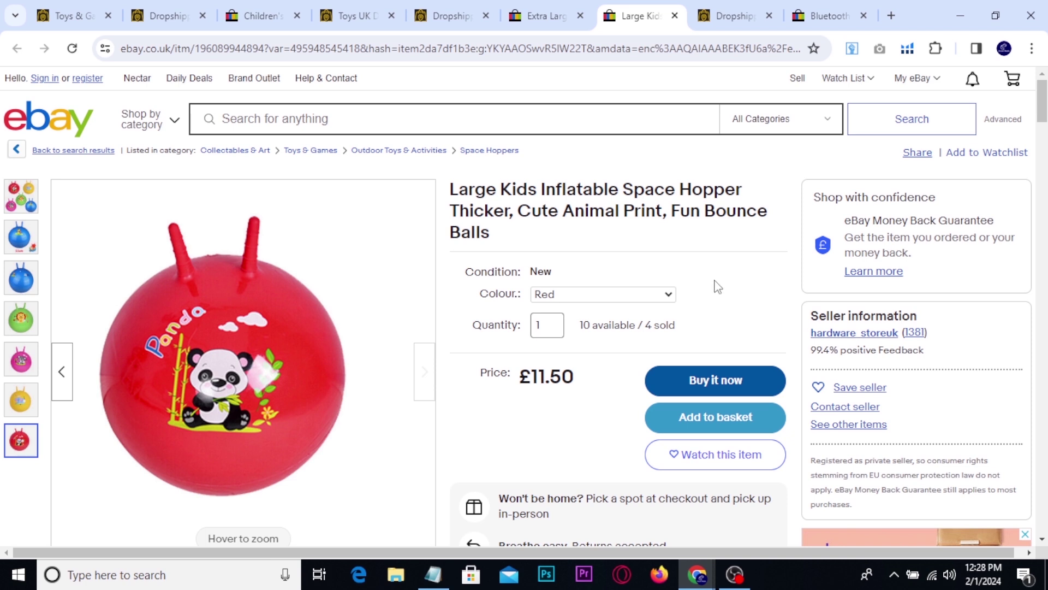
click(834, 334)
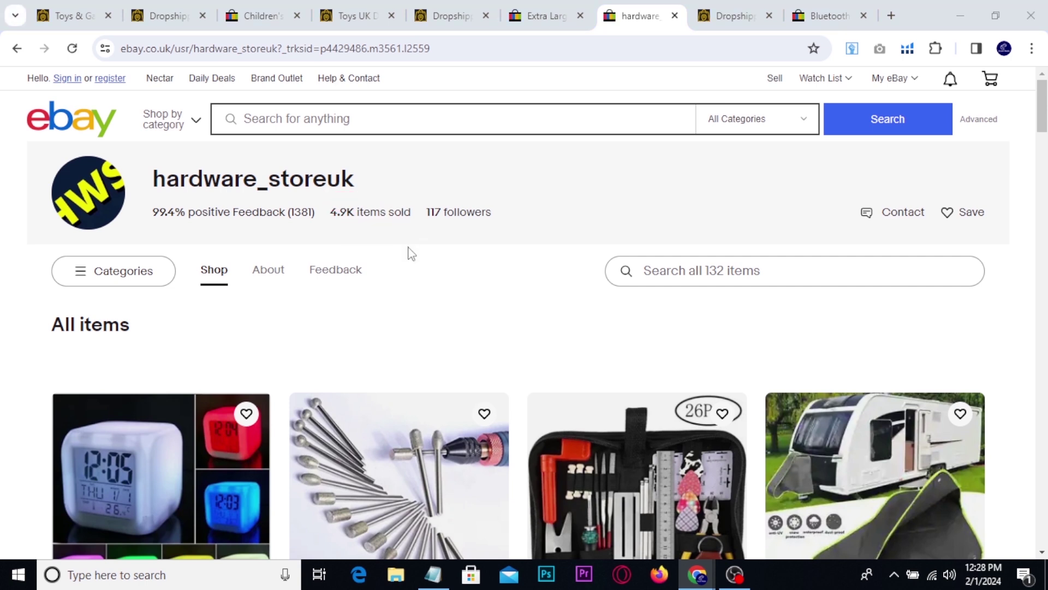
mouse_move(1044, 130)
mouse_down()
mouse_move(1043, 538)
mouse_move(1043, 516)
mouse_up()
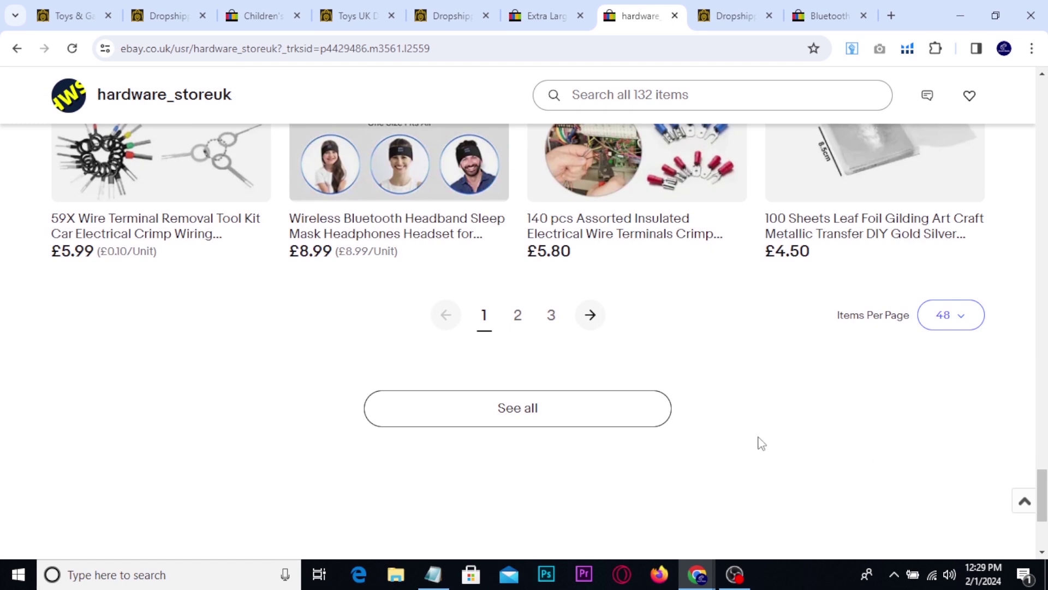
click(520, 421)
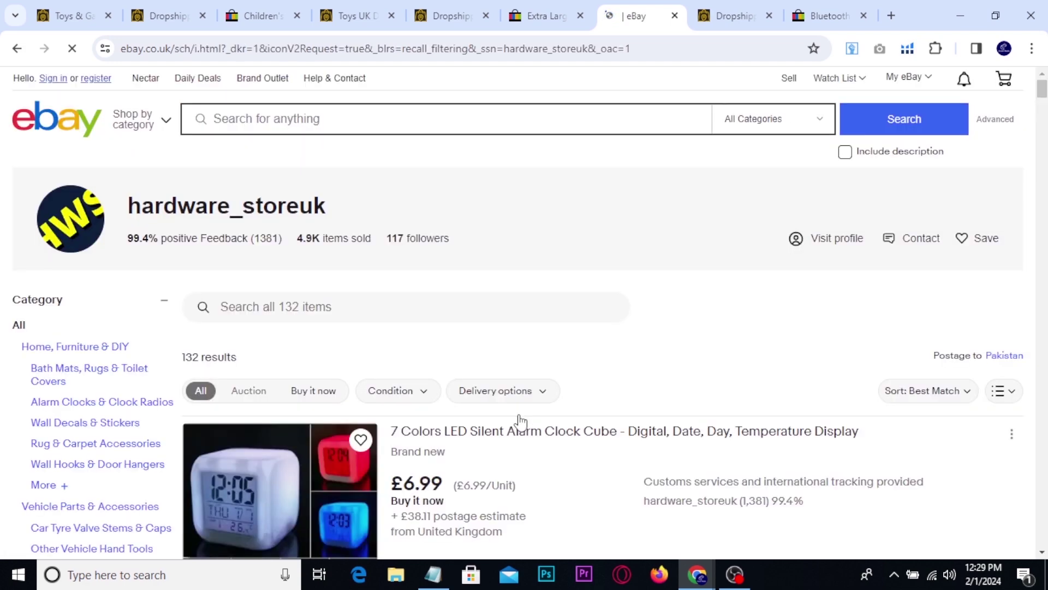
Step: Examine the shop's total items sold, number of listings and the sold quantity of the guitar repair tool kit
scroll(588, 421, down, 4)
scroll(581, 415, down, 5)
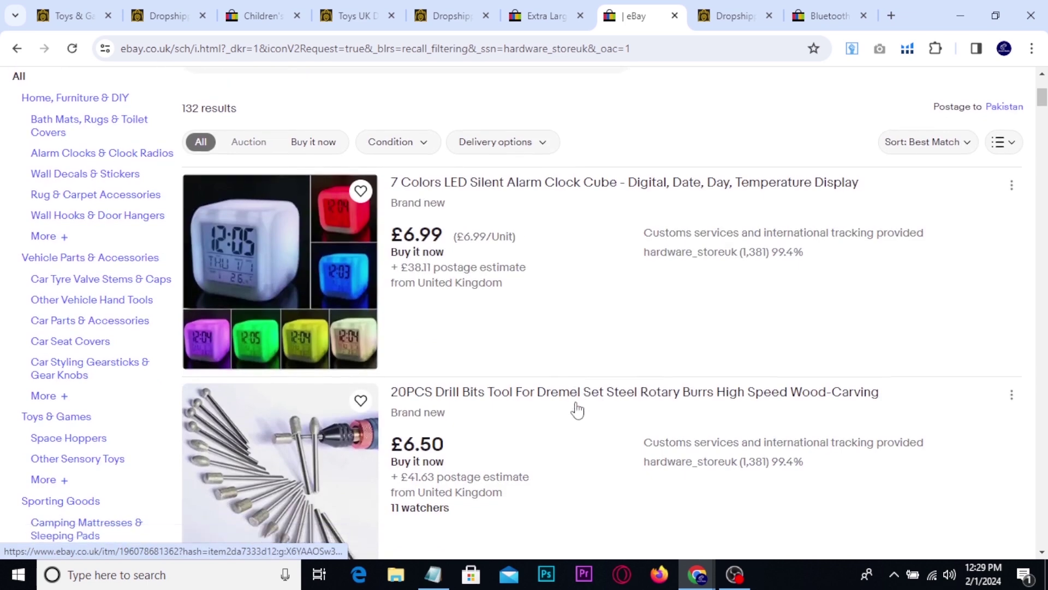
scroll(578, 410, up, 8)
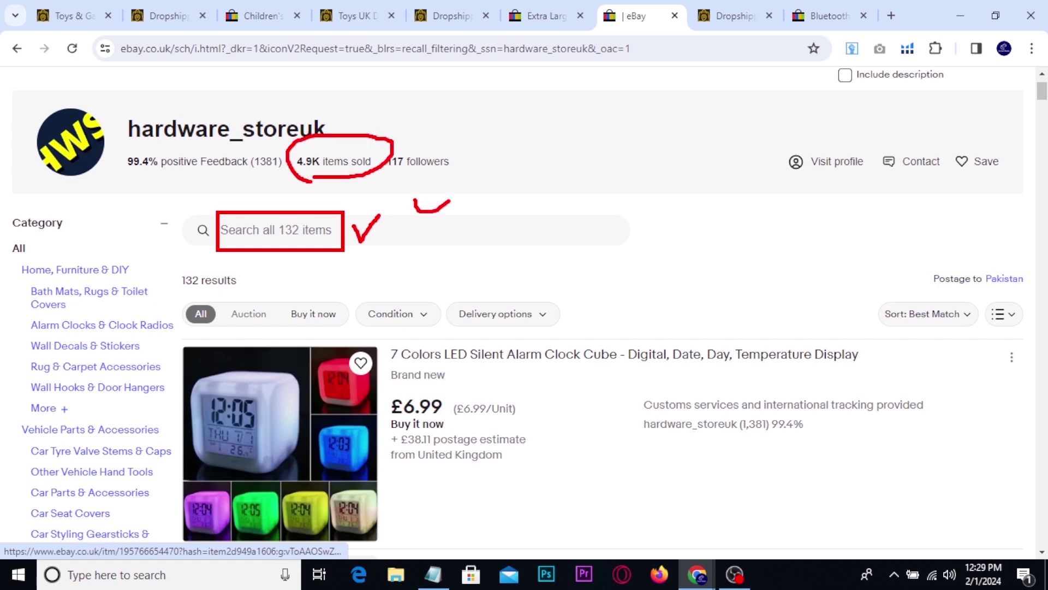
scroll(519, 210, down, 4)
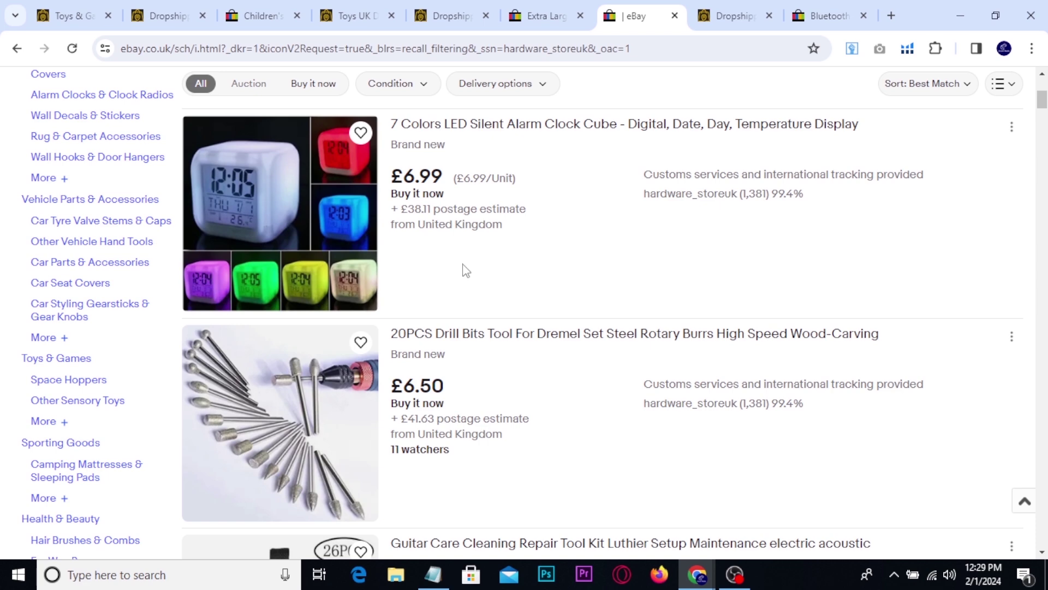
scroll(296, 266, down, 2)
scroll(296, 266, down, 4)
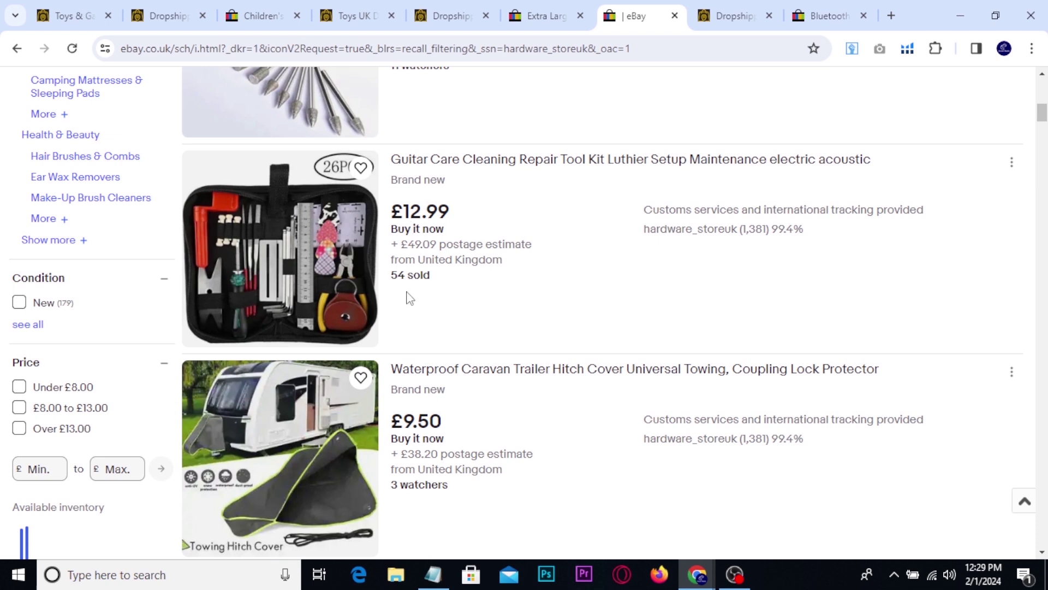
drag(394, 276, 422, 275)
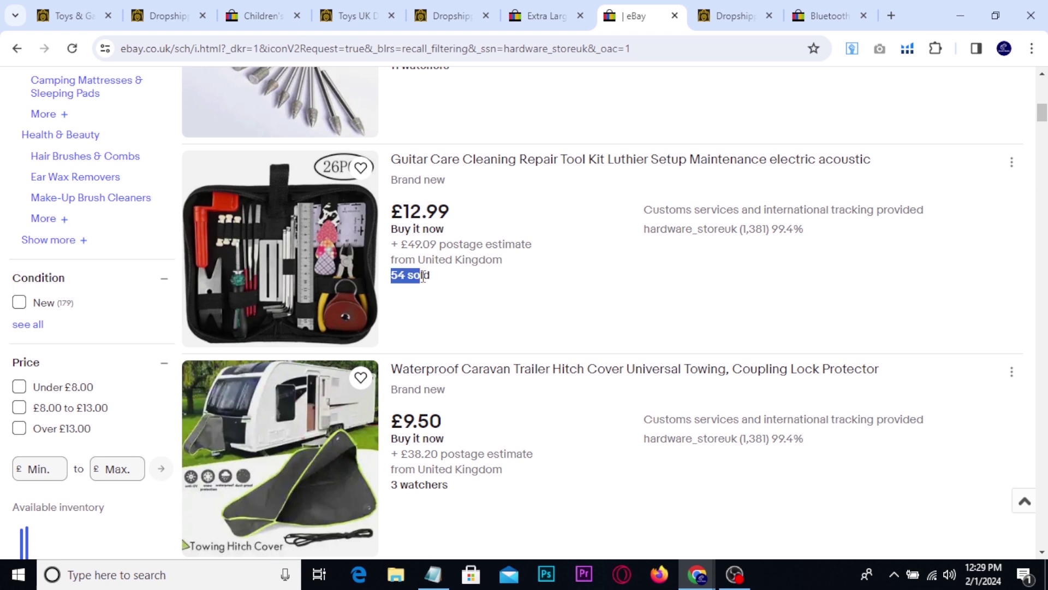
Step: Filter the hardware_storeuk listings to sold items and review their sale dates and prices
scroll(117, 267, down, 5)
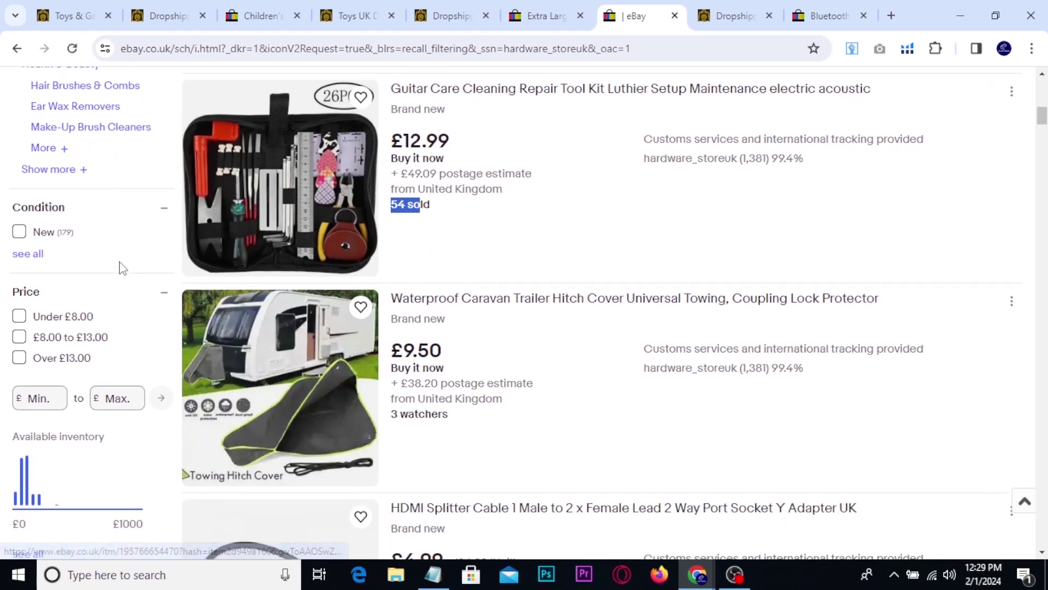
scroll(120, 267, down, 3)
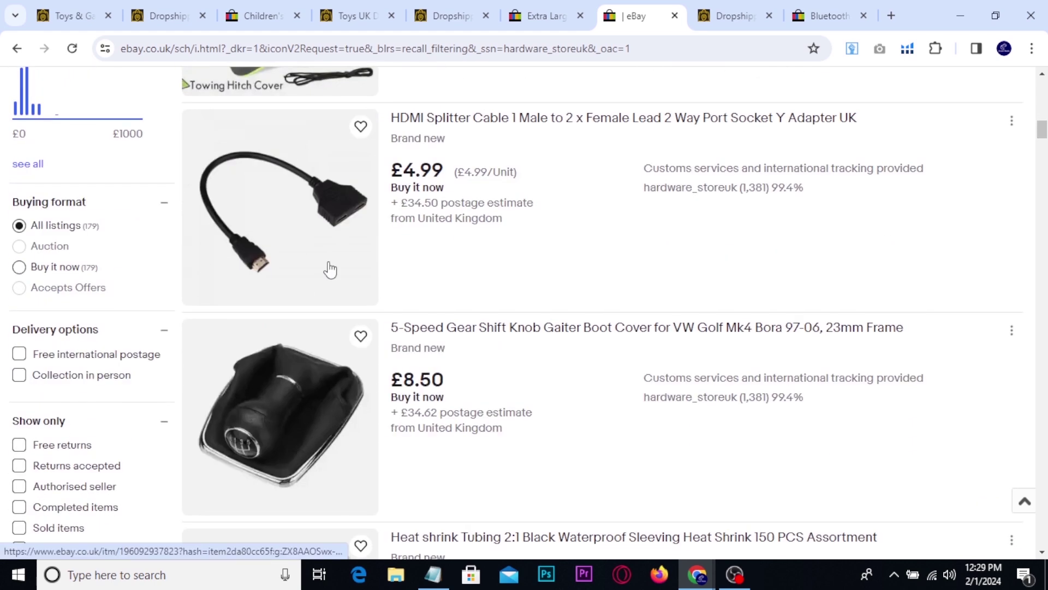
scroll(349, 269, down, 4)
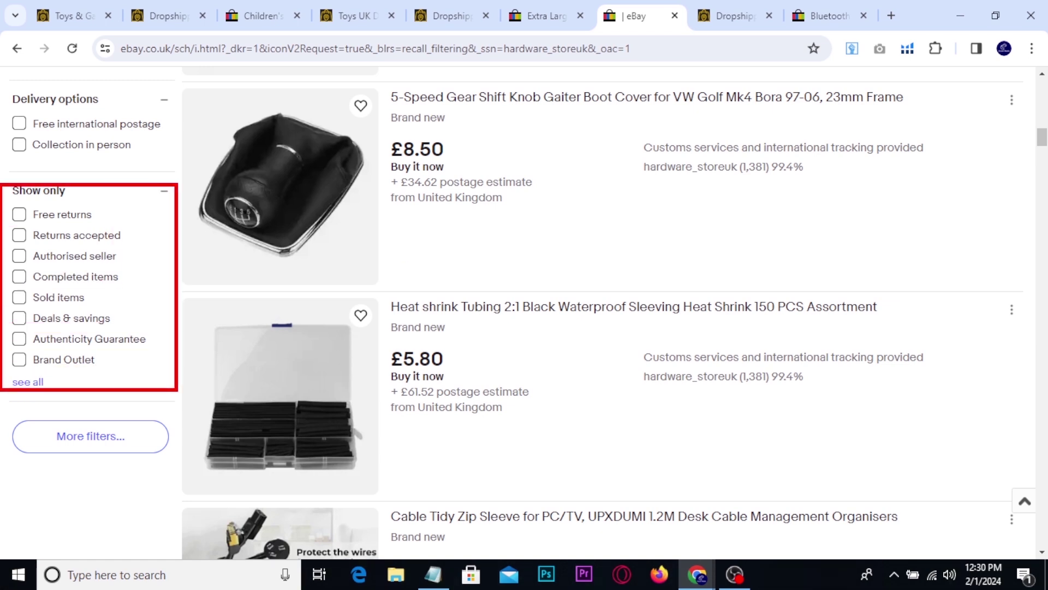
click(20, 299)
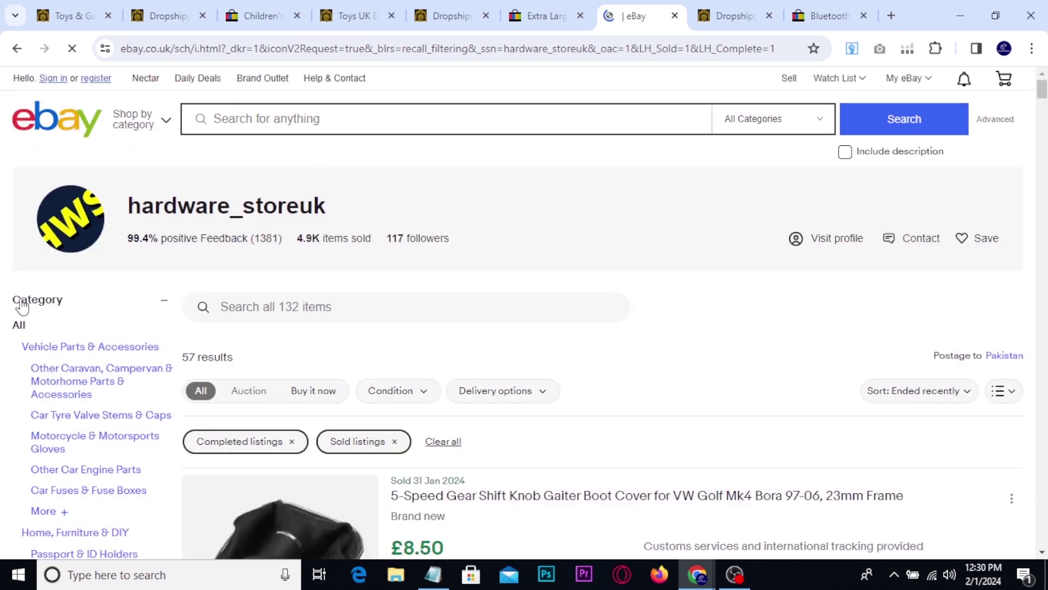
scroll(412, 218, down, 4)
scroll(481, 224, down, 2)
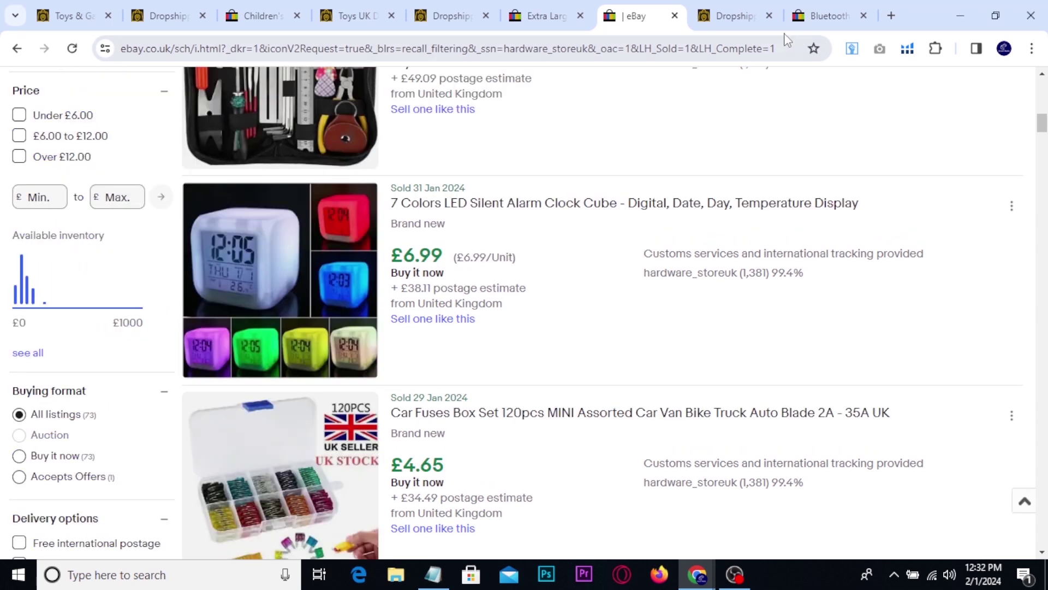
Step: From the black Bluetooth beanie listing, open the seller's eBay shop and show all of its items
click(828, 16)
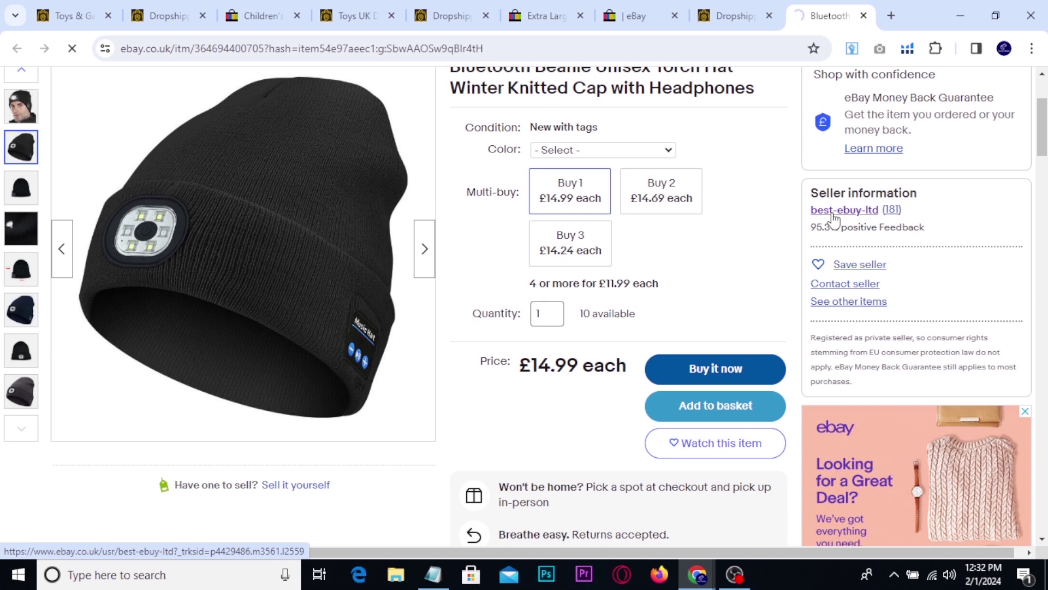
click(833, 214)
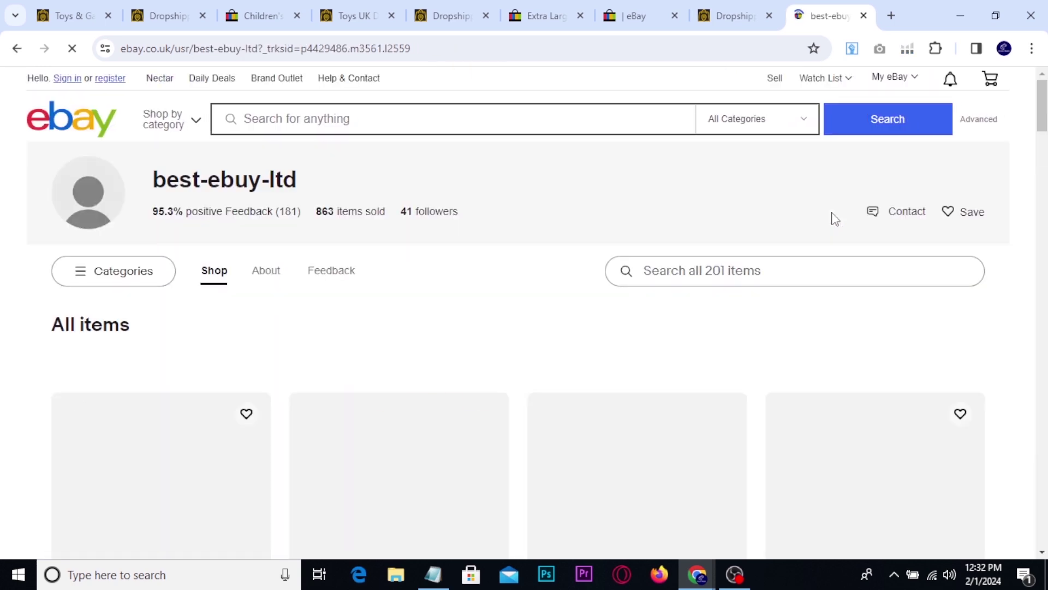
scroll(834, 218, down, 12)
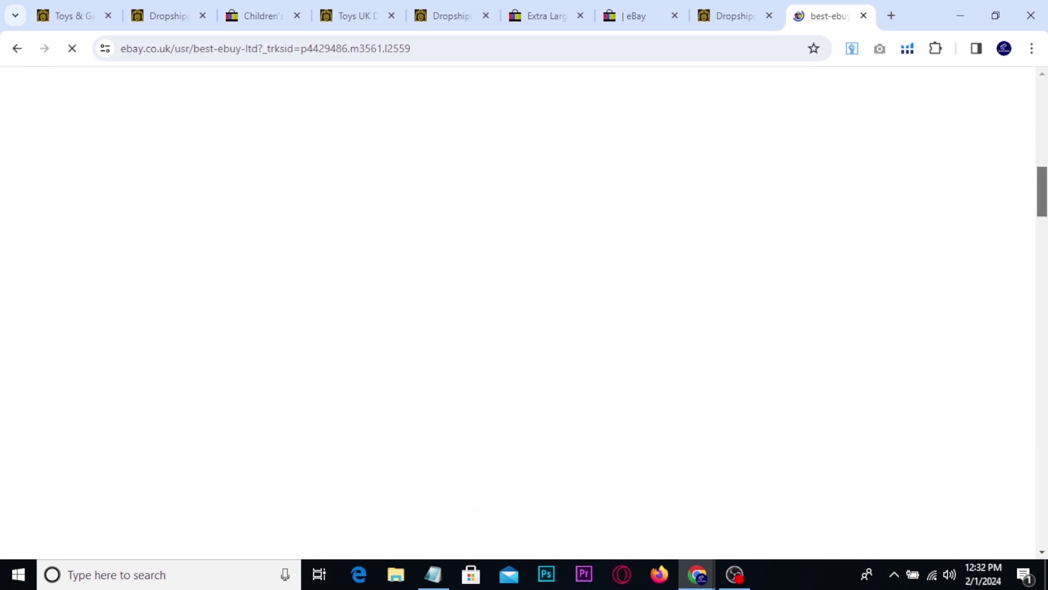
scroll(977, 452, down, 10)
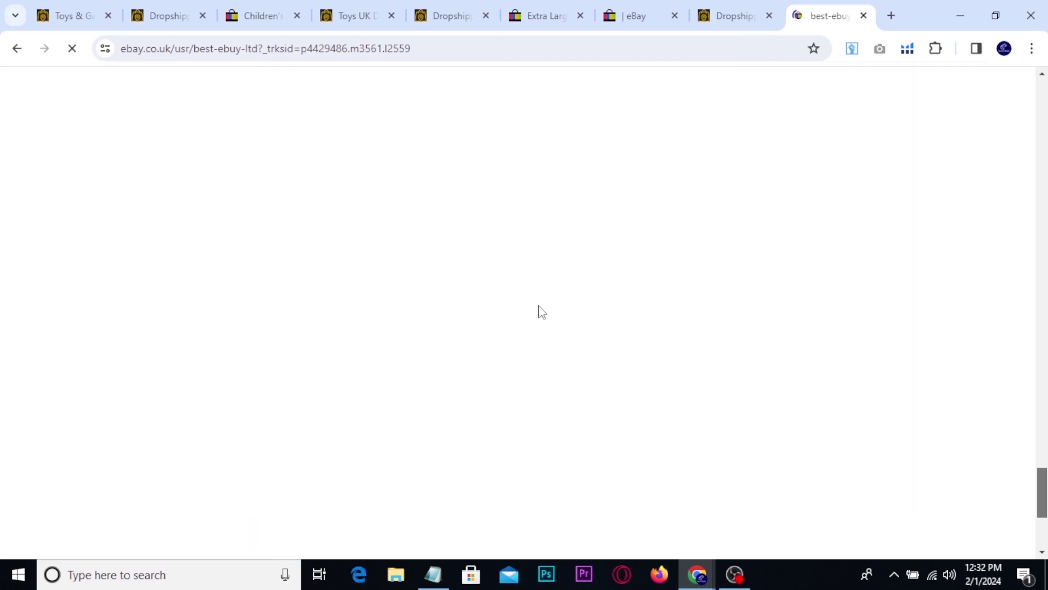
scroll(540, 311, down, 3)
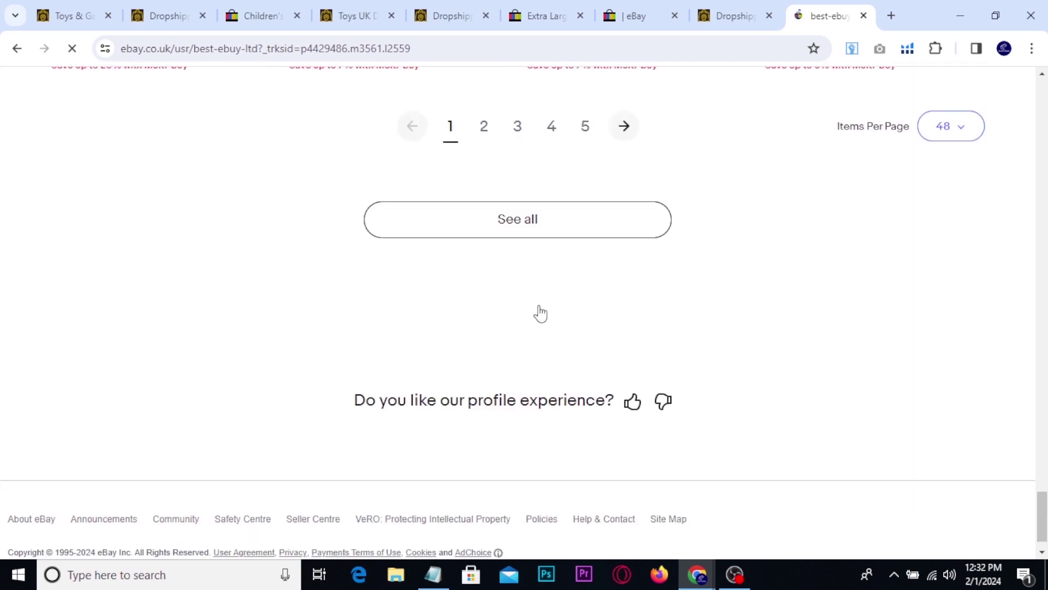
click(527, 228)
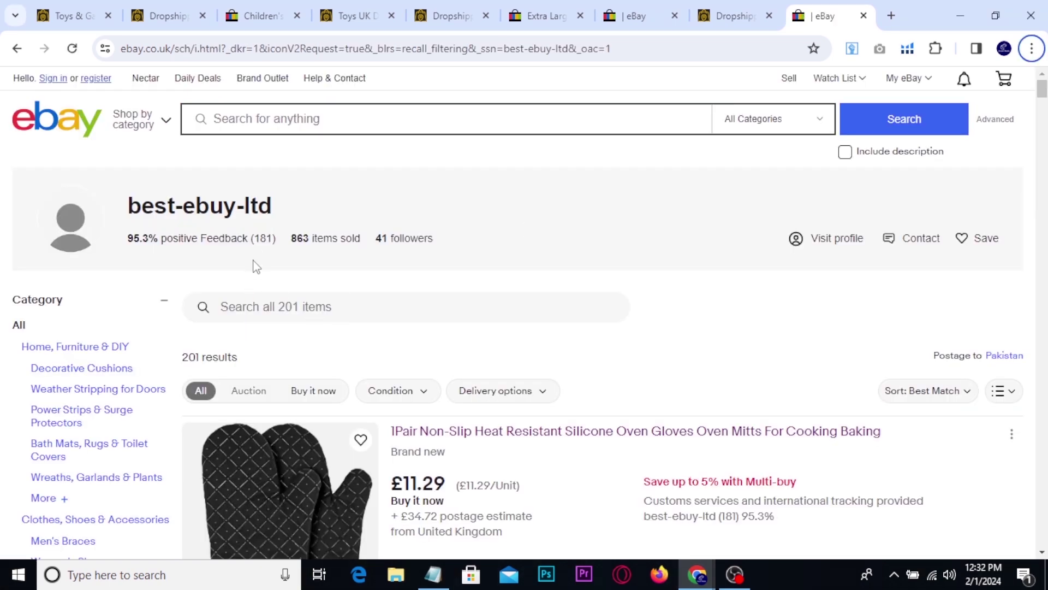
Step: Filter the best-ebuy-ltd listings to sold items and review their sale dates and prices
scroll(256, 256, down, 15)
scroll(105, 358, down, 8)
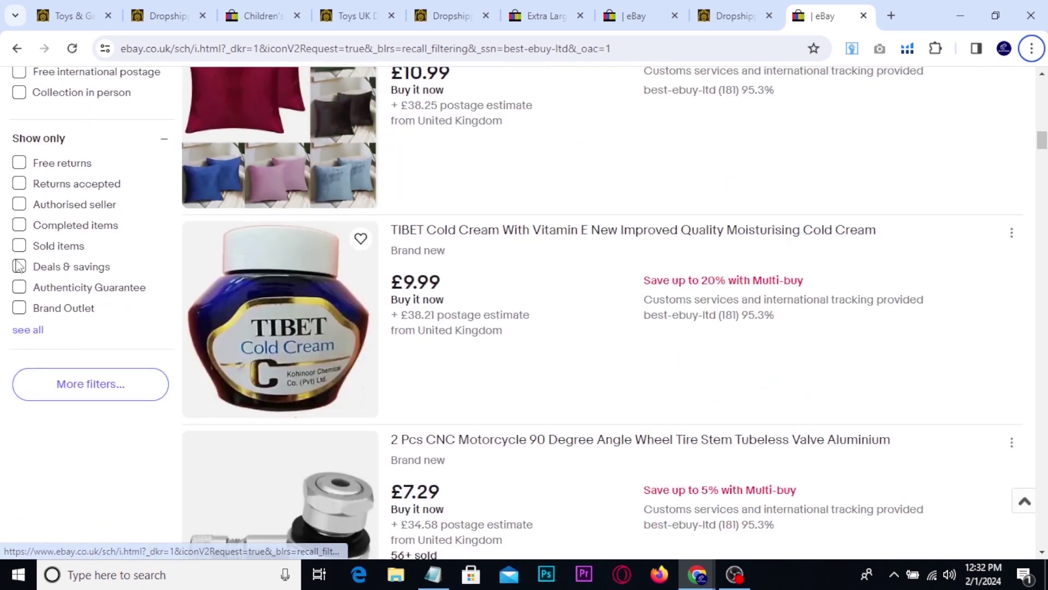
click(19, 246)
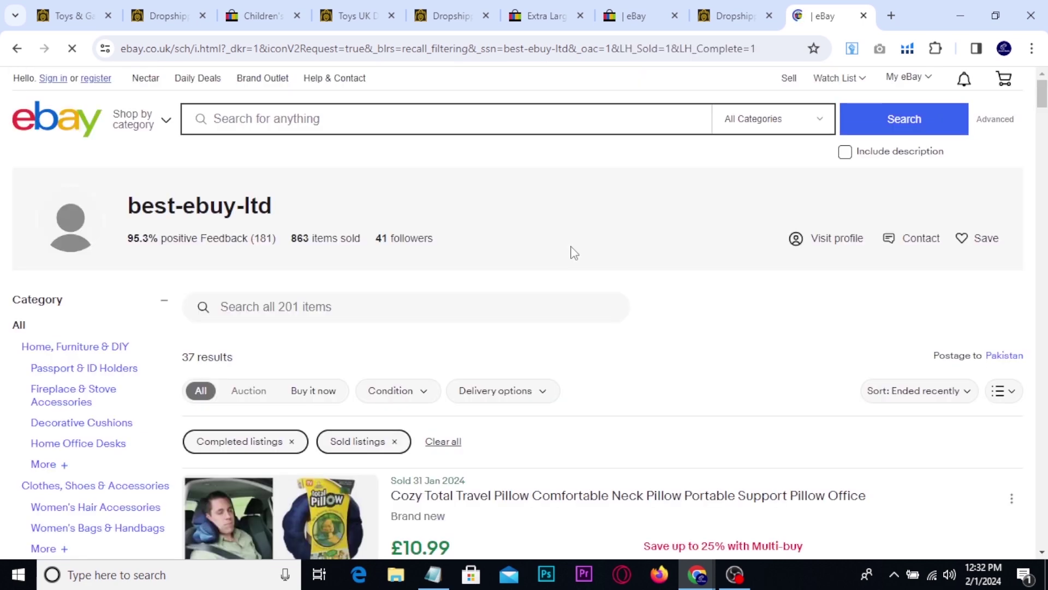
scroll(574, 256, down, 7)
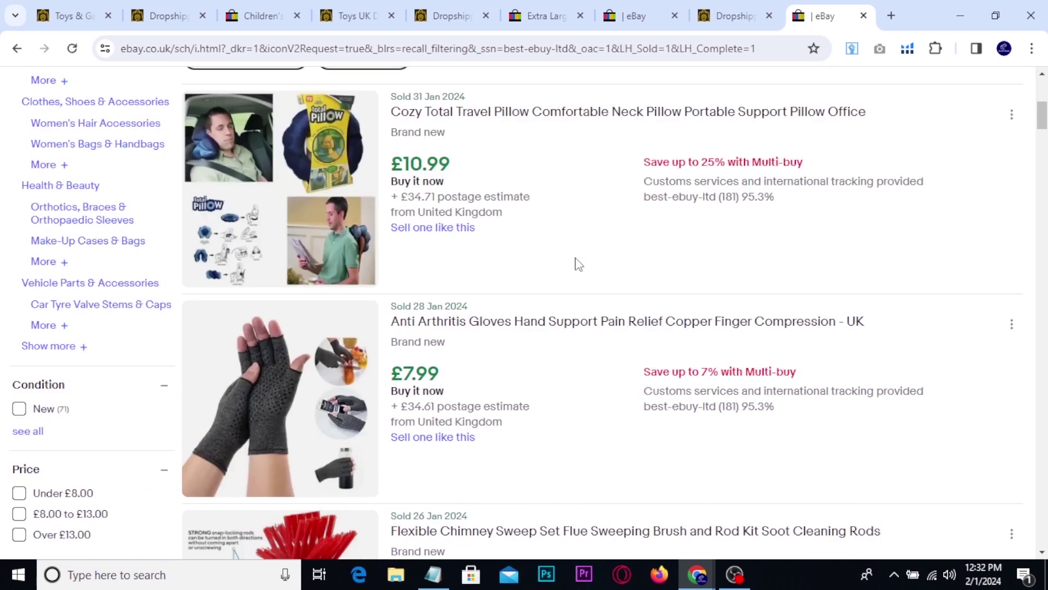
scroll(518, 262, up, 1)
scroll(470, 219, down, 3)
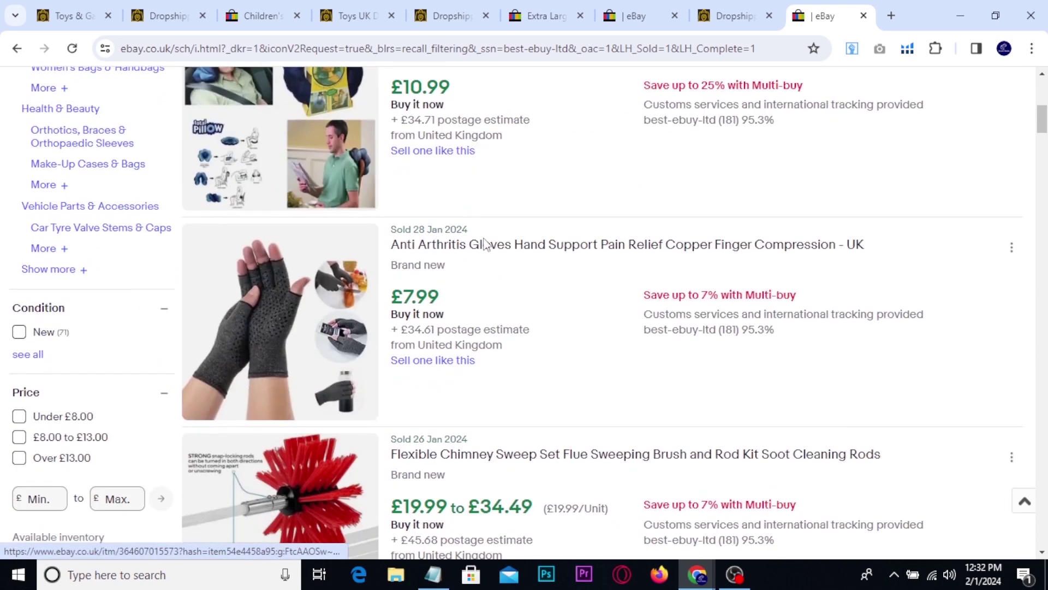
scroll(470, 246, down, 4)
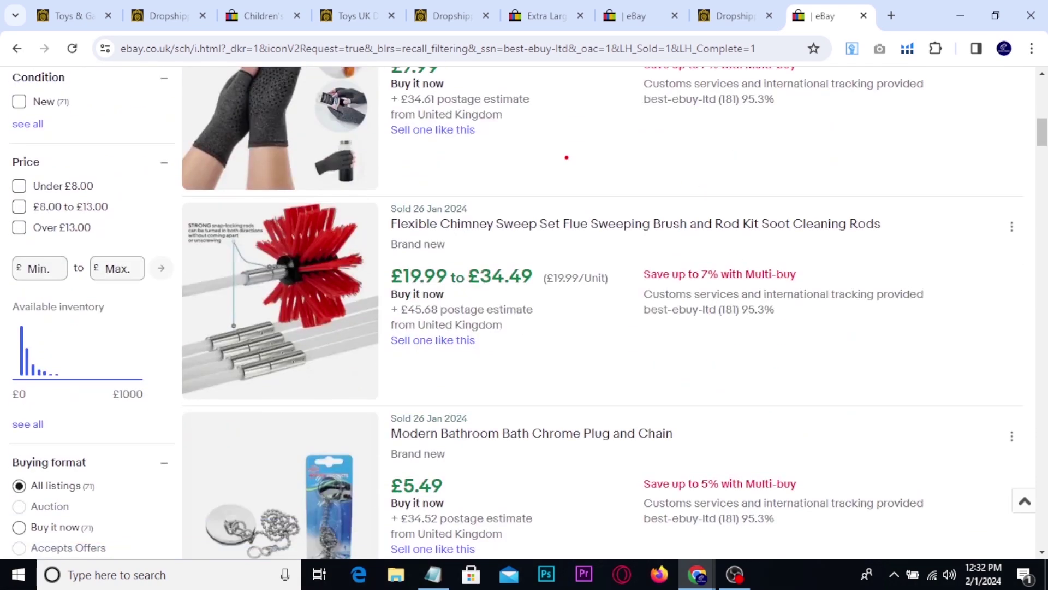
drag(543, 116, 650, 192)
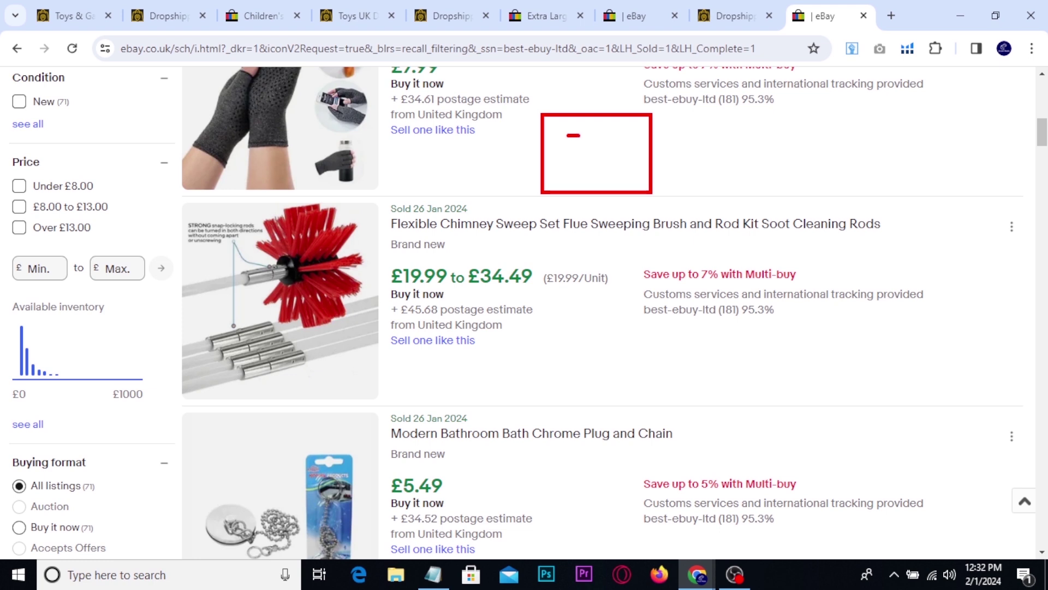
drag(566, 135, 557, 156)
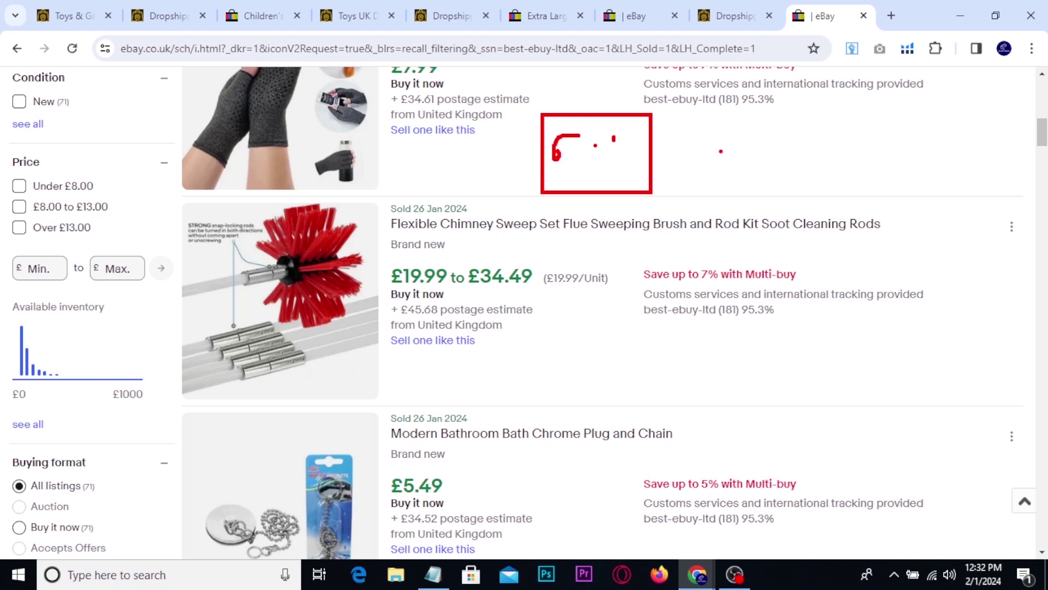
drag(761, 115, 863, 222)
mouse_move(798, 145)
mouse_down()
mouse_move(810, 175)
mouse_move(825, 133)
mouse_move(853, 194)
mouse_move(775, 109)
mouse_move(891, 136)
mouse_move(936, 179)
mouse_up()
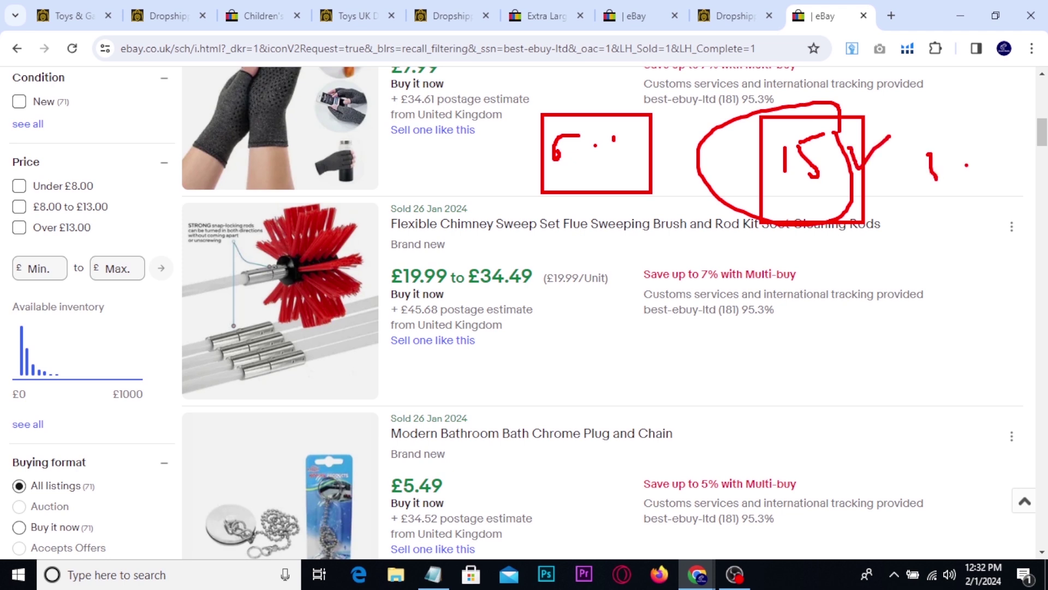
drag(973, 133, 991, 161)
drag(1005, 118, 970, 109)
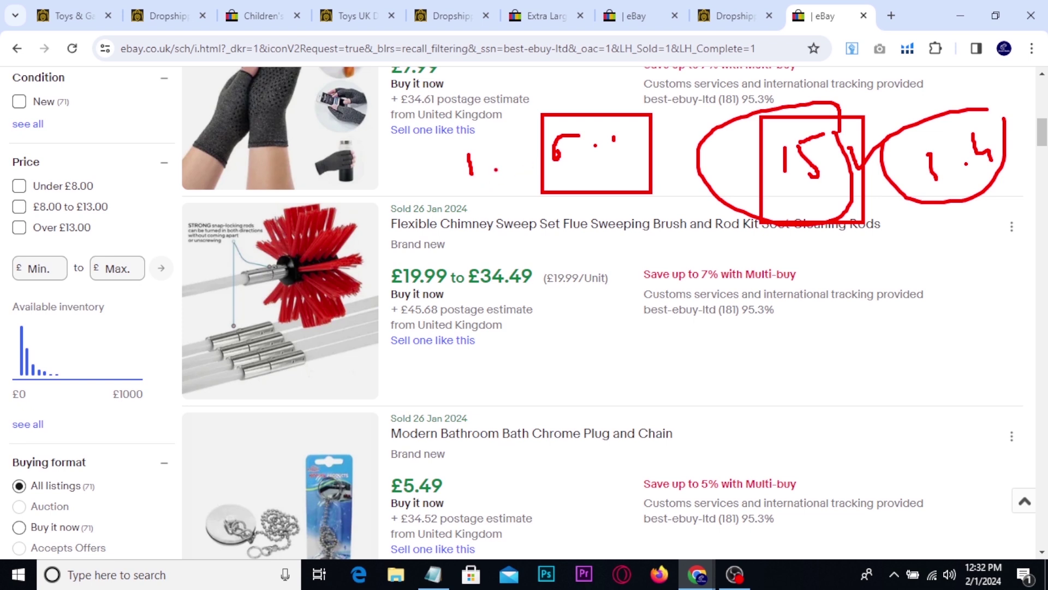
drag(513, 155, 529, 171)
mouse_move(547, 86)
mouse_down()
mouse_move(557, 109)
mouse_move(598, 87)
mouse_up()
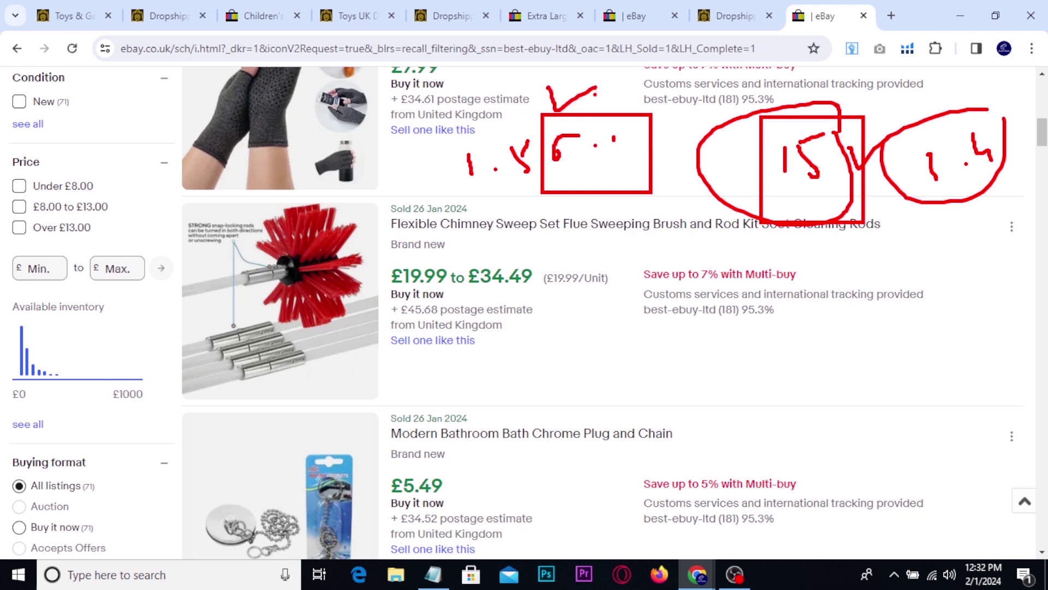
drag(749, 245, 969, 230)
mouse_move(833, 247)
mouse_down()
mouse_move(855, 310)
mouse_move(847, 333)
mouse_move(882, 297)
mouse_up()
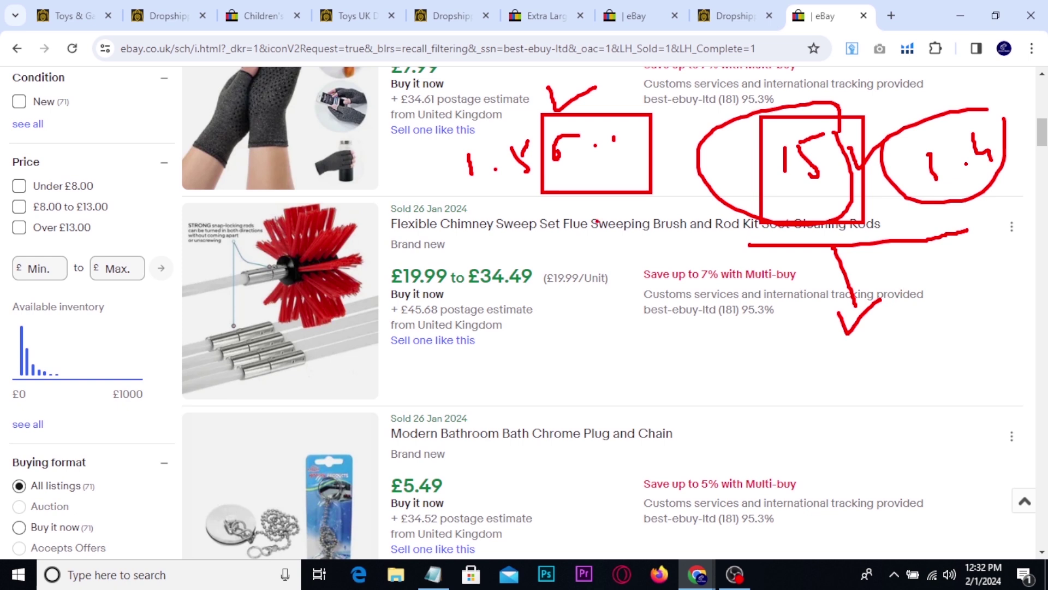
drag(517, 208, 674, 203)
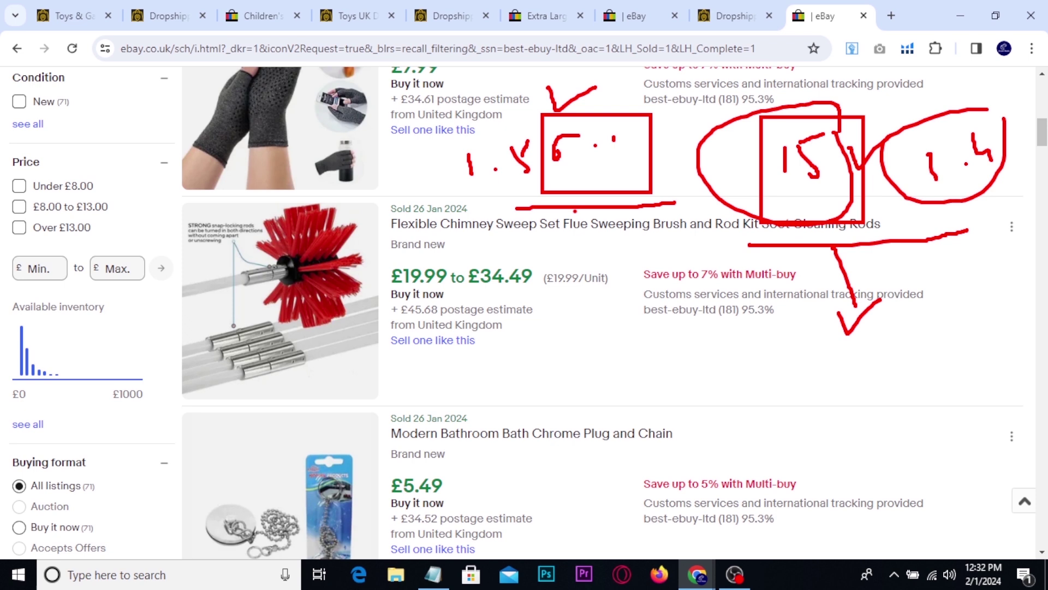
mouse_move(573, 209)
mouse_down()
mouse_move(619, 344)
mouse_move(848, 389)
mouse_move(939, 292)
mouse_move(959, 292)
mouse_up()
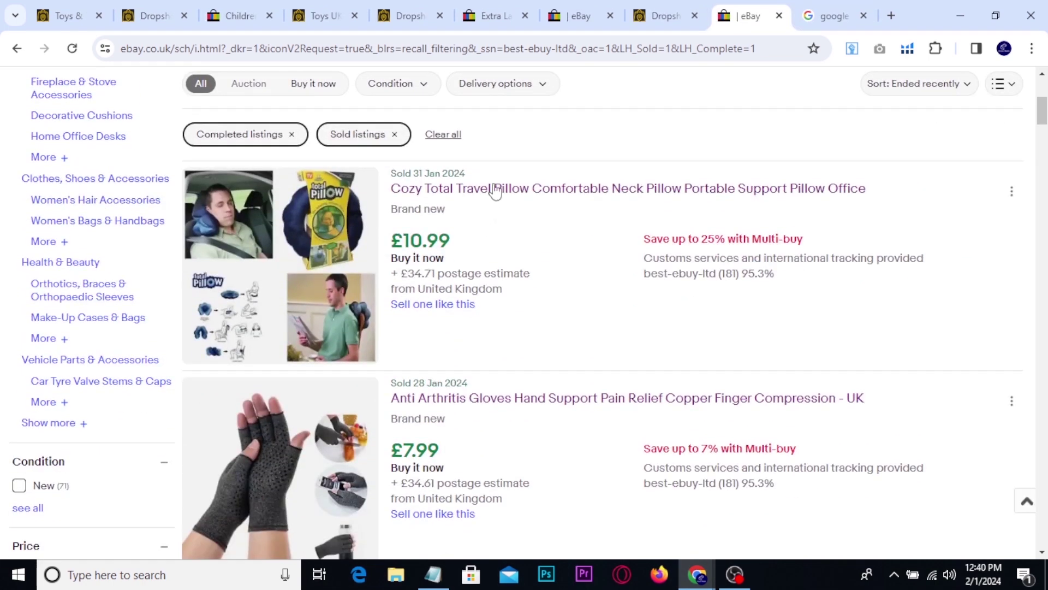
Step: Open the sold travel pillow, anti arthritis gloves and flexible chimney sweep set listings, each on its own background page
middle_click(496, 194)
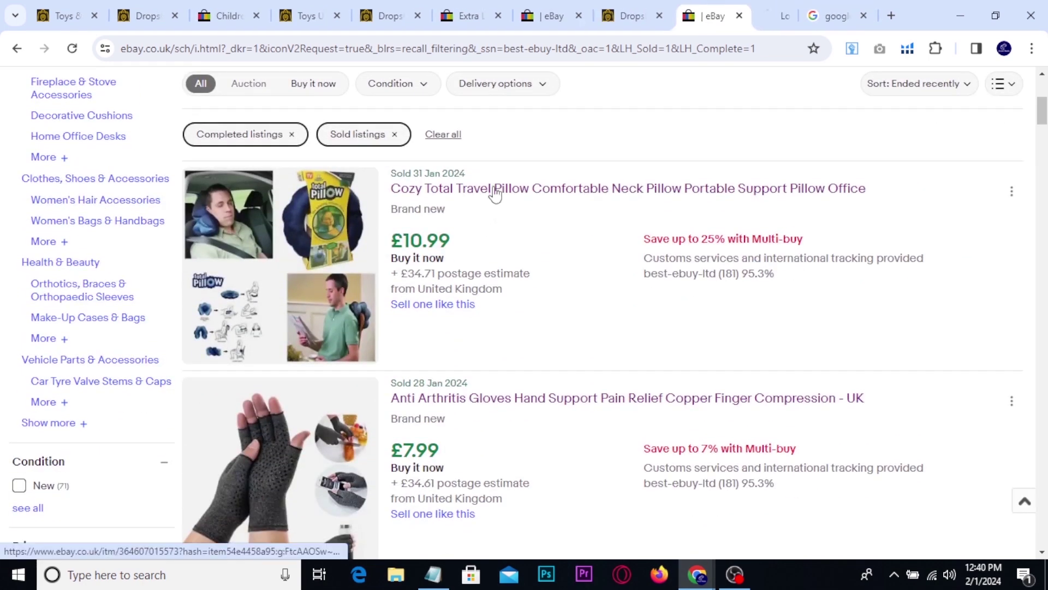
middle_click(481, 399)
scroll(485, 405, down, 1)
scroll(485, 406, down, 3)
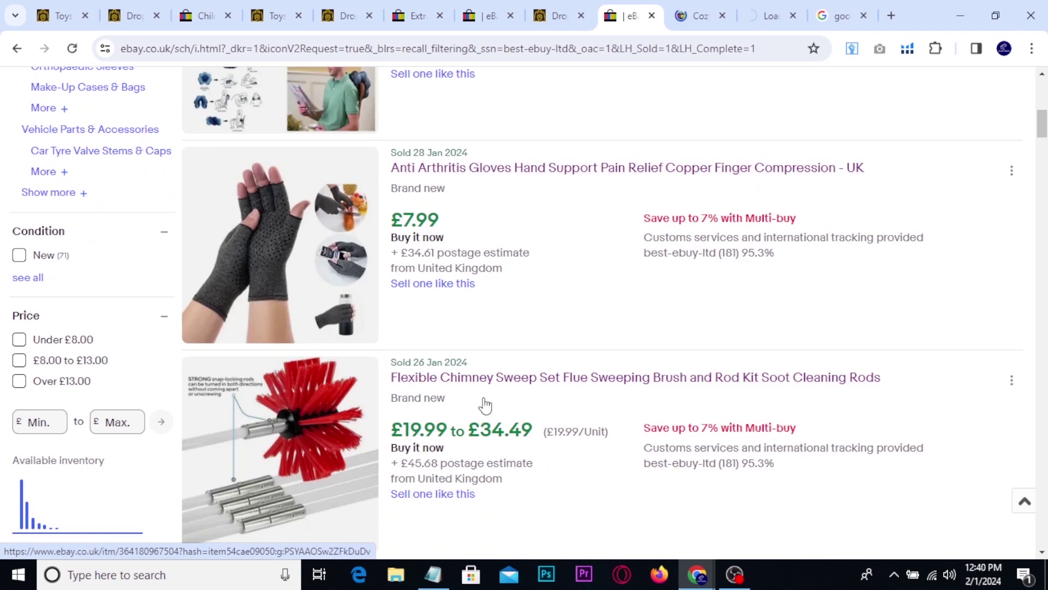
middle_click(475, 374)
scroll(474, 370, up, 9)
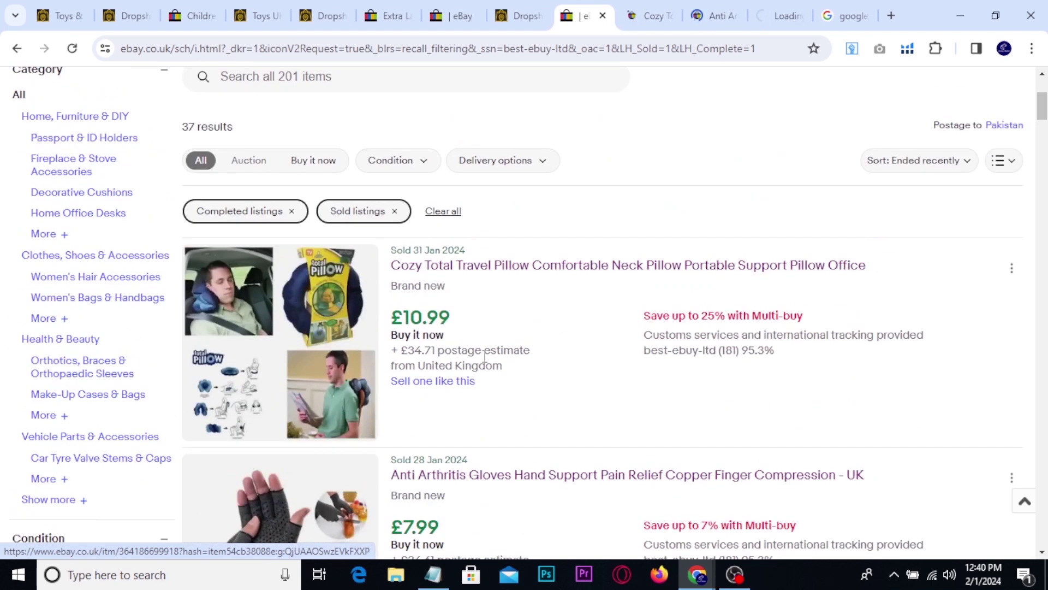
Step: Check the sold quantity on the Cozy Total Travel Pillow listing and copy its full title
click(651, 7)
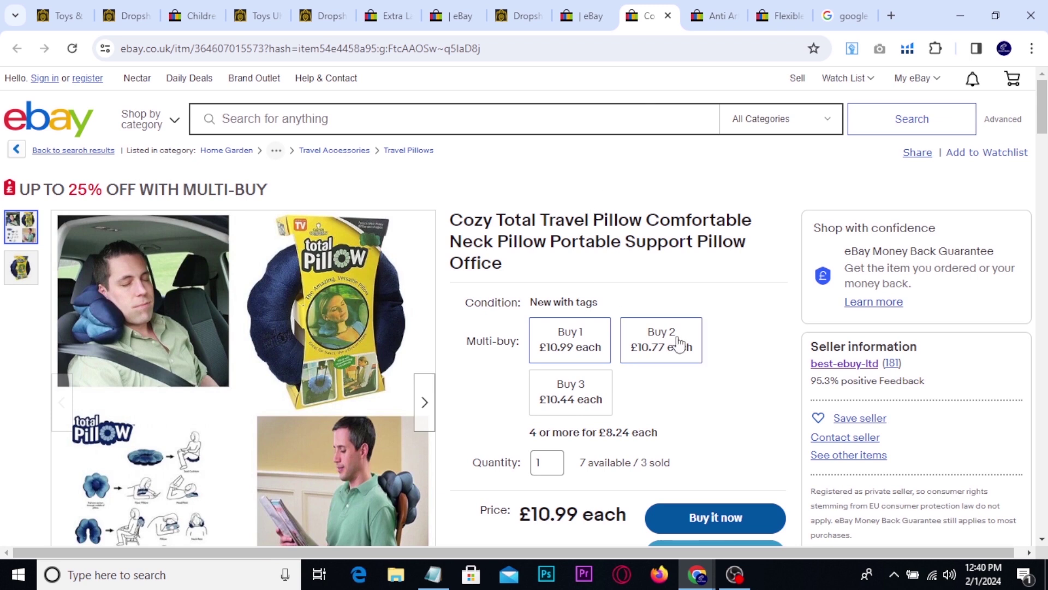
drag(638, 451, 677, 475)
key(Escape)
triple_click(538, 234)
key(ctrl+c)
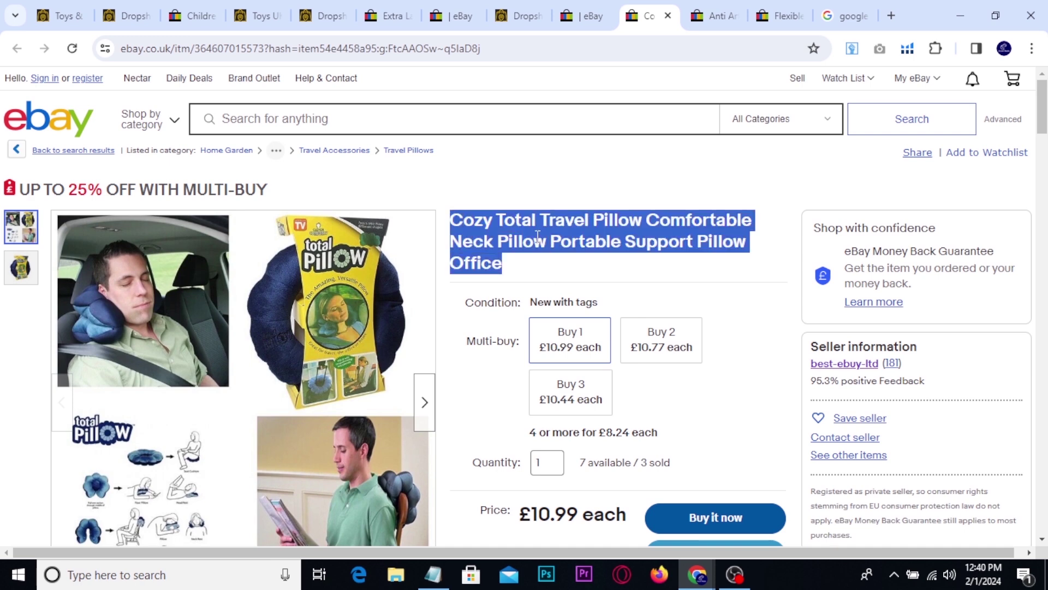
Step: Open two extra Google home pages and search Google for the copied travel pillow title
click(844, 12)
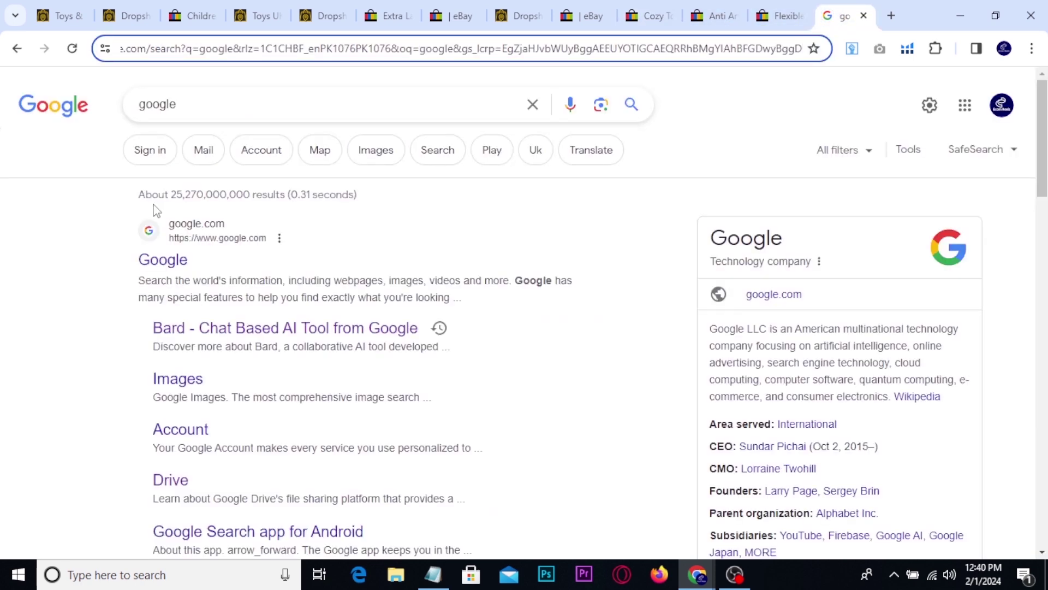
middle_click(82, 116)
middle_click(90, 117)
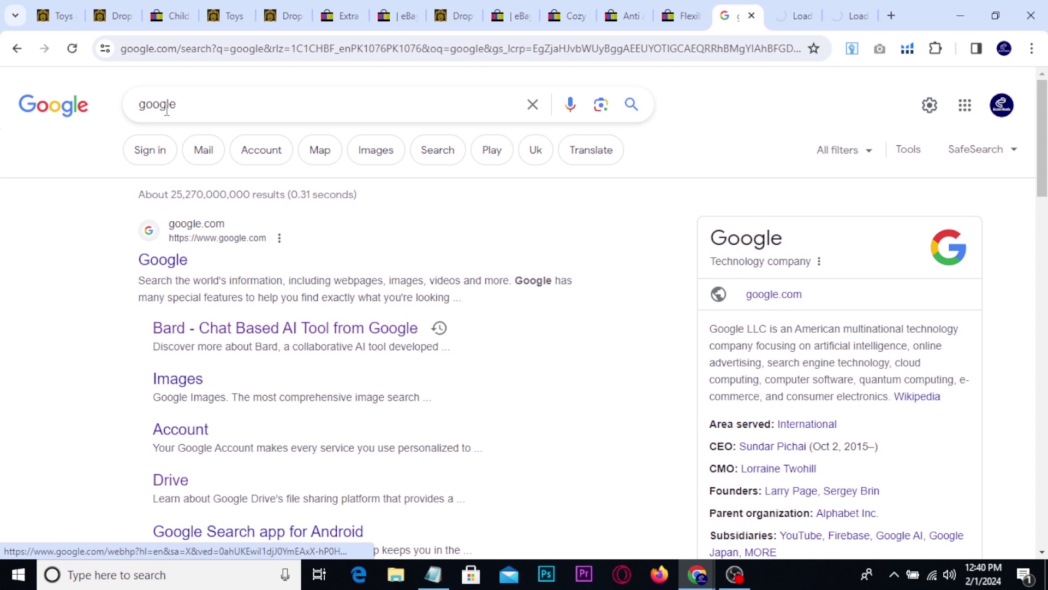
drag(202, 103, 96, 111)
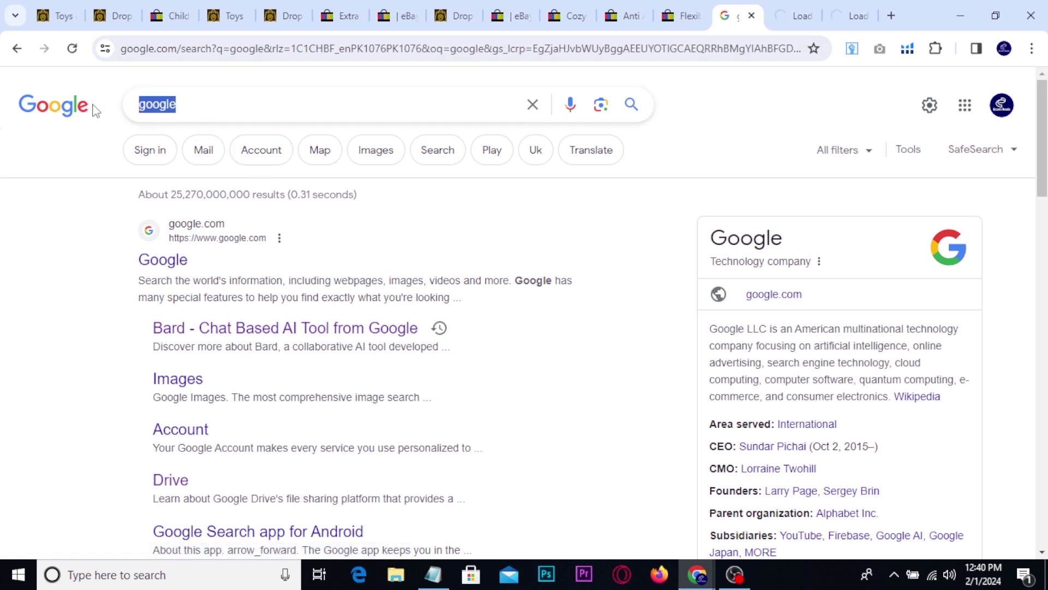
key(ctrl+v)
key(Return)
Step: Copy the anti arthritis gloves listing's full title and search for it on the first spare Google page
click(568, 14)
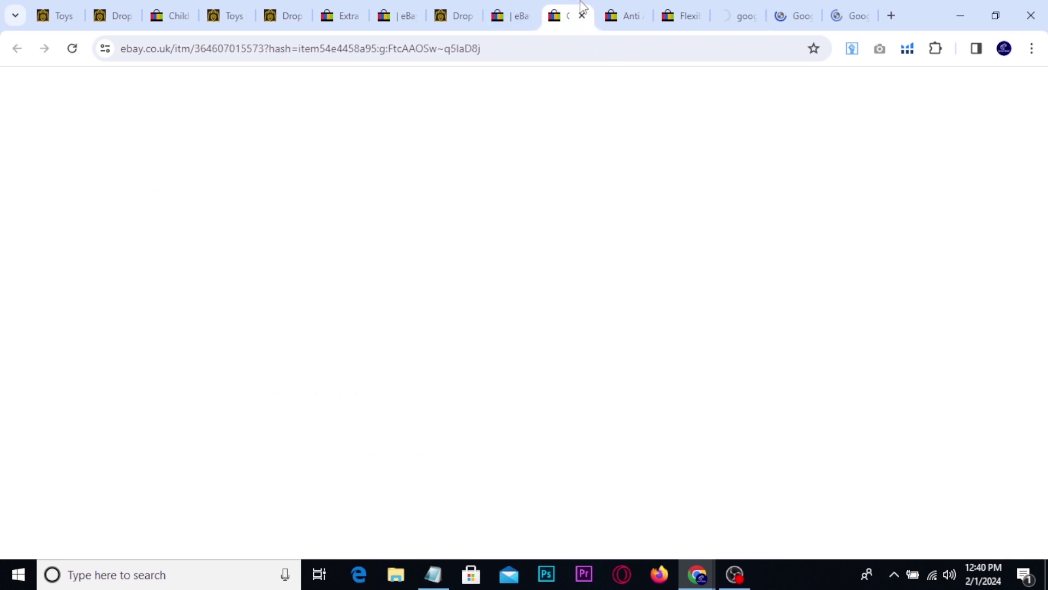
click(621, 8)
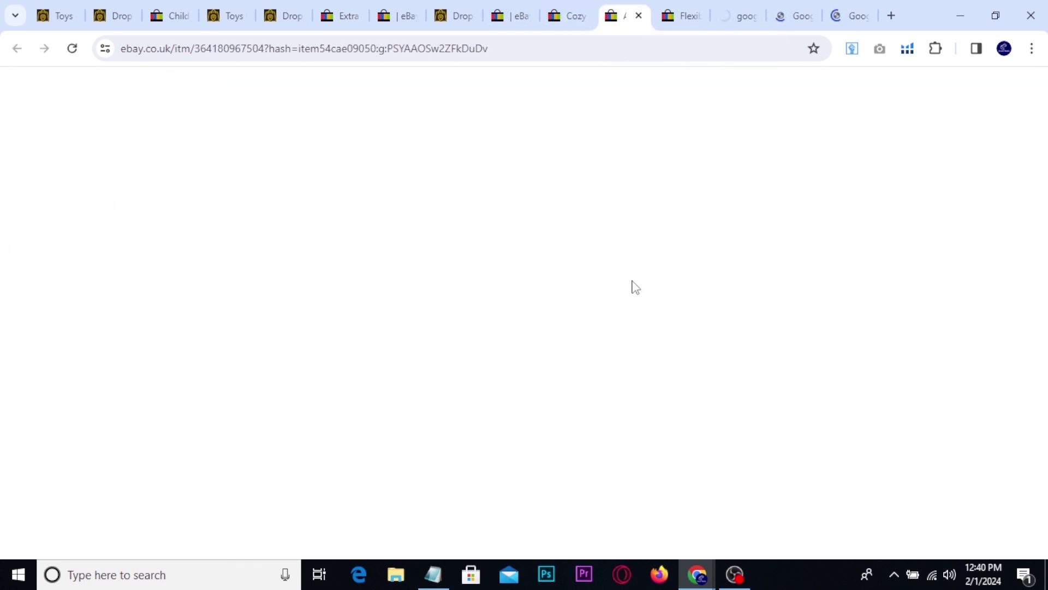
triple_click(629, 241)
key(ctrl+c)
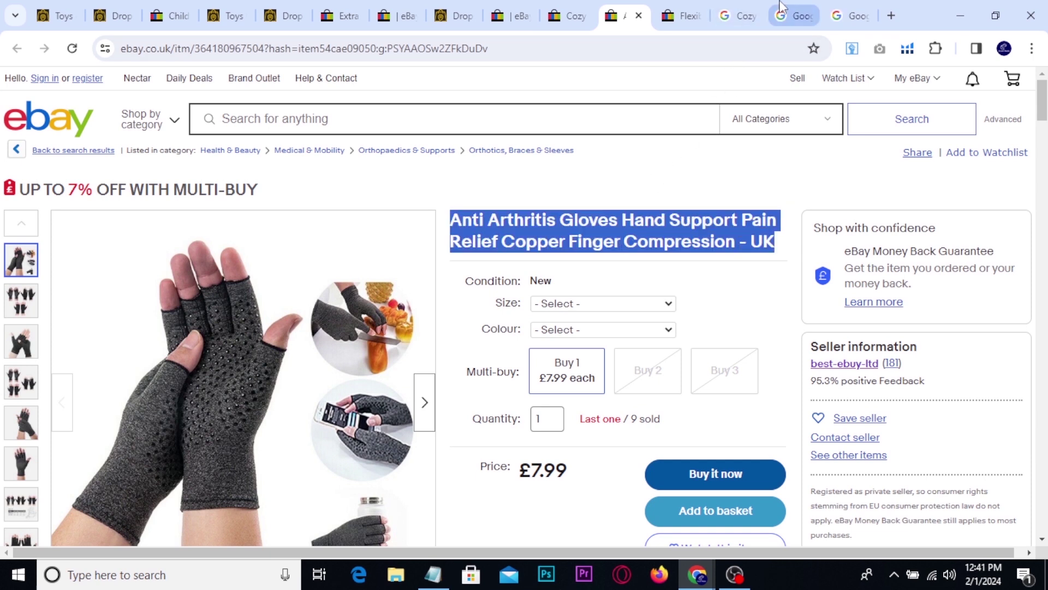
click(798, 15)
key(ctrl+v)
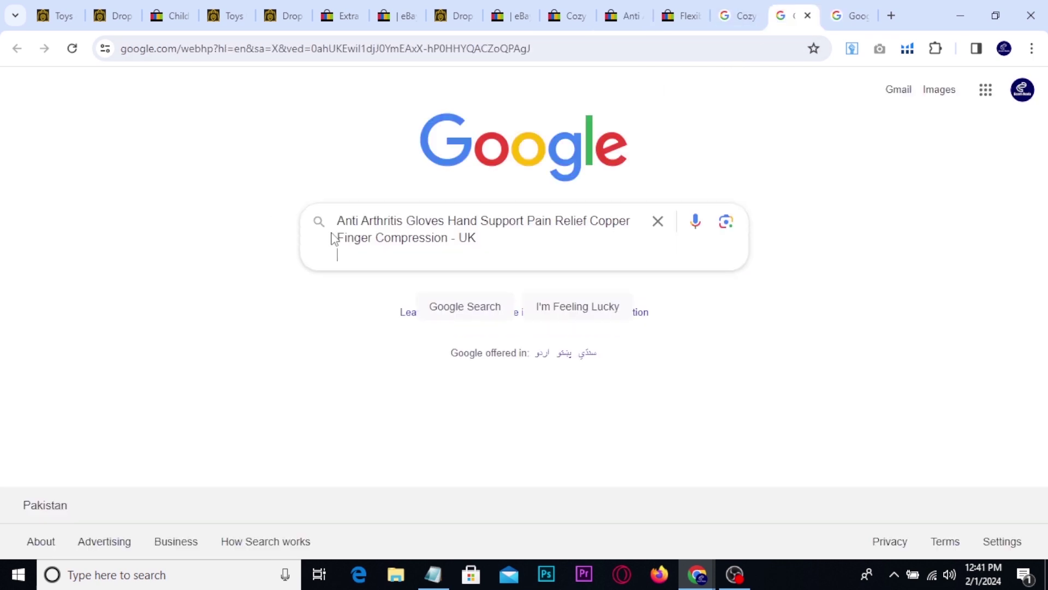
Step: Copy the flexible chimney sweep set listing's full title and search for it on the remaining spare Google page
click(646, 7)
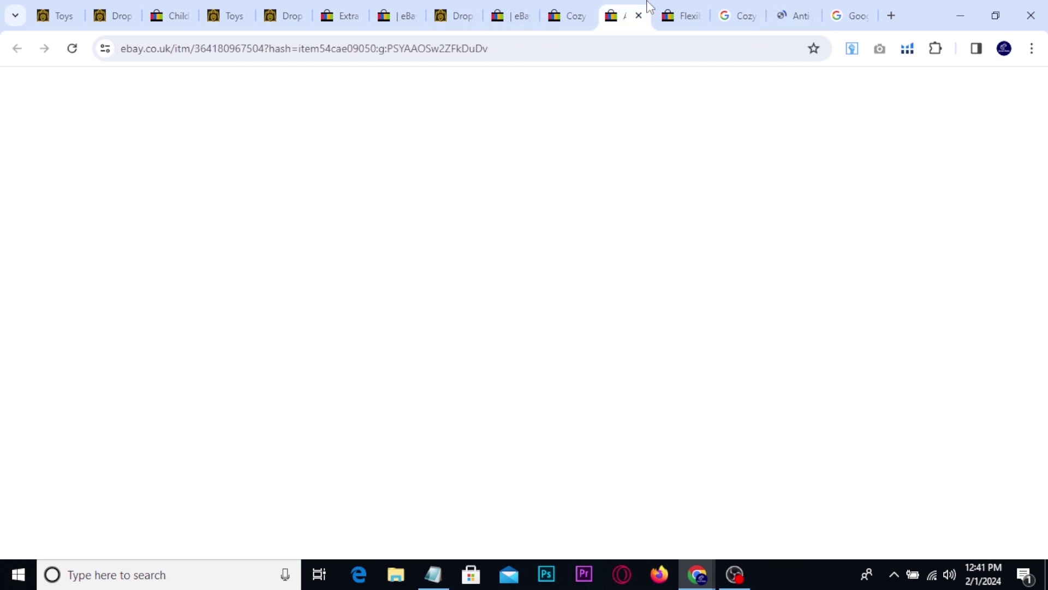
click(682, 12)
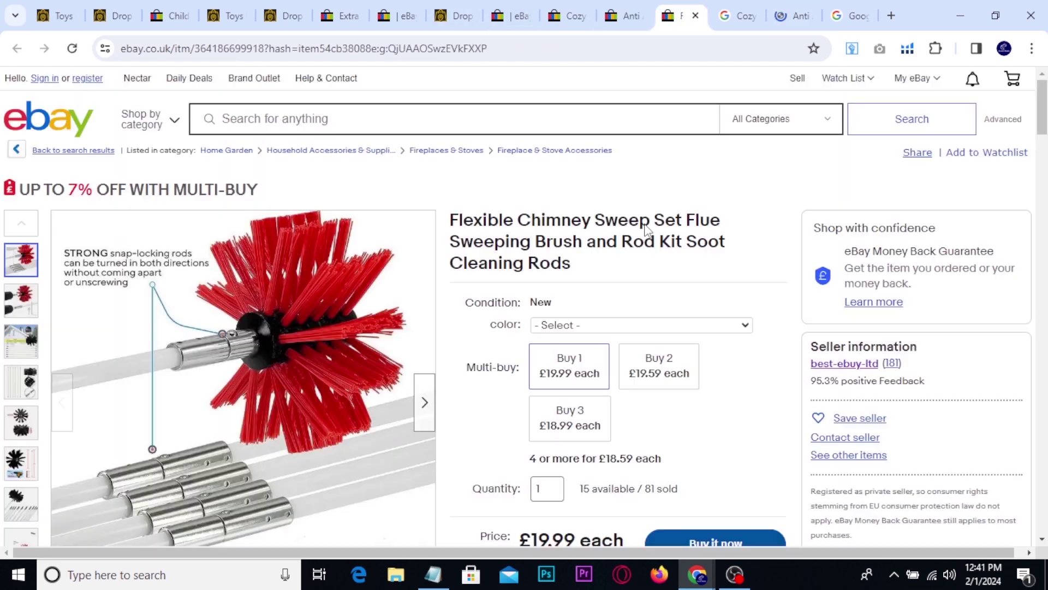
triple_click(644, 228)
key(ctrl+c)
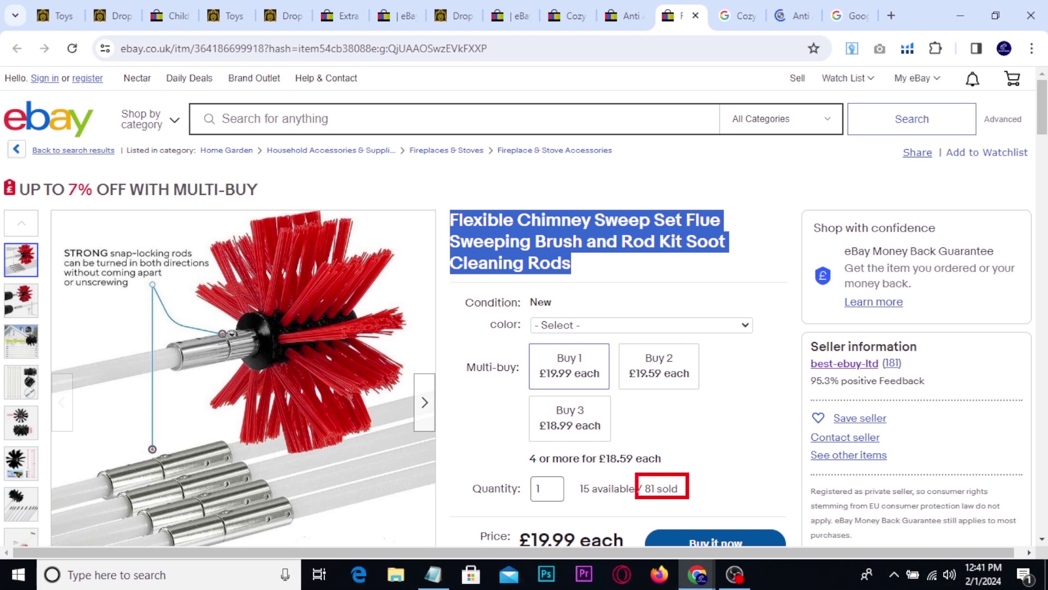
click(853, 13)
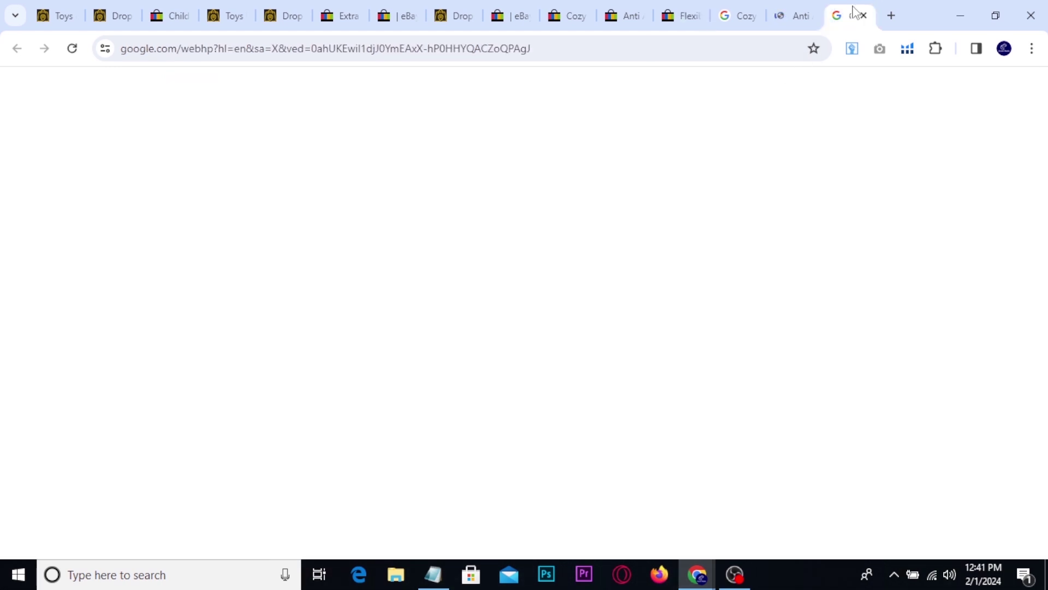
click(307, 230)
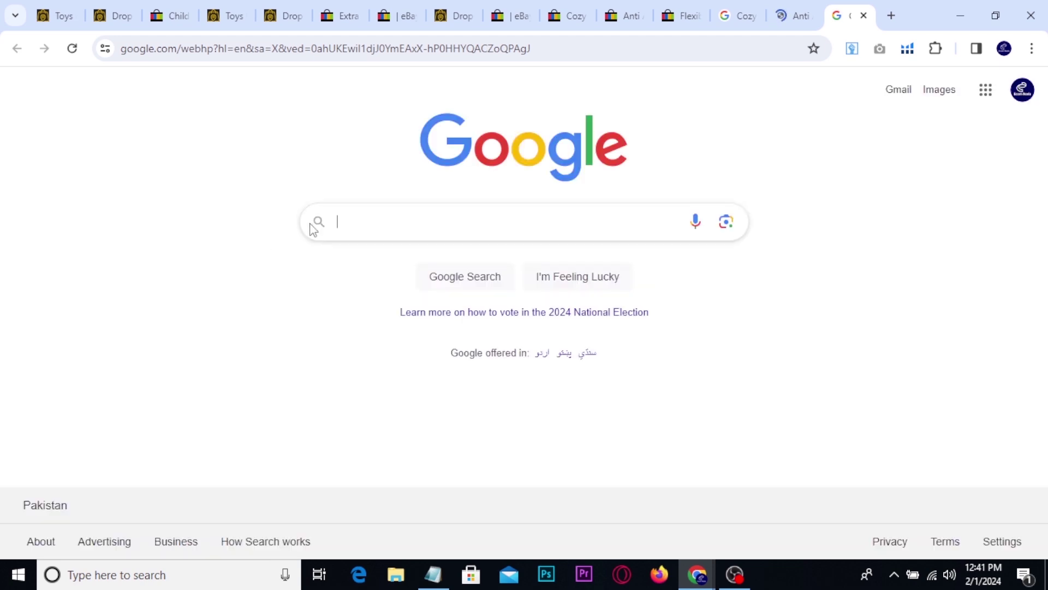
key(ctrl+v)
key(Return)
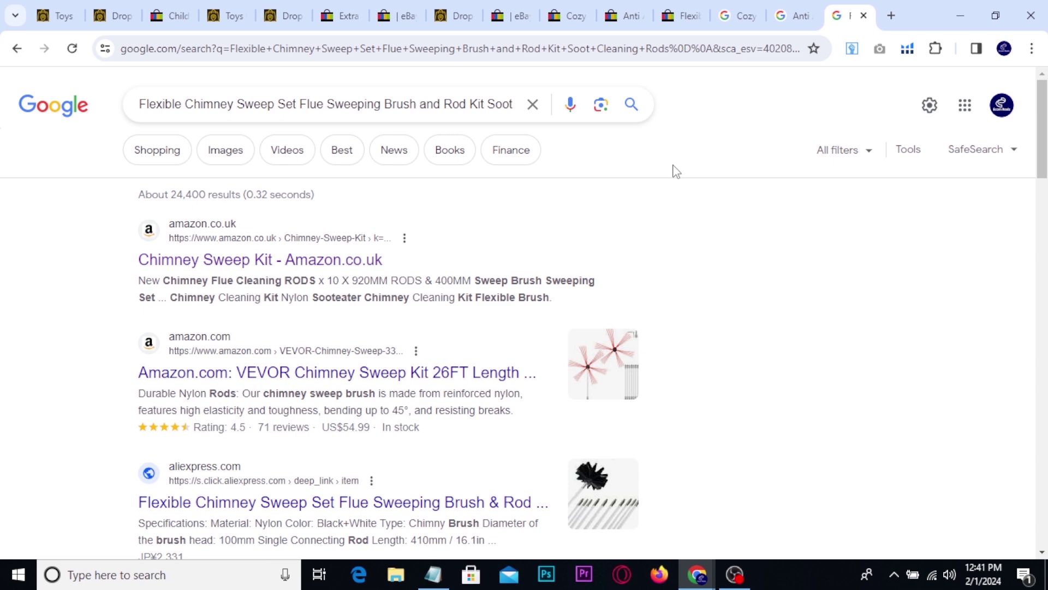
Step: Look through the Google results for the travel pillow title for a UK supplier
click(739, 8)
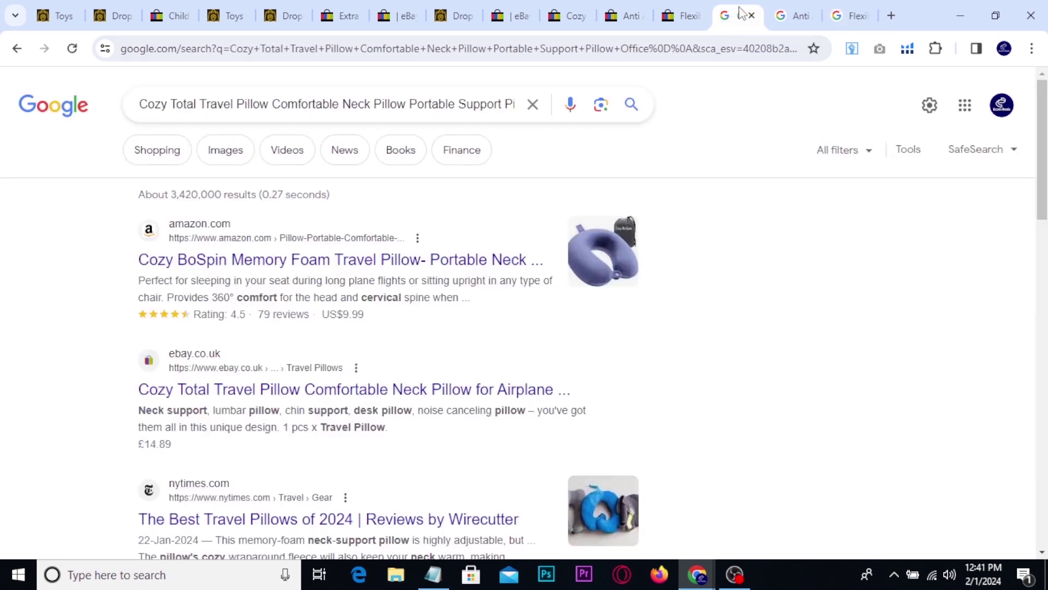
scroll(241, 273, down, 6)
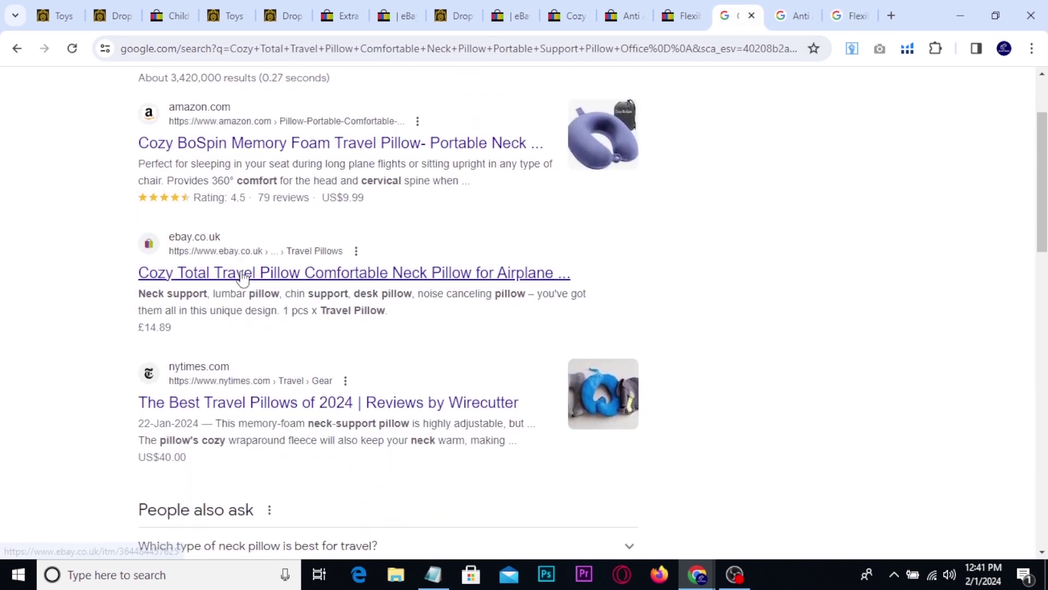
scroll(423, 270, down, 4)
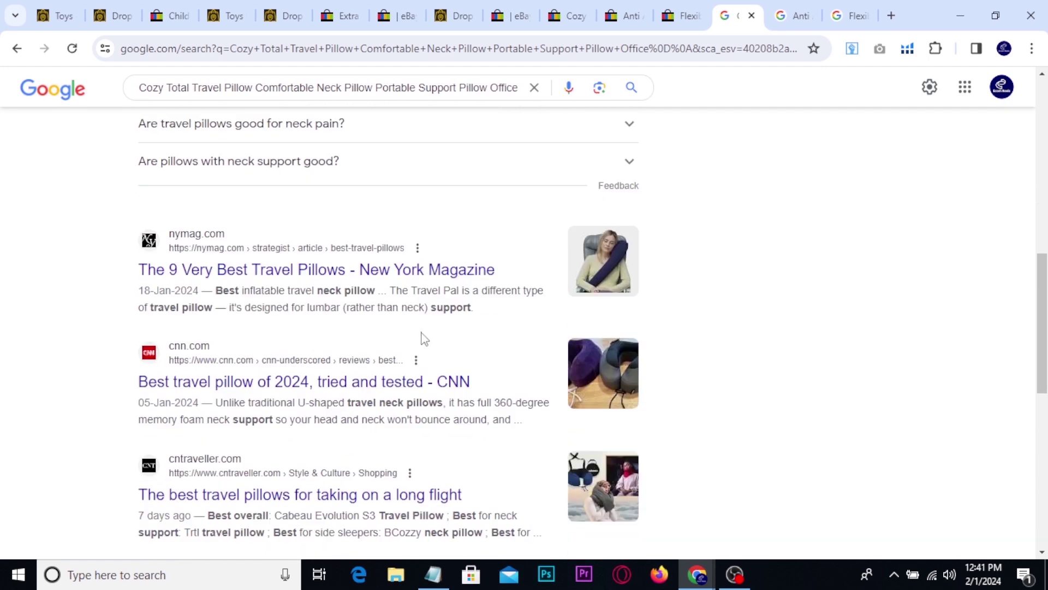
scroll(480, 316, down, 4)
scroll(479, 326, down, 1)
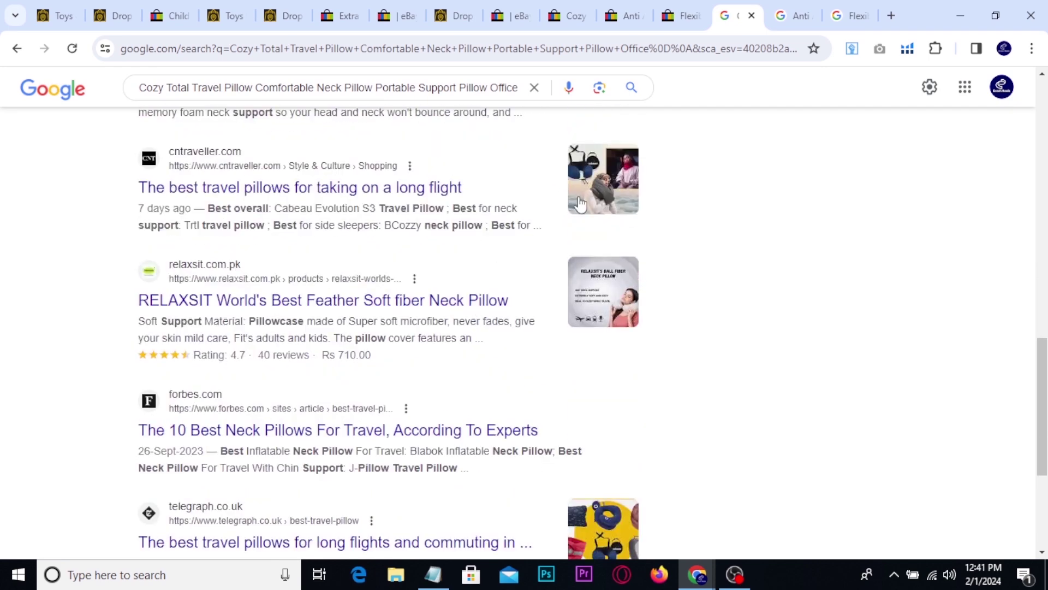
Step: Check the Google results for the arthritis gloves, then review the gloves' eBay listing
click(784, 5)
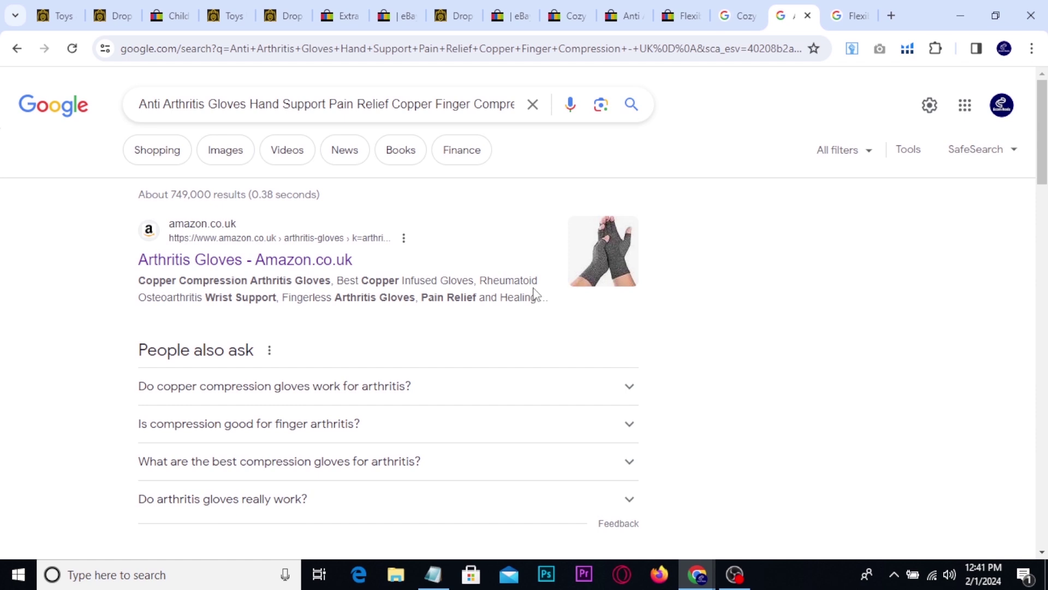
click(626, 6)
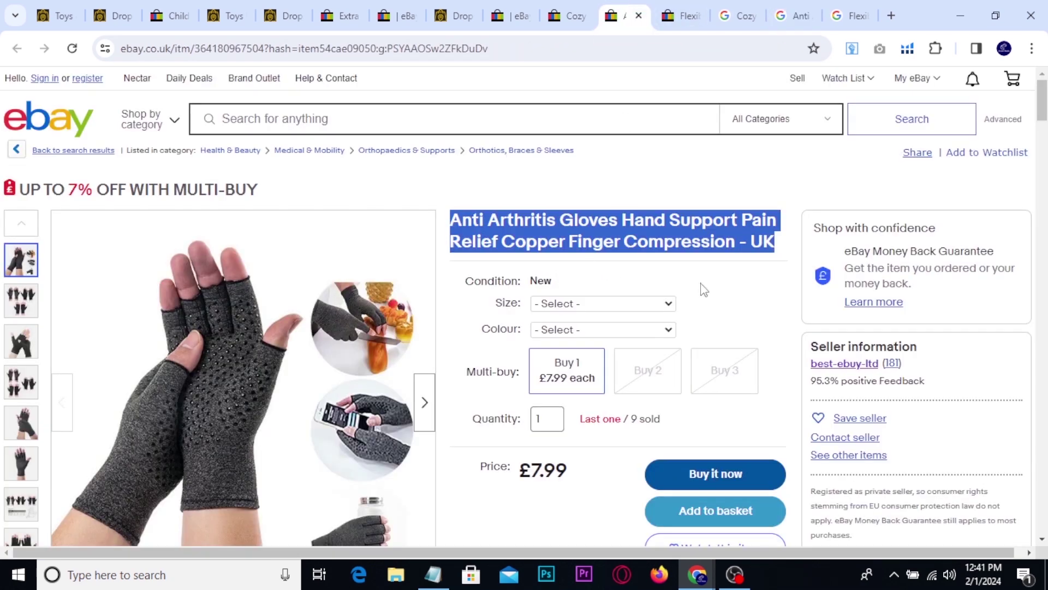
click(717, 284)
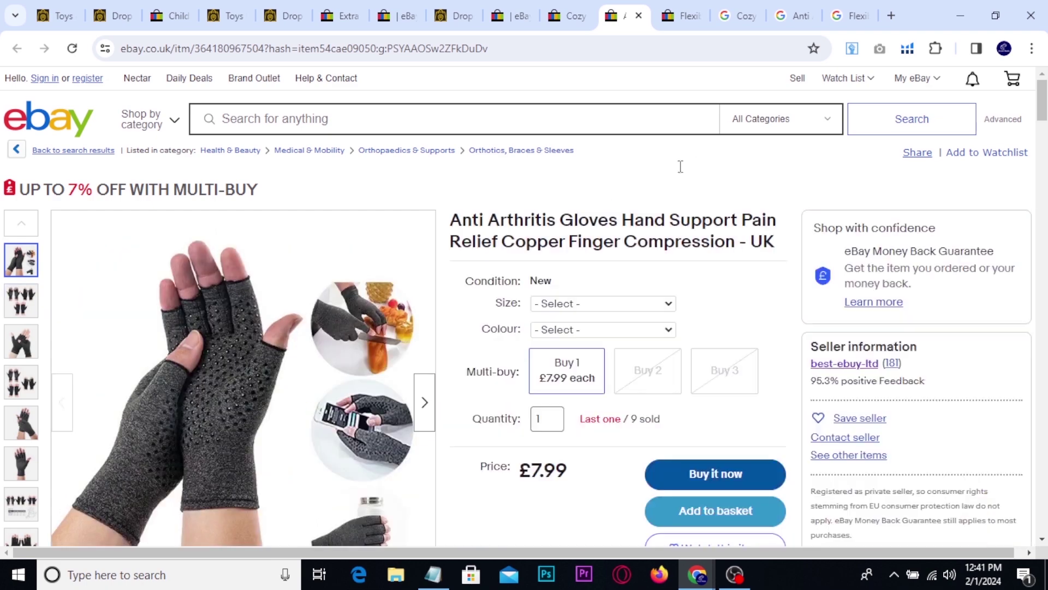
Step: Look through the chimney sweep set's Google results for a UK supplier and open the godropship.co.uk product result
click(840, 14)
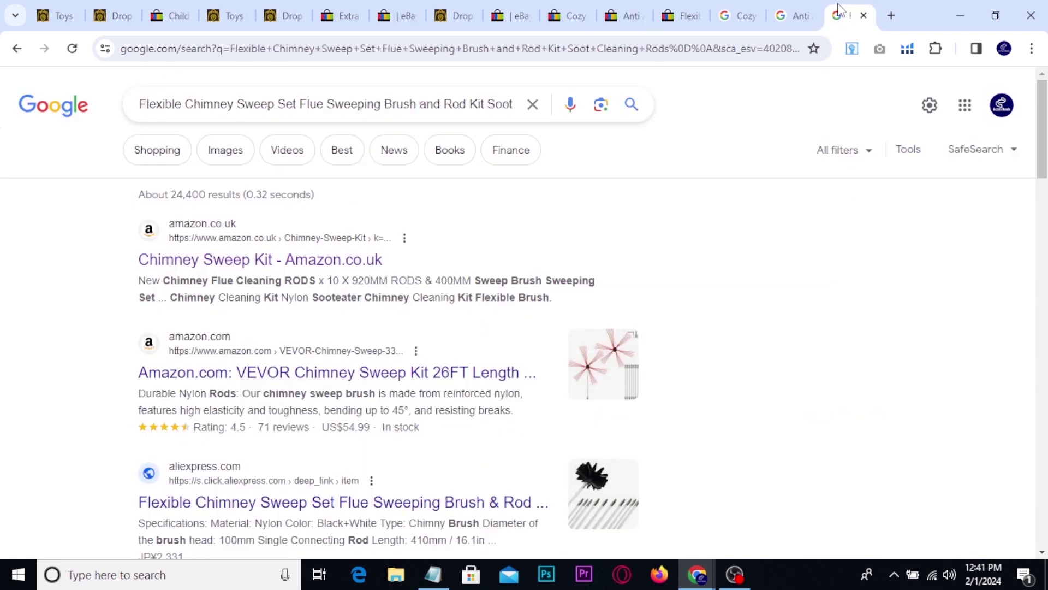
scroll(194, 224, down, 3)
scroll(134, 257, up, 3)
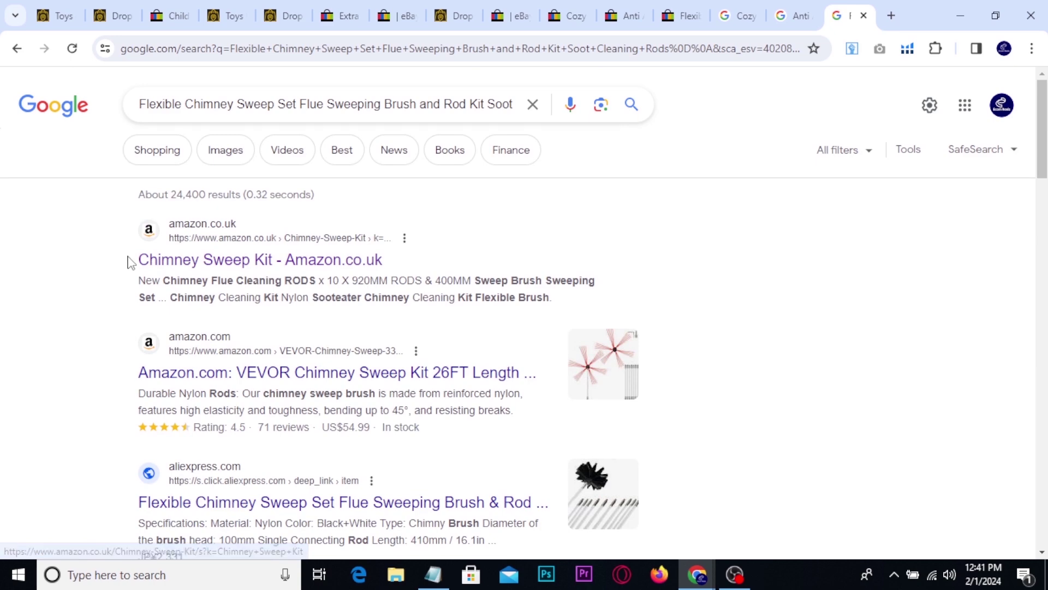
scroll(130, 260, down, 6)
scroll(127, 259, down, 3)
scroll(124, 257, up, 2)
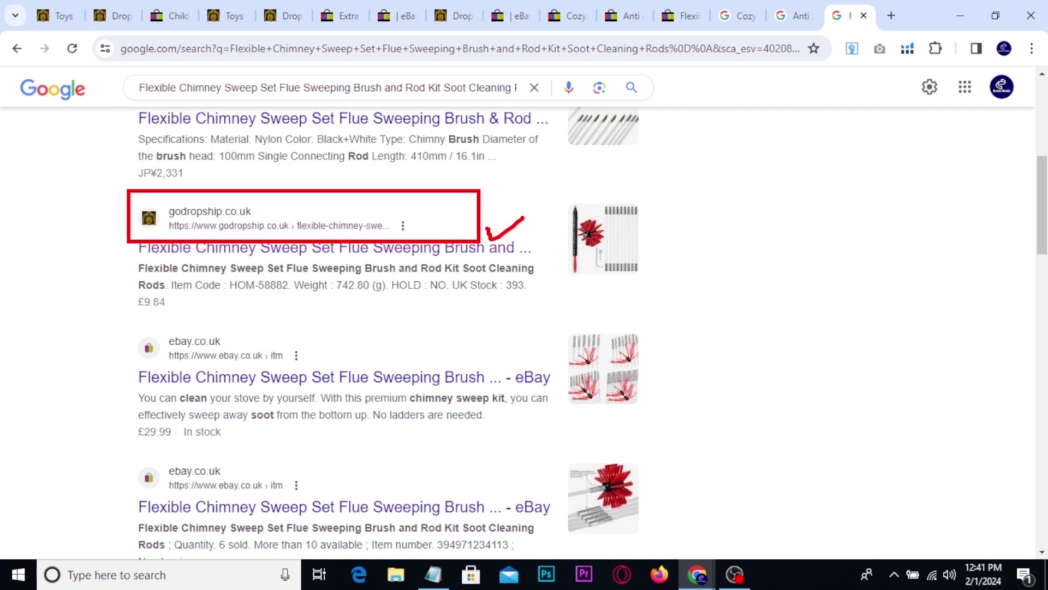
click(198, 256)
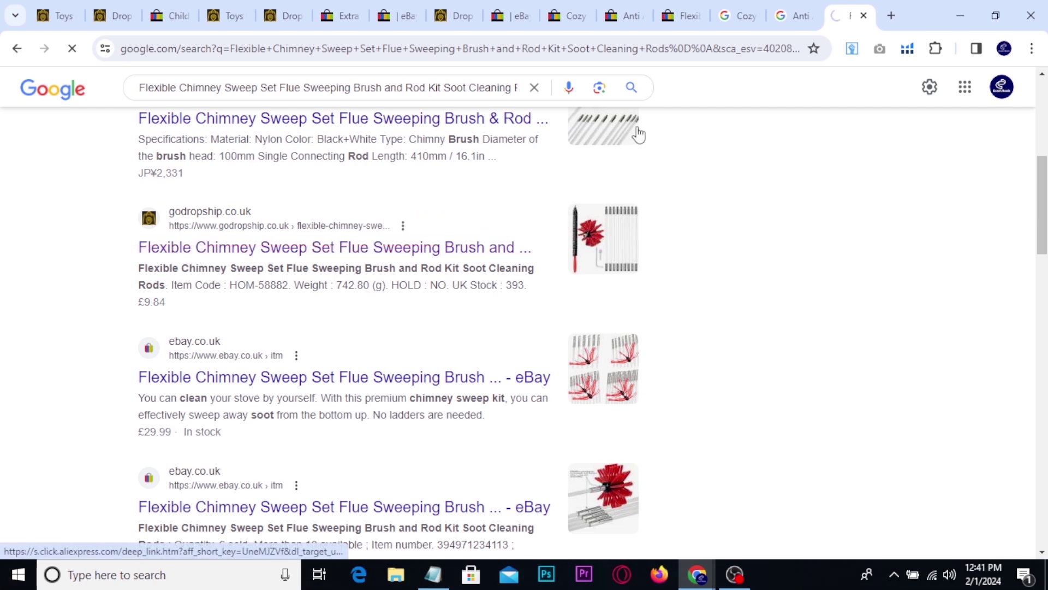
Step: Return to the chimney sweep set's eBay listing and check its sold quantity
click(690, 4)
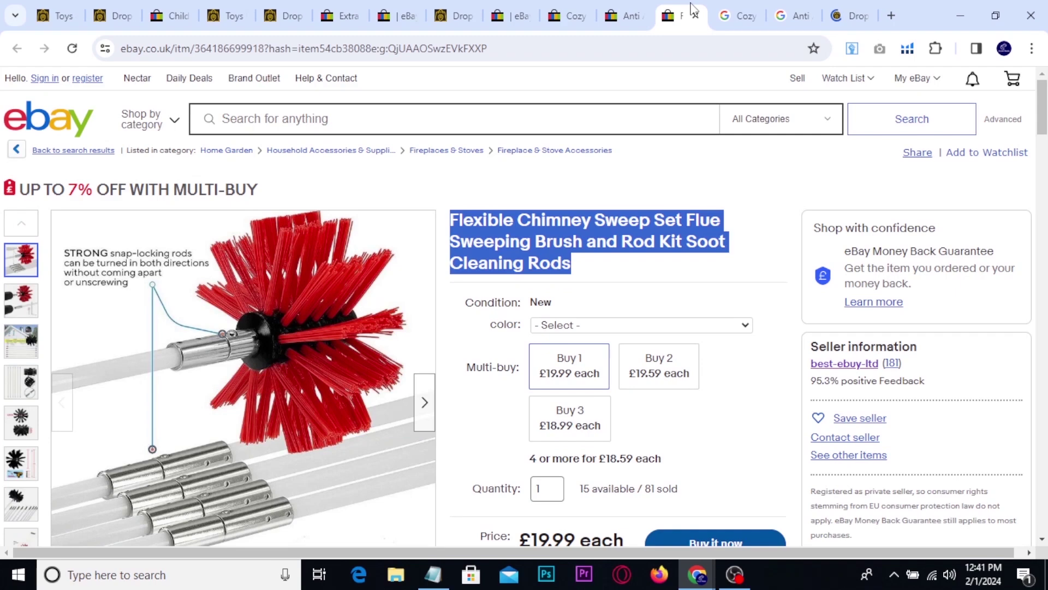
click(757, 235)
scroll(759, 235, down, 4)
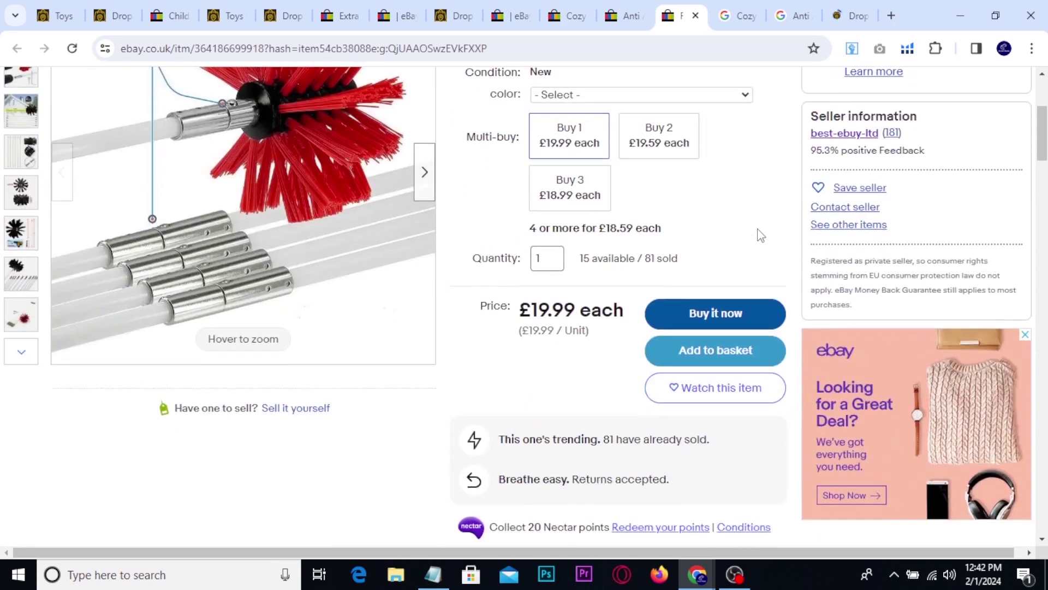
drag(636, 241, 691, 273)
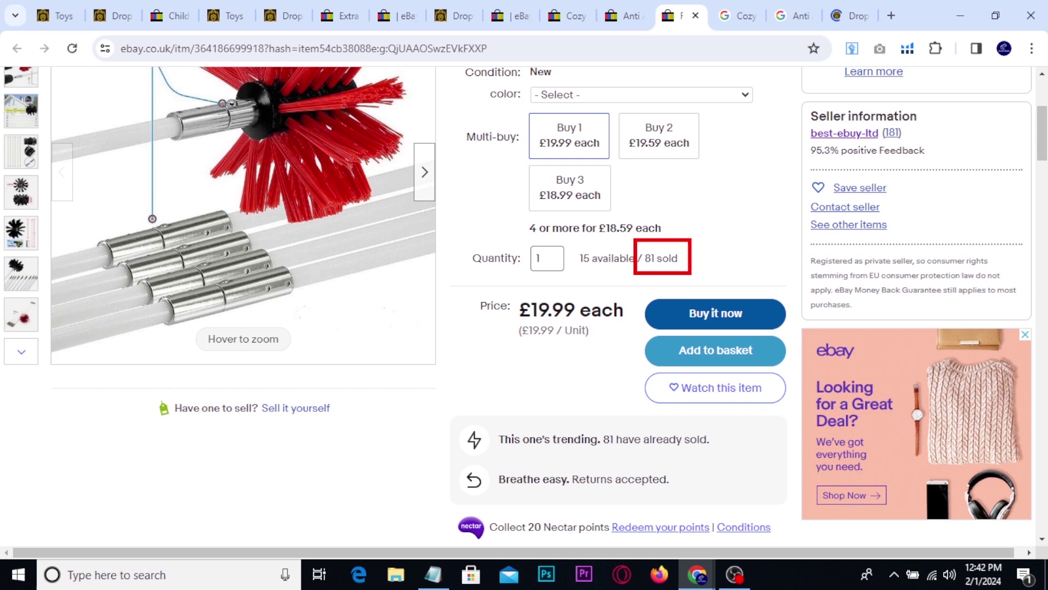
drag(729, 191, 749, 185)
key(Escape)
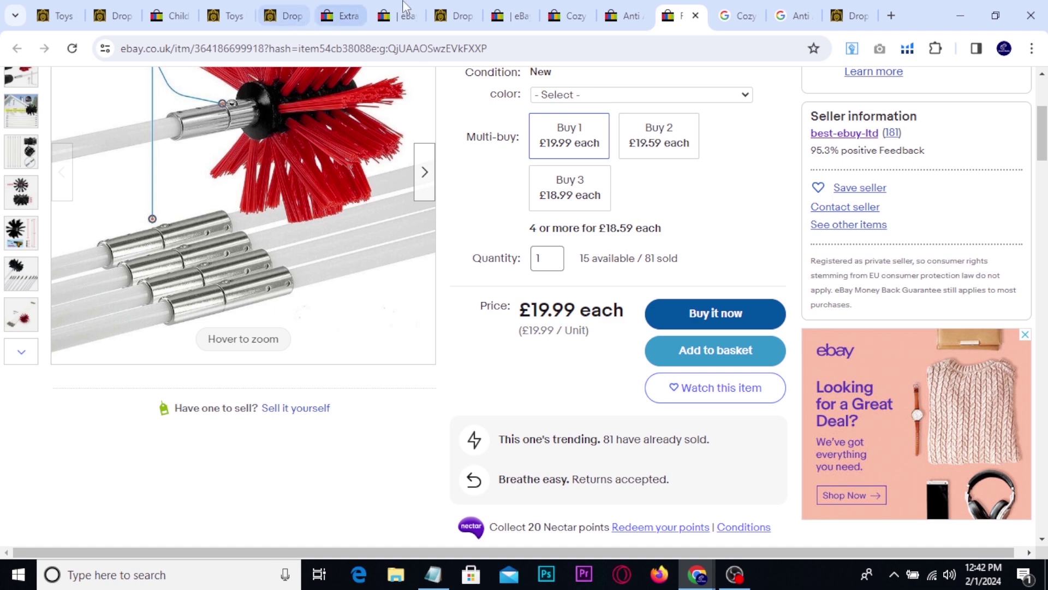
Step: Review the chimney sweep eBay listing's title and photo, and highlight its unit price
scroll(725, 160, up, 1)
scroll(726, 163, up, 2)
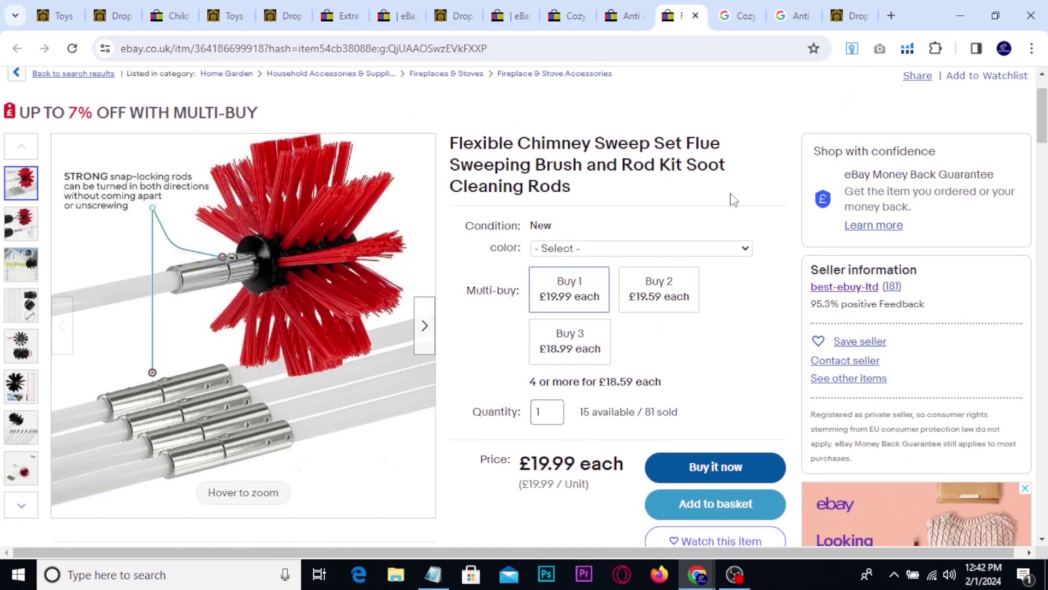
scroll(742, 183, down, 3)
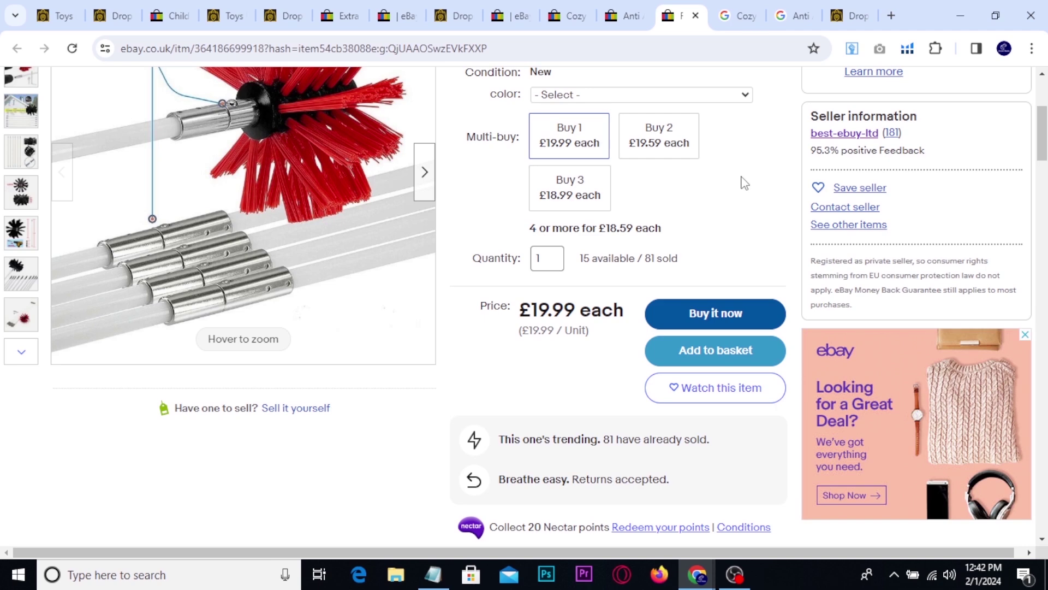
scroll(744, 183, up, 3)
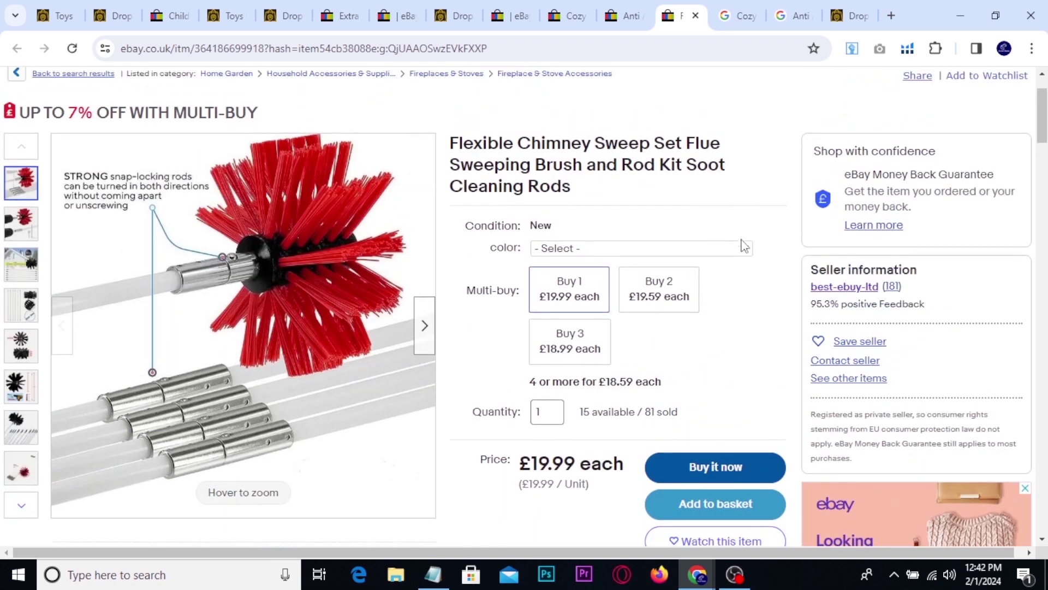
scroll(742, 257, down, 1)
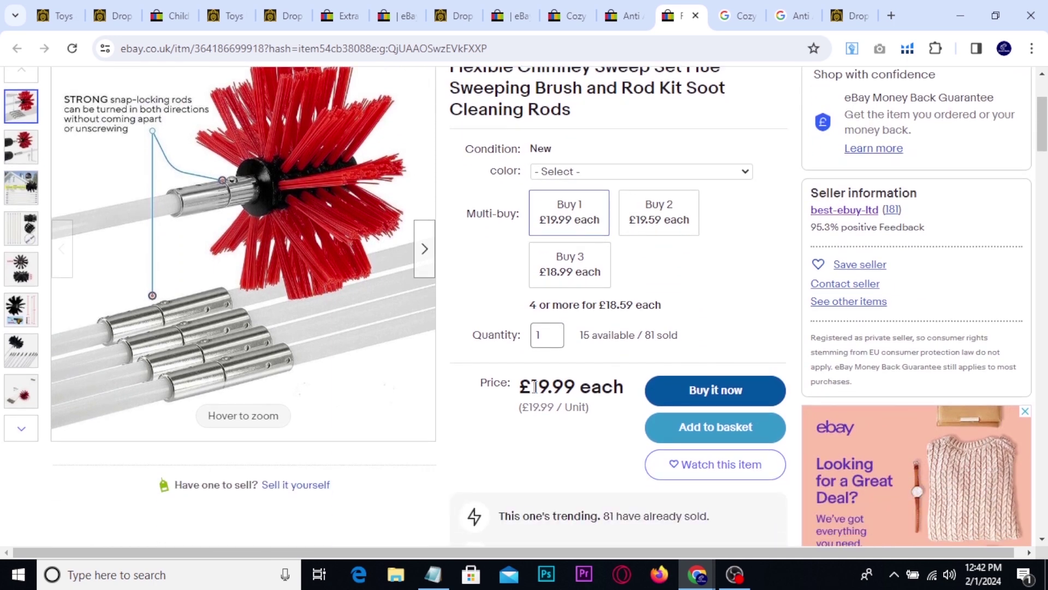
double_click(553, 386)
Step: Review the GoDropship chimney sweep page and display the product photo showing the strong snap-locking rods
click(846, 18)
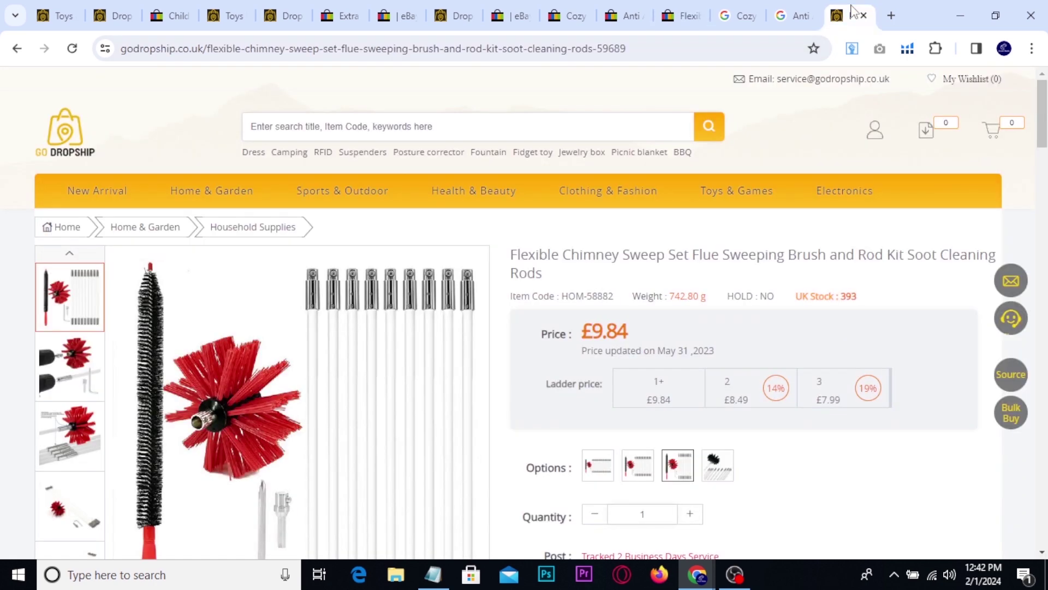
scroll(795, 226, down, 5)
scroll(873, 257, up, 1)
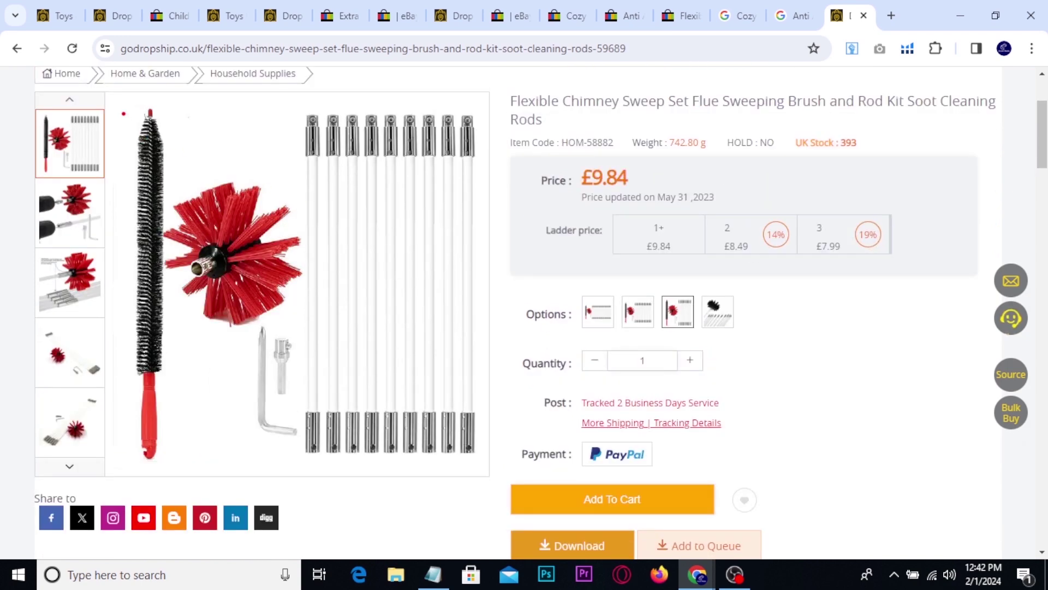
click(66, 290)
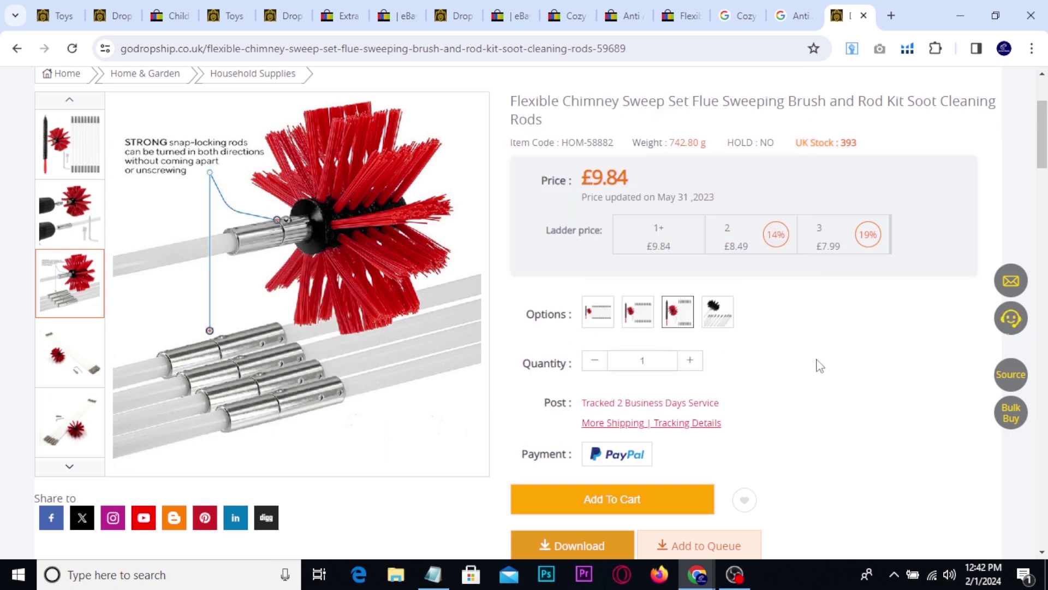
Step: Compare the eBay listing's title and photo with the GoDropship product page, and check the supplier's price
click(687, 11)
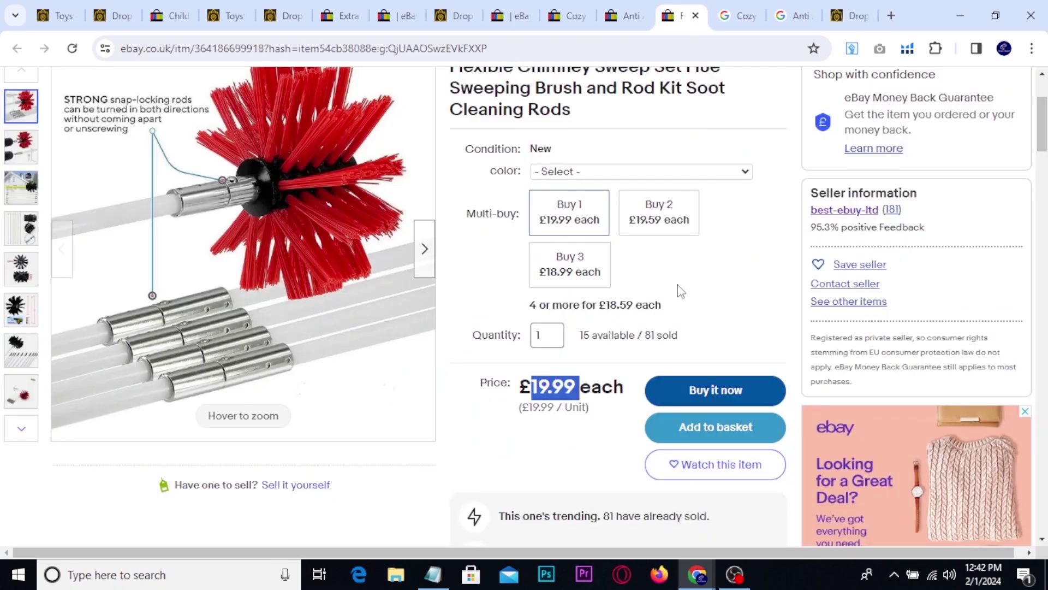
scroll(678, 293, up, 3)
scroll(424, 338, down, 1)
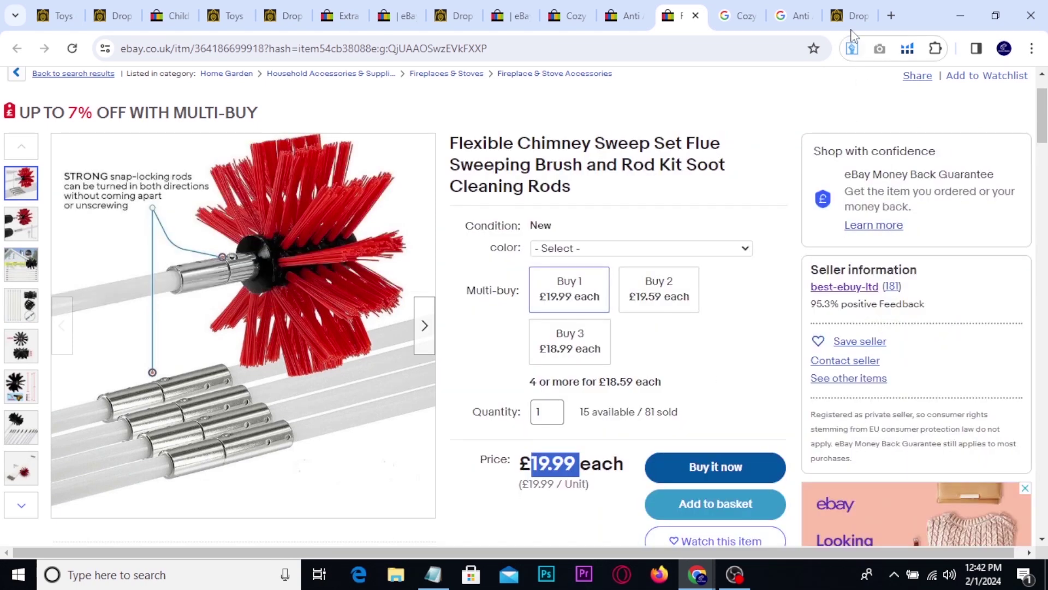
click(850, 16)
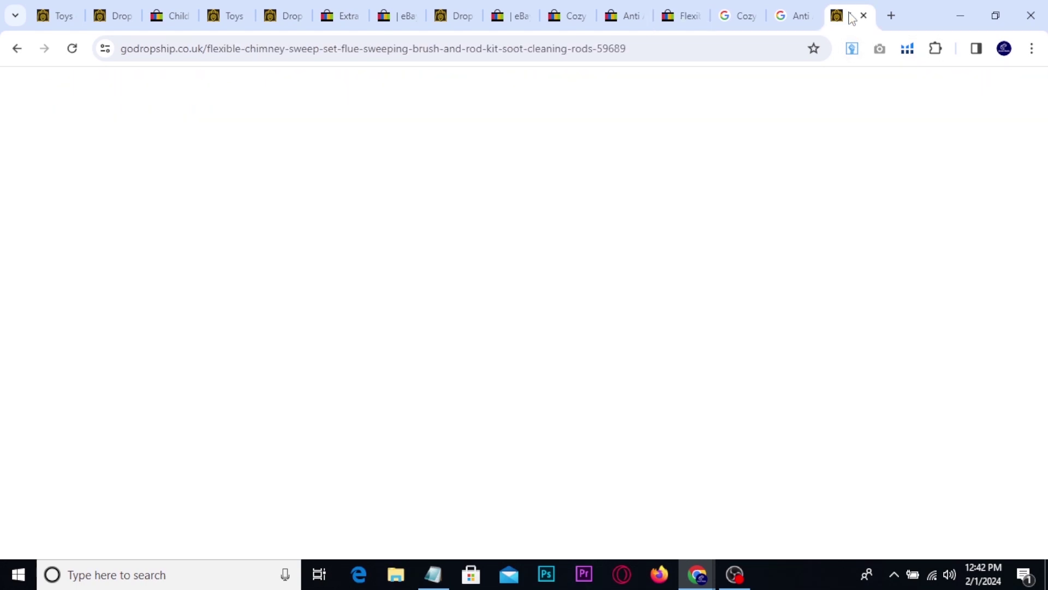
scroll(776, 285, down, 2)
scroll(847, 315, up, 2)
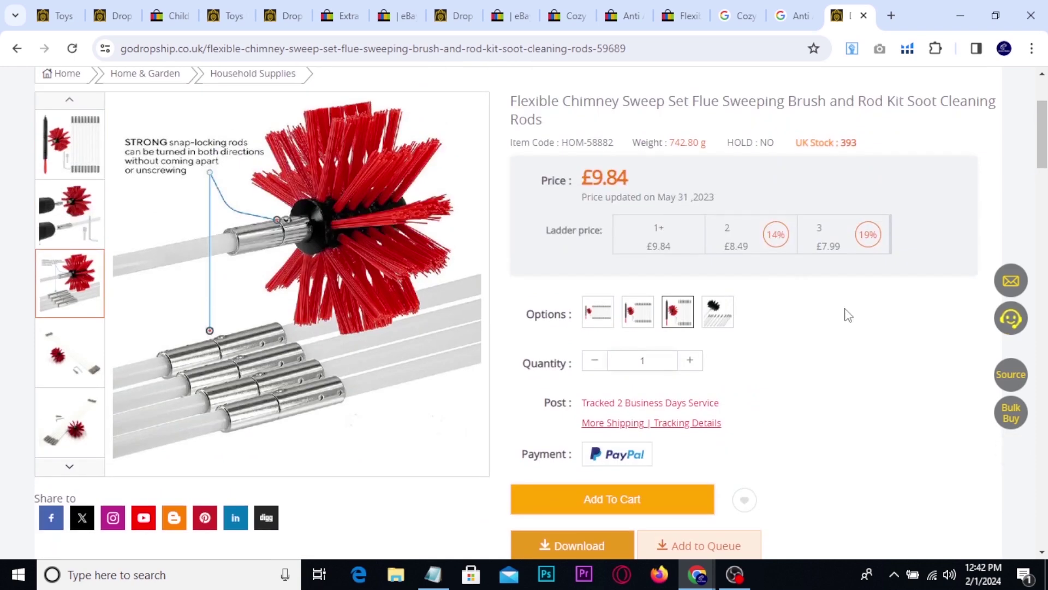
mouse_move(567, 153)
mouse_down()
mouse_move(647, 191)
mouse_move(691, 172)
mouse_up()
key(Escape)
Step: Go back to the chimney sweep eBay listing and recheck its selling price and sold quantity against the supplier's offer
click(684, 6)
scroll(759, 336, down, 1)
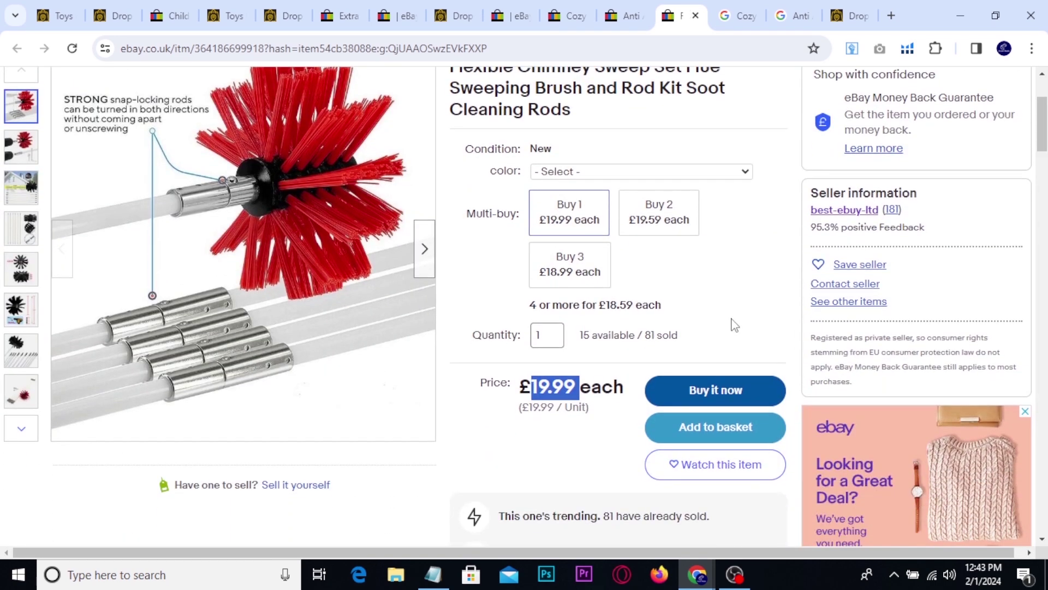
key(ctrl+2)
mouse_move(635, 318)
mouse_down()
mouse_move(695, 355)
mouse_move(739, 310)
mouse_up()
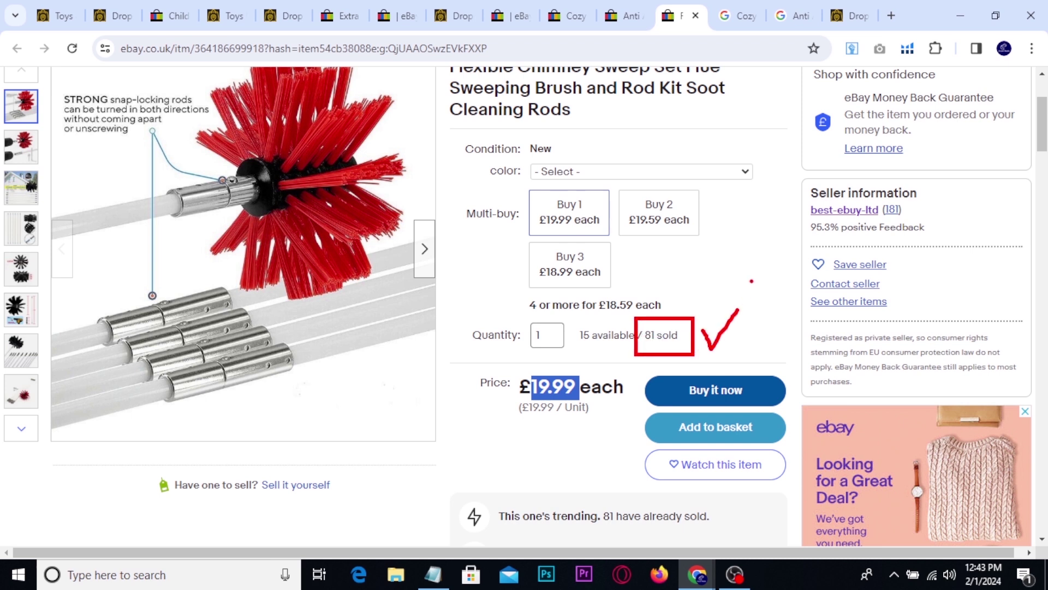
key(Escape)
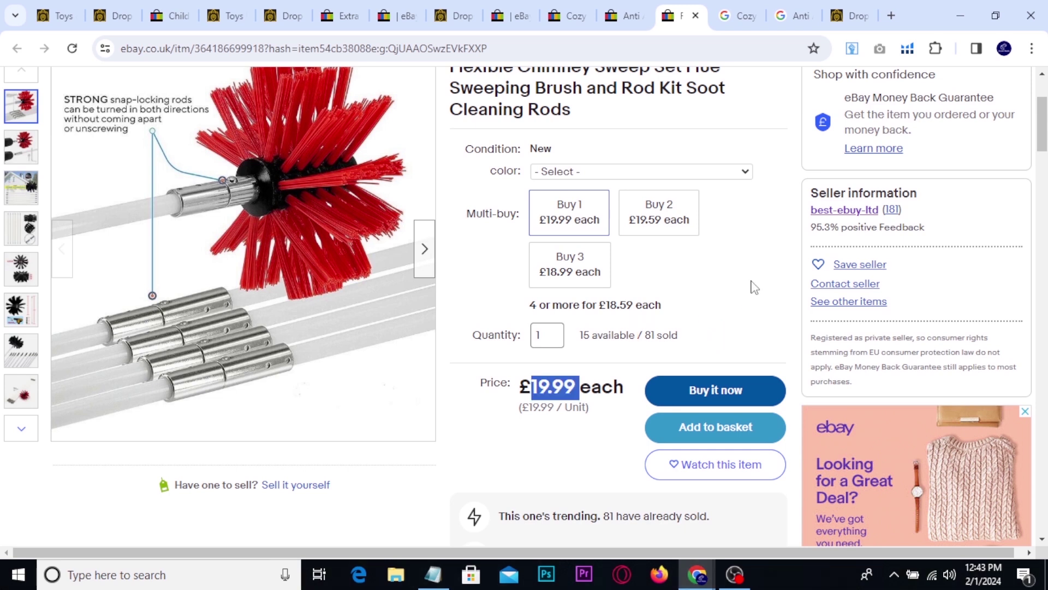
Step: Check the sold price and item cost in the UK eBay fee calculator against the supplier's page, and review the fee and profit
click(754, 287)
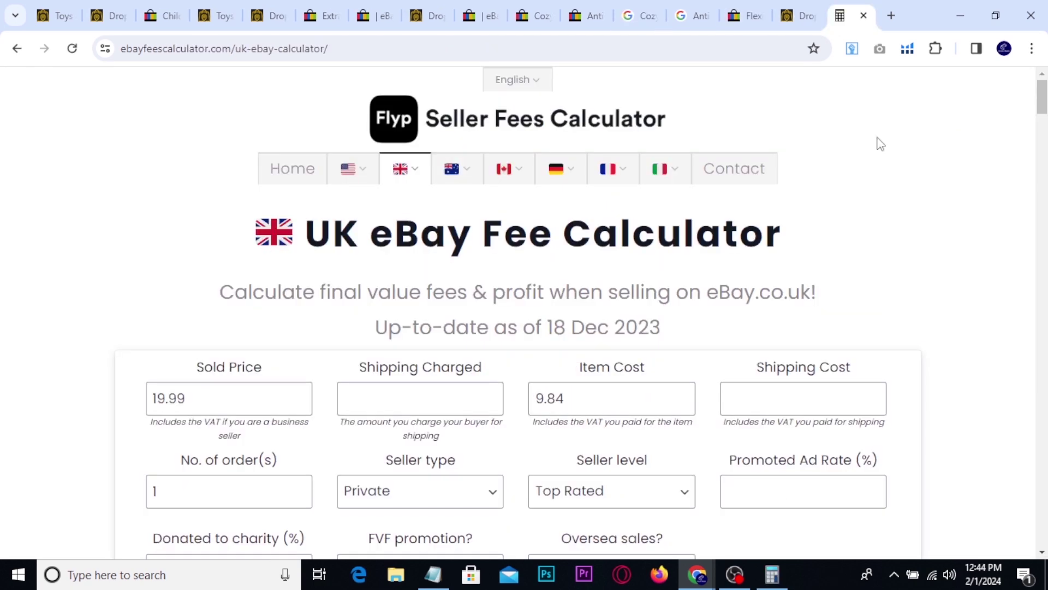
scroll(880, 143, down, 1)
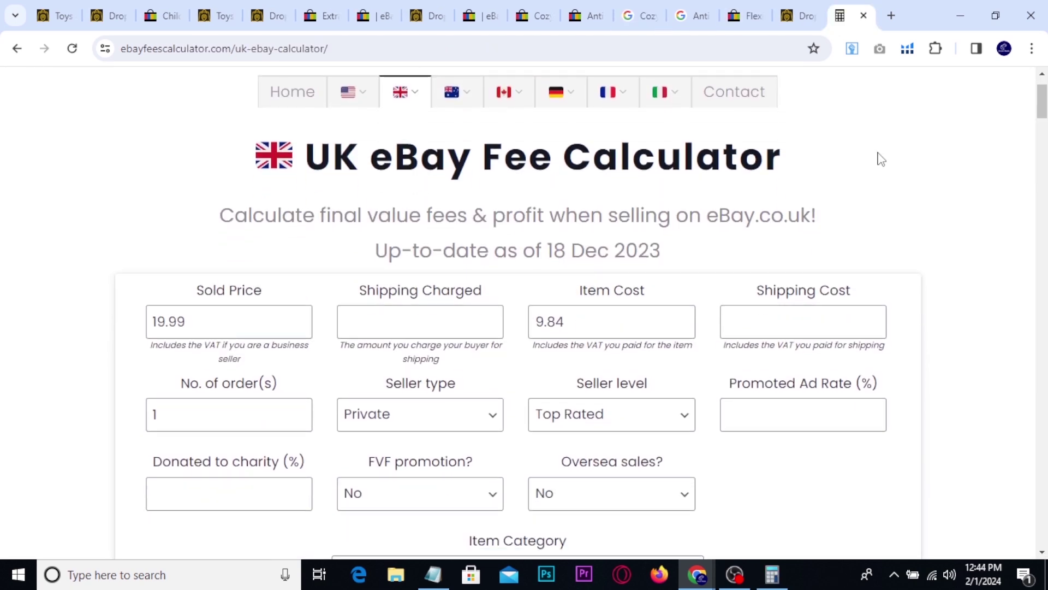
scroll(880, 159, down, 1)
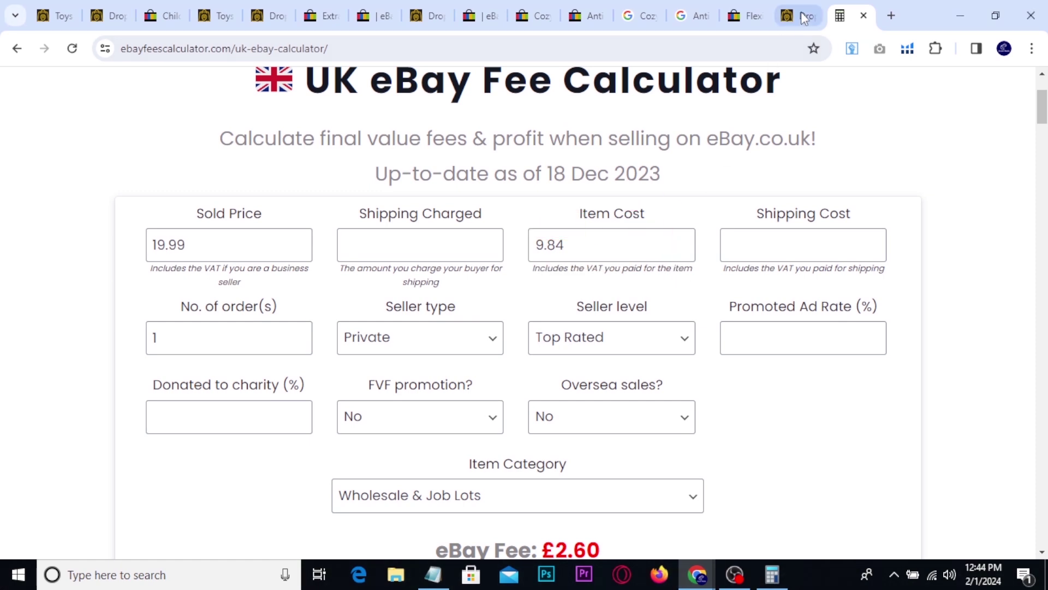
click(799, 15)
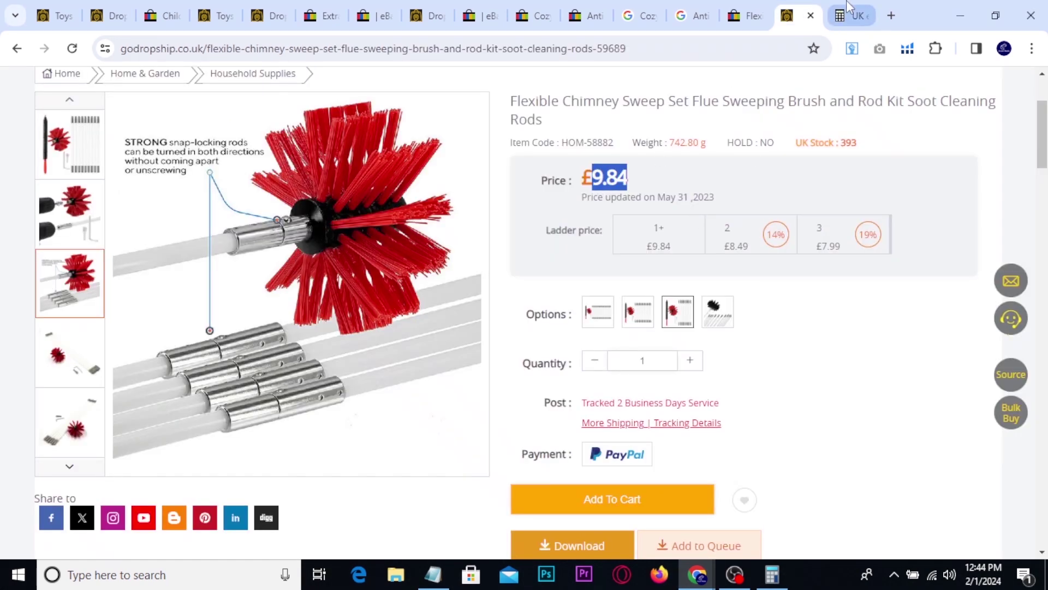
click(848, 6)
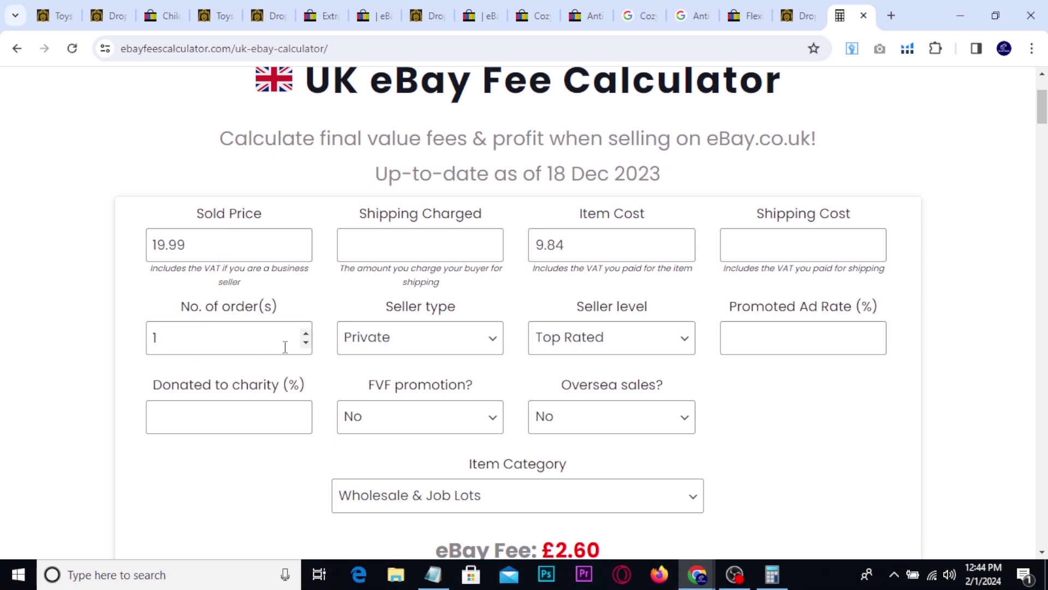
scroll(309, 352, down, 3)
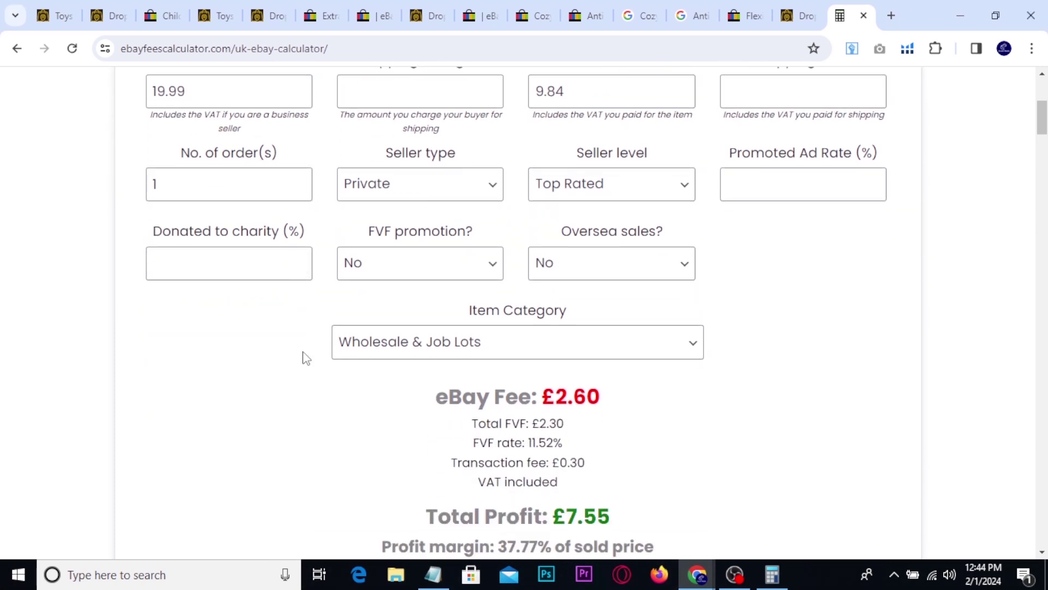
scroll(304, 358, down, 1)
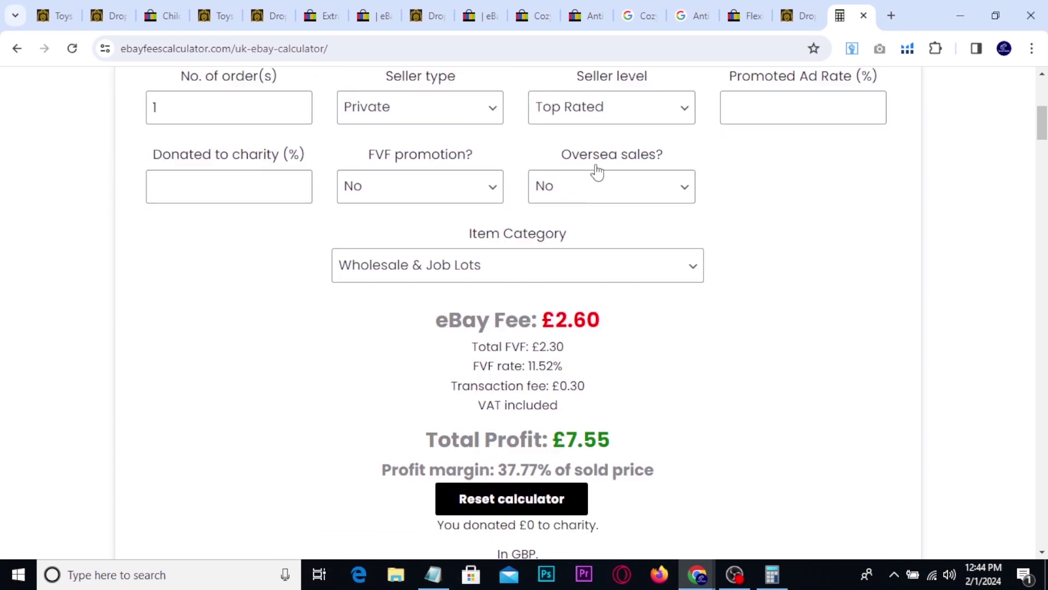
Step: Set the fee calculator's seller type to Business, and check the seller level options and VAT percentage
click(603, 122)
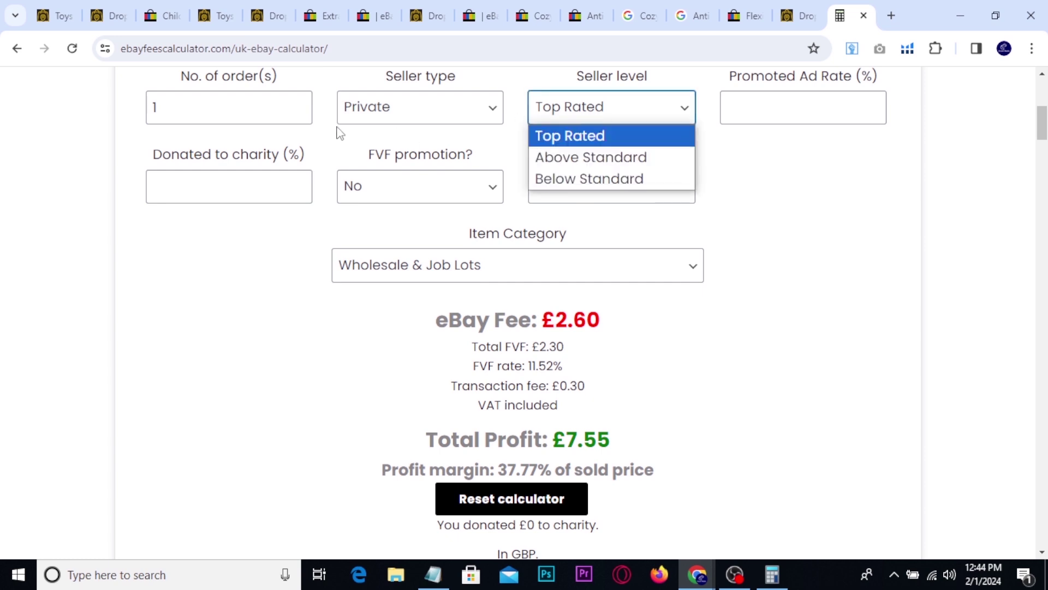
click(327, 199)
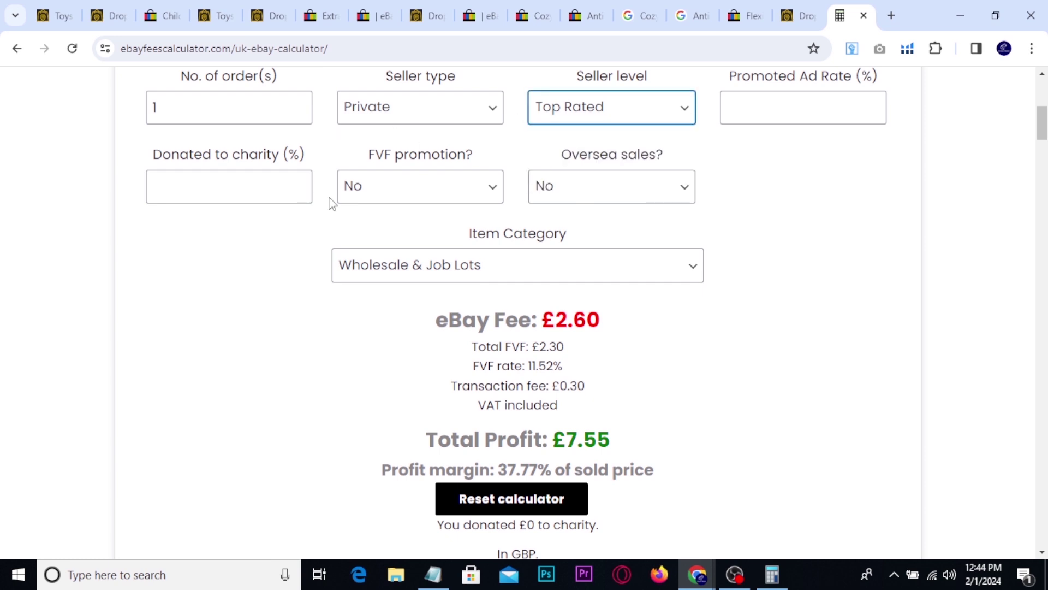
click(464, 111)
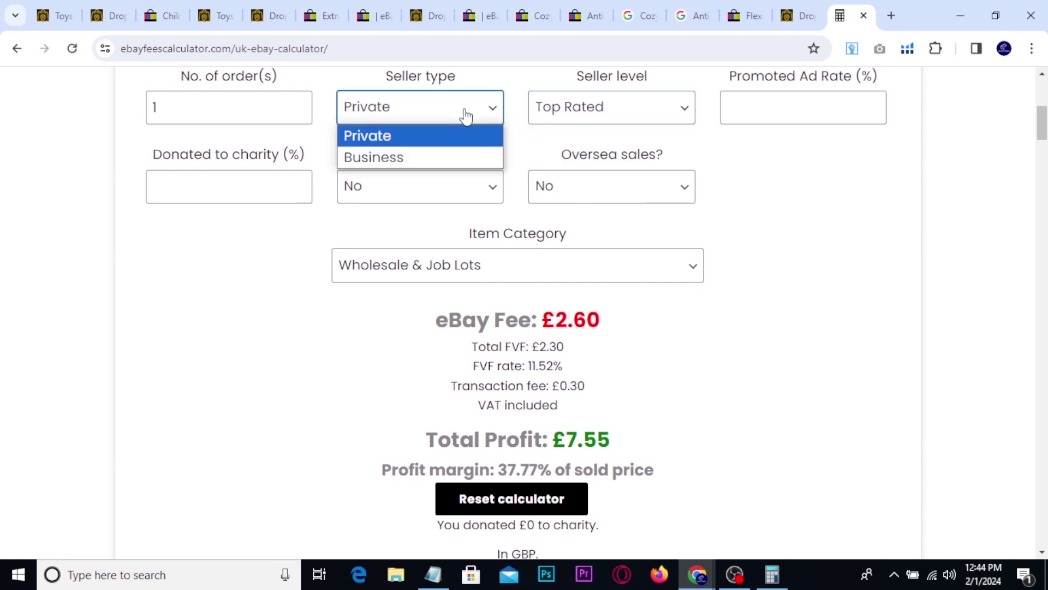
click(360, 159)
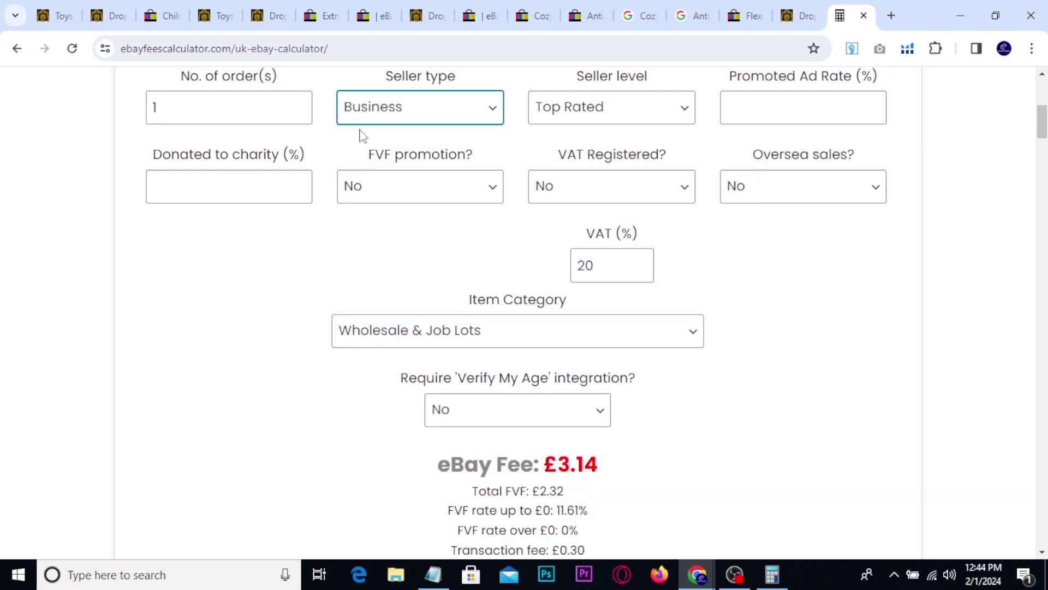
double_click(583, 265)
click(373, 253)
Step: Review the business seller's eBay fee and total profit, temporarily marking both figures on screen
scroll(373, 253, down, 4)
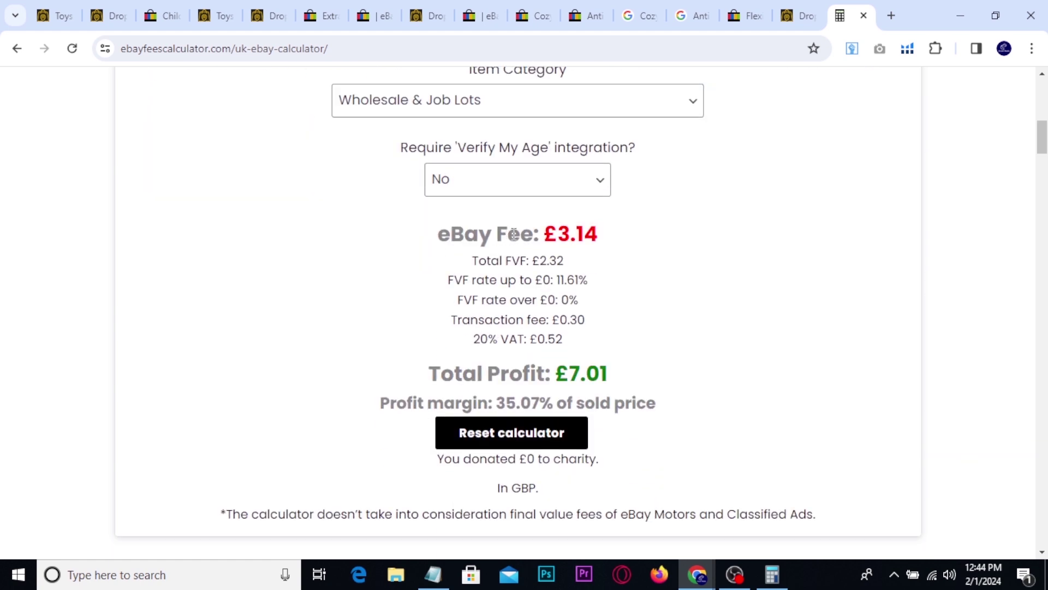
mouse_move(536, 213)
mouse_down()
mouse_move(610, 251)
mouse_move(682, 208)
mouse_up()
drag(566, 358, 629, 388)
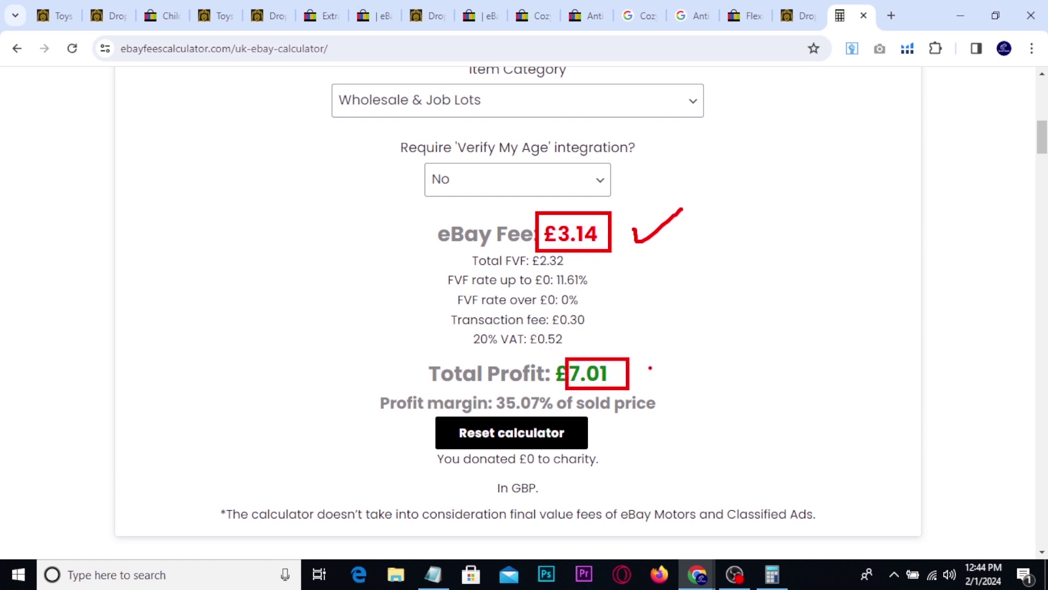
key(Escape)
Step: Copy the total profit figure, return to the chimney sweep eBay listing, and paste the figure into the Windows Calculator
drag(610, 374, 573, 374)
key(ctrl+c)
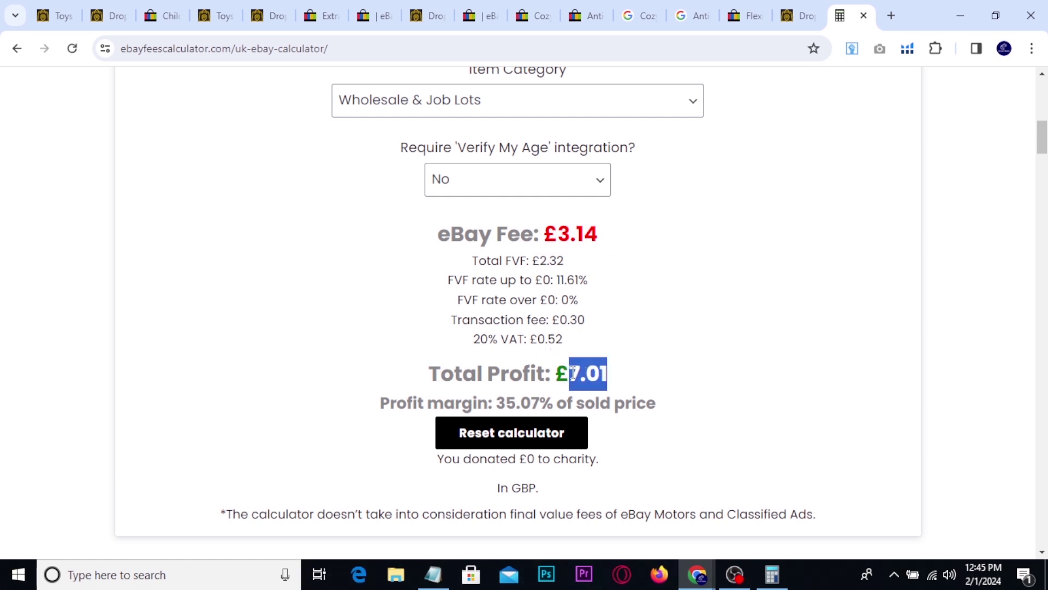
click(748, 8)
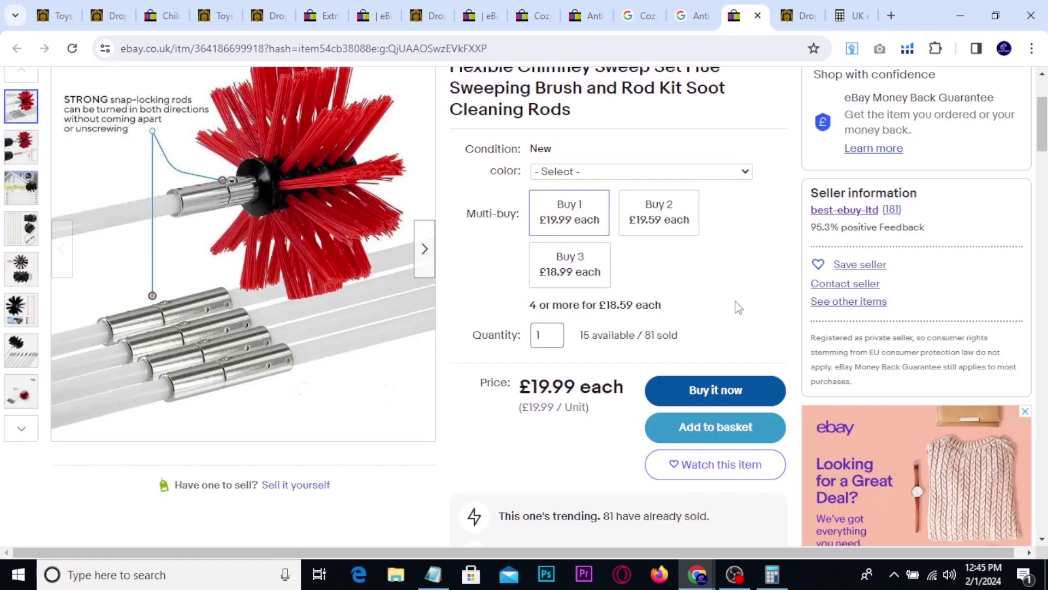
click(772, 574)
key(ctrl+v)
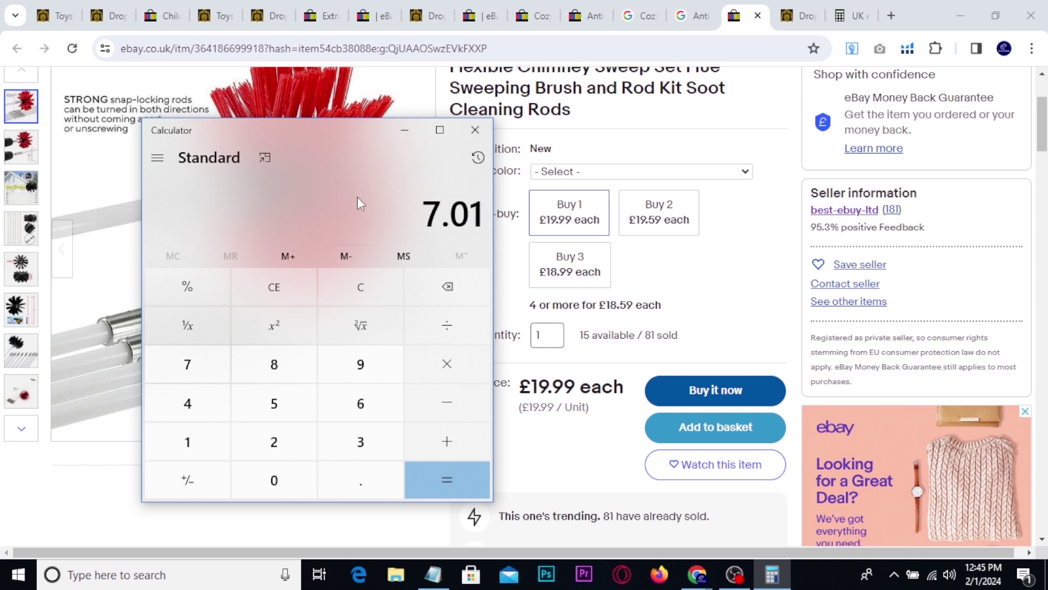
Step: Multiply the pasted profit by the 81 units sold, mark the result on screen, and close the Calculator
click(443, 362)
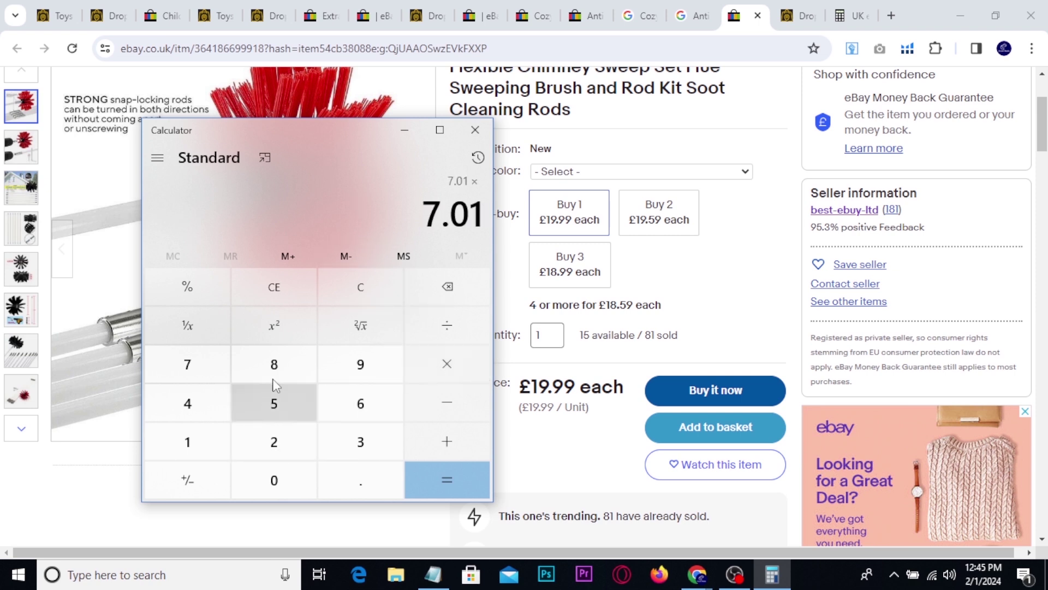
key(8)
click(182, 444)
click(432, 480)
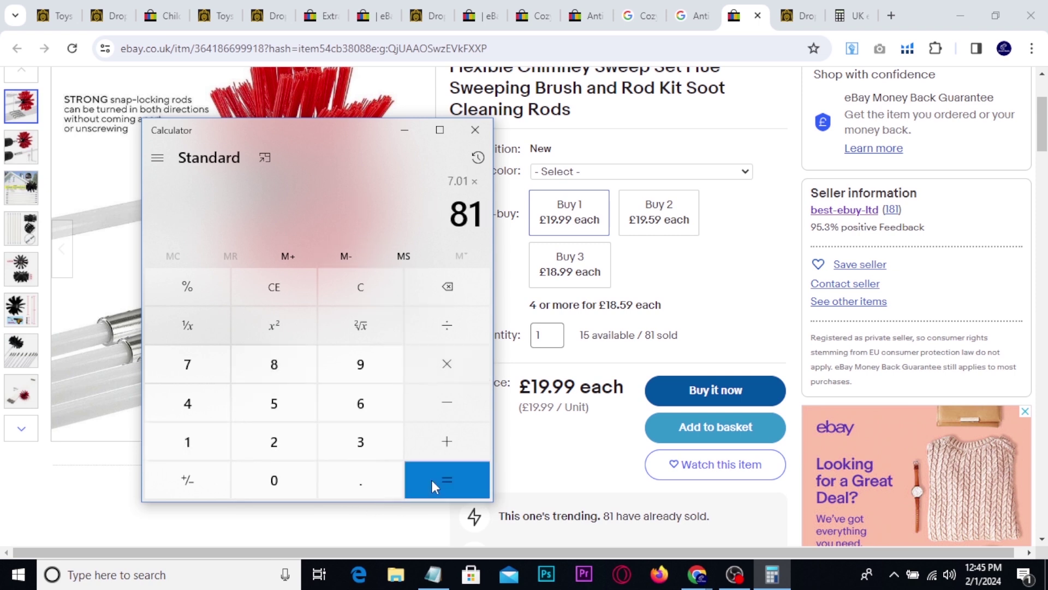
drag(354, 181, 494, 245)
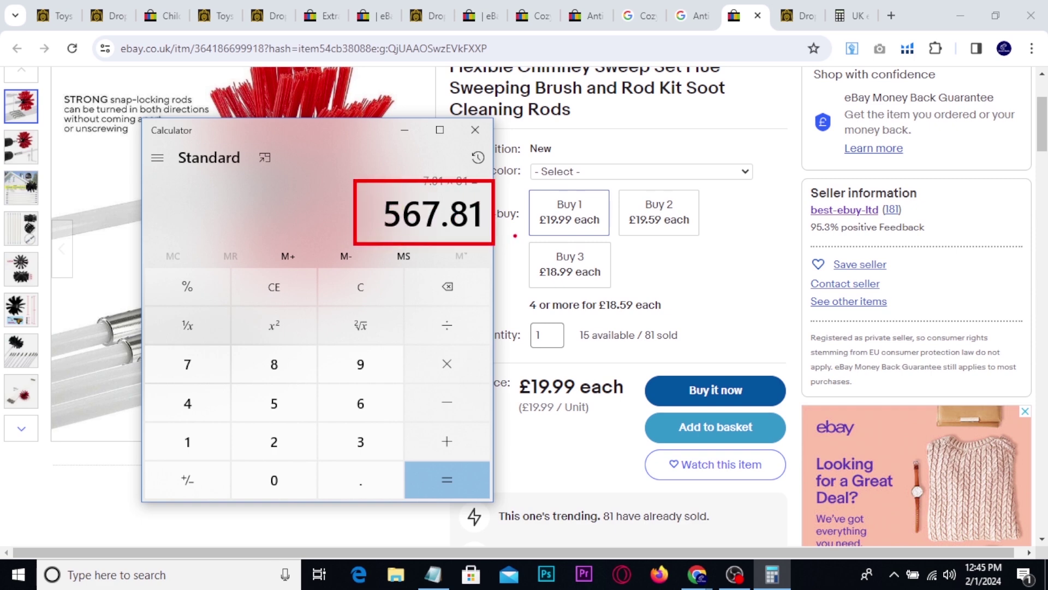
click(475, 129)
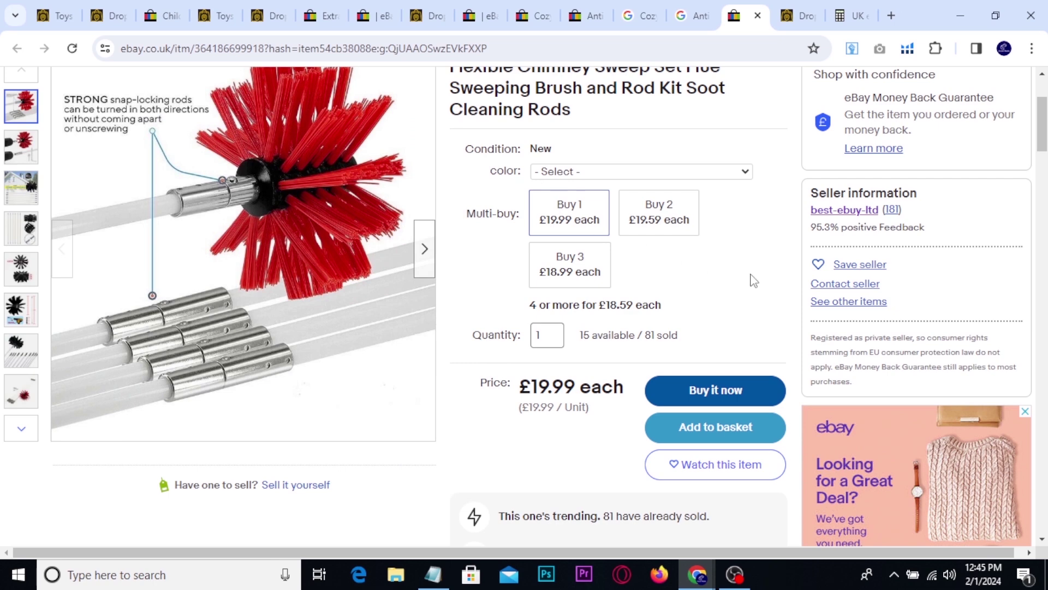
Step: Recheck the eBay listing's title and price against the GoDropship chimney sweep page's title, stock and price
scroll(754, 280, up, 2)
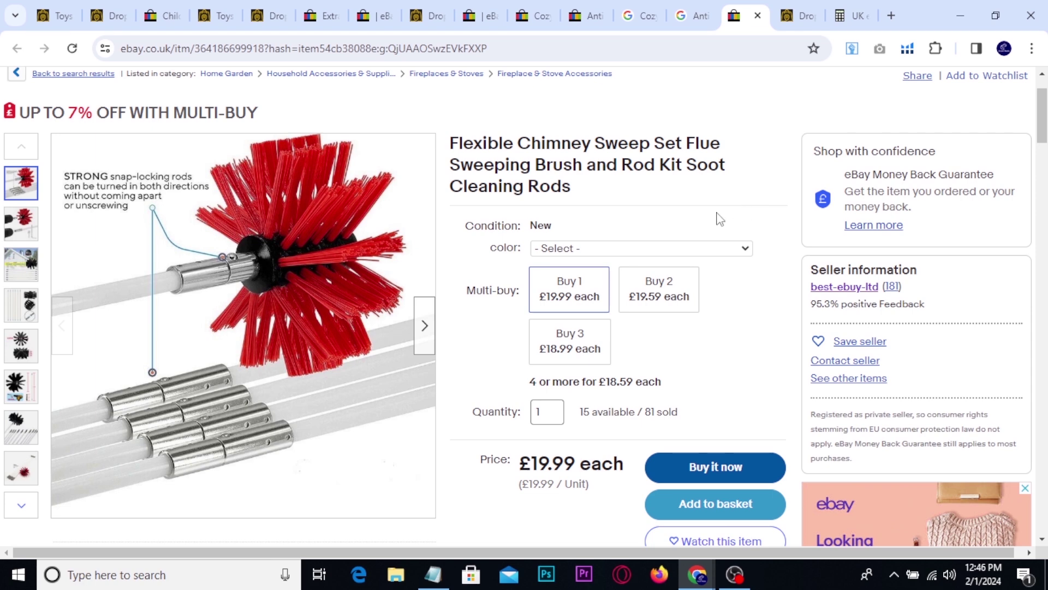
key(ctrl+Tab)
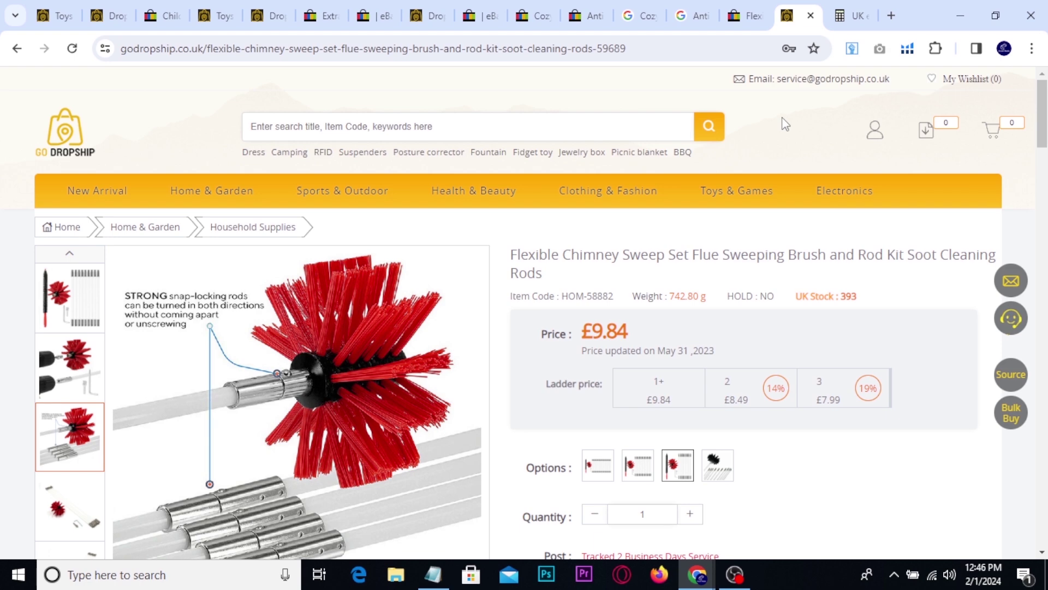
scroll(783, 124, down, 2)
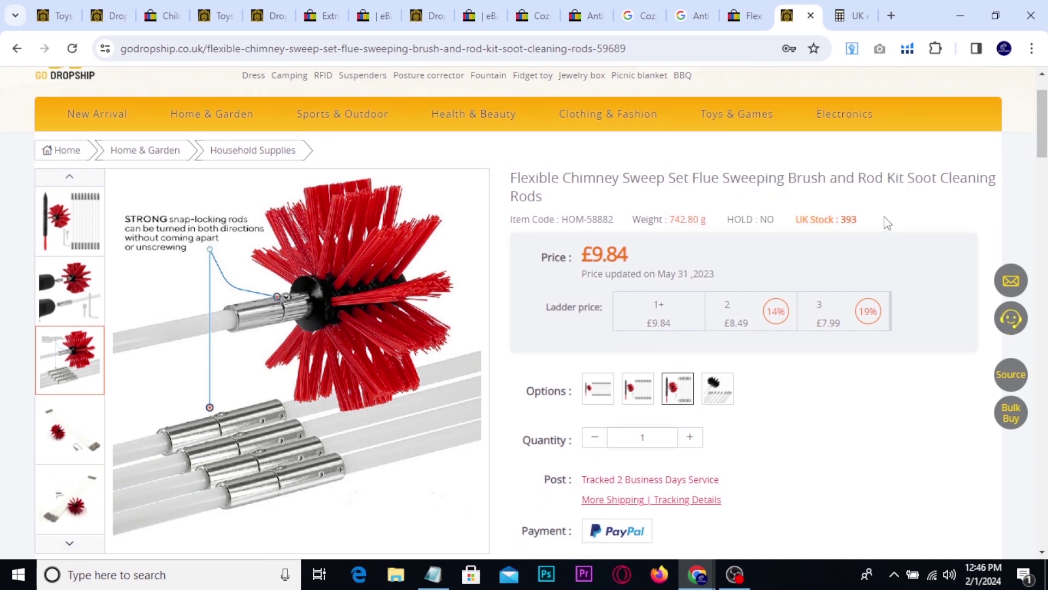
scroll(803, 337, down, 4)
scroll(954, 290, up, 6)
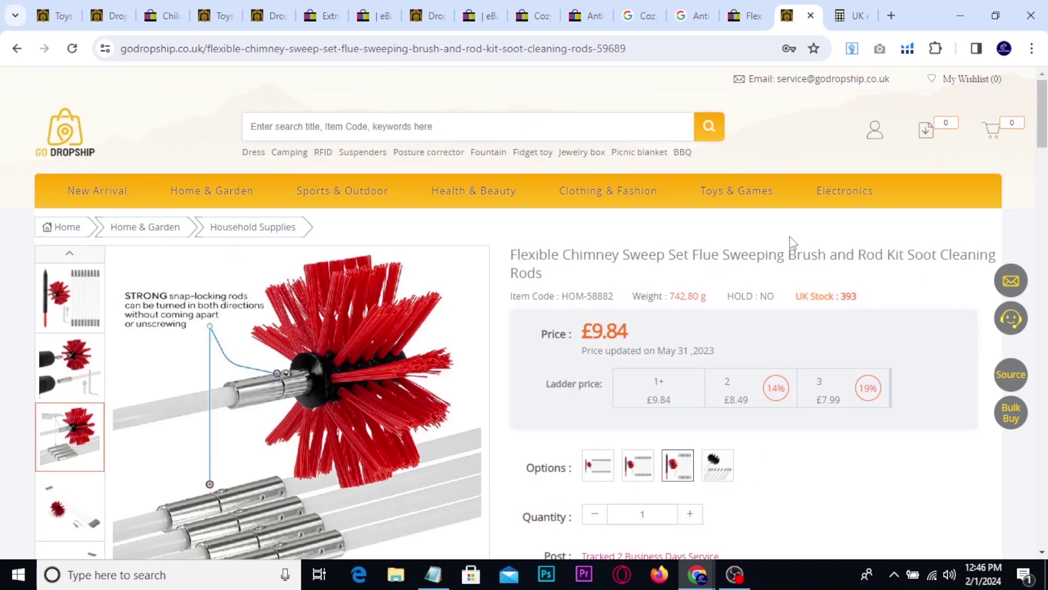
Step: Locate the Download option on the GoDropship chimney sweep page and temporarily mark it on screen
scroll(786, 241, down, 7)
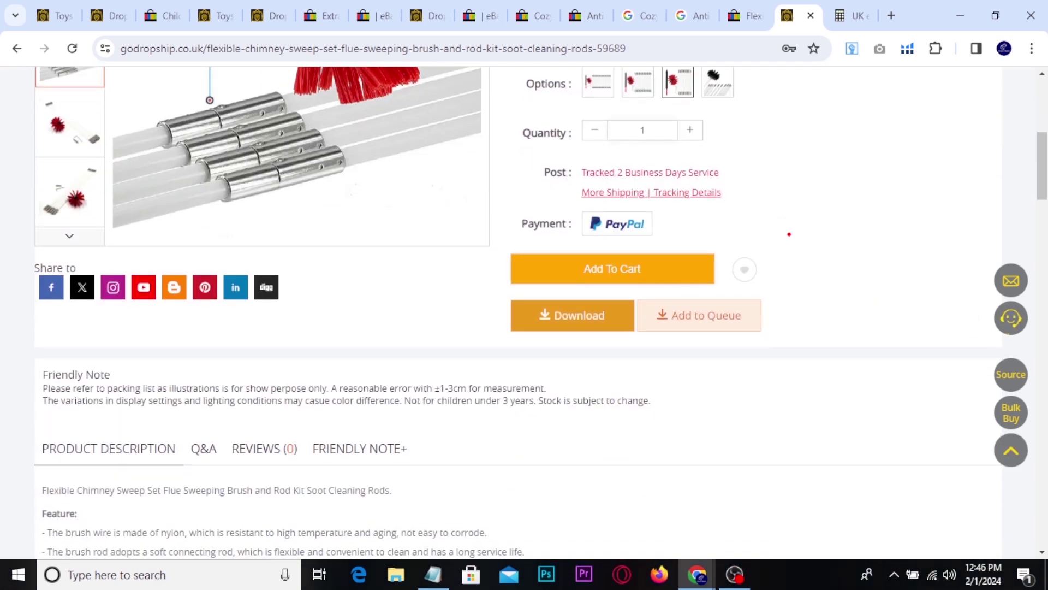
mouse_move(513, 287)
mouse_down()
mouse_move(610, 345)
mouse_move(645, 317)
mouse_up()
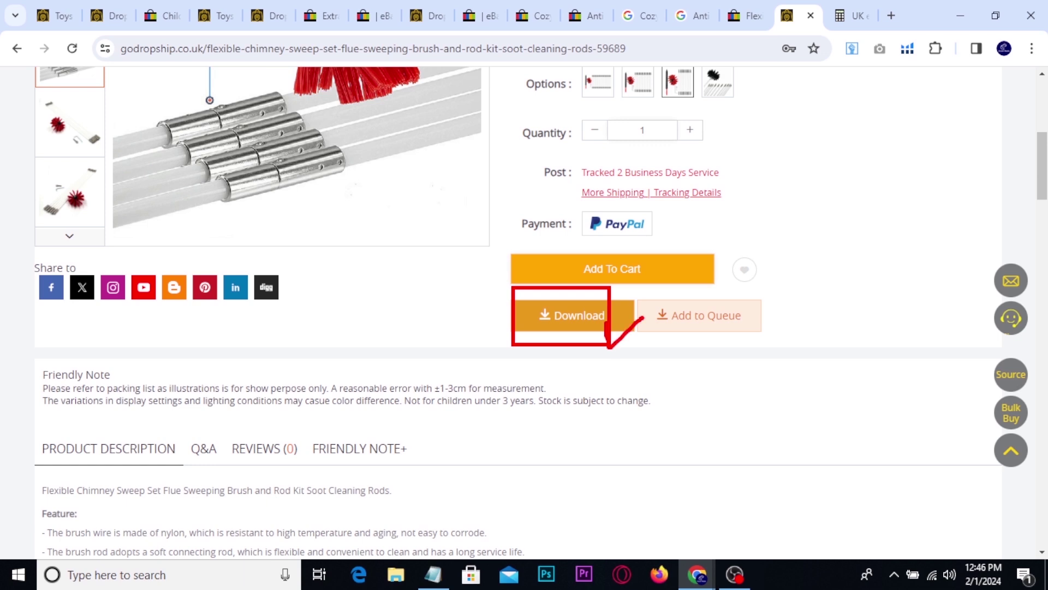
key(Escape)
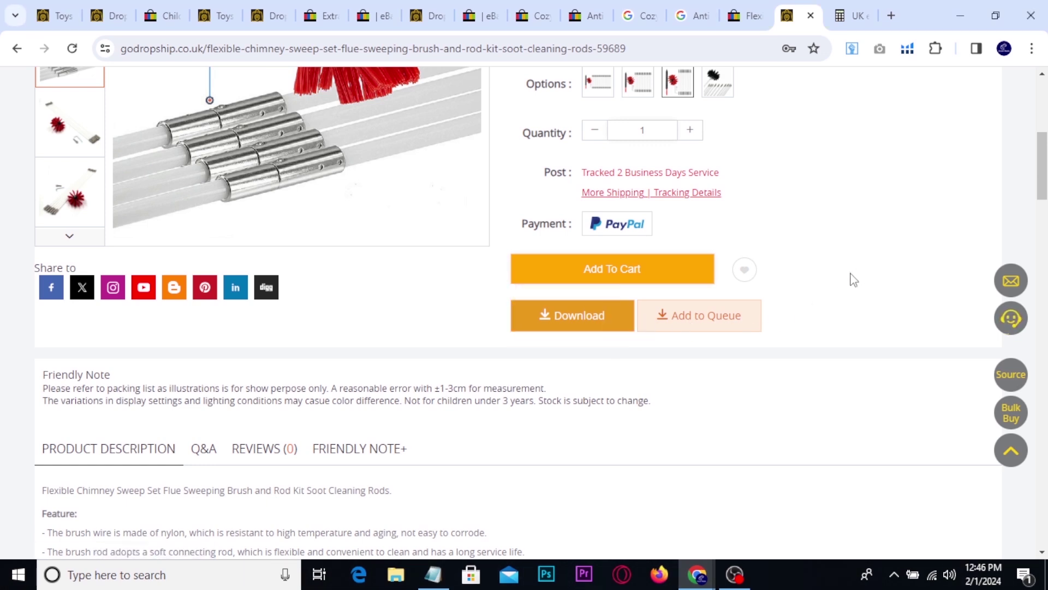
Step: Open GoDropship's shipping and tracking details and read the courier services and postage charges down to the rate table
scroll(856, 277, up, 3)
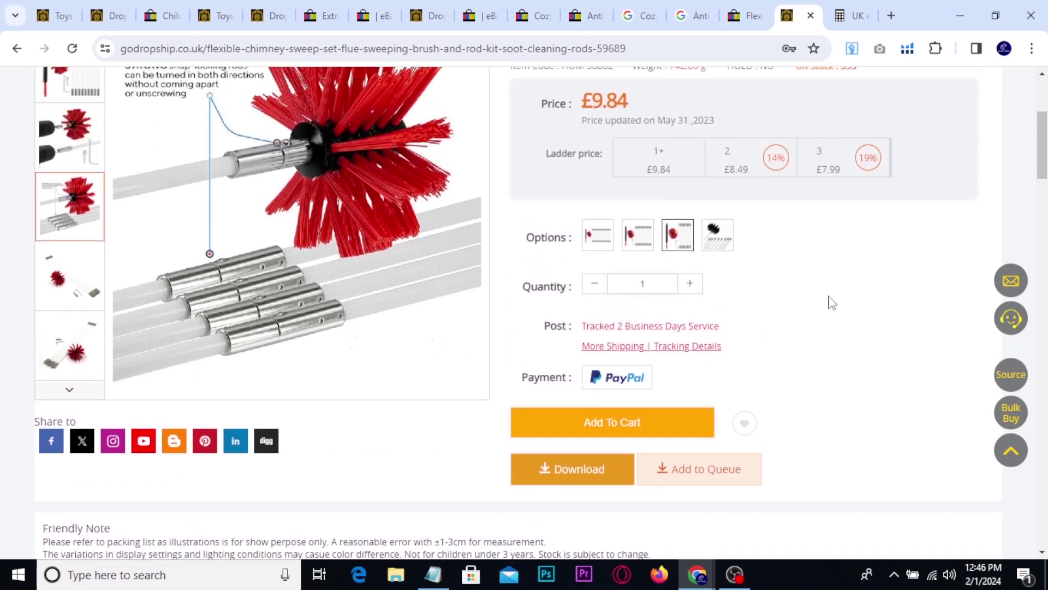
click(635, 349)
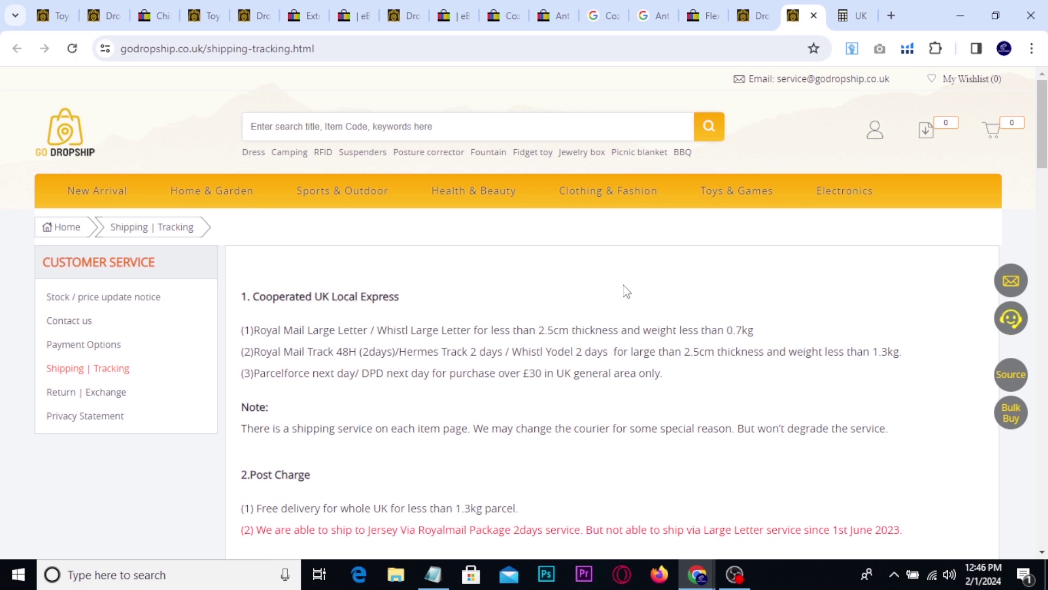
scroll(627, 291, down, 3)
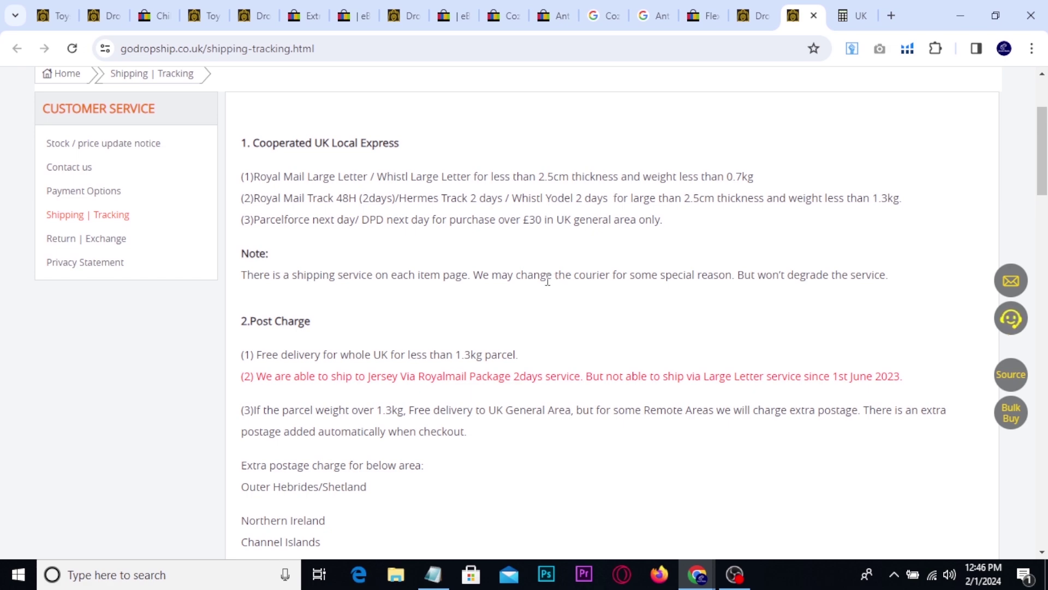
scroll(548, 283, down, 2)
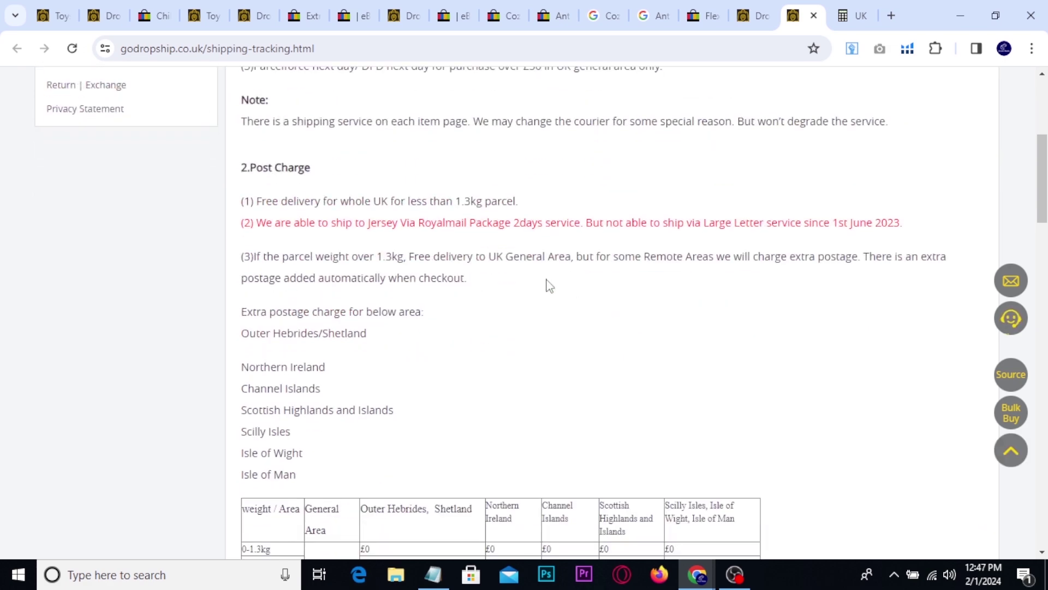
scroll(548, 282, down, 5)
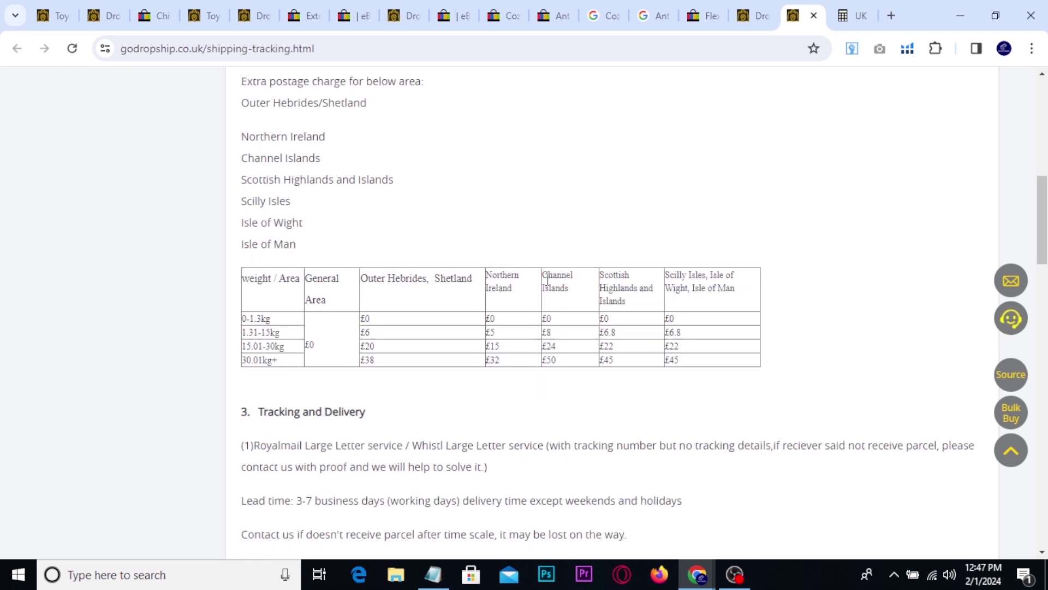
Step: Mark the remote-area and General Area charges in the postage table, clear the marks, and return to the page's beginning
drag(418, 247, 783, 401)
drag(749, 288, 738, 299)
mouse_move(456, 318)
mouse_down()
mouse_move(436, 238)
mouse_move(747, 215)
mouse_move(655, 326)
mouse_move(457, 311)
mouse_up()
drag(695, 361, 756, 335)
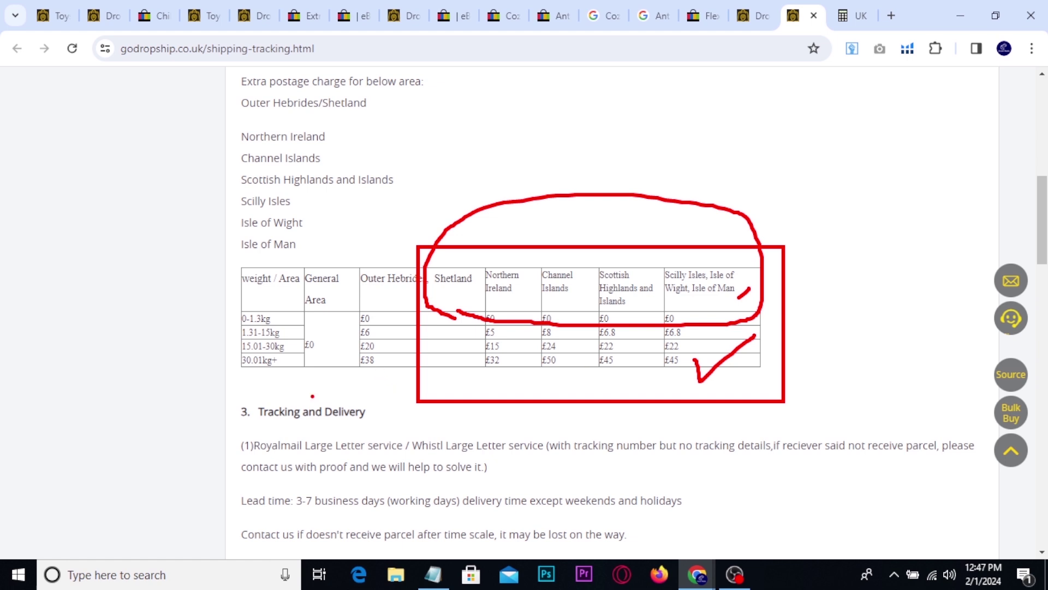
mouse_move(307, 376)
mouse_down()
mouse_move(262, 295)
mouse_move(363, 267)
mouse_move(309, 377)
mouse_up()
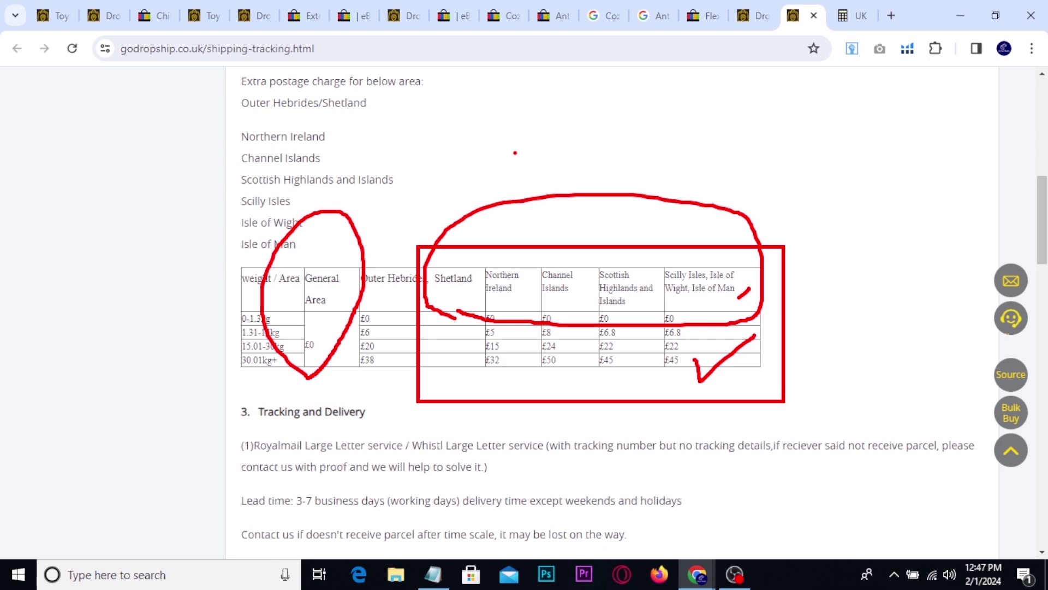
key(Escape)
scroll(666, 245, up, 15)
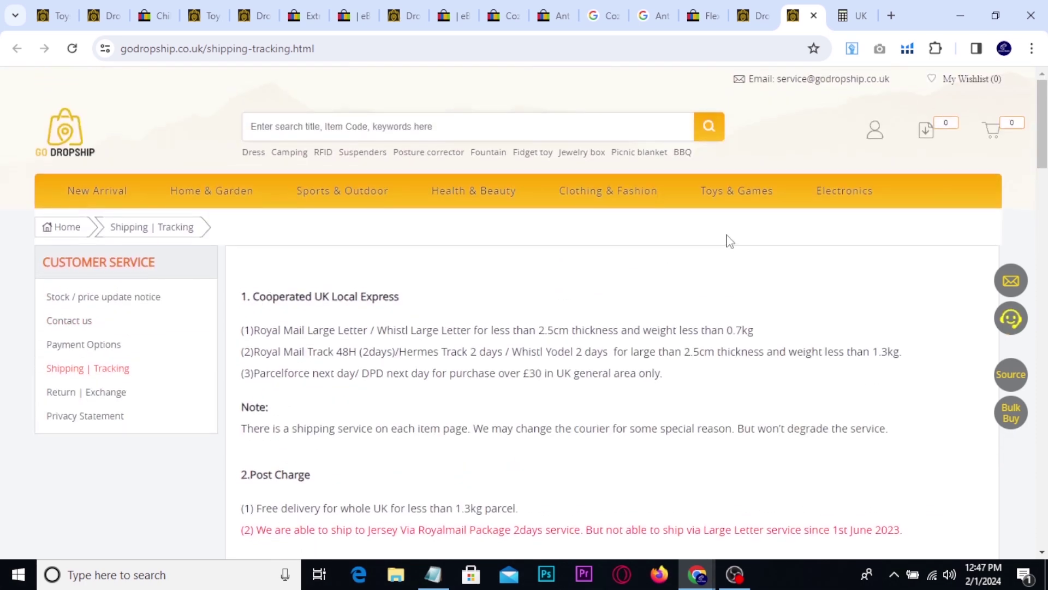
Step: Mark the supplier's contact email on GoDropship's shipping and tracking page
key(ctrl+2)
mouse_move(725, 64)
mouse_down()
mouse_move(835, 100)
mouse_move(903, 104)
mouse_up()
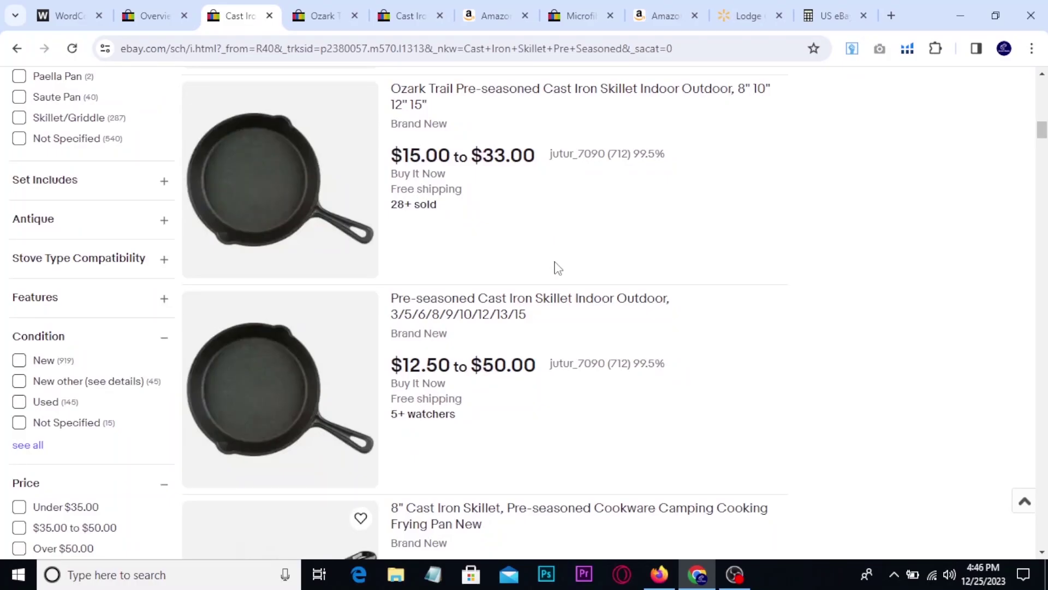
Step: Review eBay's pre-seasoned cast iron skillet results for prices, watchers and sold counts, highlighting the sold count of the Lodge 12 inch skillet
scroll(558, 268, down, 4)
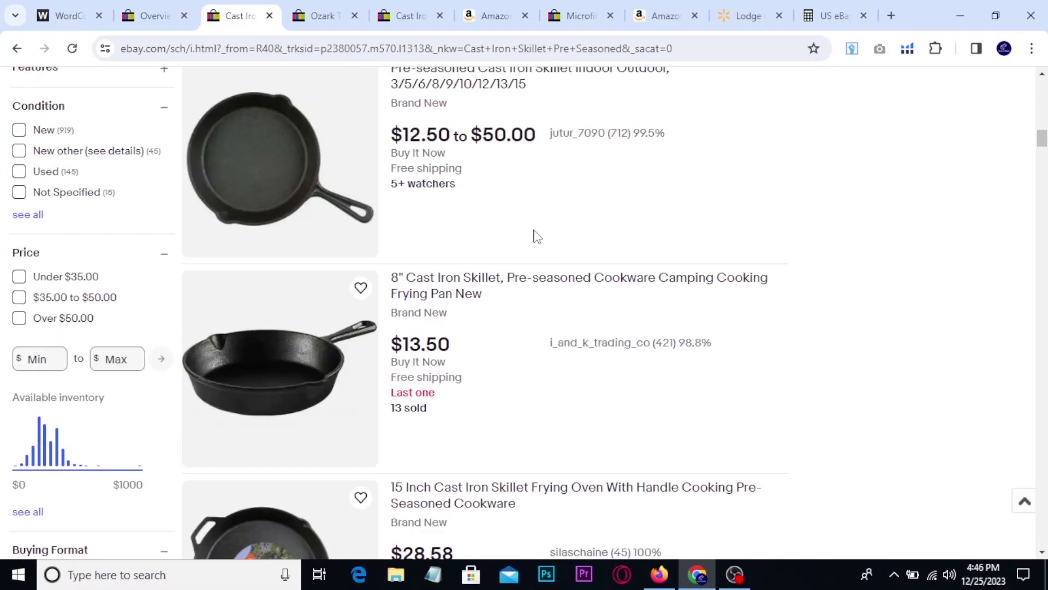
scroll(537, 236, down, 4)
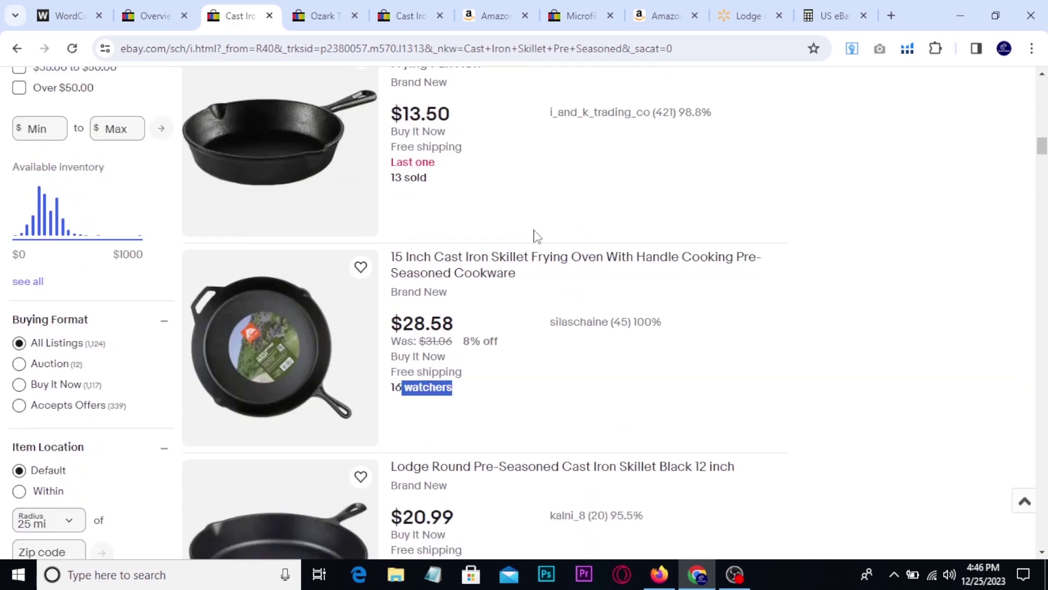
scroll(538, 237, down, 3)
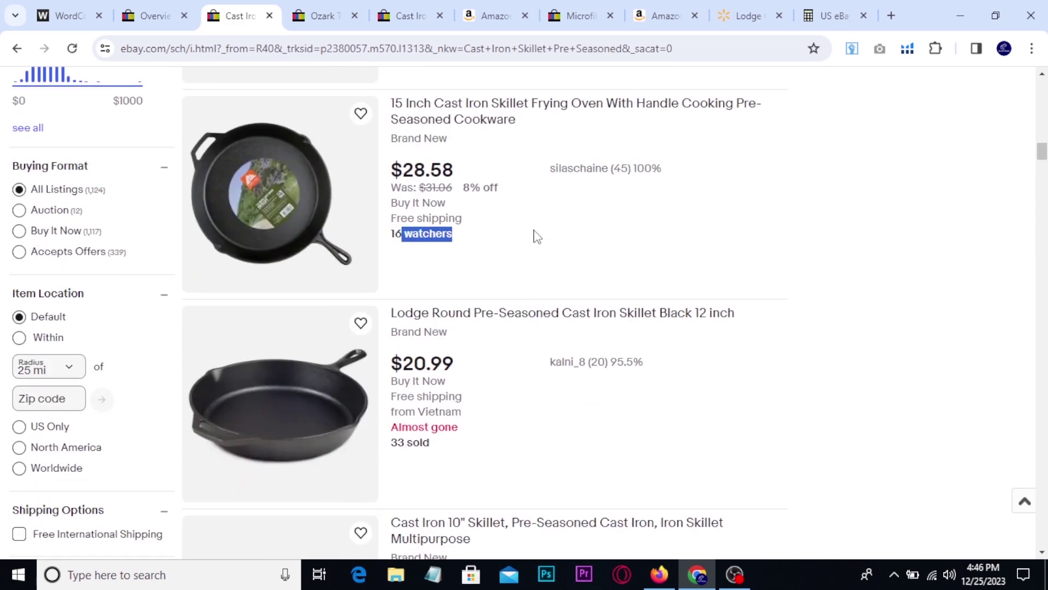
click(538, 236)
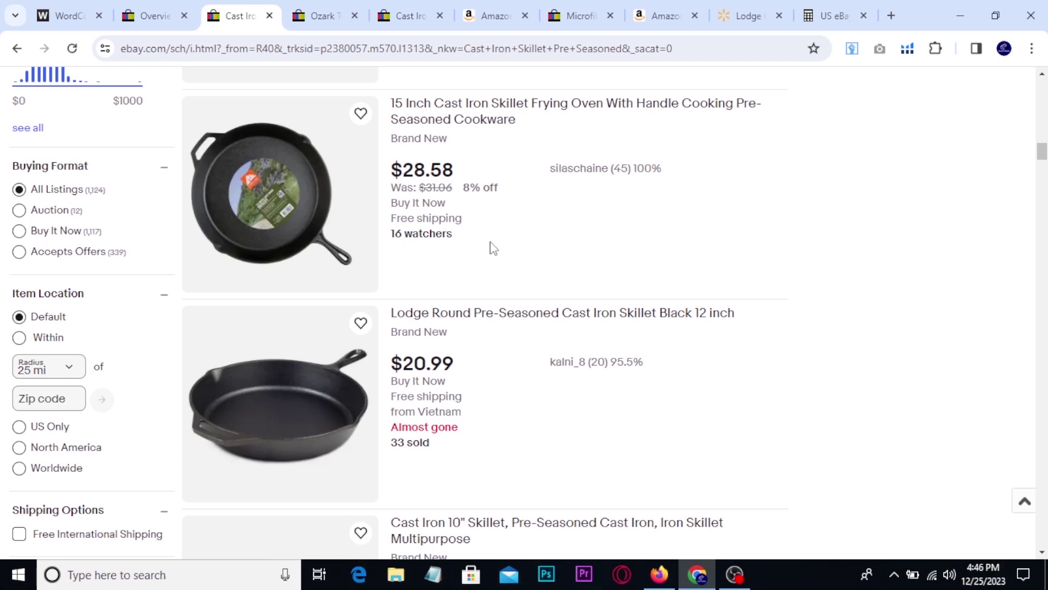
scroll(457, 247, down, 4)
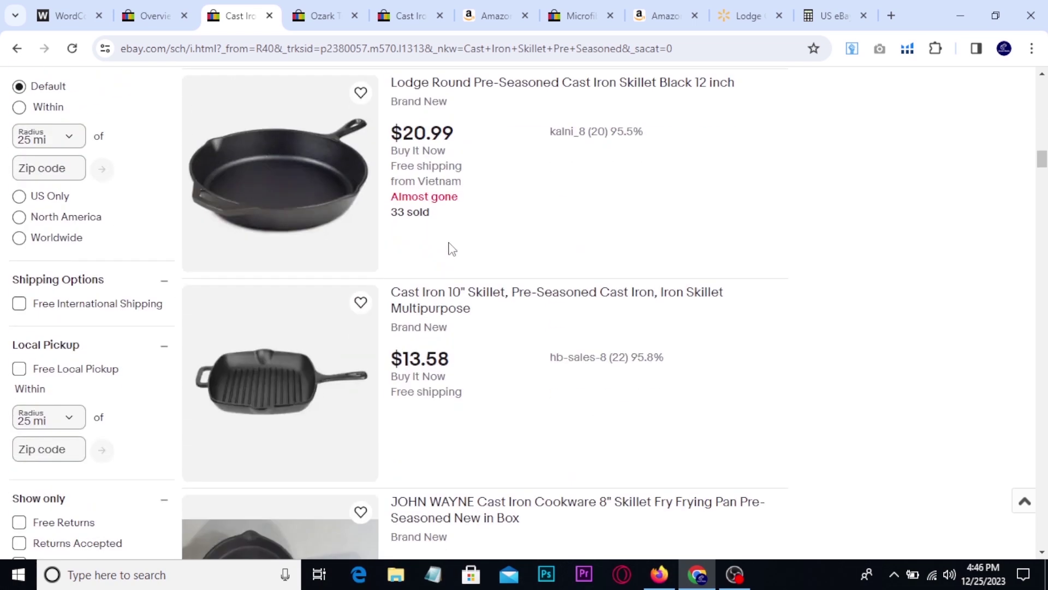
double_click(590, 133)
drag(438, 196, 404, 212)
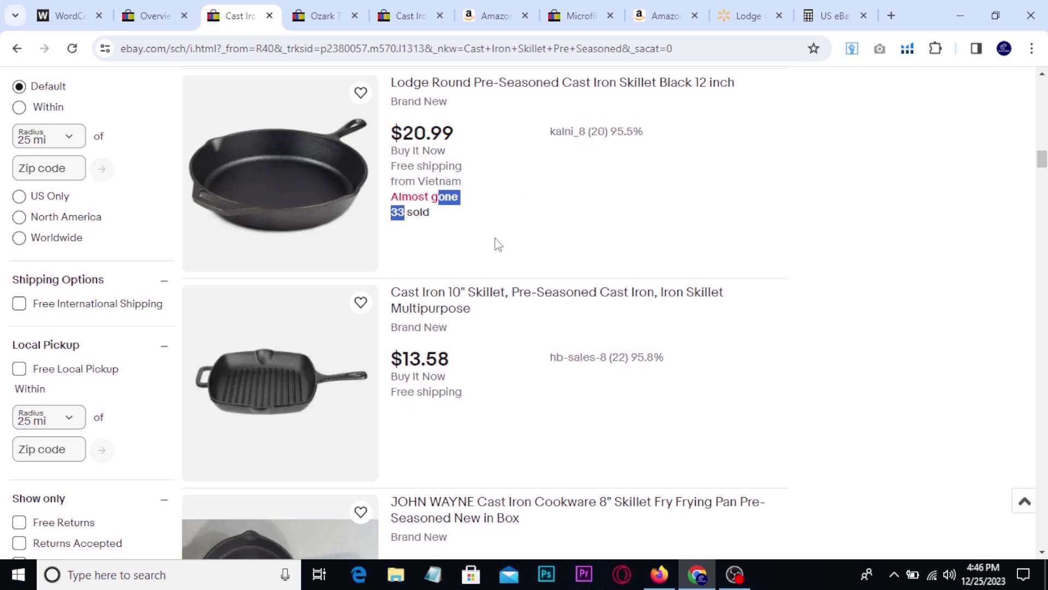
Step: Continue through the remaining skillet results past the Lodge 6-1/2 inch and 15 inch pans, comparing prices and sold counts
scroll(494, 243, down, 3)
scroll(599, 264, down, 8)
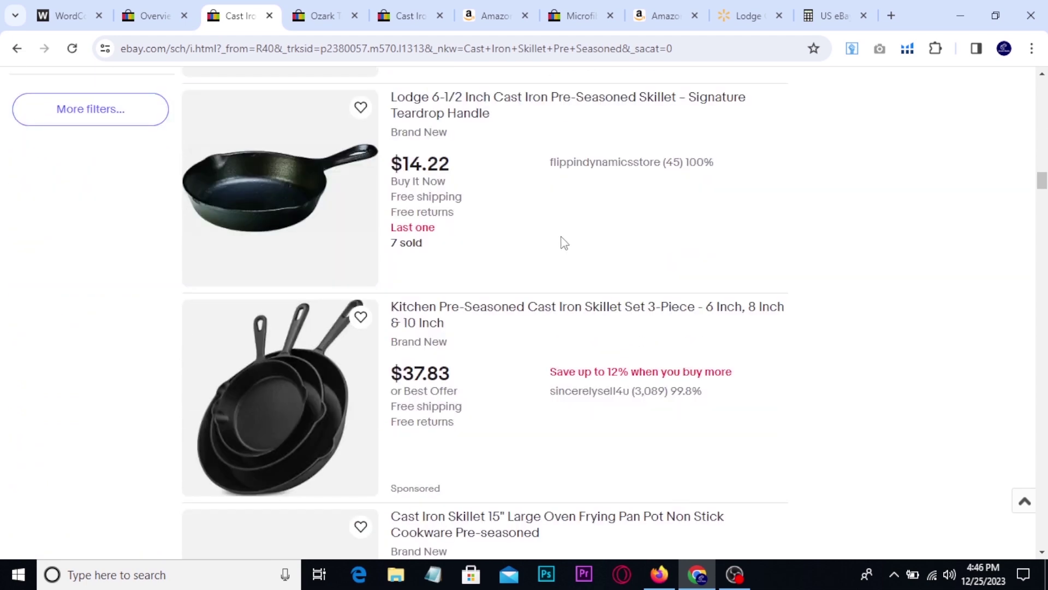
scroll(561, 243, down, 4)
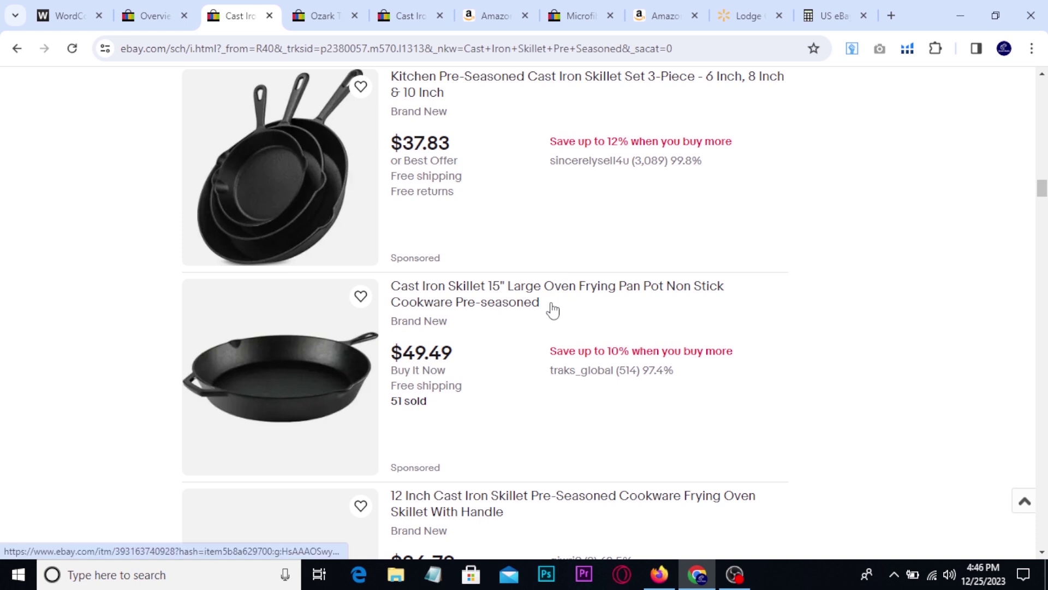
scroll(553, 309, down, 5)
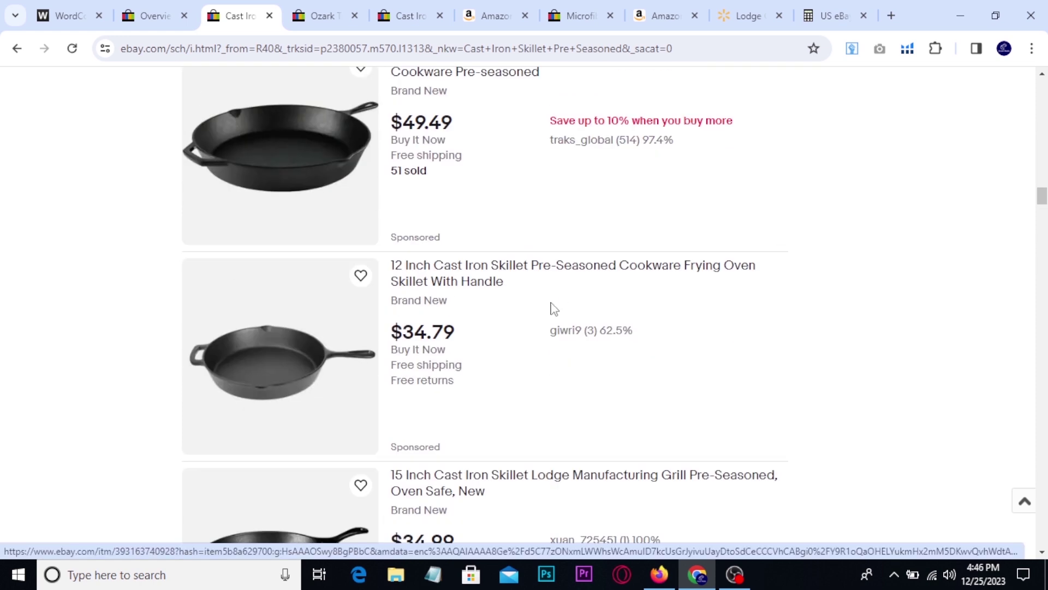
scroll(553, 308, down, 4)
Step: Open the Ozark Trail skillet listing on eBay, mark its sold quantity on screen, clear the mark and reload the page
click(319, 15)
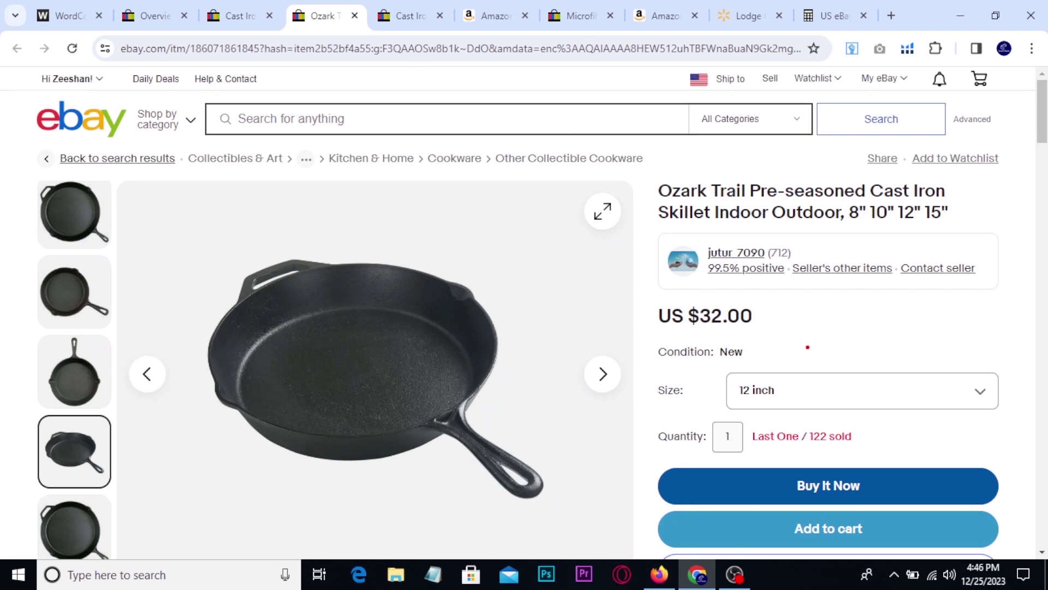
mouse_move(801, 416)
mouse_down()
mouse_move(861, 455)
mouse_move(892, 428)
mouse_up()
key(Escape)
click(72, 49)
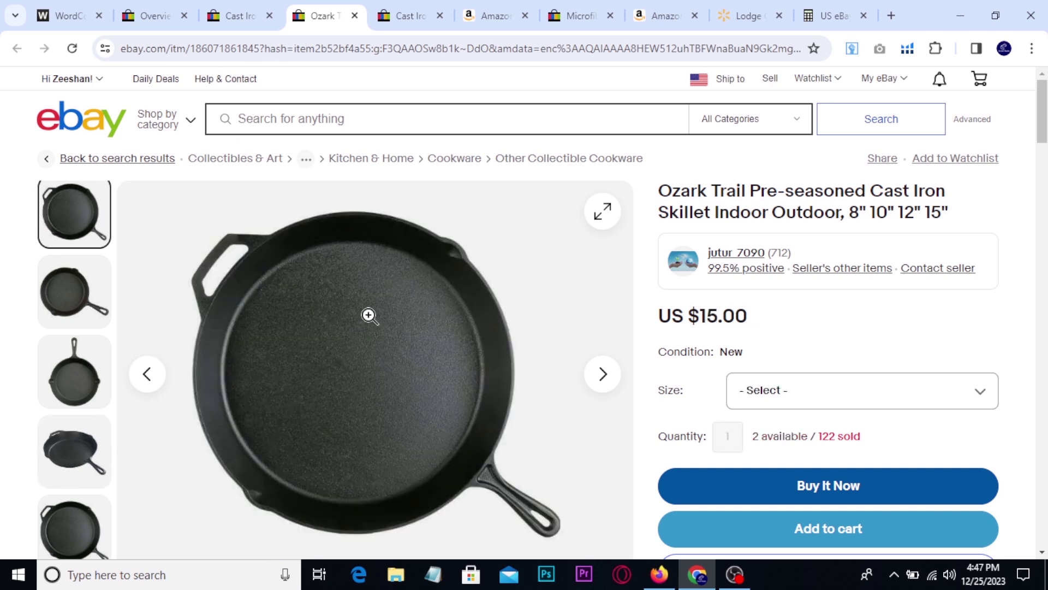
Step: Compare the price of Walmart's Lodge 10.25" skillet with the Ozark Trail eBay listing's price, sold quantity and shipping
click(735, 11)
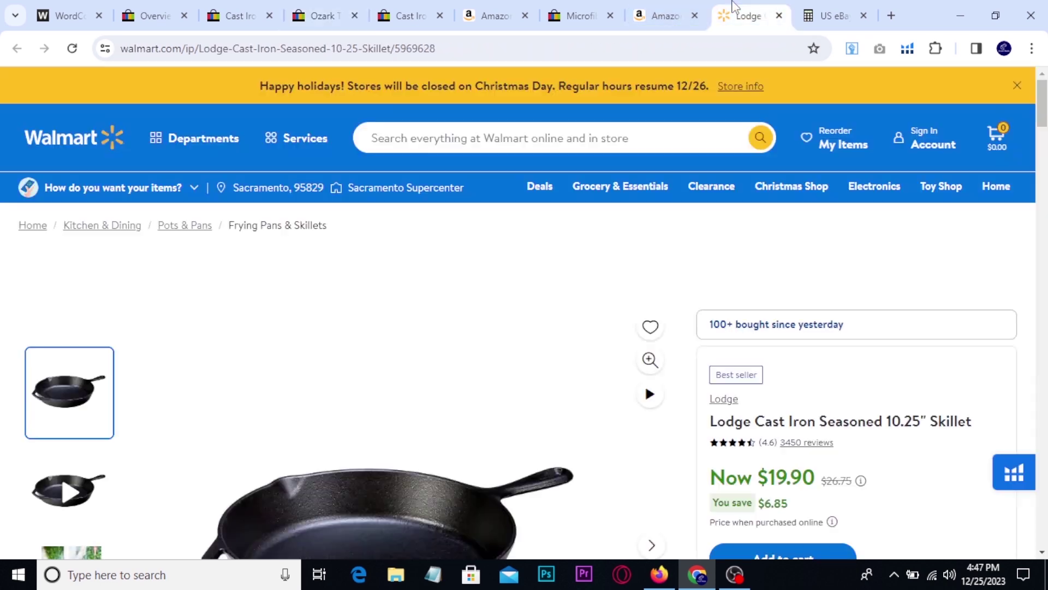
scroll(742, 241, down, 4)
scroll(743, 240, up, 3)
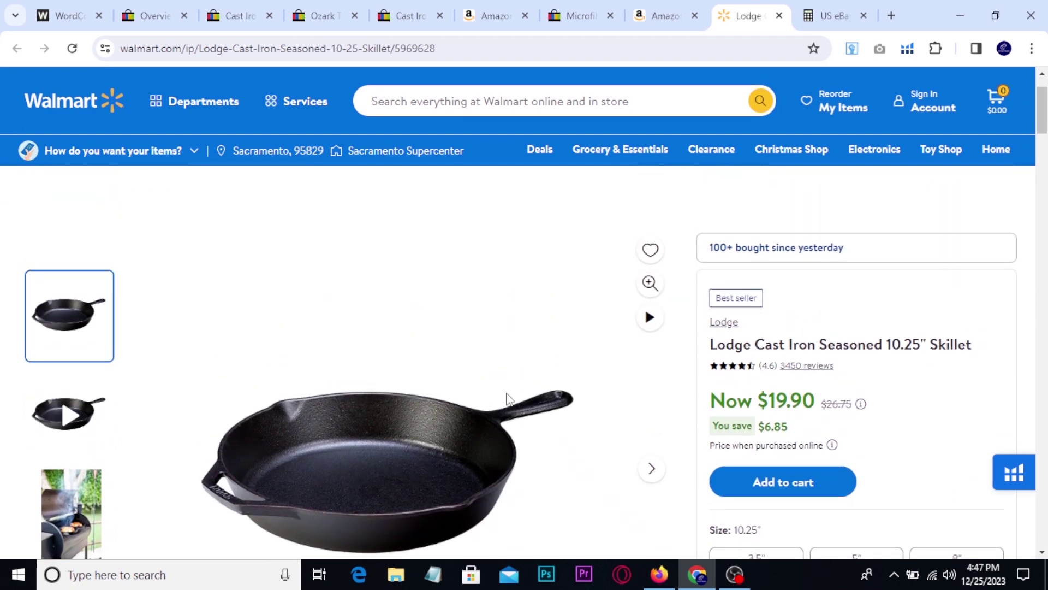
click(322, 16)
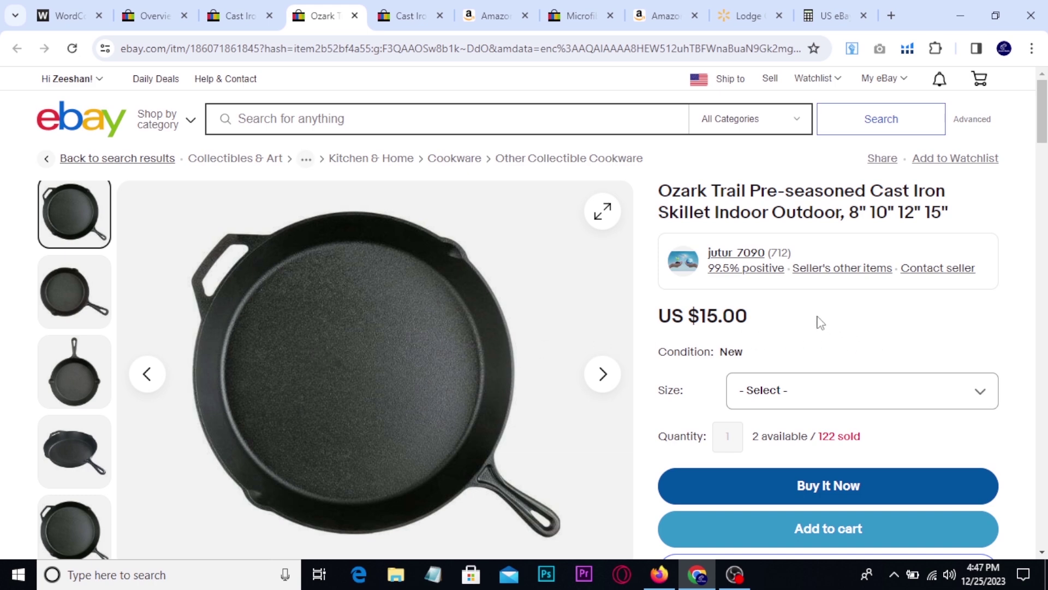
scroll(818, 322, down, 3)
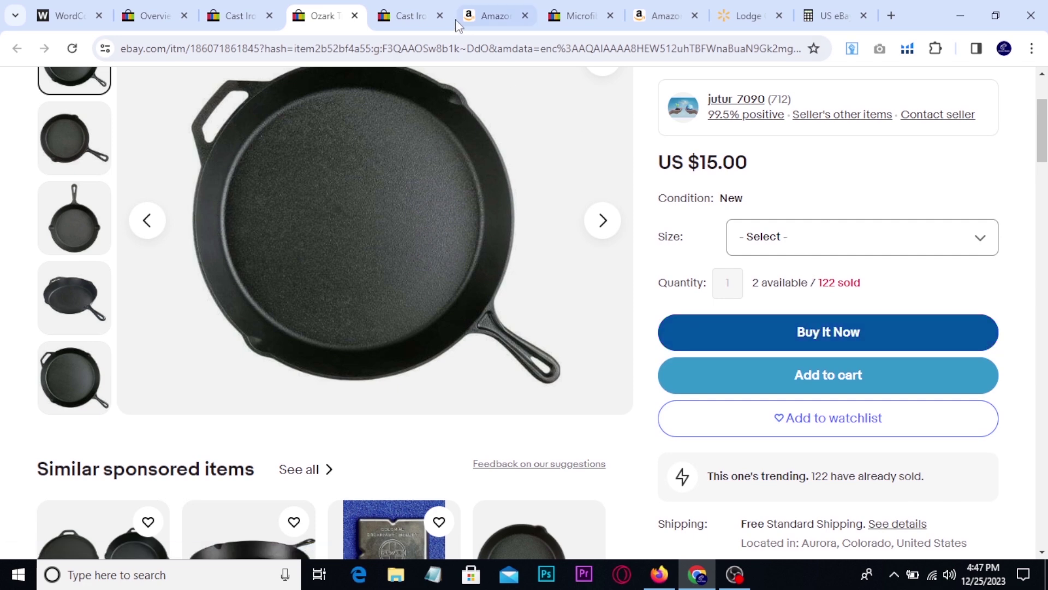
Step: Compare the eBay price of the 10" Teardrop Handle skillet with Amazon's price for the Lodge 10.25 inch skillet, highlighting both prices
click(413, 5)
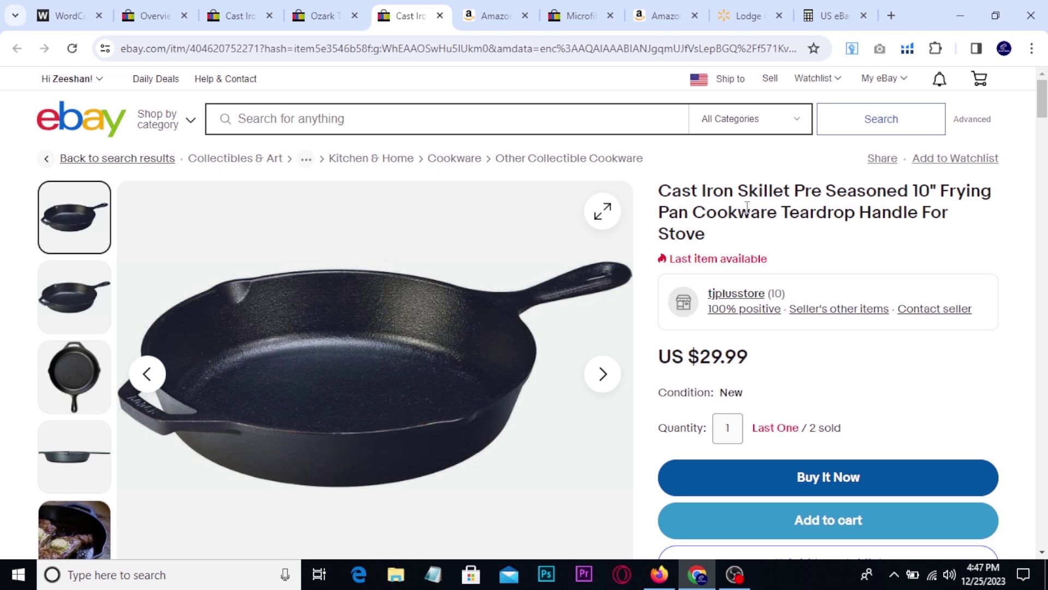
drag(703, 358, 780, 375)
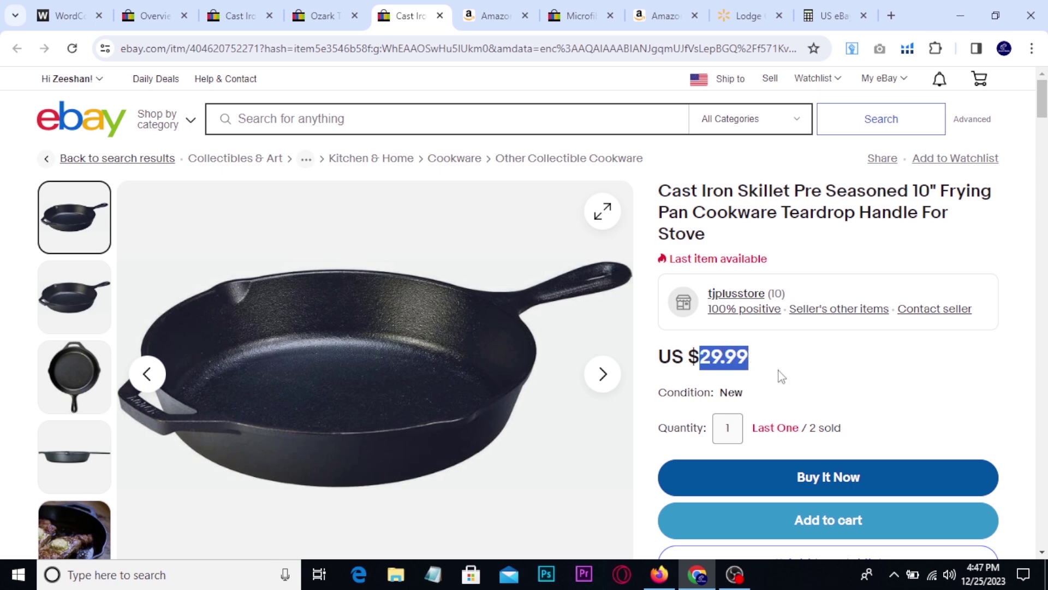
click(487, 15)
scroll(666, 341, down, 2)
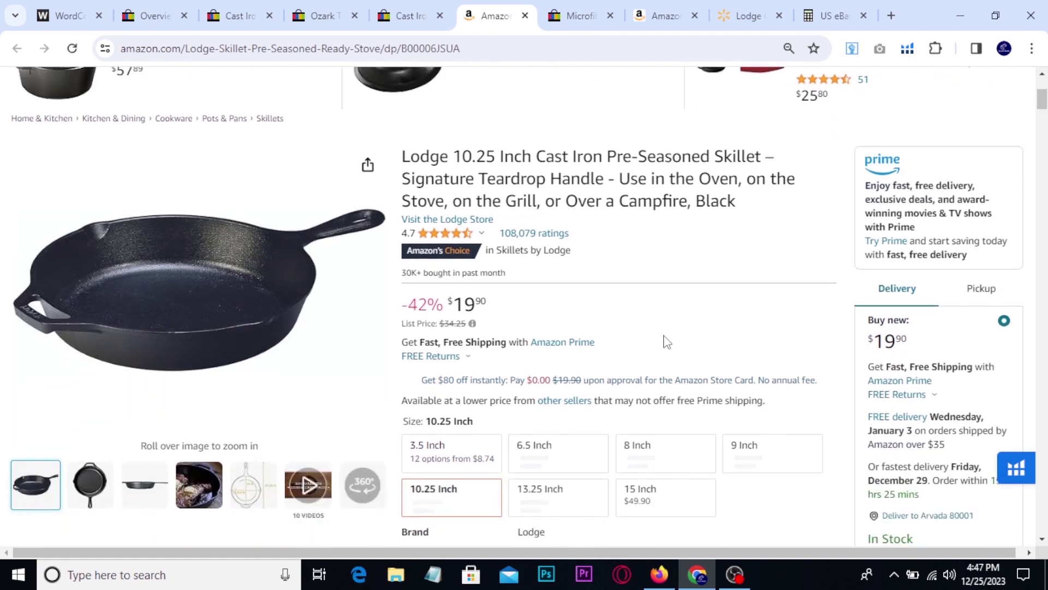
drag(457, 302, 494, 309)
Step: Mark the eBay price of the three-piece microfiber golf towel and the matching Handy Picks price on Amazon, clearing each mark
click(580, 12)
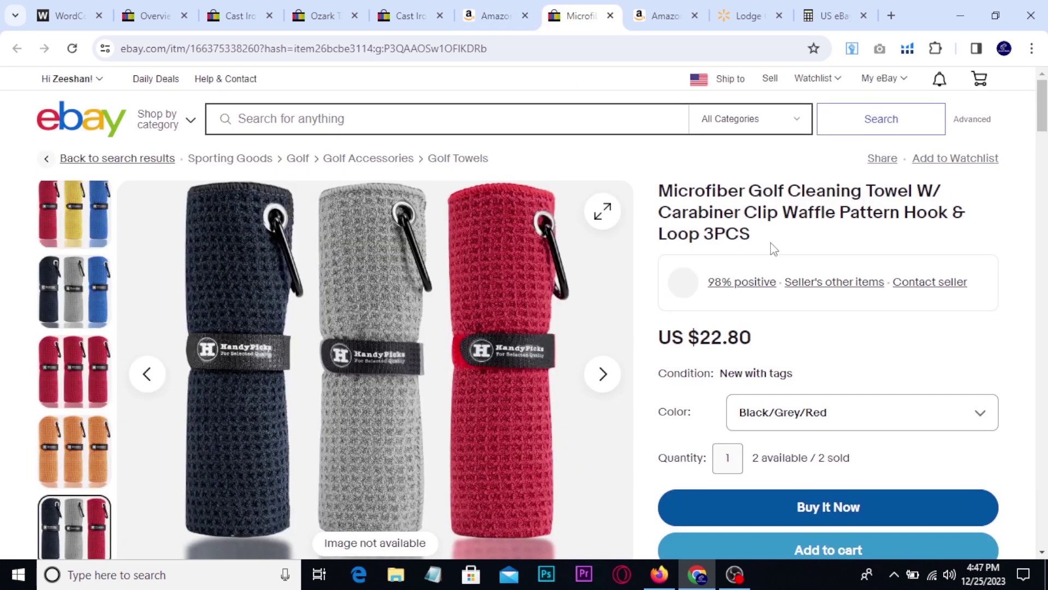
mouse_move(643, 311)
mouse_down()
mouse_move(721, 329)
mouse_move(785, 360)
mouse_up()
key(Escape)
click(658, 7)
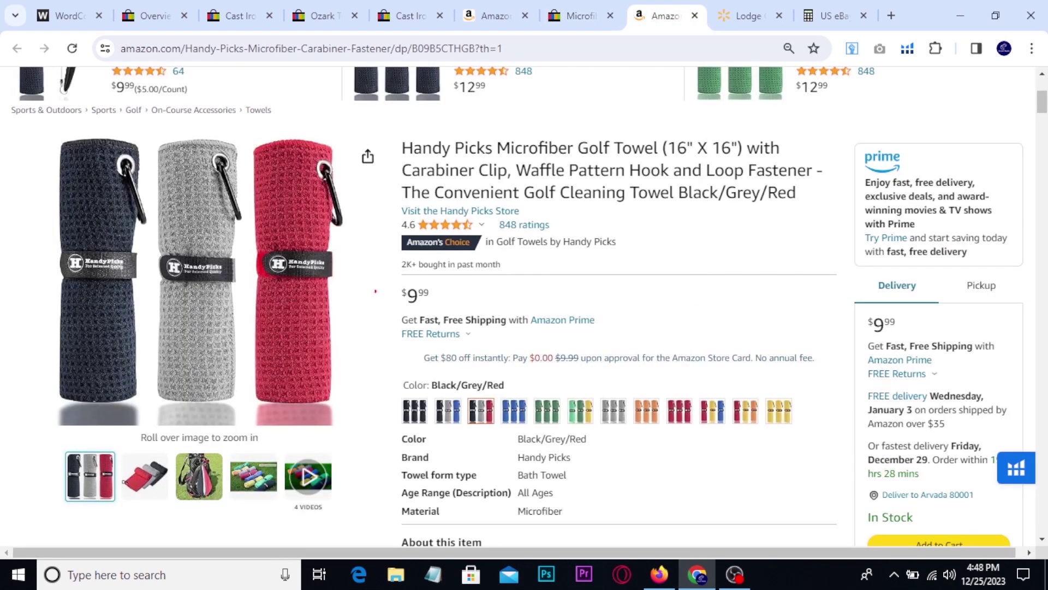
mouse_move(379, 274)
mouse_down()
mouse_move(470, 324)
mouse_move(496, 274)
mouse_up()
key(Escape)
Step: Recheck the golf towel's highlighted eBay selling price against the Amazon source price
click(578, 15)
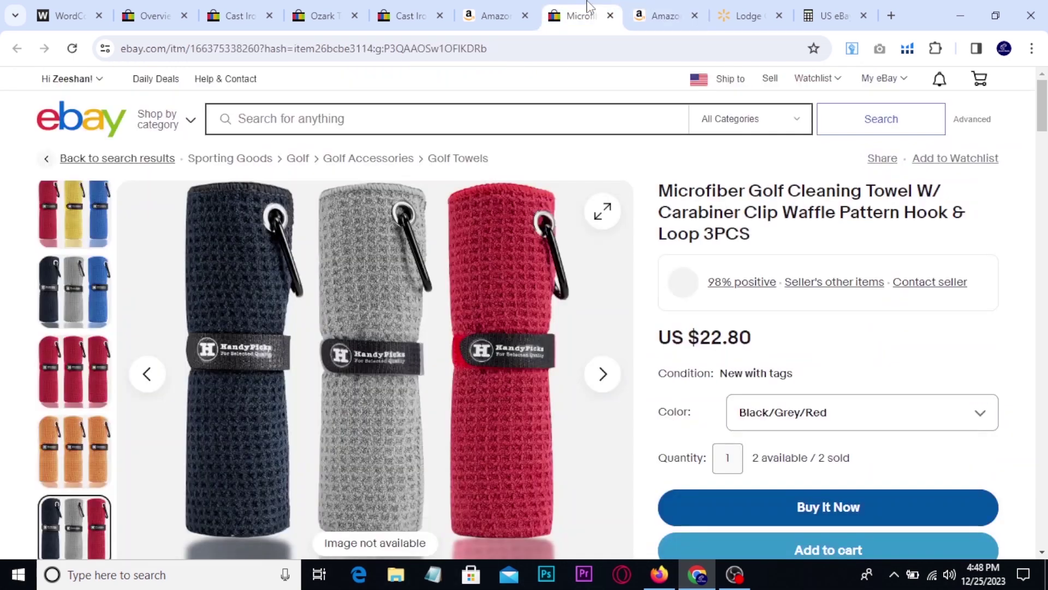
drag(688, 337, 751, 337)
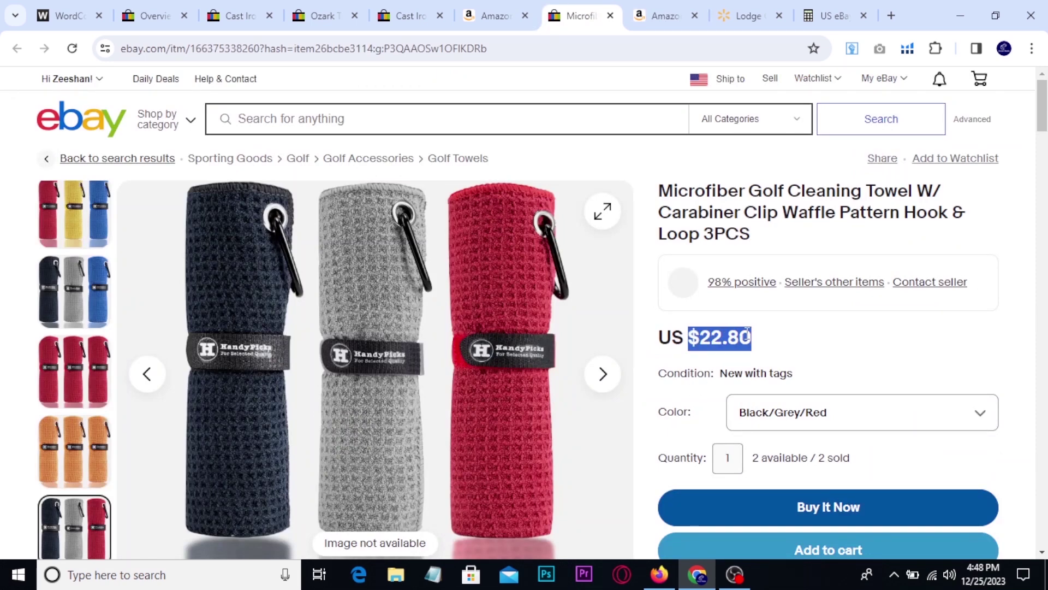
click(661, 7)
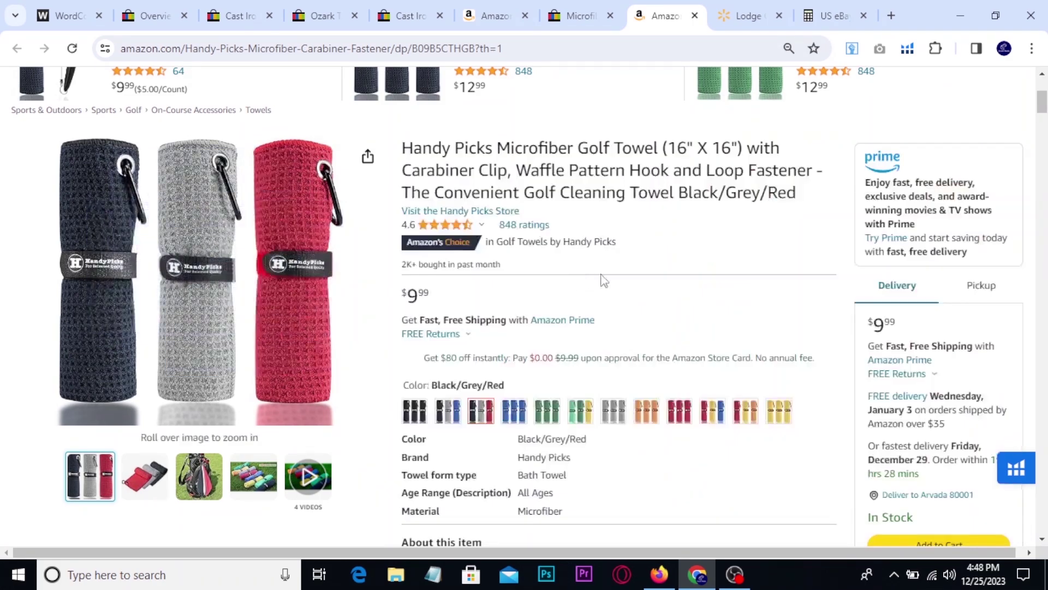
Step: Open the US eBay fees calculator and check the golf towel's sold price and item cost entries
click(831, 4)
scroll(771, 277, up, 5)
drag(578, 221, 513, 232)
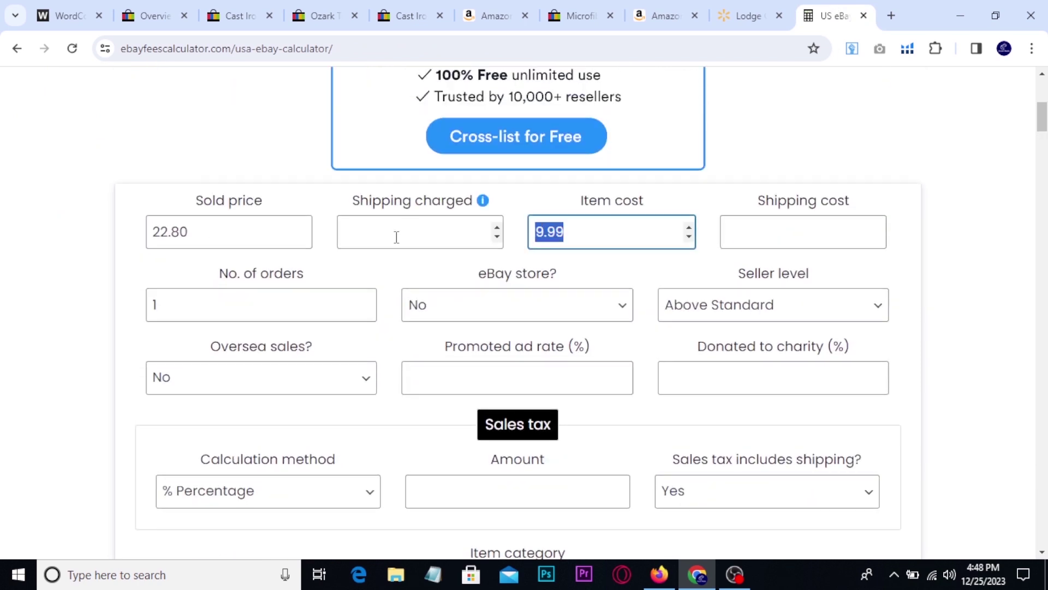
drag(206, 231, 84, 236)
click(84, 236)
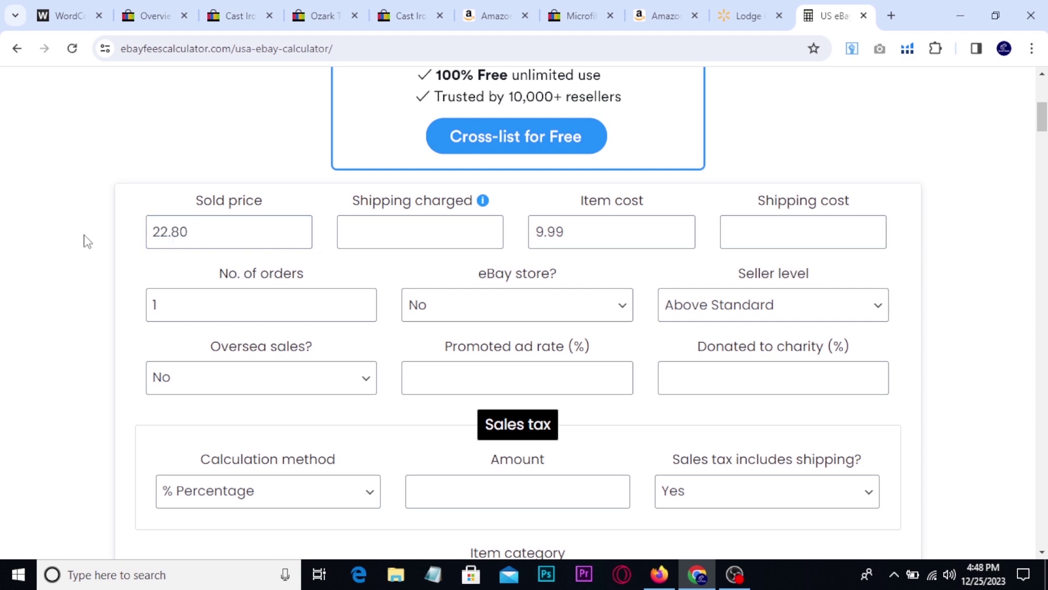
Step: Examine the calculator's eBay fee and profit results for Sporting Goods, temporarily marking the total profit on screen
scroll(84, 239, down, 10)
scroll(304, 245, up, 3)
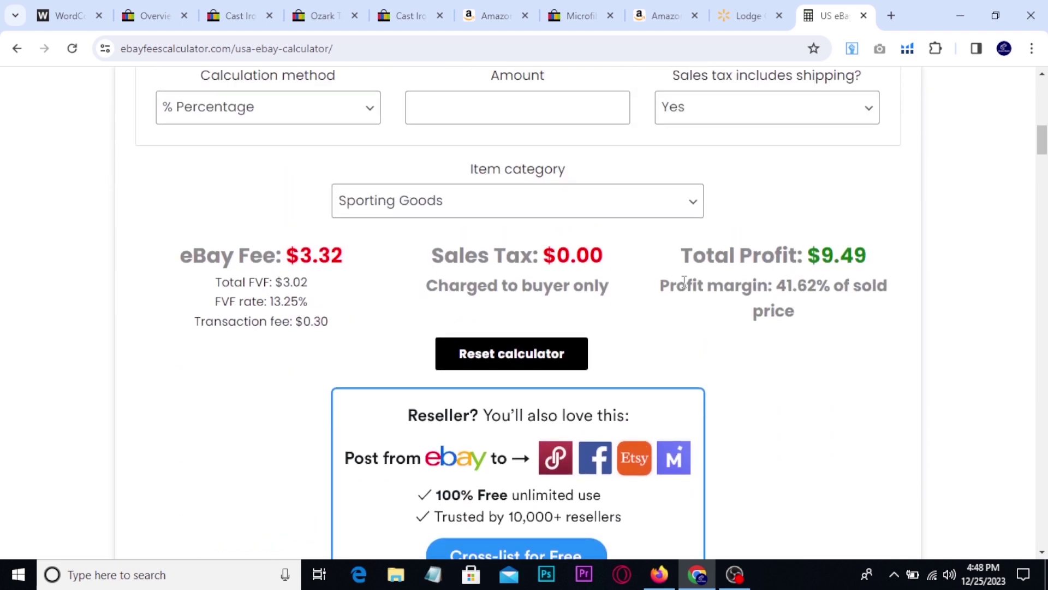
drag(795, 229, 883, 267)
mouse_move(902, 249)
mouse_down()
mouse_move(904, 257)
mouse_move(925, 240)
mouse_up()
key(Escape)
Step: Go to eBay Seller Hub and open the Create listing page in a new tab
click(660, 15)
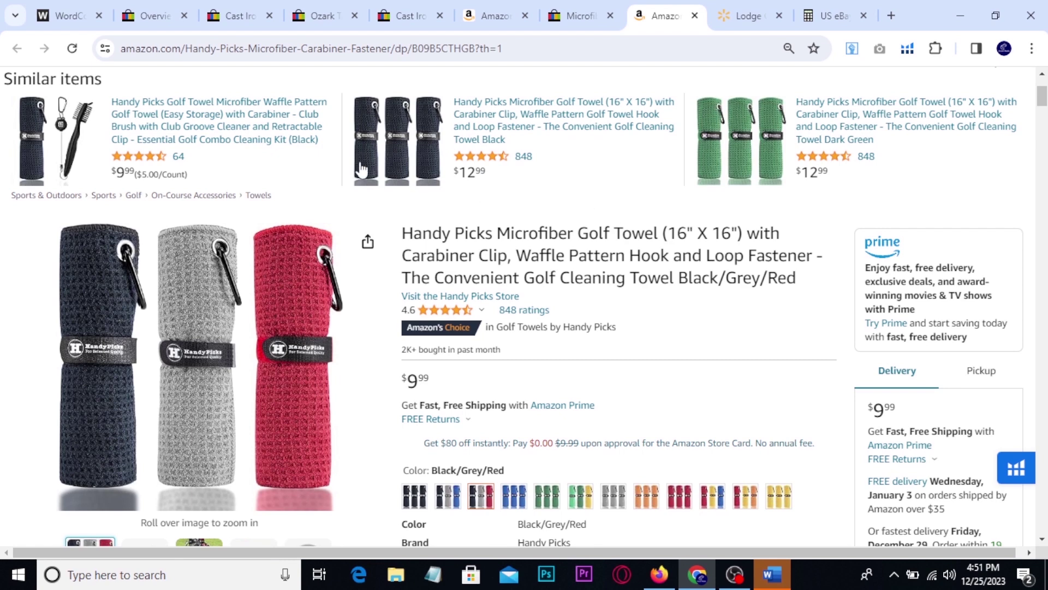
click(153, 16)
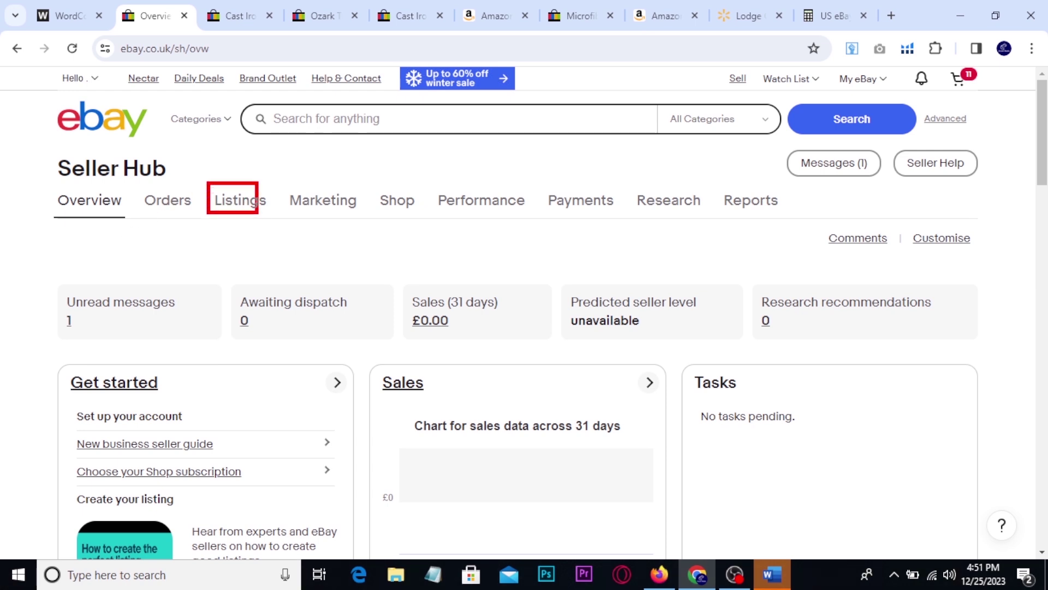
mouse_move(249, 215)
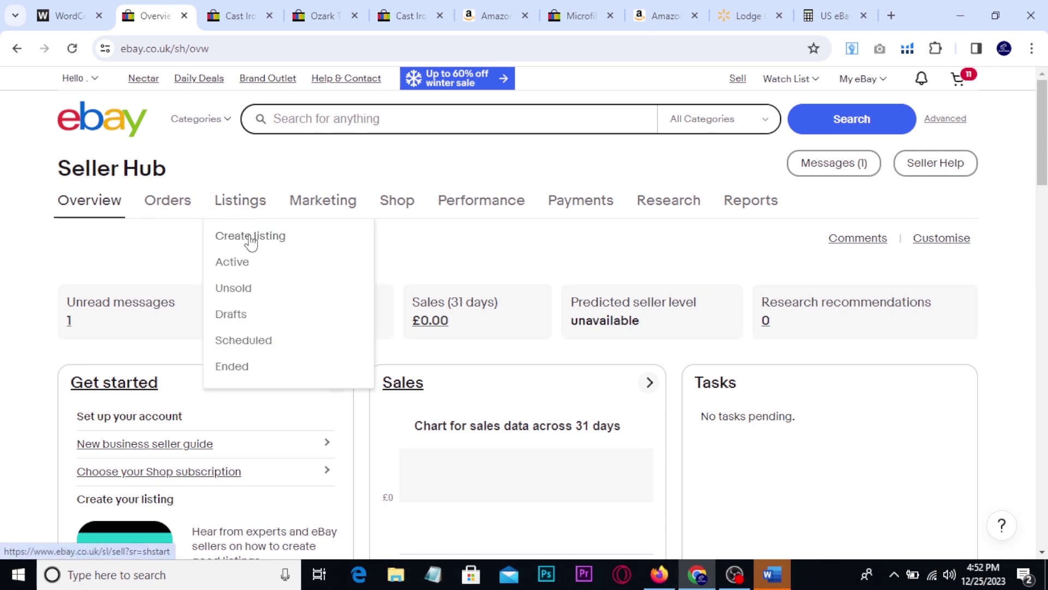
middle_click(250, 237)
mouse_move(240, 207)
key(ctrl+Tab)
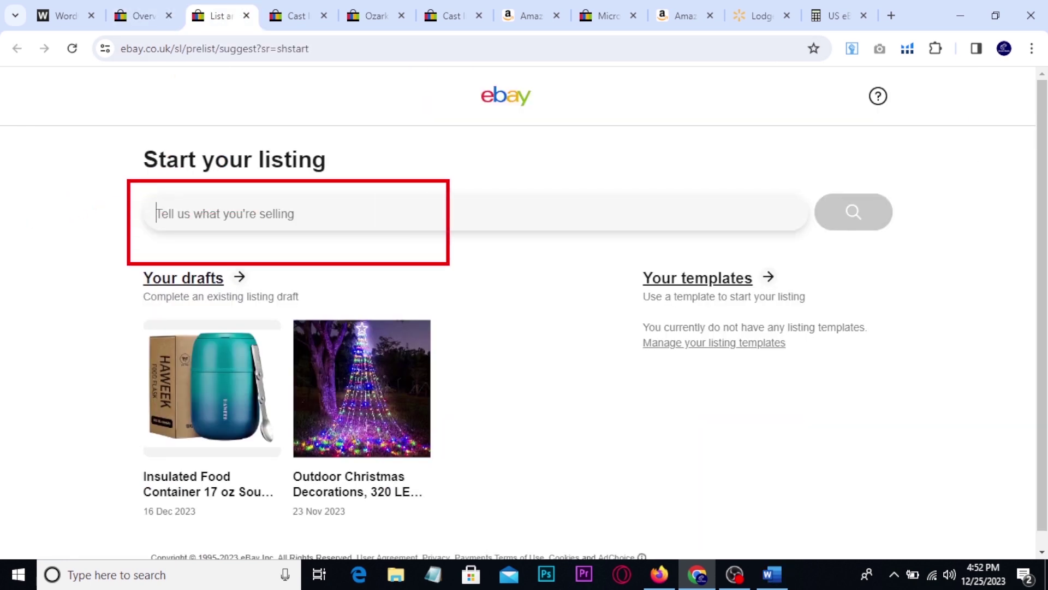
Step: Copy the title "3PCS Microfiber Golf Cleaning Towel W/ Carabiner Clip Waffle Pattern Hook & Loop" from the Word document and return to eBay's listing page
click(686, 9)
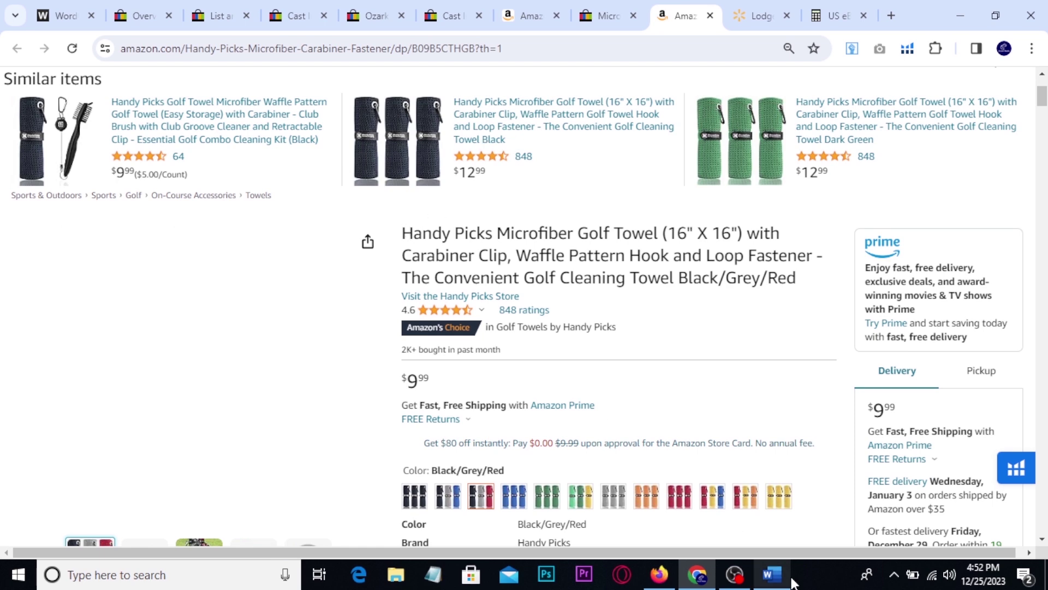
click(781, 575)
drag(516, 247, 305, 225)
key(ctrl+c)
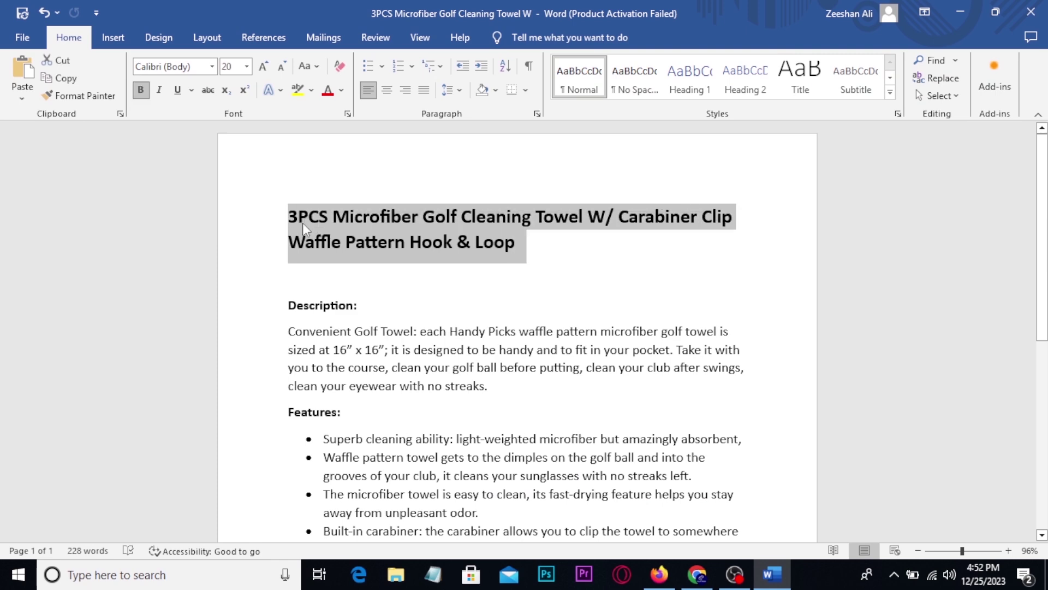
click(691, 570)
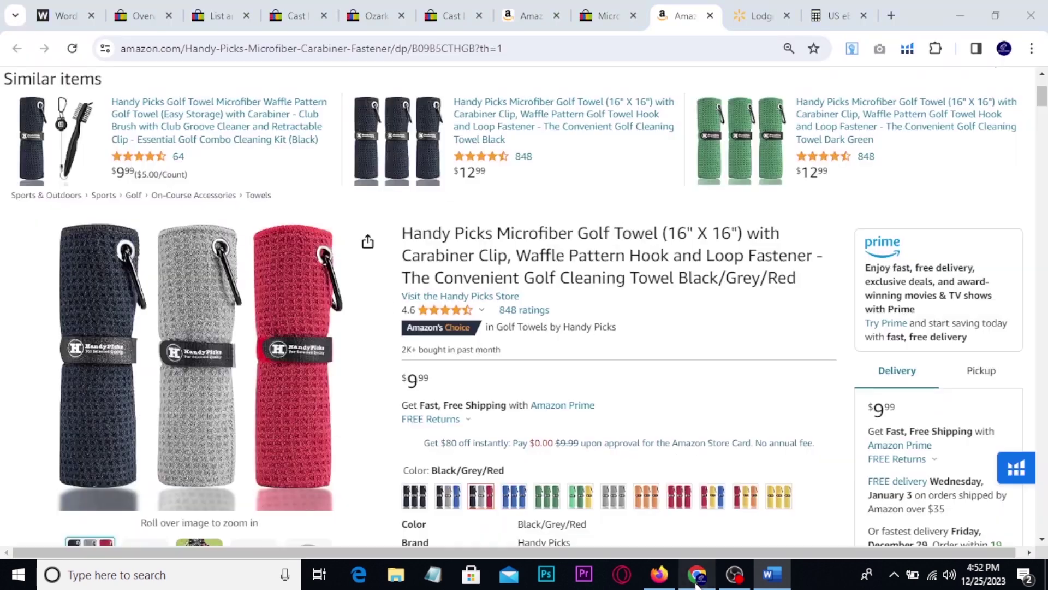
click(219, 15)
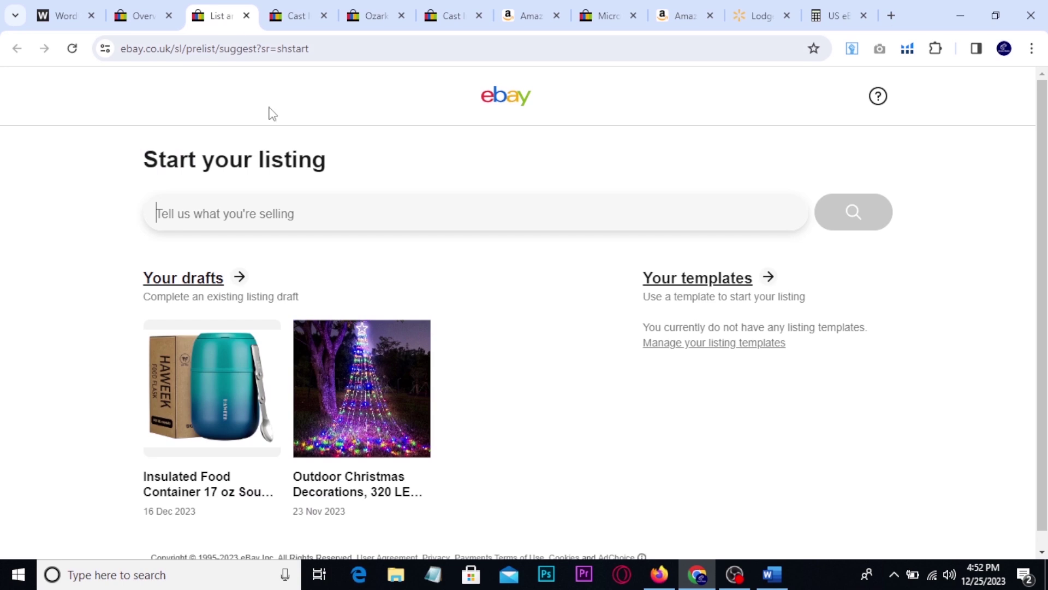
Step: Start an eBay listing for "3PCS Microfiber Golf Cleaning Towel W/ Carabiner Clip Waffle Pattern Hook & Loop" without a match, in New with tags condition
key(ctrl+v)
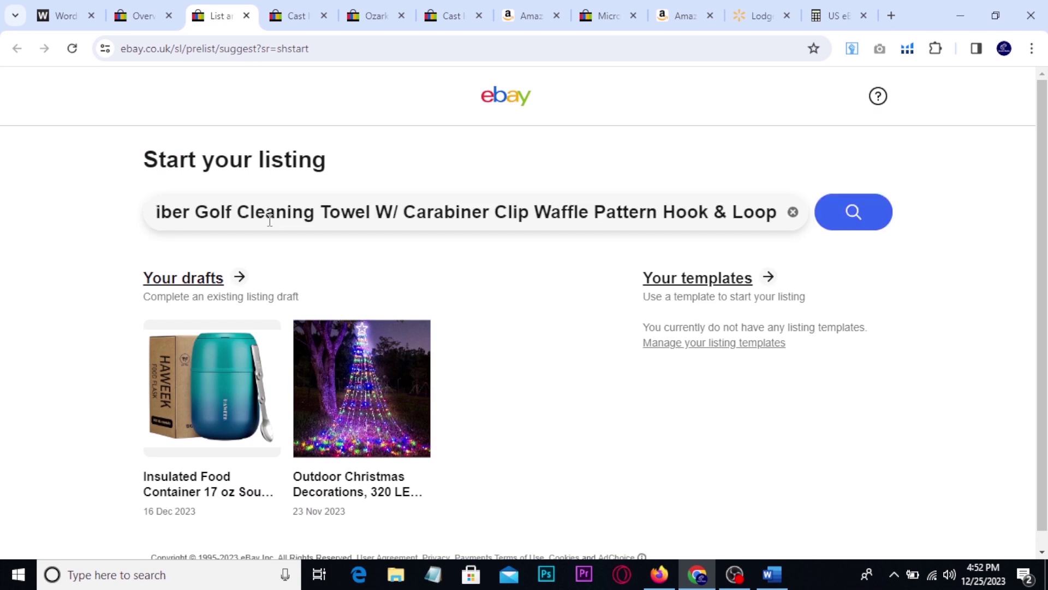
click(852, 215)
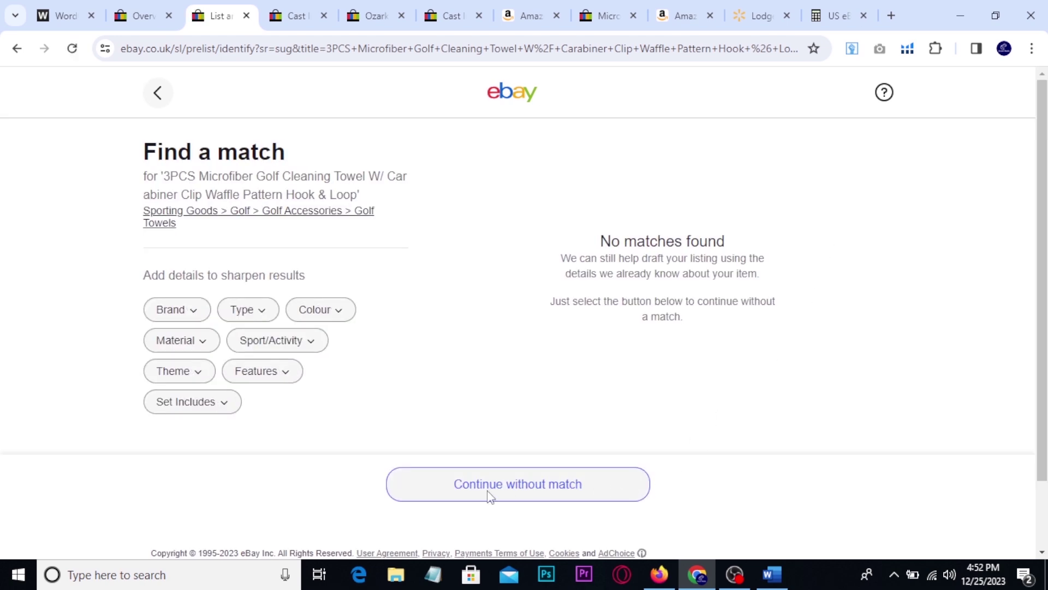
click(490, 494)
click(315, 187)
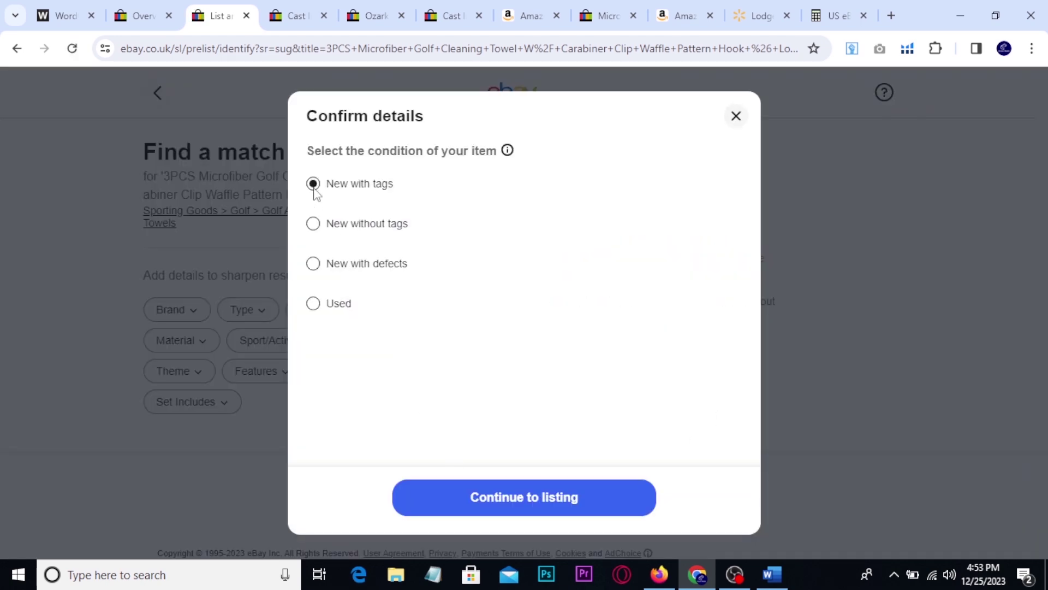
click(493, 500)
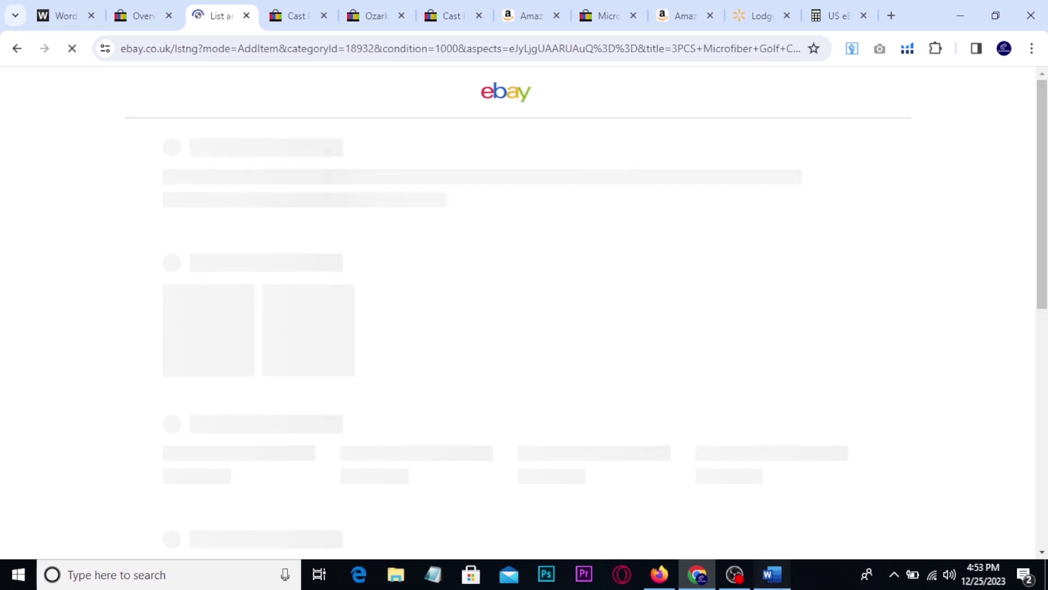
Step: Switch to the Word document and review the golf towel's title, description and features
click(771, 574)
scroll(572, 423, down, 3)
scroll(454, 346, up, 3)
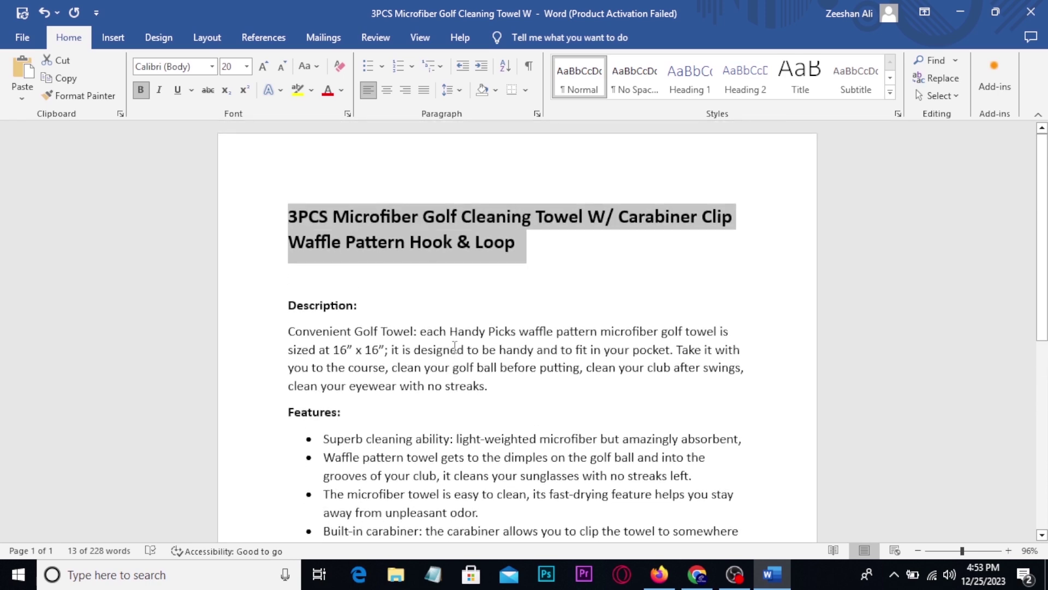
click(429, 243)
drag(517, 243, 288, 216)
scroll(330, 254, down, 6)
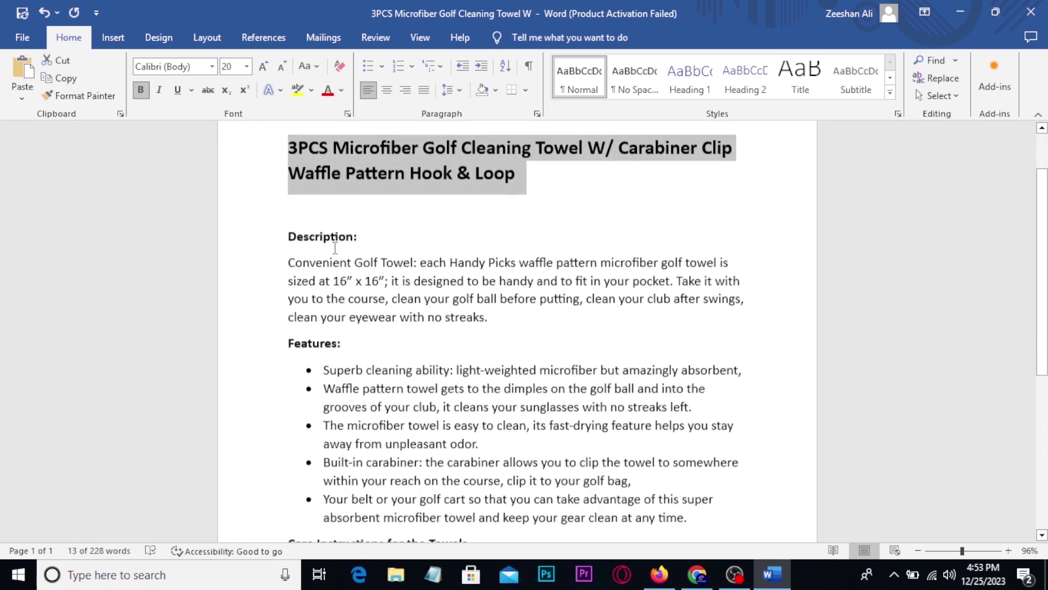
Step: Compare the towel write-up in Word with the feature bullets and care instructions on the Amazon product page
scroll(355, 262, down, 5)
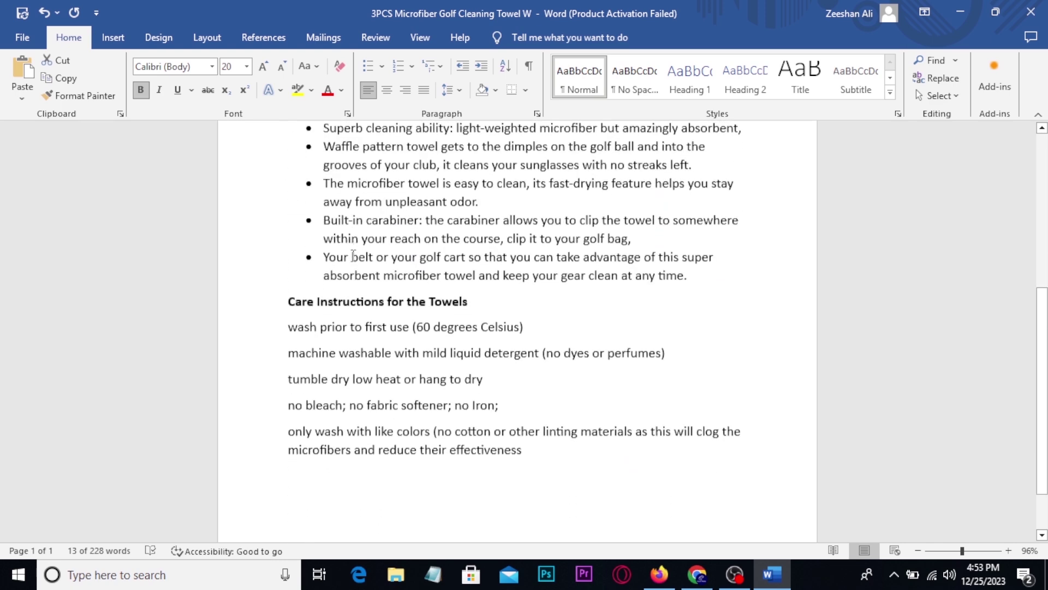
click(699, 578)
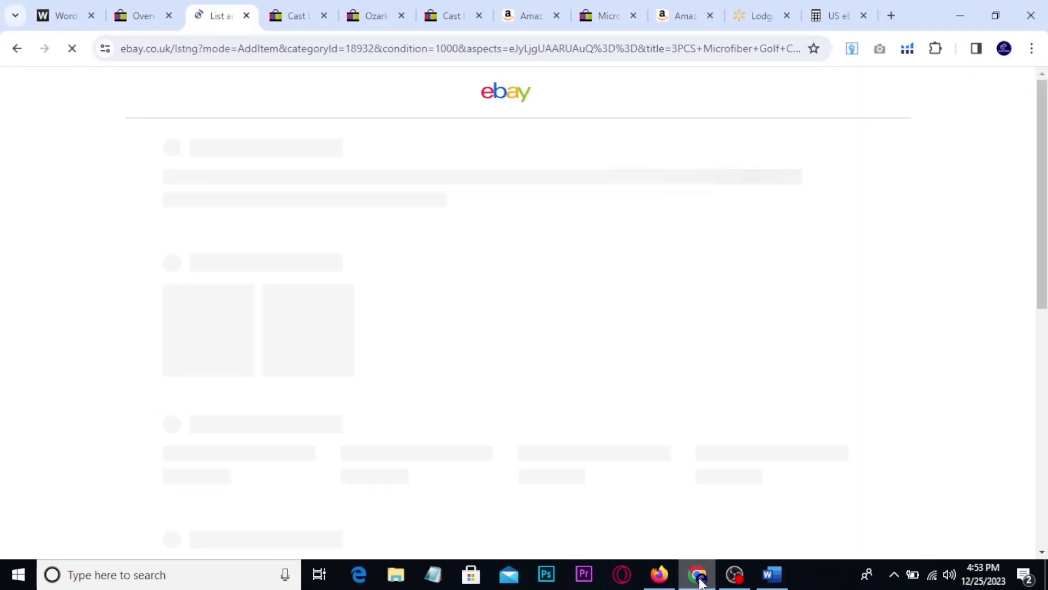
click(680, 17)
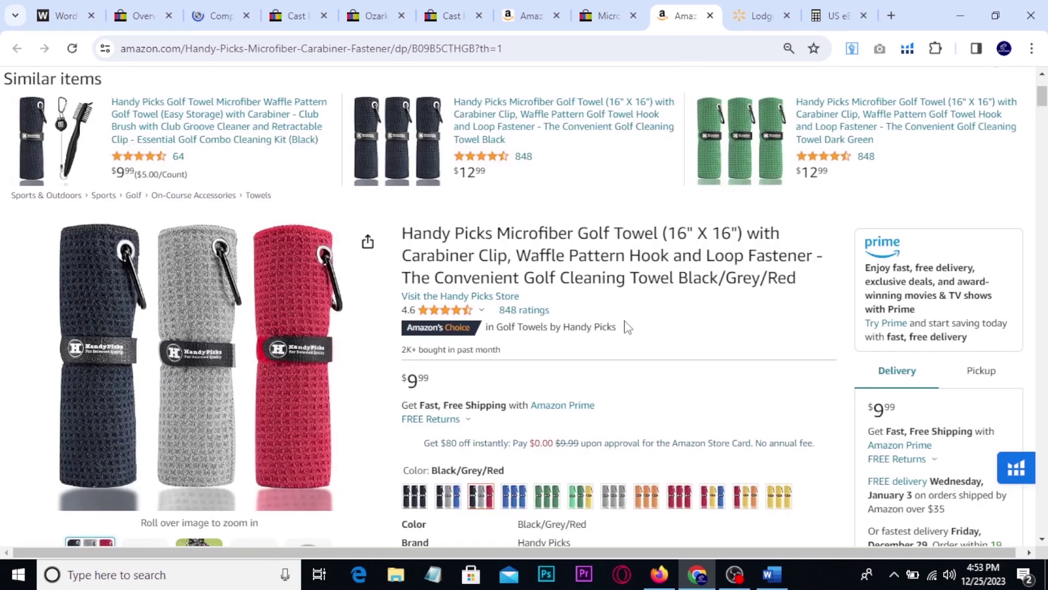
scroll(625, 327, down, 7)
drag(414, 108, 633, 259)
scroll(652, 271, down, 20)
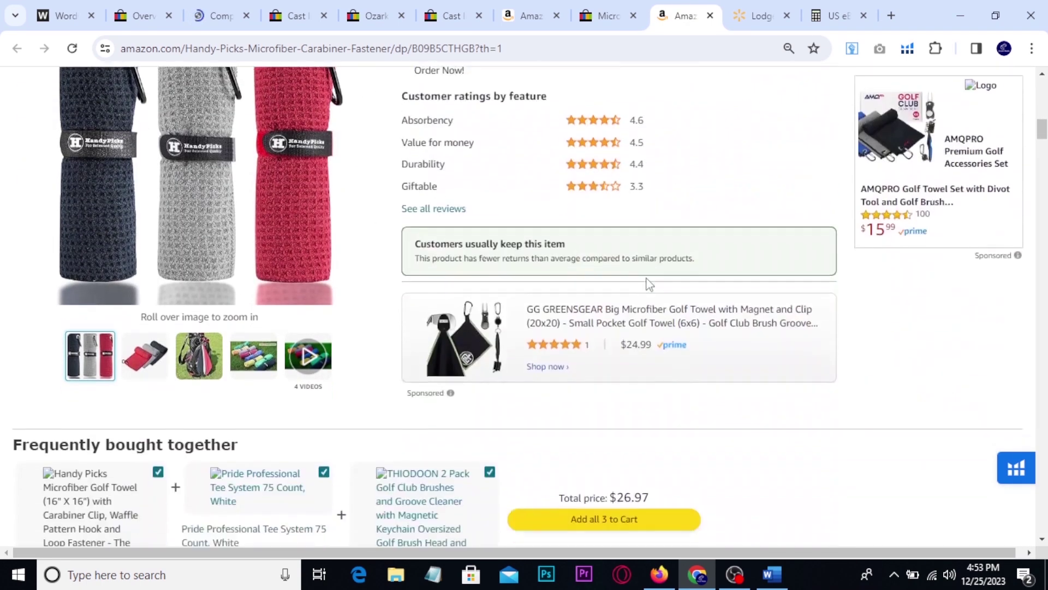
scroll(646, 277, down, 20)
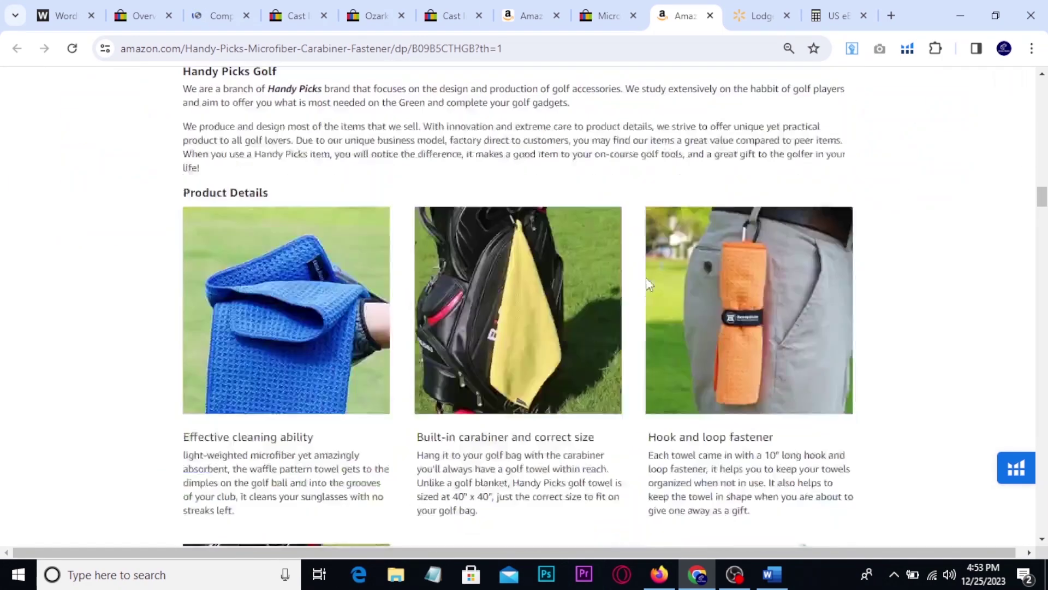
scroll(634, 269, down, 5)
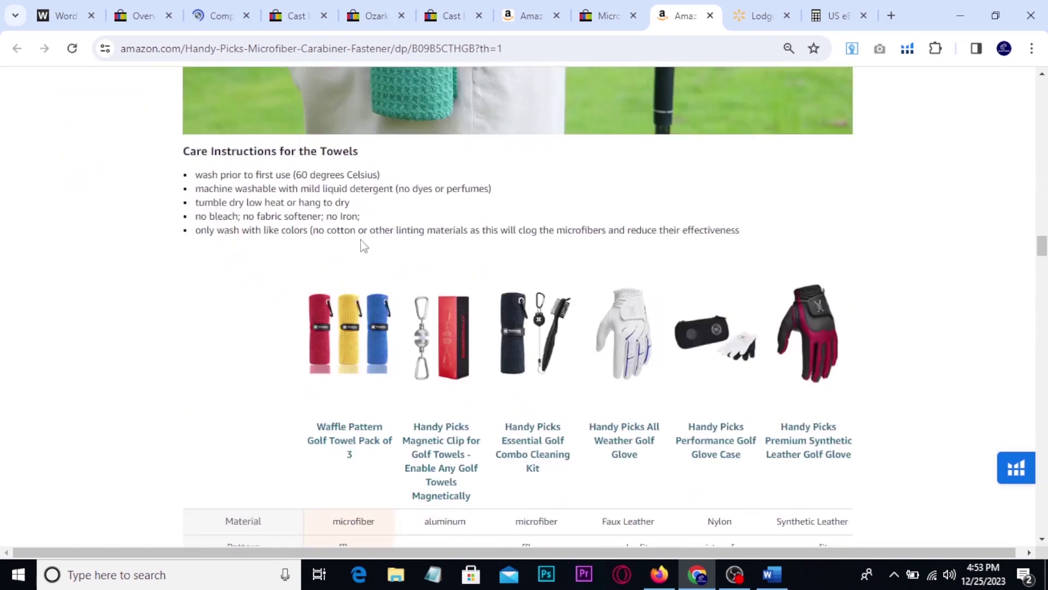
drag(182, 153, 764, 234)
click(776, 575)
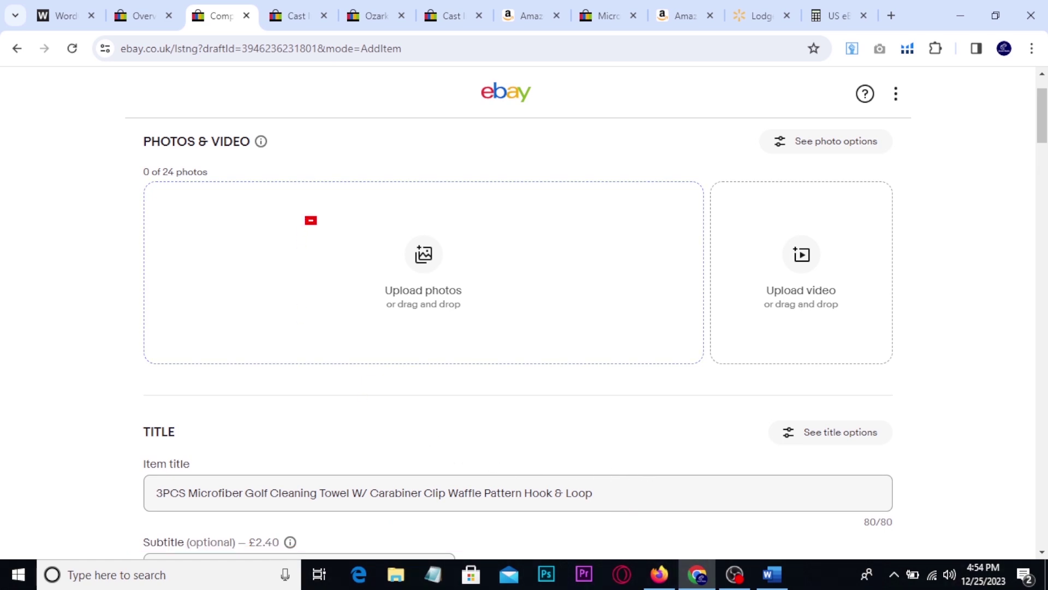
Step: Try to capture the main image of the three rolled towels from the Amazon page's expanded view as a screenshot file
click(669, 13)
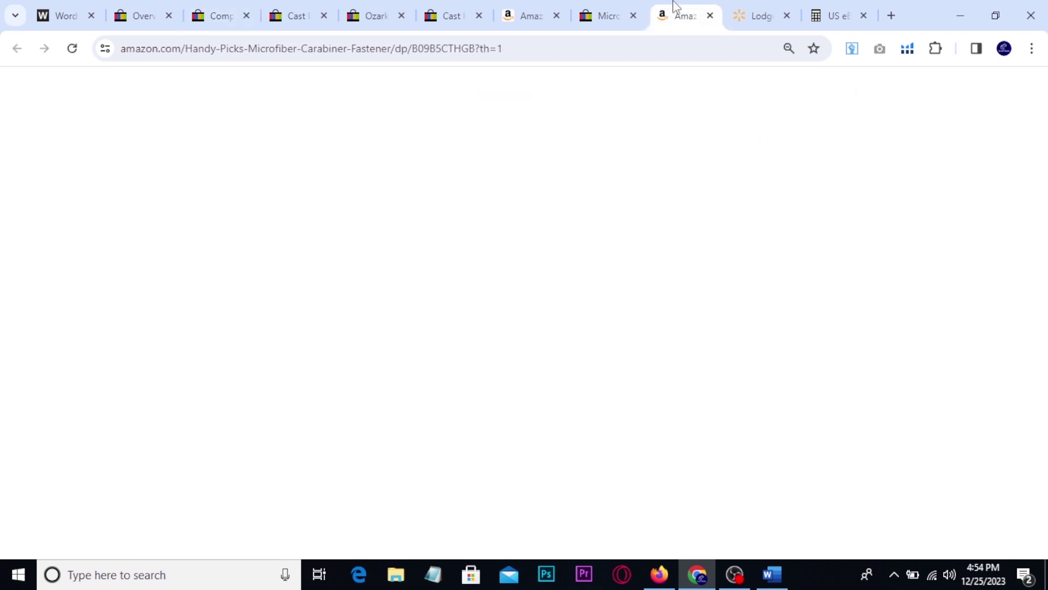
scroll(689, 170, up, 2)
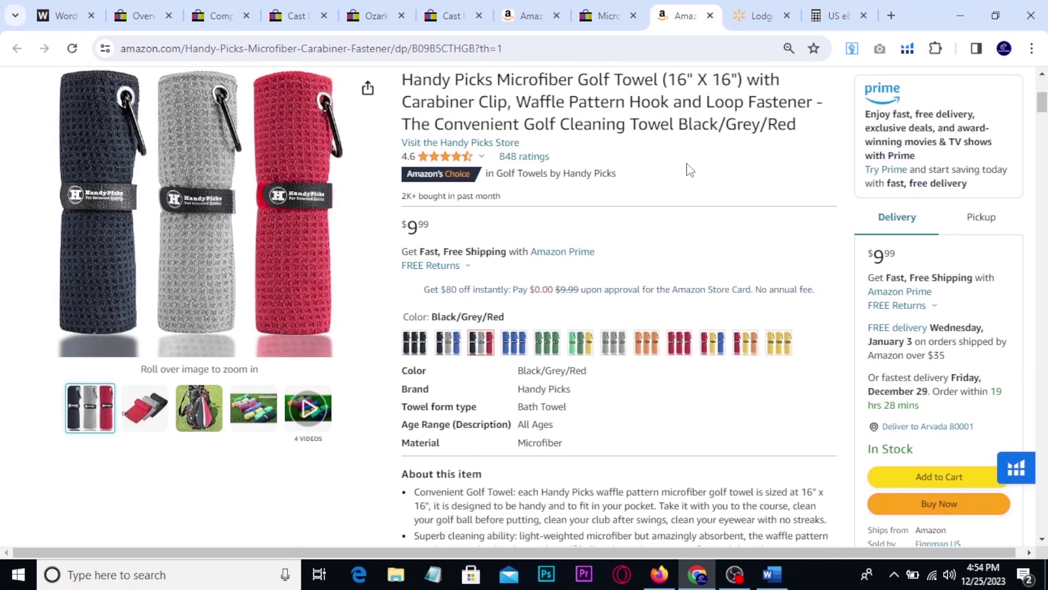
scroll(690, 175, up, 3)
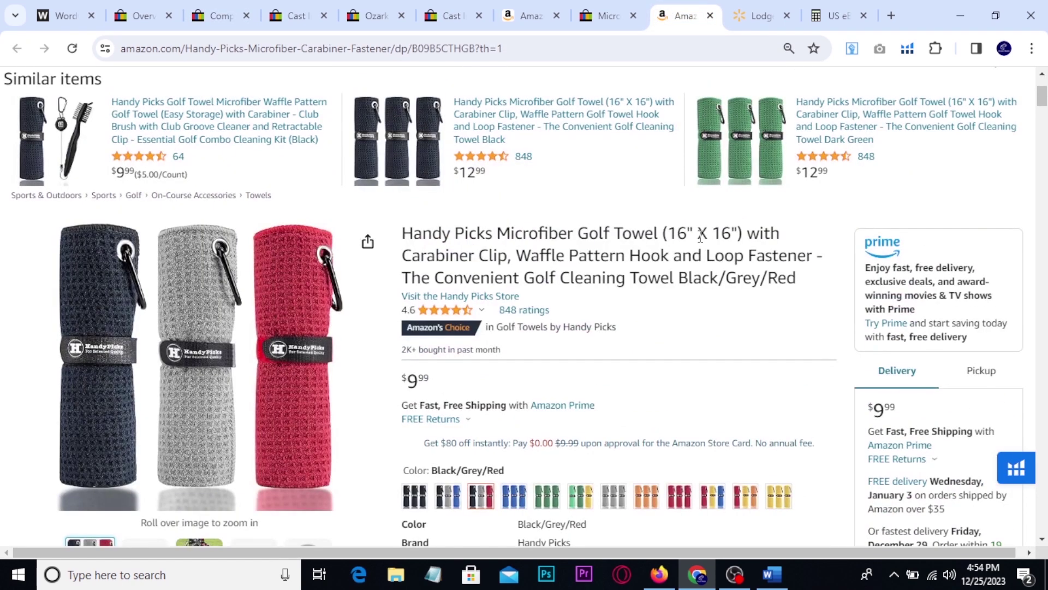
scroll(700, 235, down, 1)
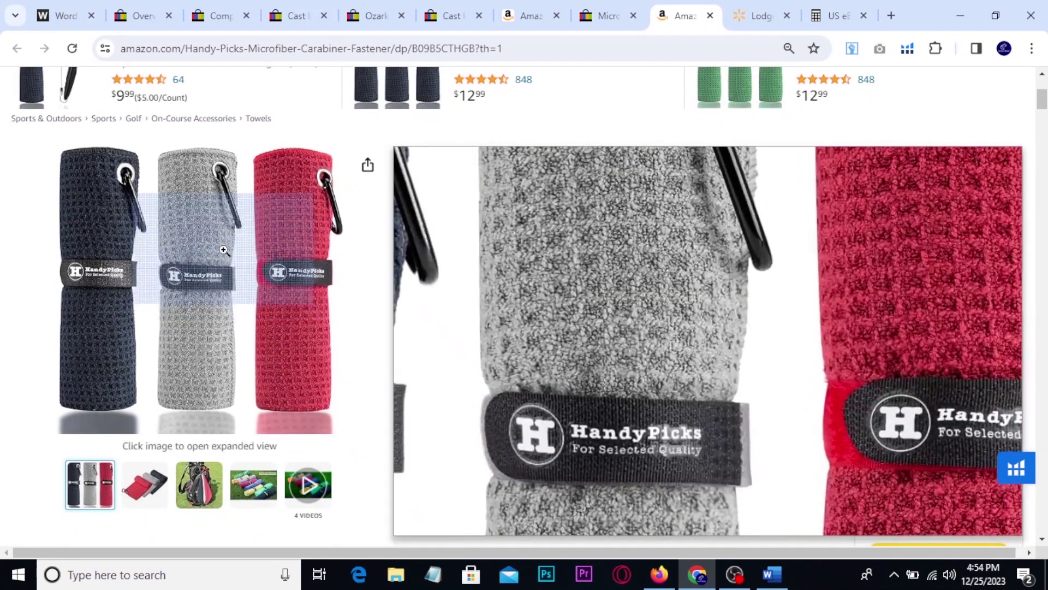
click(223, 250)
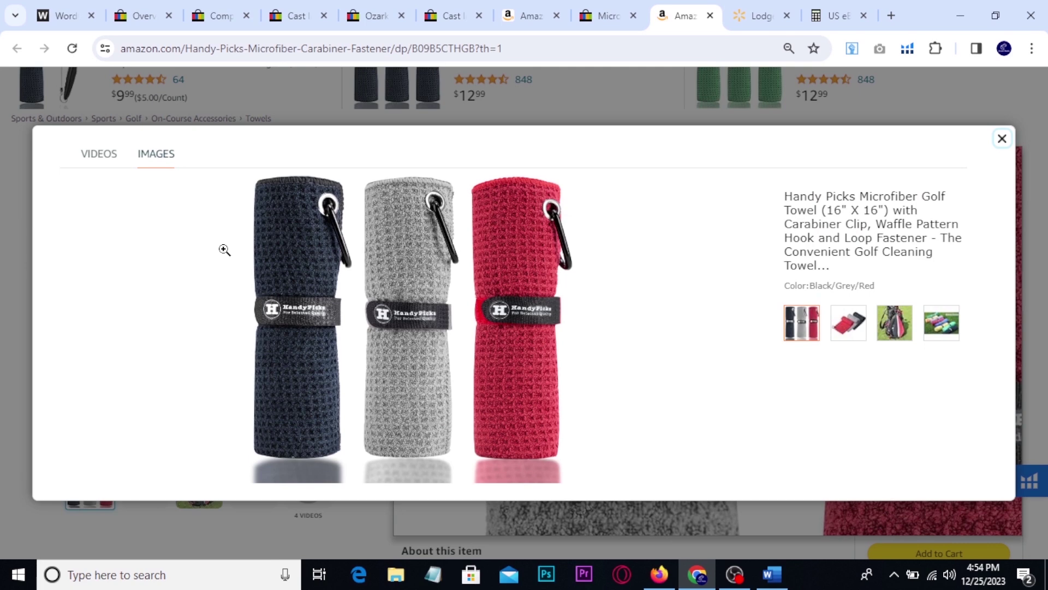
key(Print)
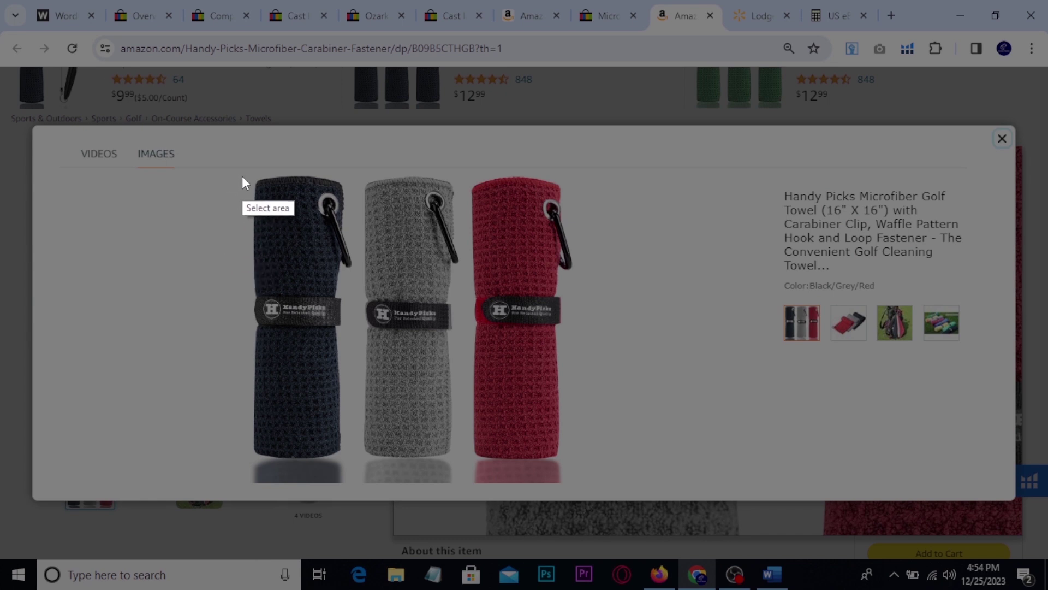
mouse_move(230, 171)
mouse_down()
mouse_move(262, 206)
mouse_move(515, 391)
mouse_move(578, 464)
mouse_move(587, 498)
mouse_move(571, 491)
mouse_up()
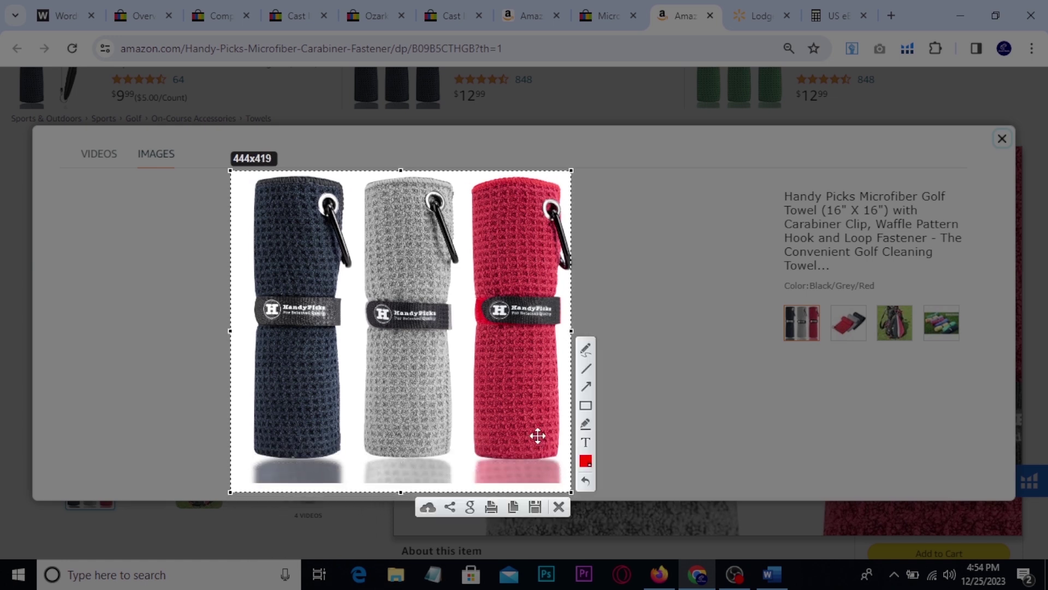
click(535, 506)
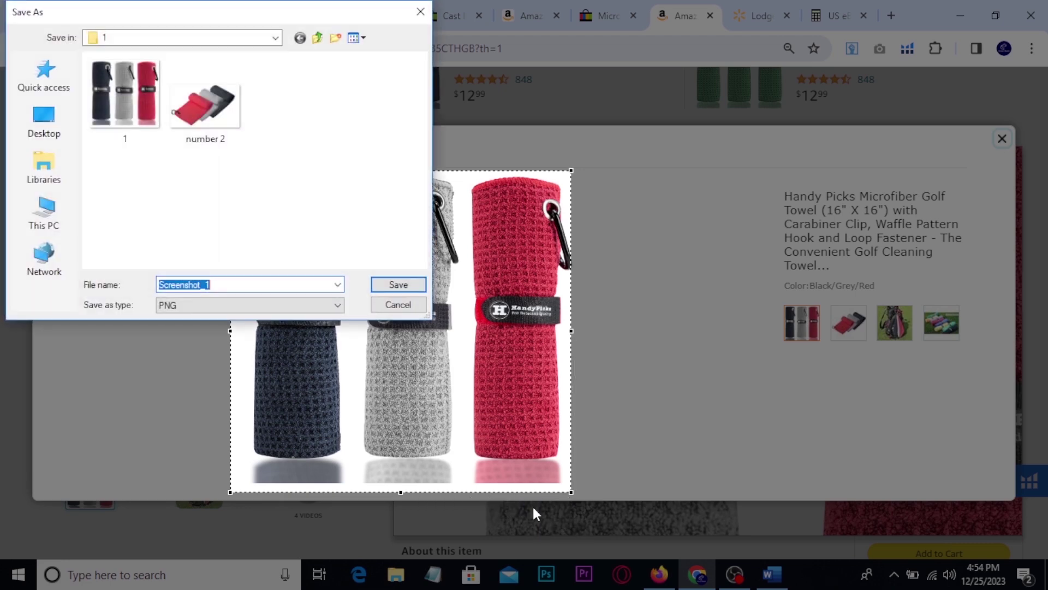
click(398, 304)
click(847, 326)
click(558, 507)
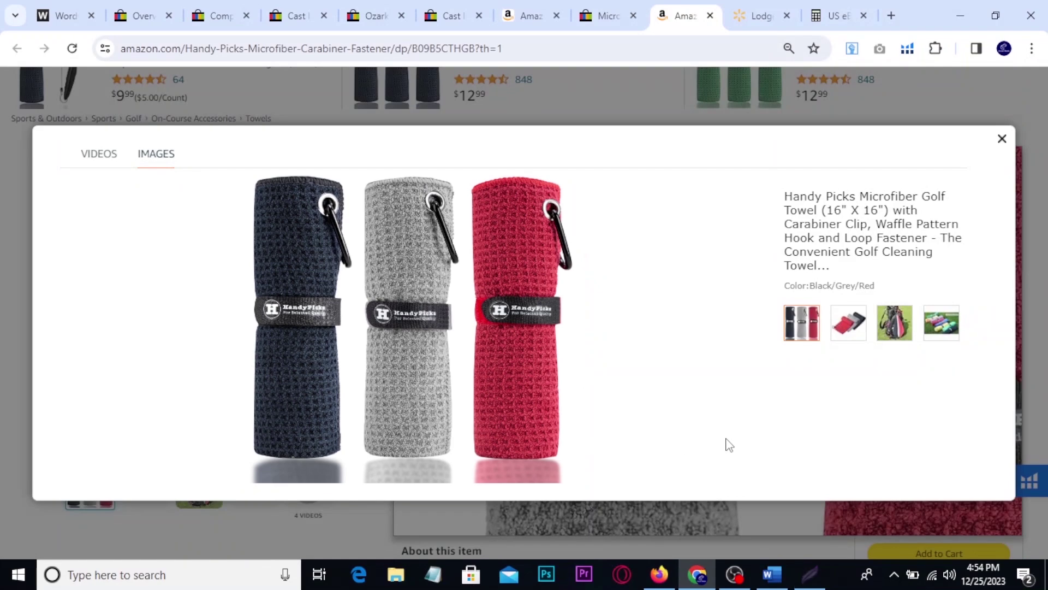
Step: Try to capture the second product image, showing the partly unrolled towels, as a screenshot
click(849, 336)
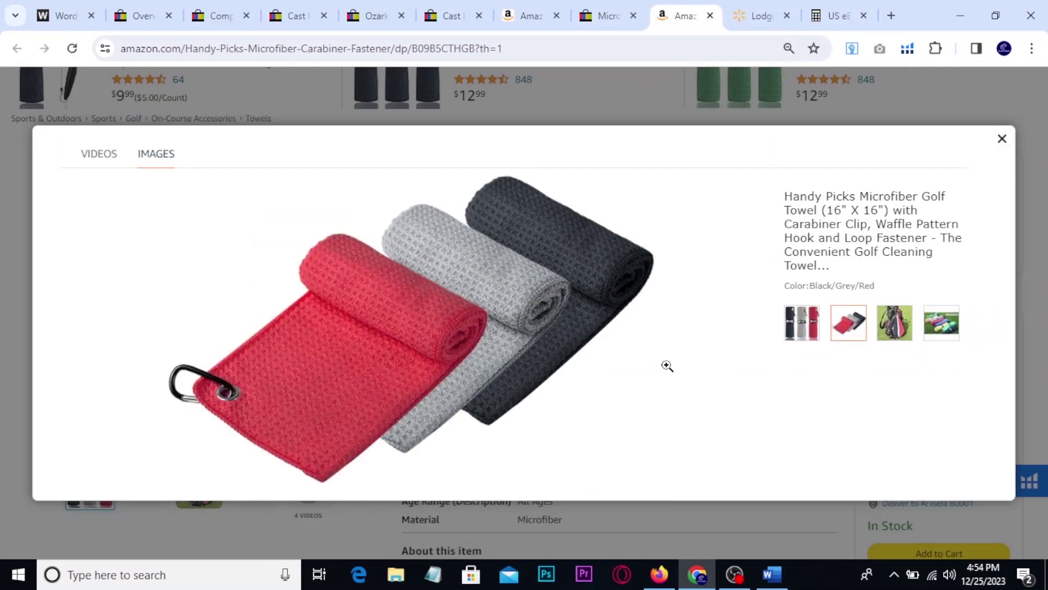
key(Print)
drag(177, 154, 709, 495)
key(Left)
key(Left)
key(Left)
key(Left)
key(Left)
key(Left)
key(Left)
key(Left)
key(Left)
key(Left)
key(Left)
key(Left)
key(Left)
key(Left)
key(Left)
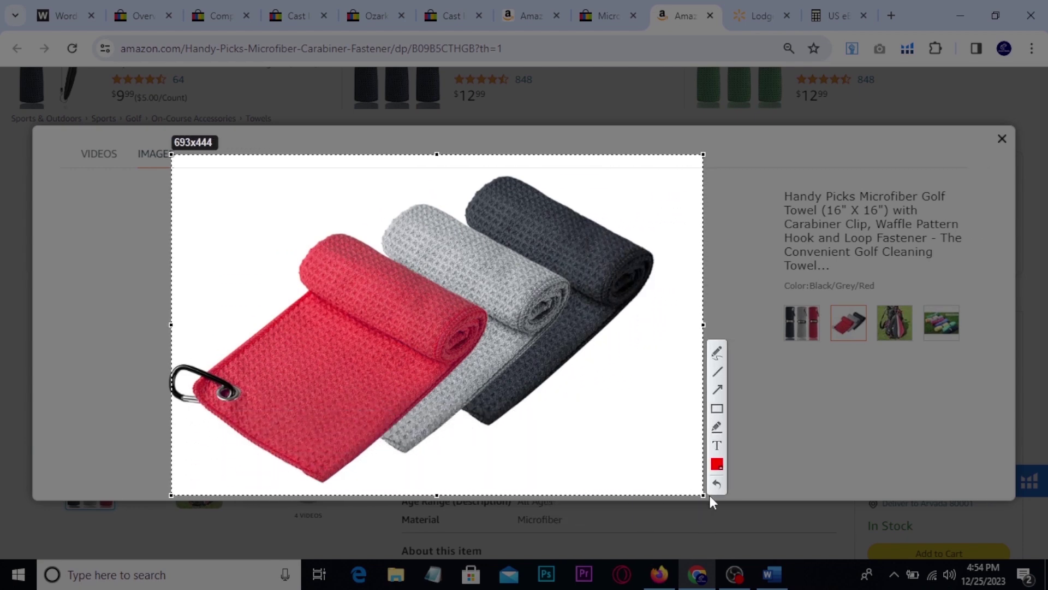
click(689, 510)
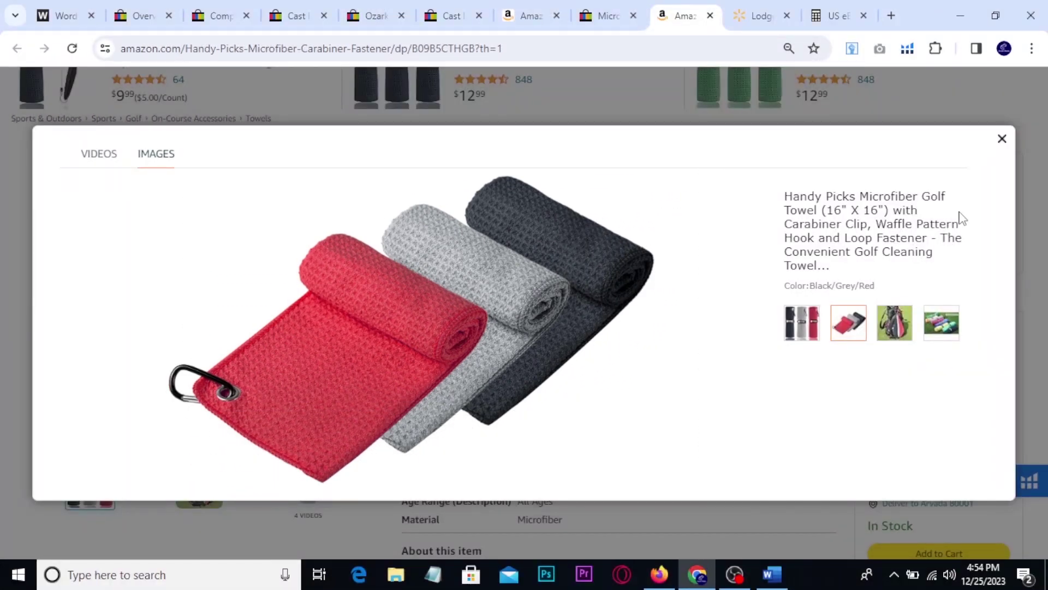
Step: Reopen the main three-towel image in expanded view and check the options for saving it
click(1003, 139)
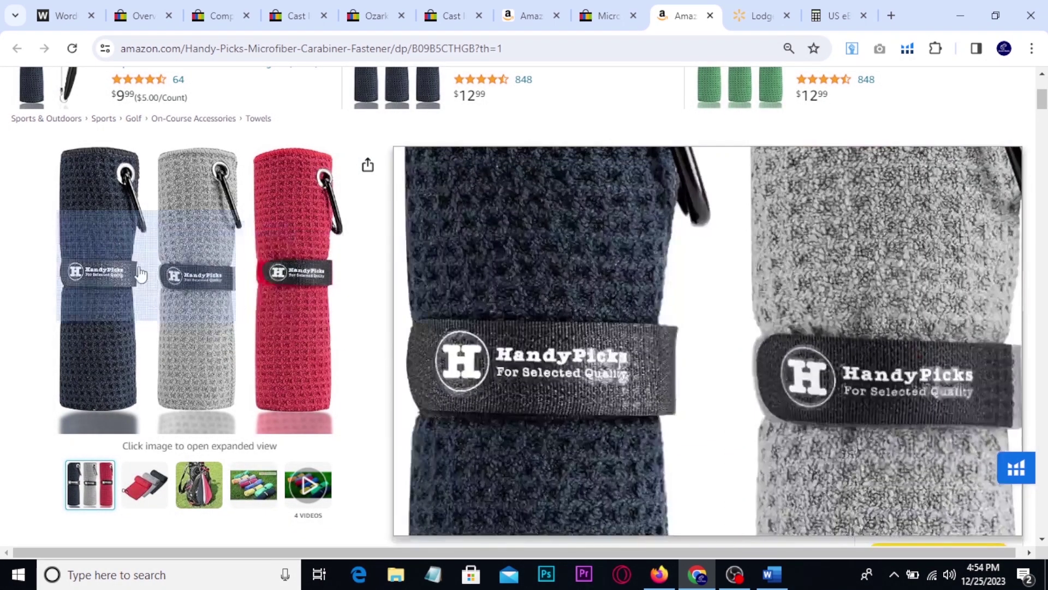
click(231, 264)
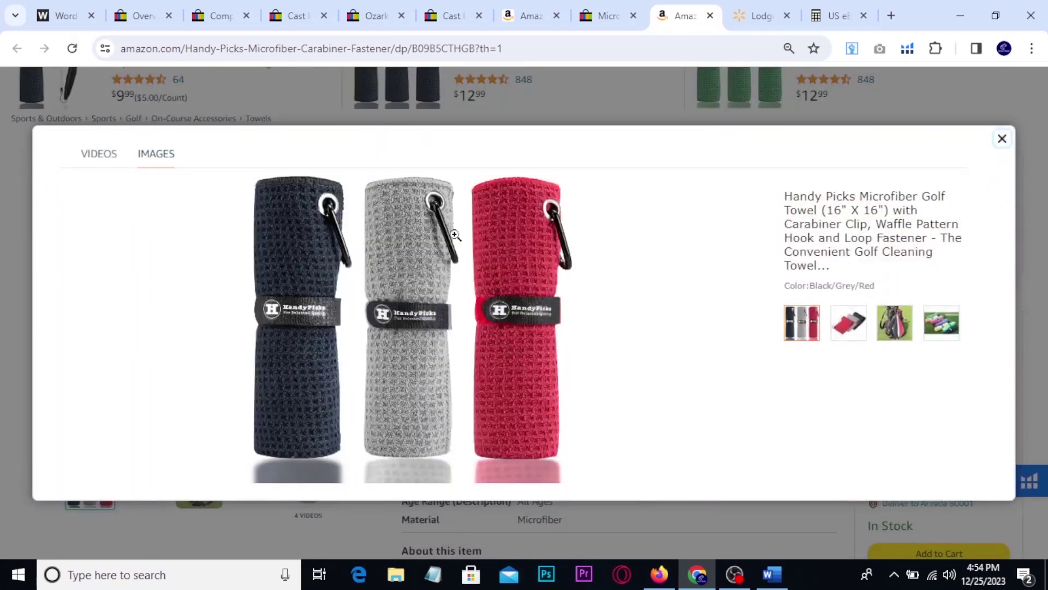
right_click(455, 235)
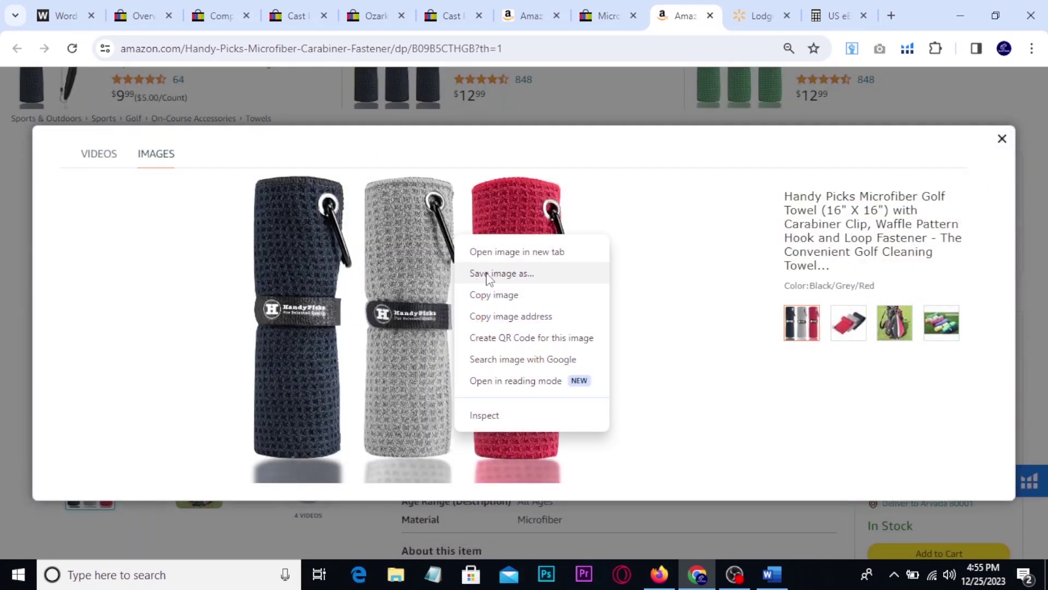
click(1002, 139)
click(1002, 140)
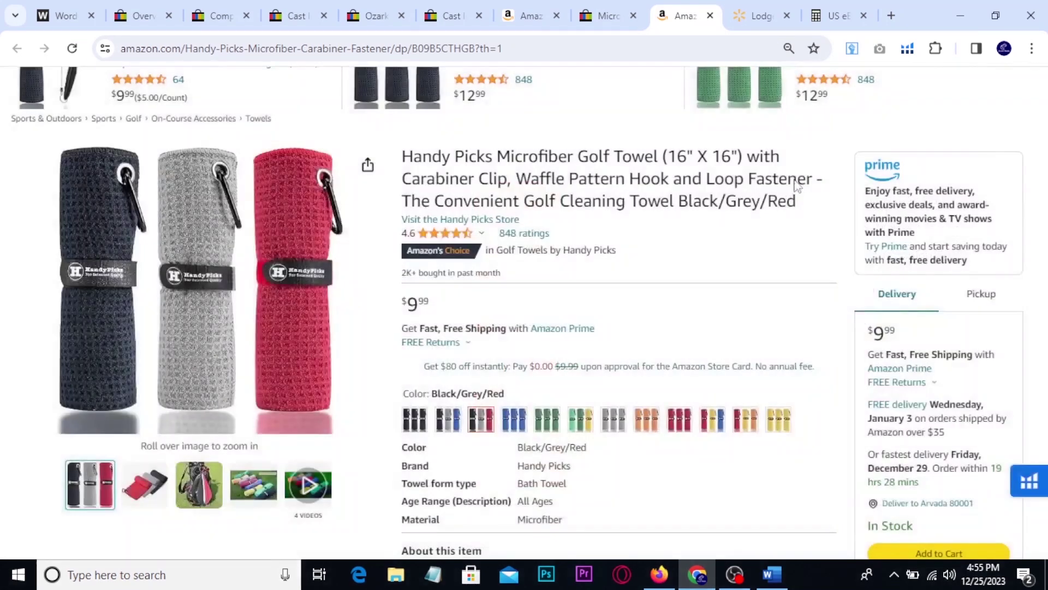
Step: Copy the text from the Description heading through the end of the care instructions in the Word document
click(772, 574)
scroll(543, 440, up, 3)
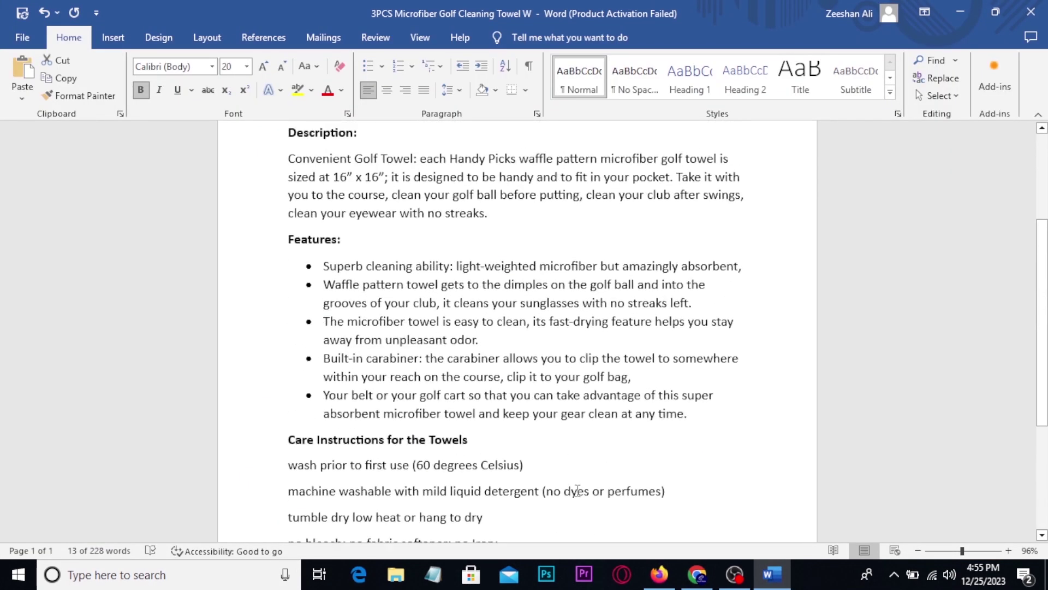
scroll(395, 331, up, 3)
drag(294, 304, 569, 387)
scroll(355, 359, down, 1)
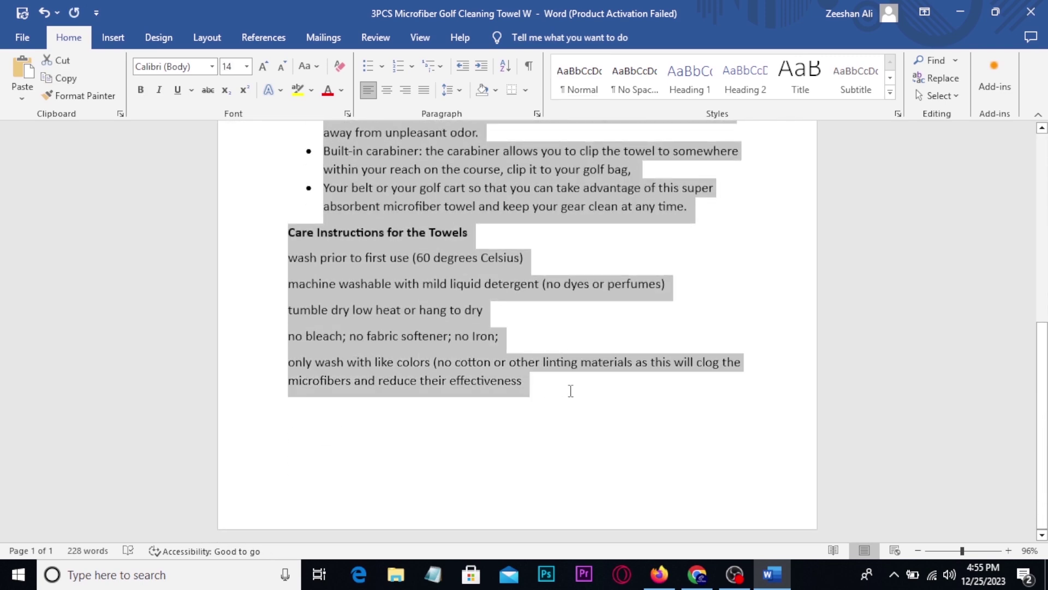
Step: Paste the copied description, features and care instructions into the description of the eBay listing in Chrome
click(697, 575)
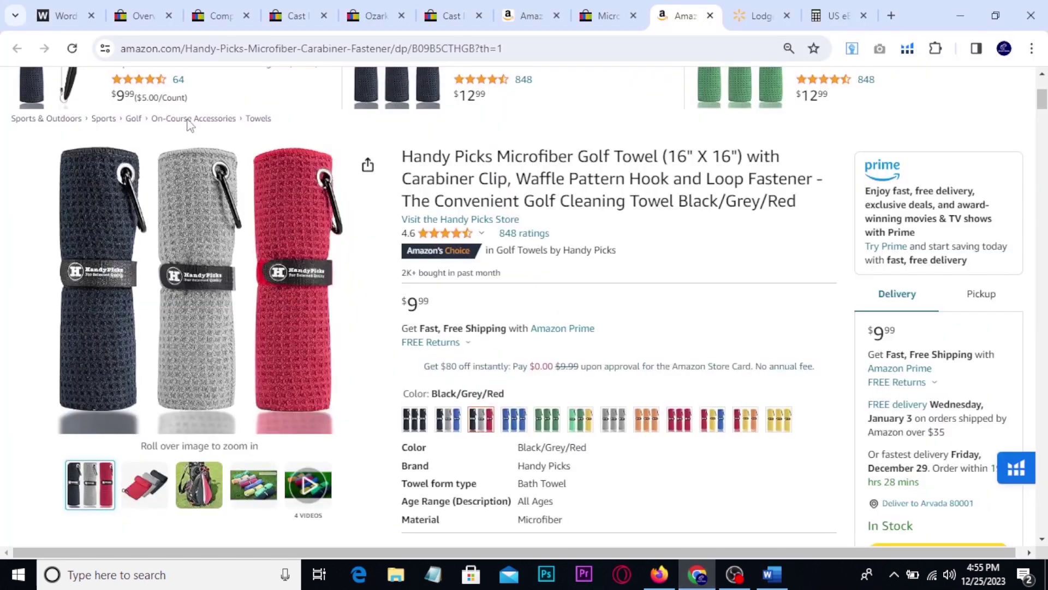
click(221, 15)
scroll(112, 376, down, 6)
scroll(112, 377, down, 20)
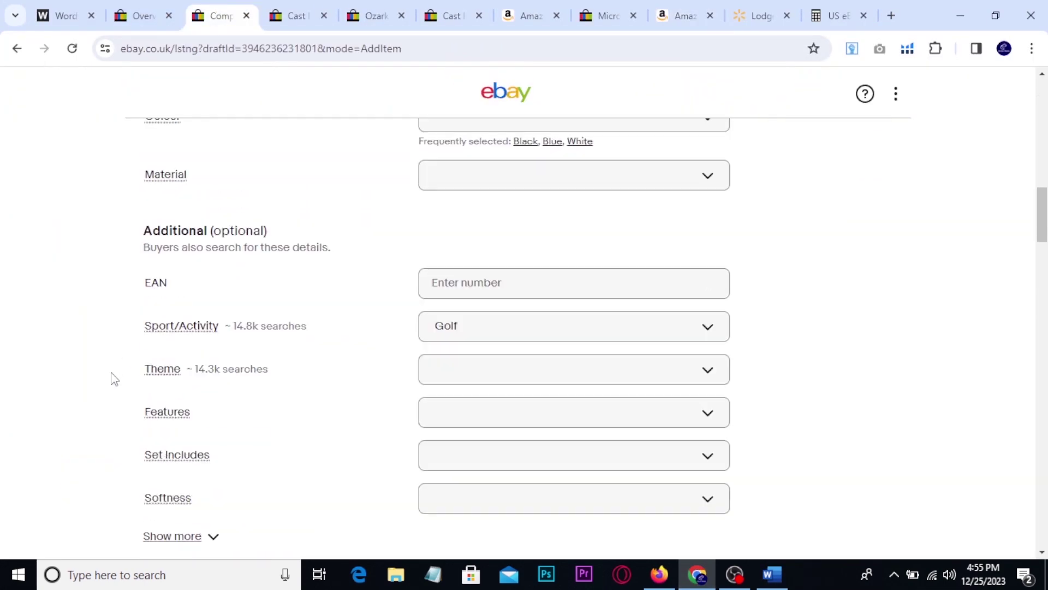
scroll(205, 236, up, 3)
click(292, 298)
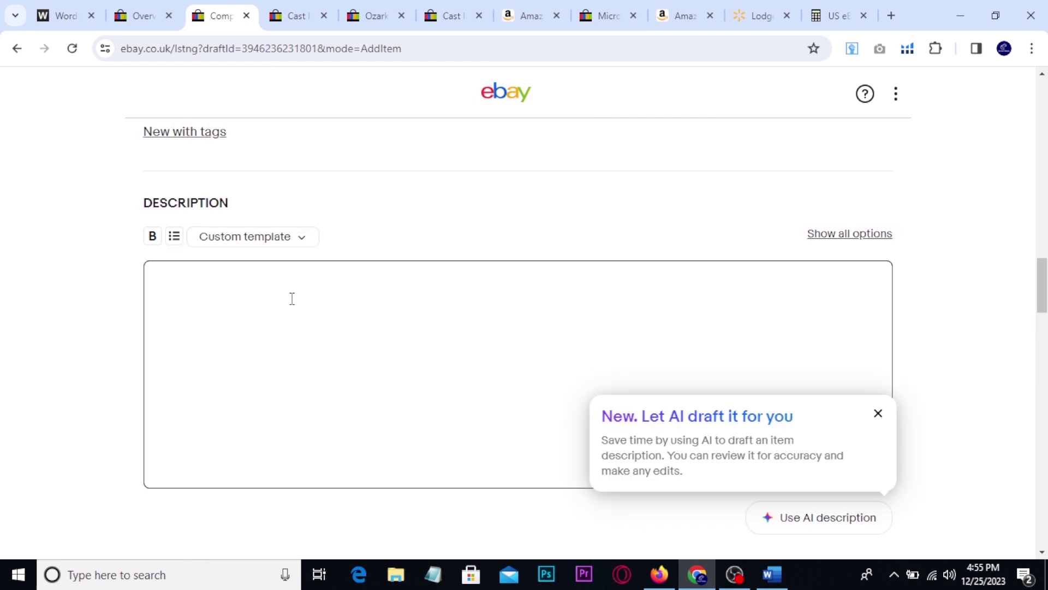
key(ctrl+v)
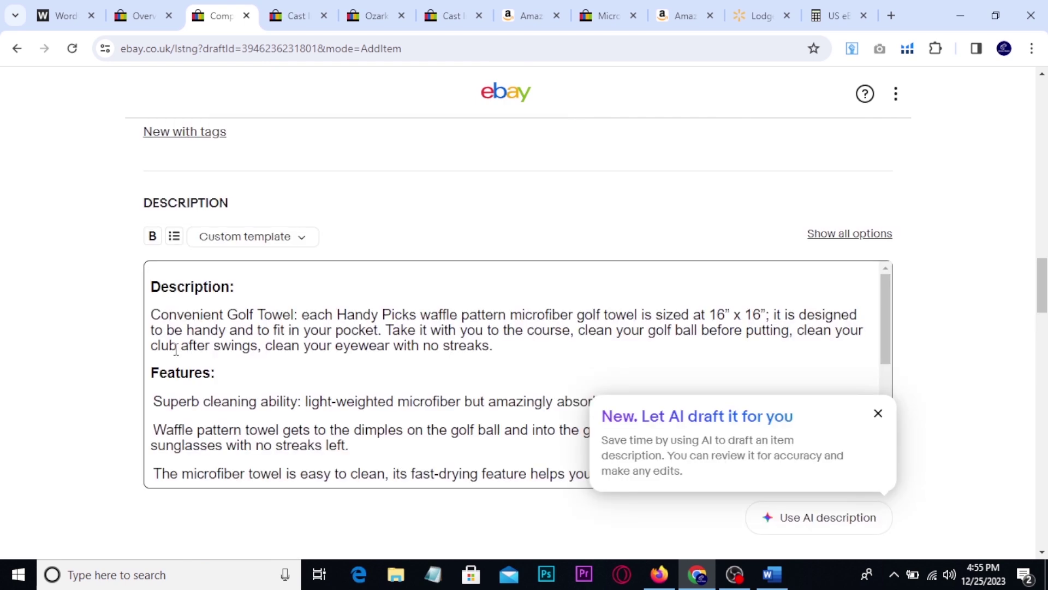
scroll(245, 356, up, 2)
scroll(224, 417, down, 2)
scroll(245, 357, up, 1)
scroll(244, 356, up, 3)
scroll(220, 461, down, 3)
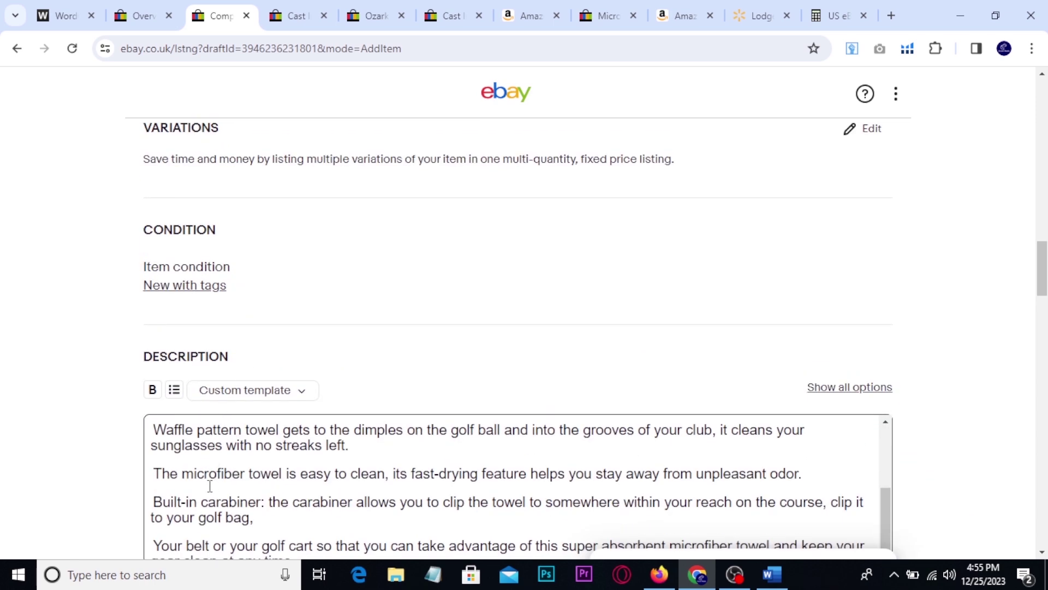
Step: Copy the complete item title of the eBay listing
scroll(211, 484, up, 5)
scroll(293, 270, up, 15)
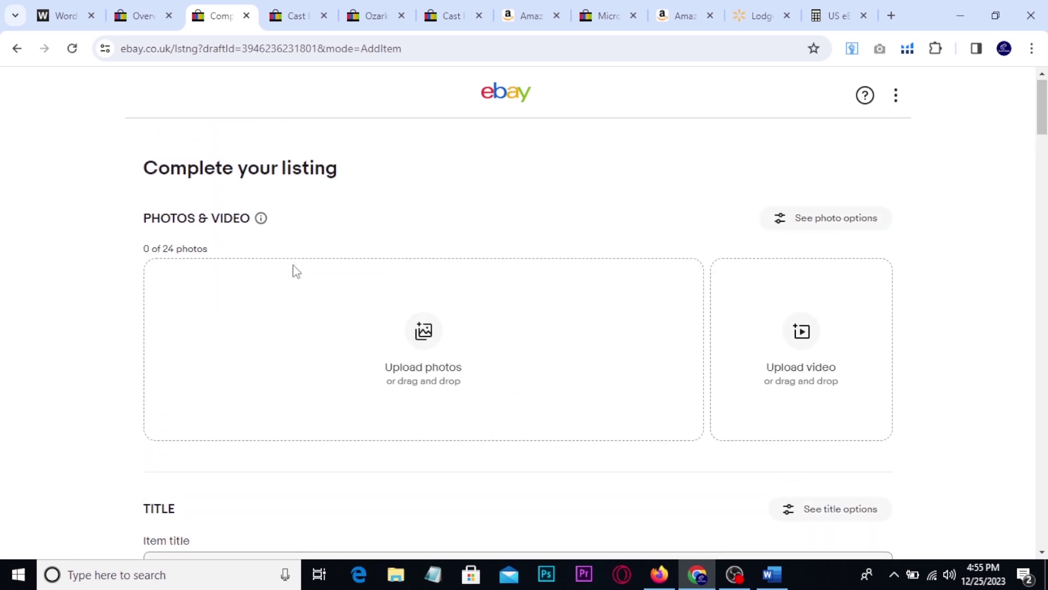
scroll(293, 269, down, 5)
click(227, 263)
key(ctrl+a)
key(ctrl+c)
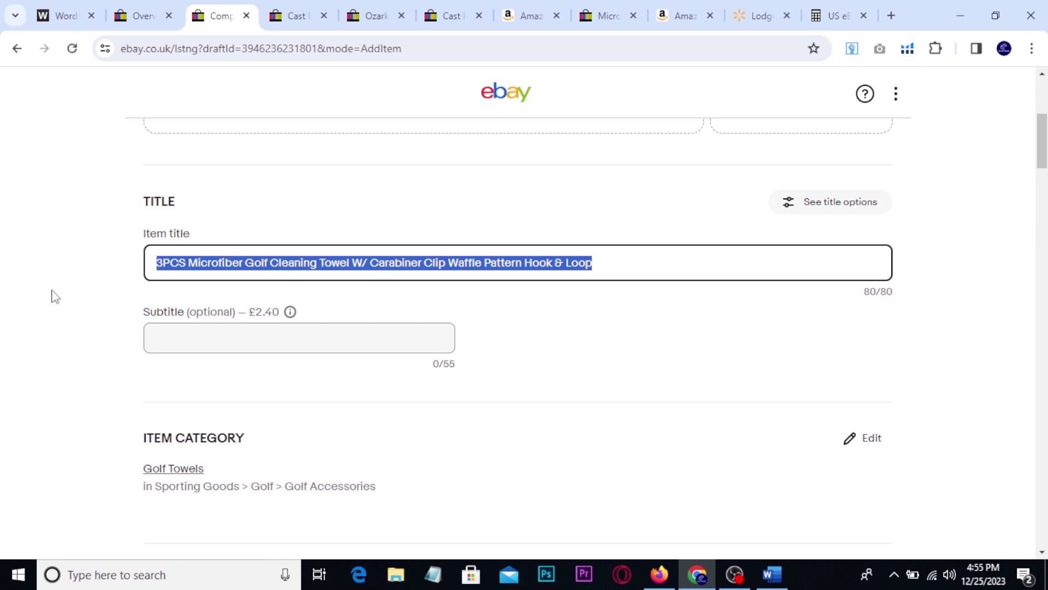
Step: Insert the copied item title as its own line above the Description heading in the listing's description
scroll(55, 297, down, 15)
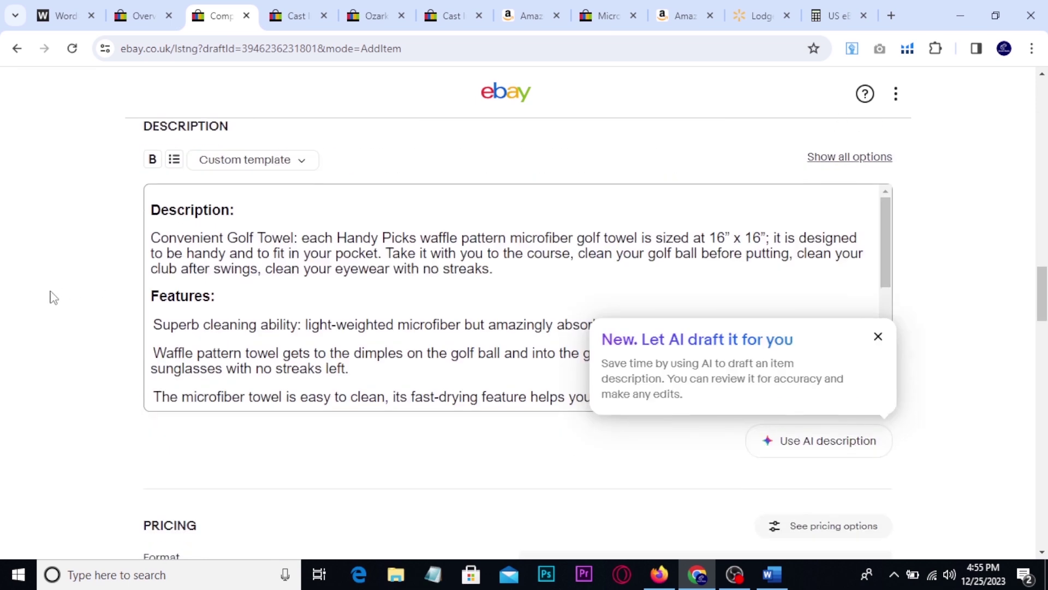
scroll(159, 333, up, 3)
click(152, 363)
key(ctrl+v)
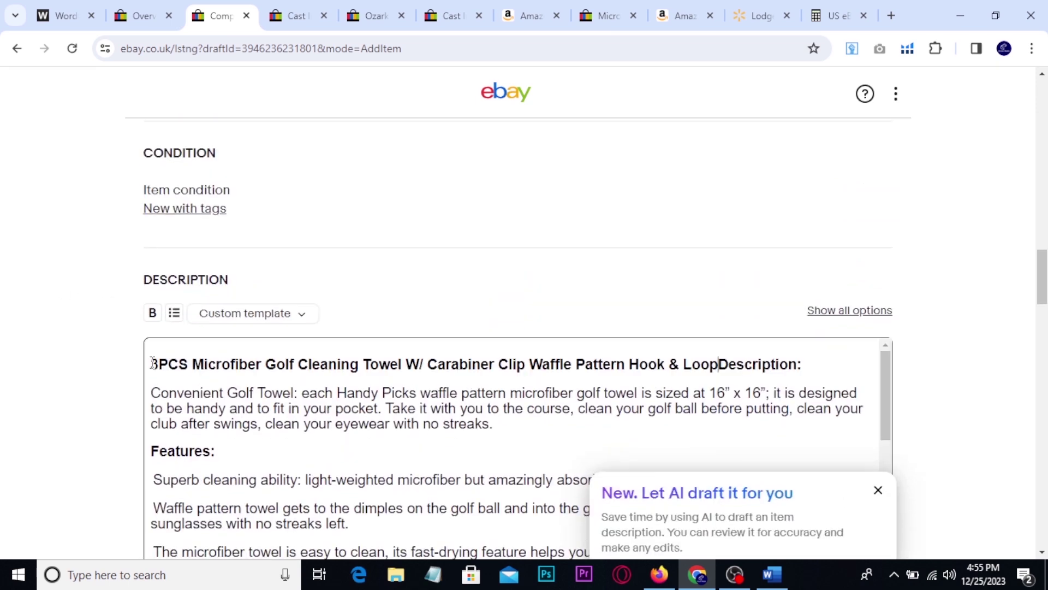
key(Return)
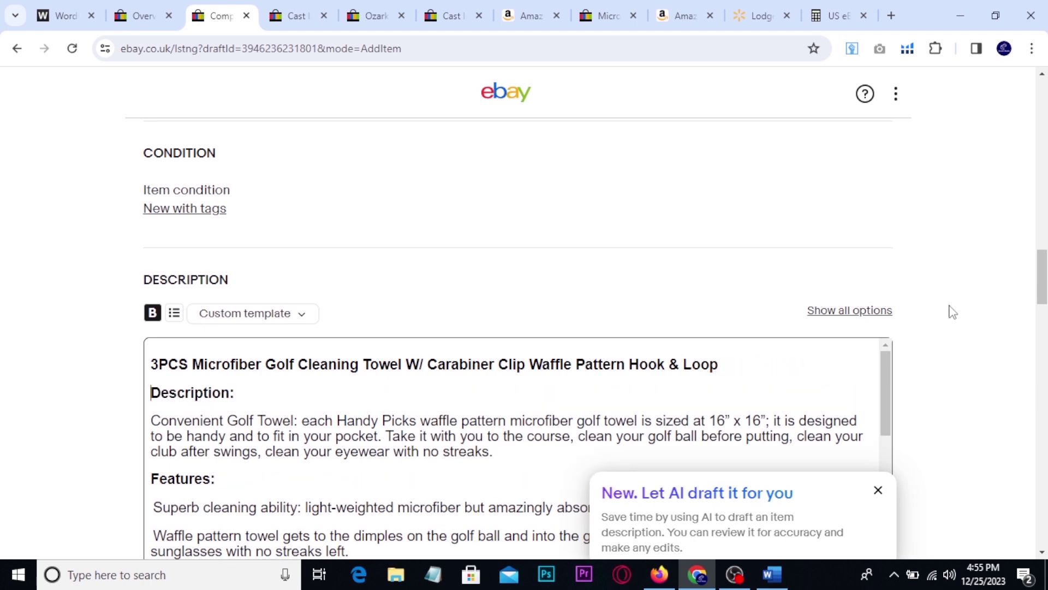
Step: Set the item specifics to brand Unbranded, type Golfbag Towel and colour Black
scroll(953, 309, up, 15)
scroll(938, 337, down, 12)
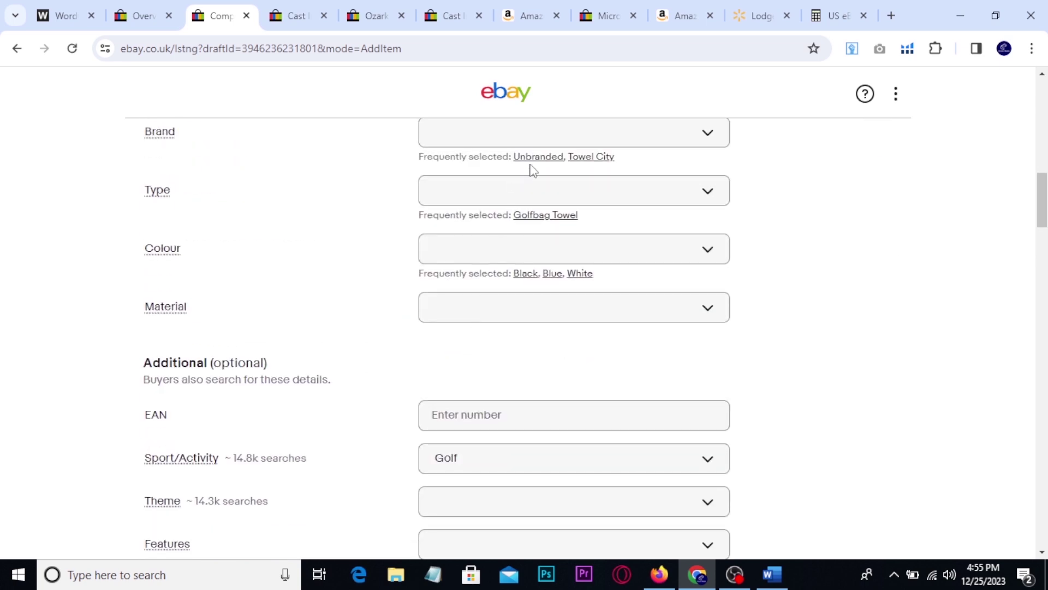
click(534, 158)
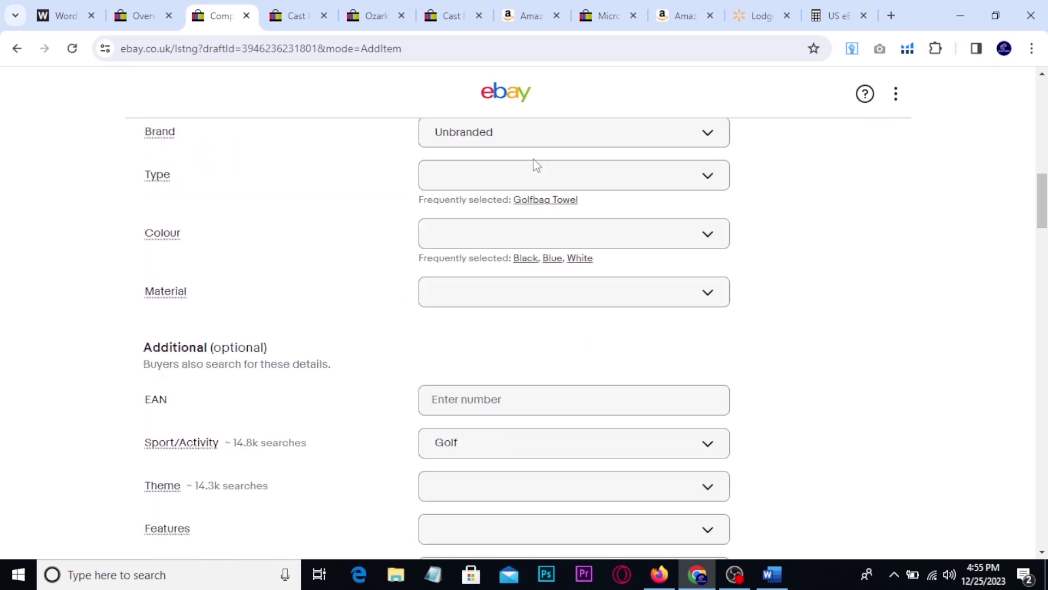
click(526, 201)
click(525, 245)
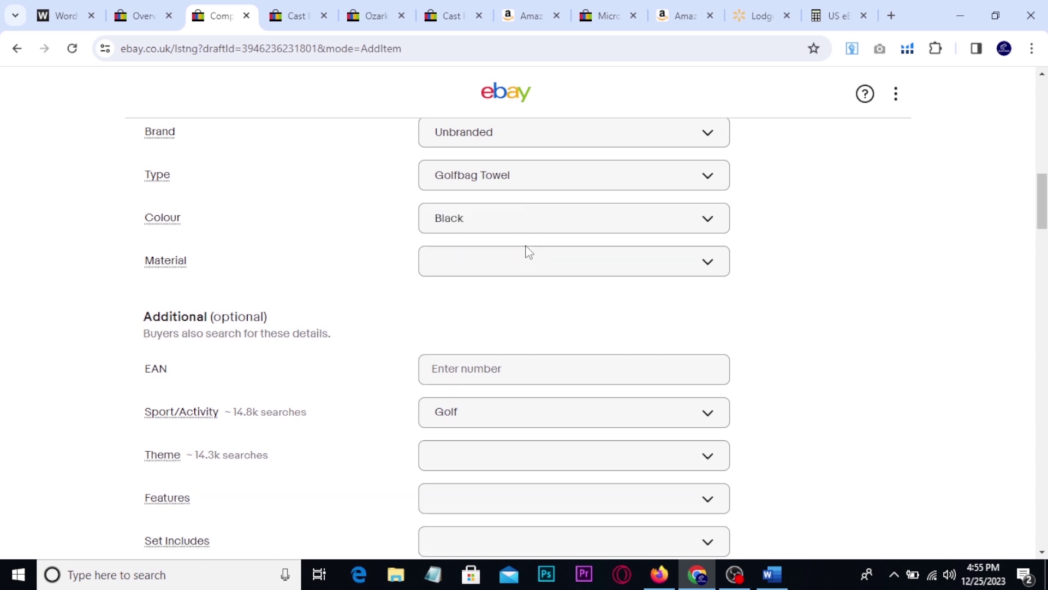
Step: Filter the eBay search results for pre-seasoned cast iron skillets to sold items and examine the brand and colour filters
click(295, 16)
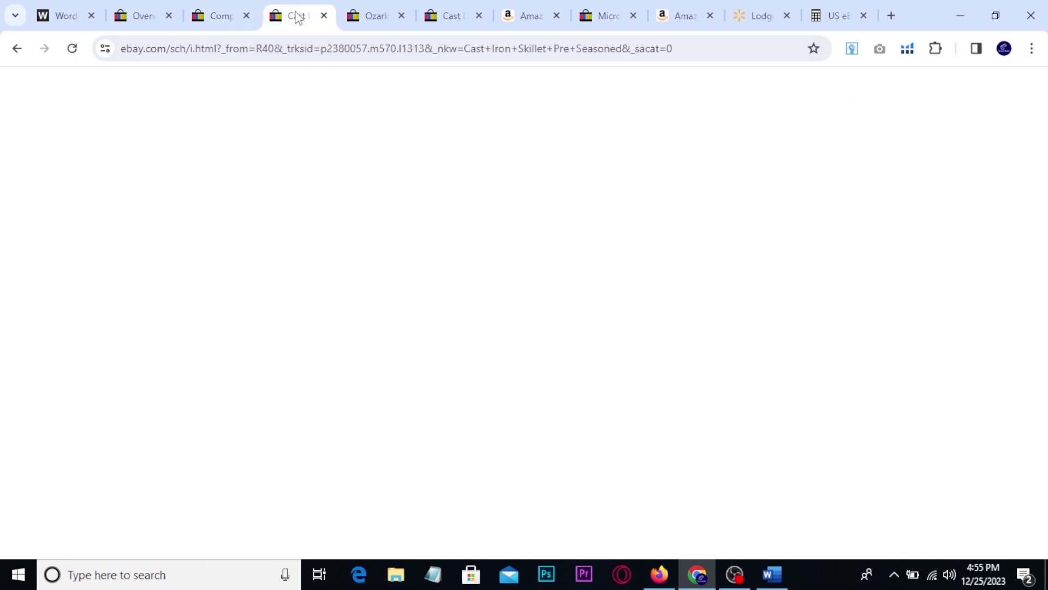
scroll(188, 295, down, 3)
scroll(133, 305, up, 3)
scroll(134, 304, up, 1)
scroll(133, 304, down, 1)
click(19, 375)
scroll(112, 365, up, 7)
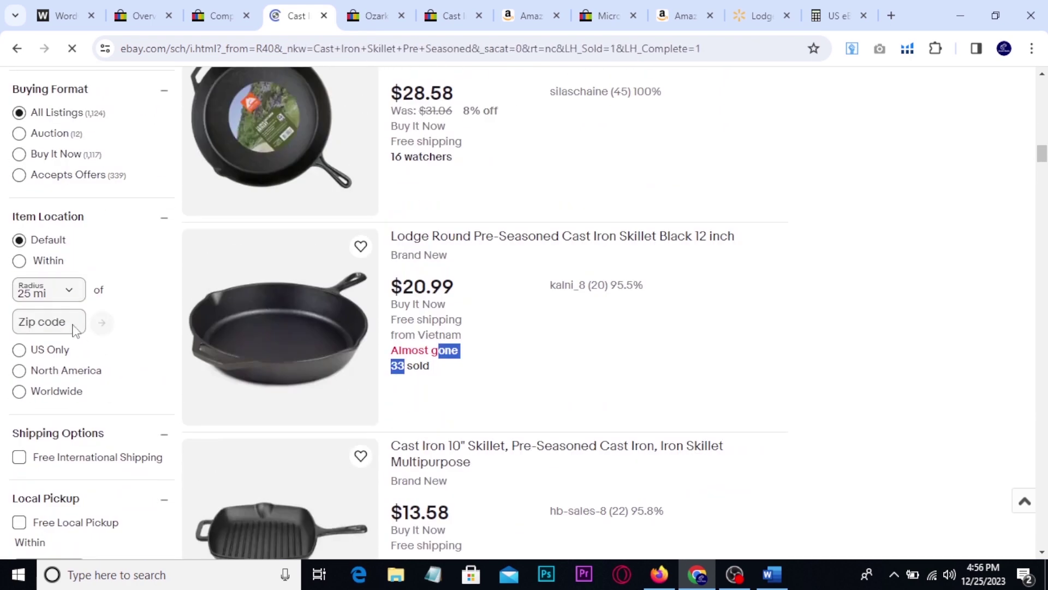
scroll(48, 258, down, 1)
scroll(48, 258, down, 5)
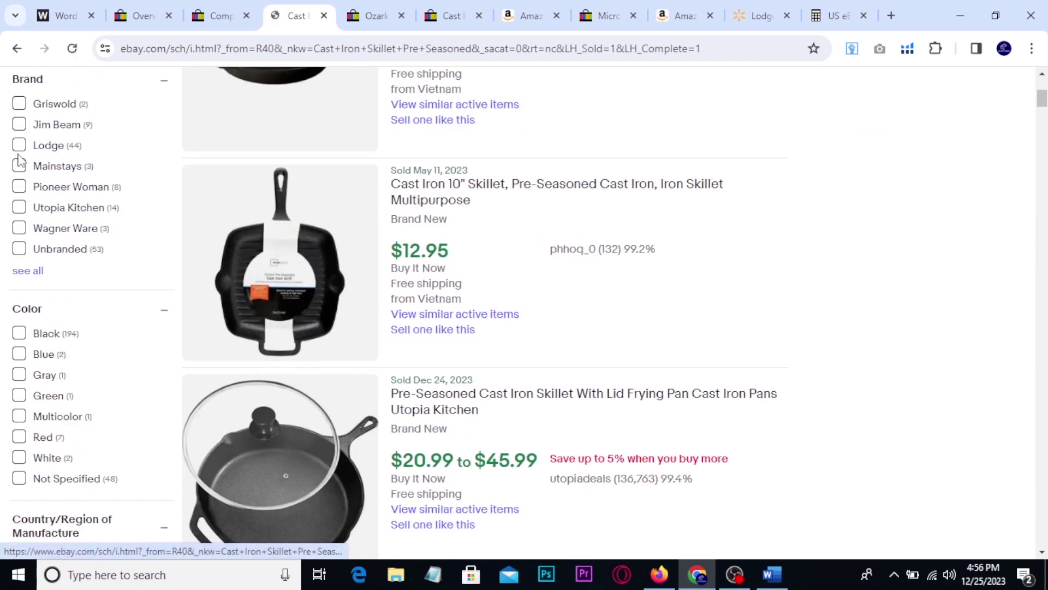
Step: Return to the golf towel listing and set its material to Nylon
click(218, 16)
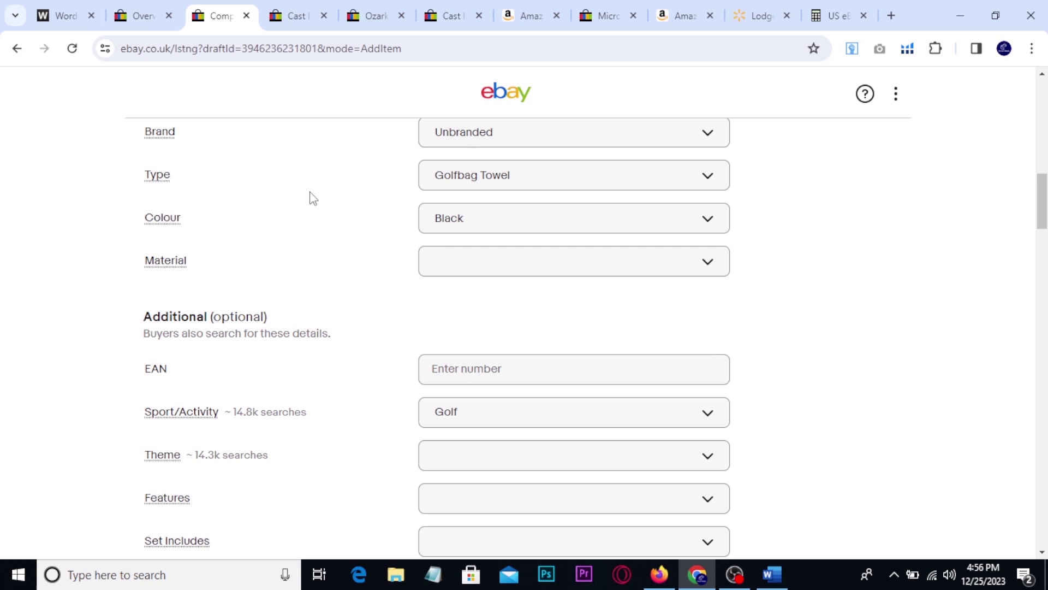
click(702, 268)
click(442, 361)
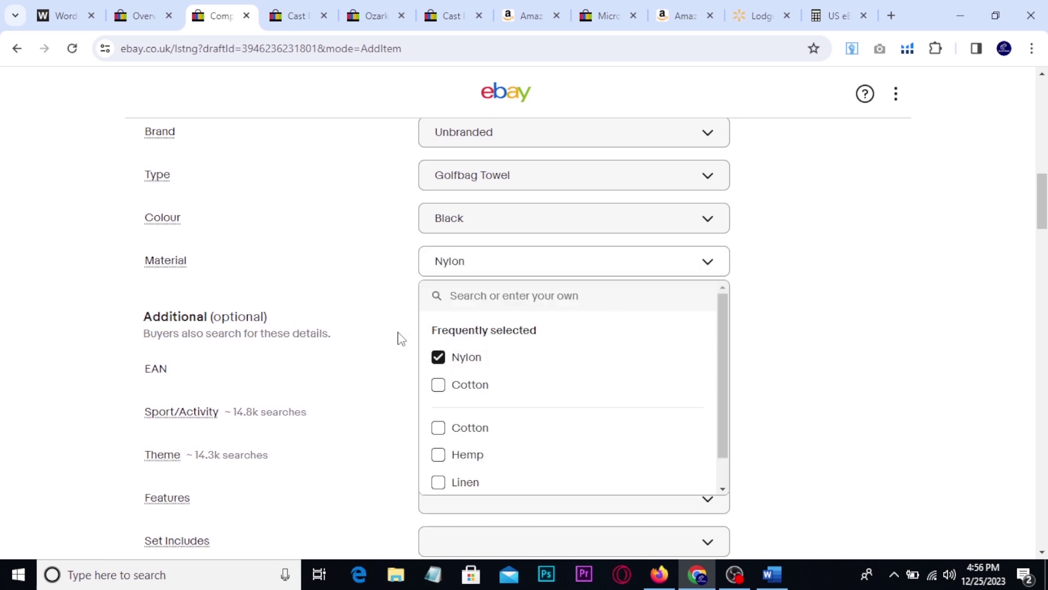
click(385, 275)
scroll(385, 276, down, 3)
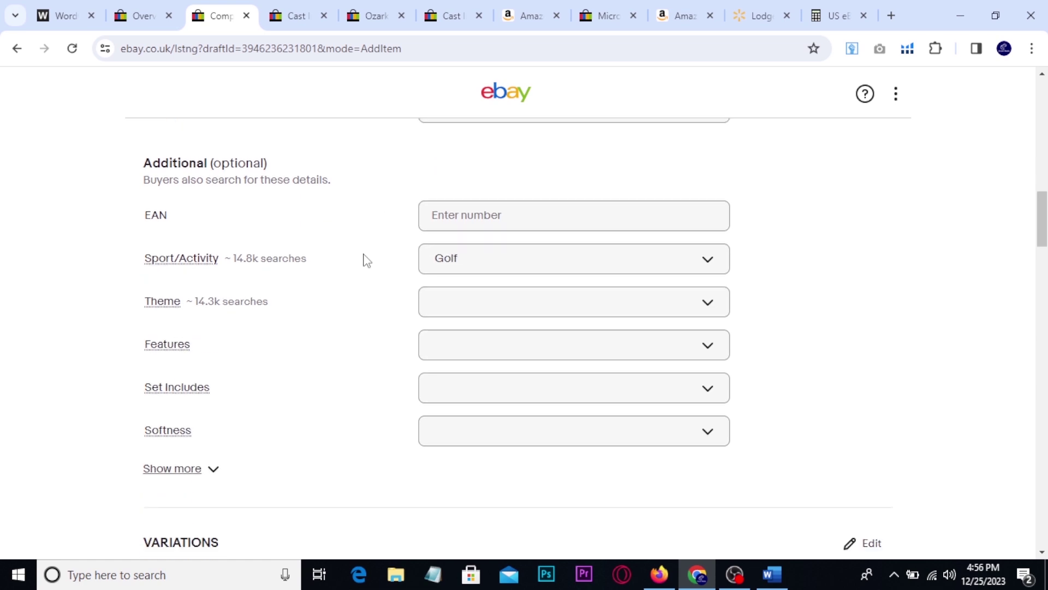
Step: Choose a theme and a feature from the suggested values in the optional item specifics
scroll(366, 260, down, 3)
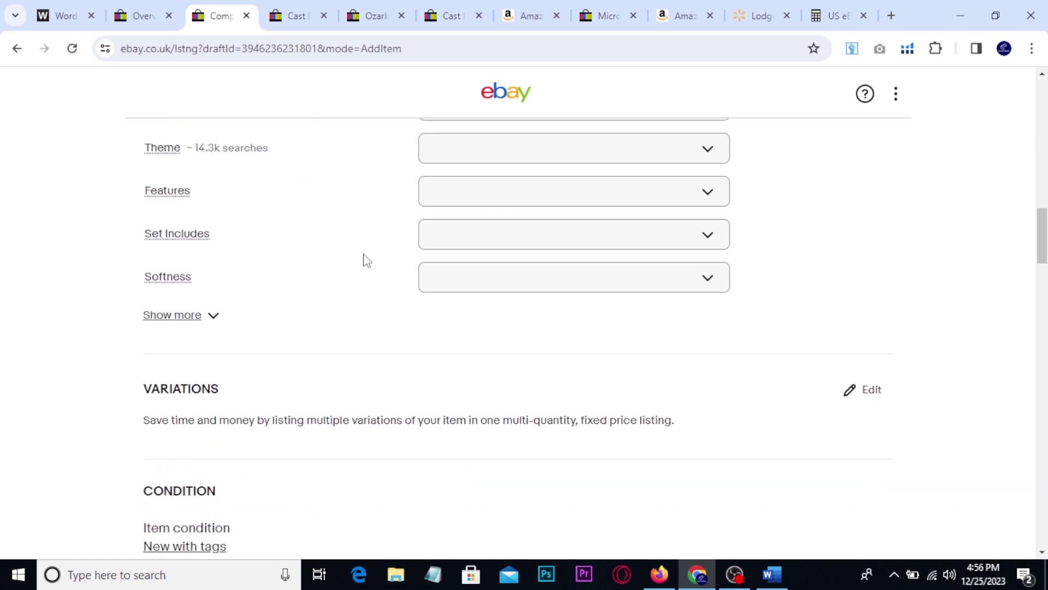
click(698, 153)
click(524, 244)
click(530, 197)
click(473, 260)
click(332, 293)
scroll(332, 257, down, 1)
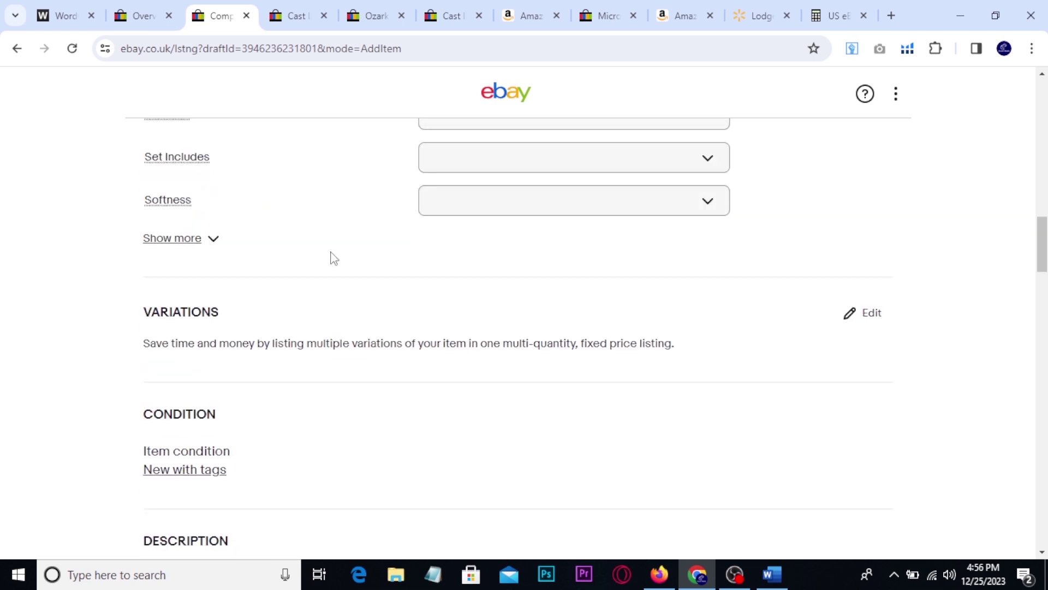
Step: Expand the optional item specifics and set item length 17 cm, softness Crisp, Set Includes Ball Marker and pattern Abstract
click(205, 242)
click(464, 246)
click(451, 341)
click(449, 202)
click(447, 270)
click(445, 161)
click(445, 227)
click(445, 330)
click(444, 403)
Step: Set the country or region of manufacture to United Kingdom
click(445, 373)
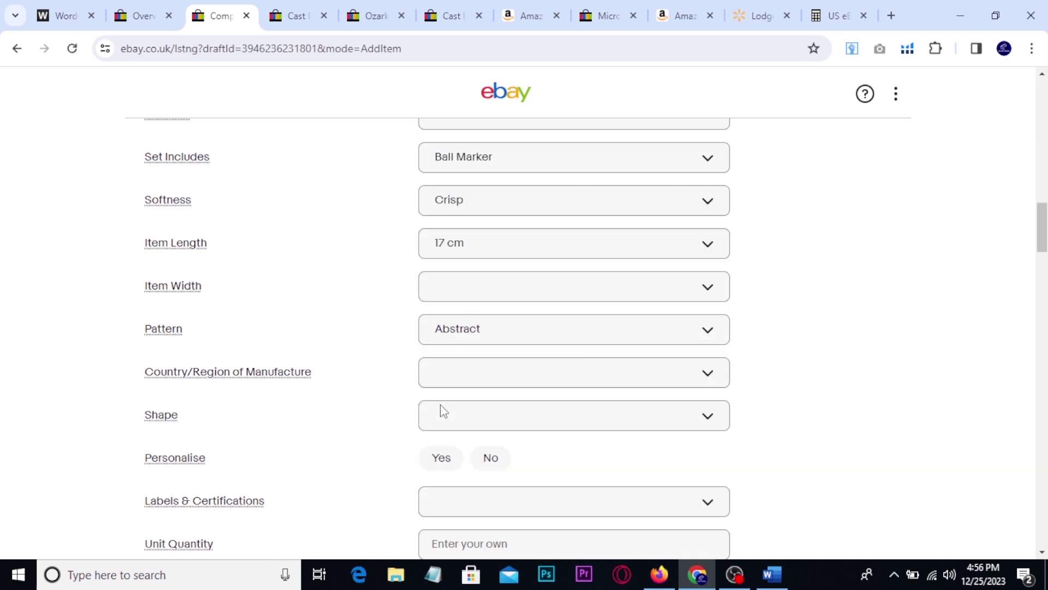
text(nit)
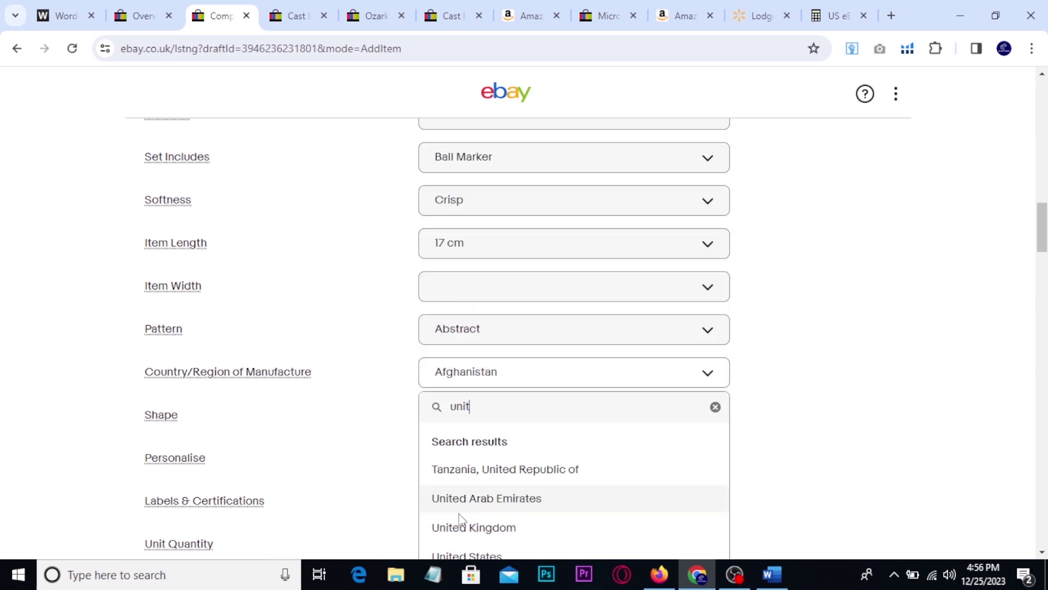
click(462, 527)
scroll(191, 311, down, 5)
drag(129, 288, 187, 316)
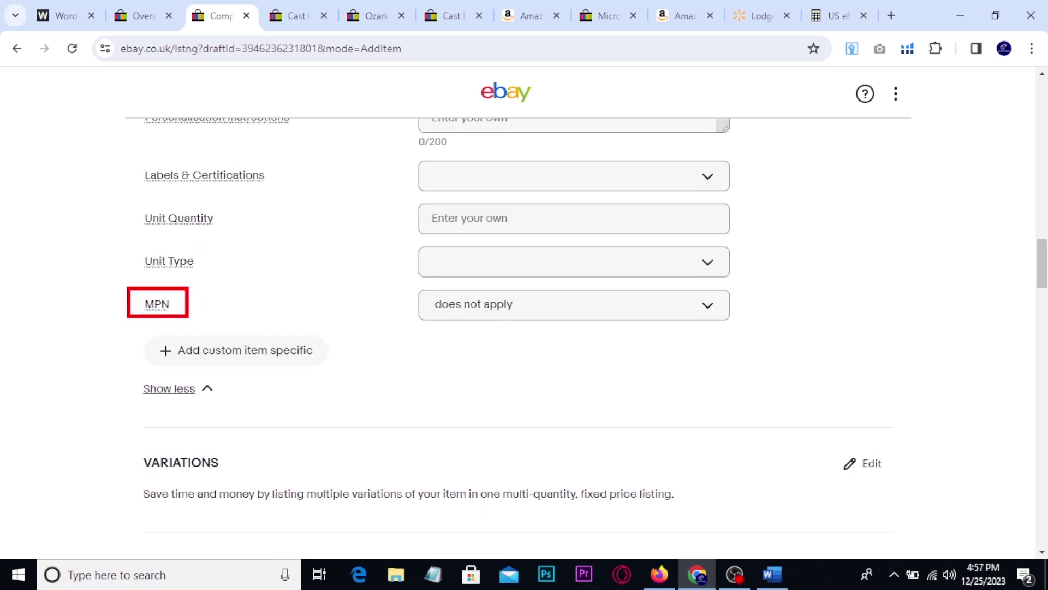
drag(406, 285, 538, 335)
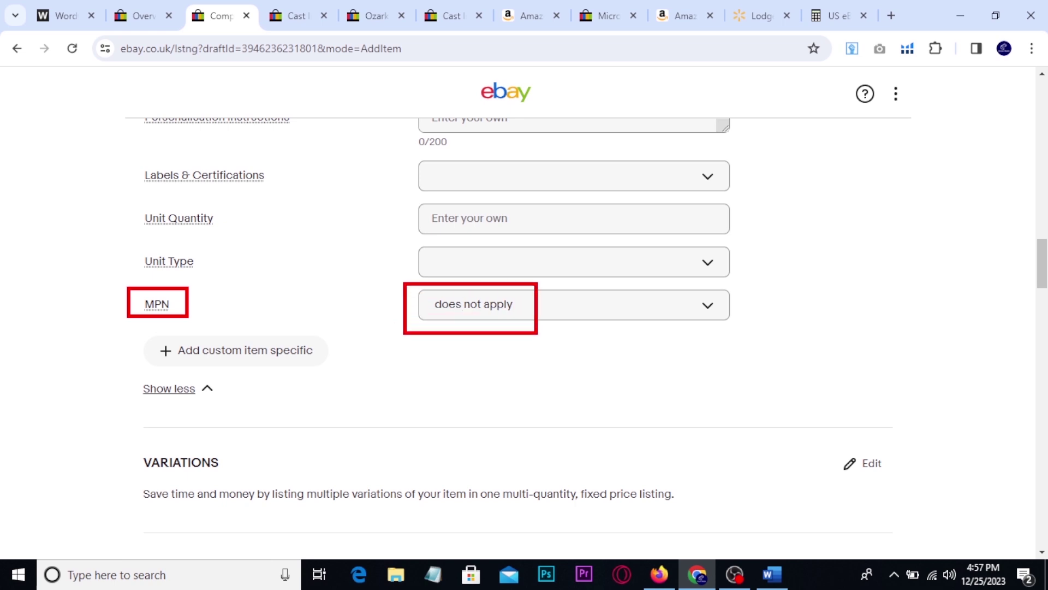
key(Escape)
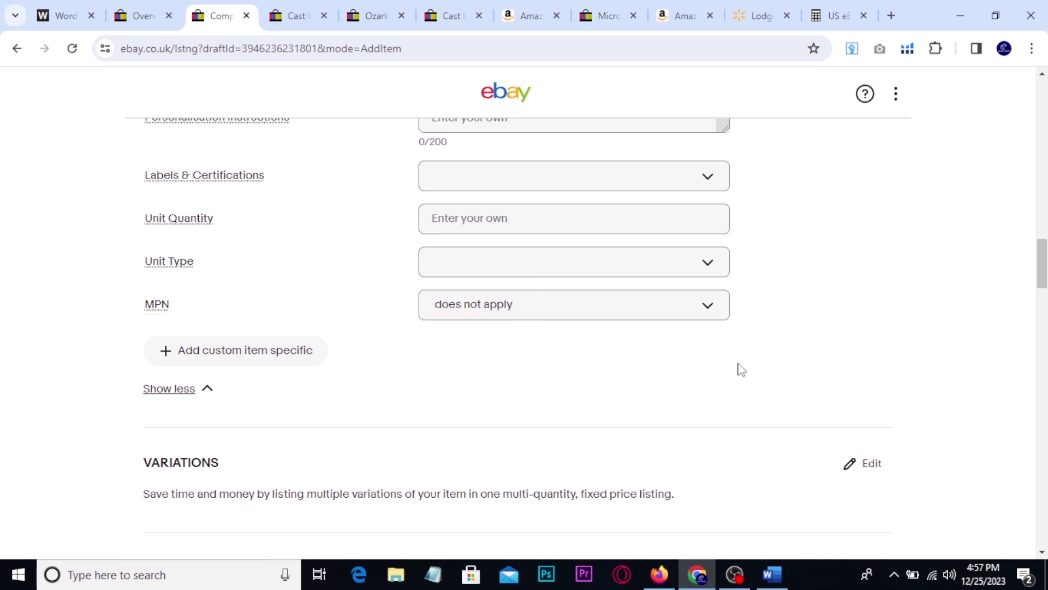
Step: Open the listing's variations for editing
scroll(739, 363, down, 2)
scroll(728, 306, down, 1)
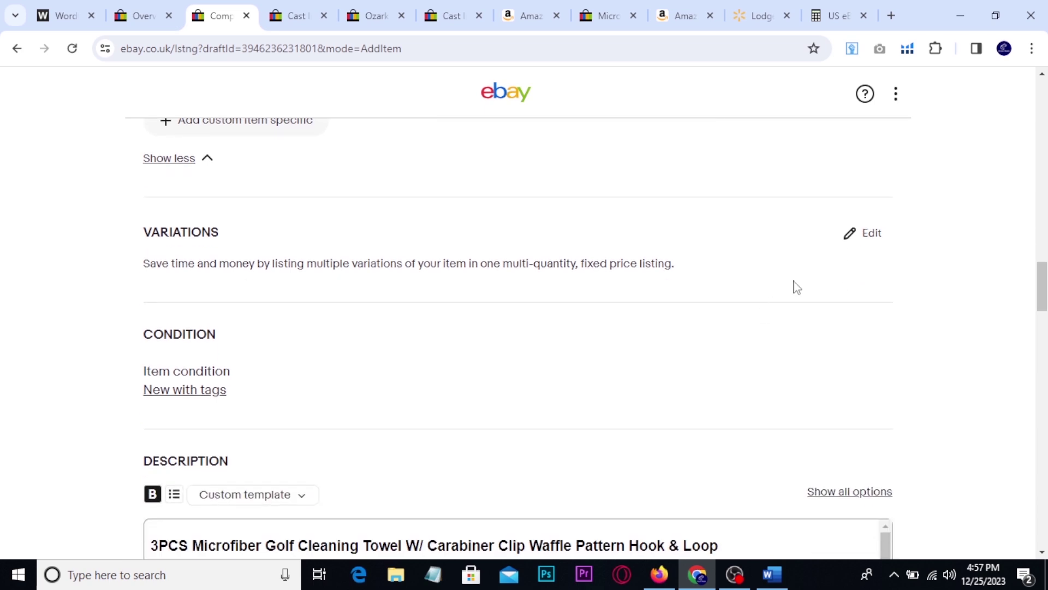
click(872, 238)
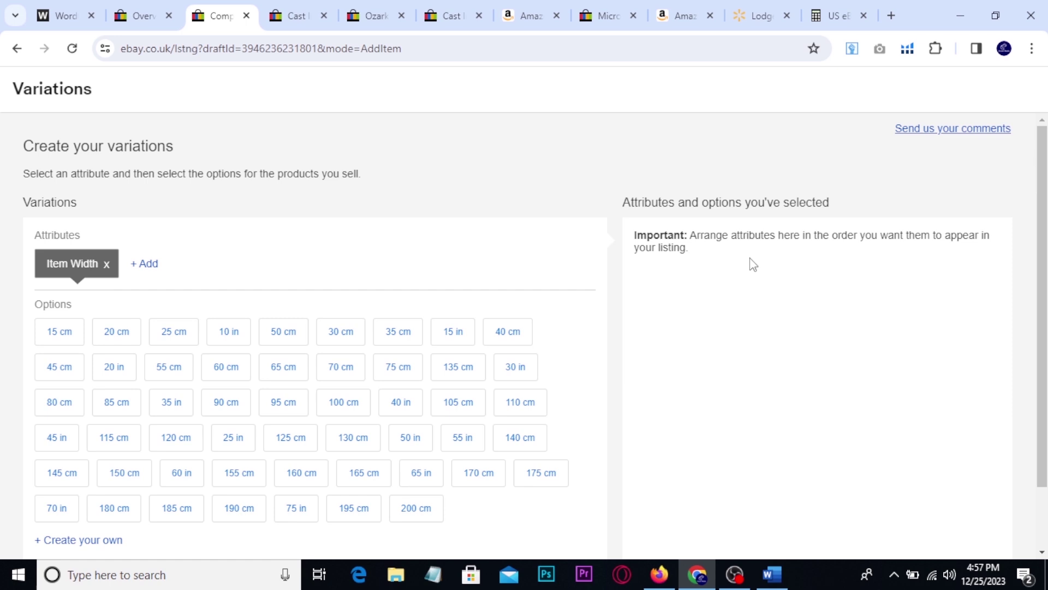
drag(673, 278, 838, 431)
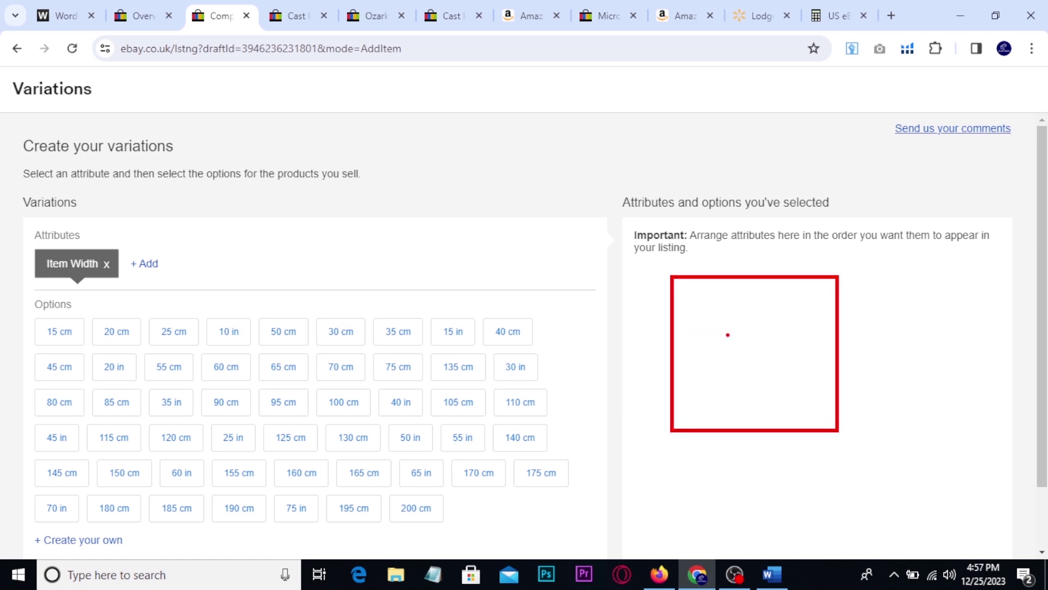
drag(710, 307, 750, 305)
mouse_move(923, 297)
mouse_down()
mouse_move(939, 265)
mouse_move(955, 294)
mouse_up()
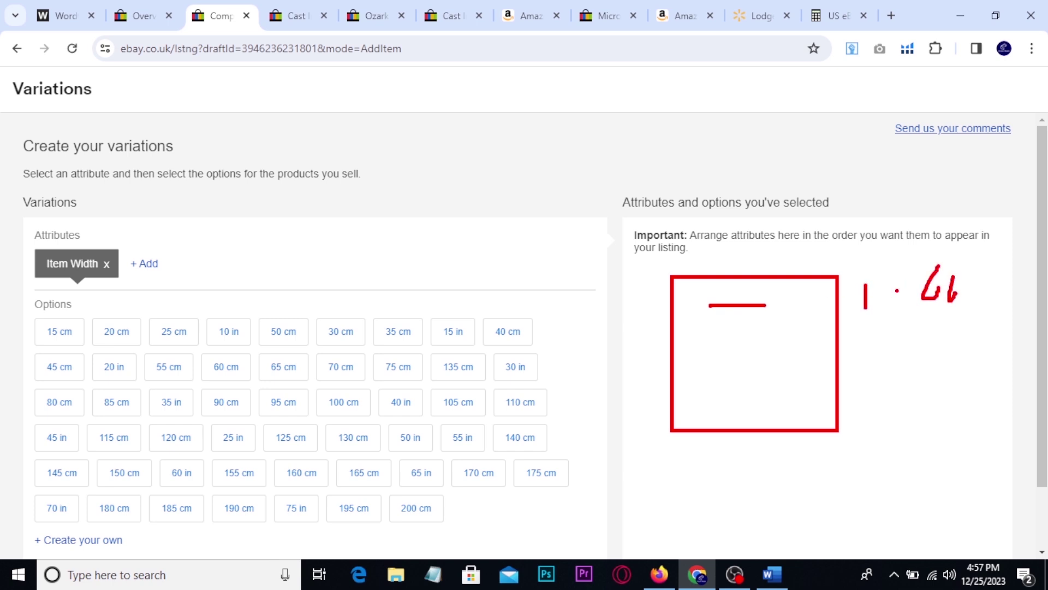
drag(879, 320, 947, 312)
mouse_move(707, 363)
mouse_down()
mouse_move(750, 360)
mouse_move(746, 389)
mouse_move(861, 376)
mouse_up()
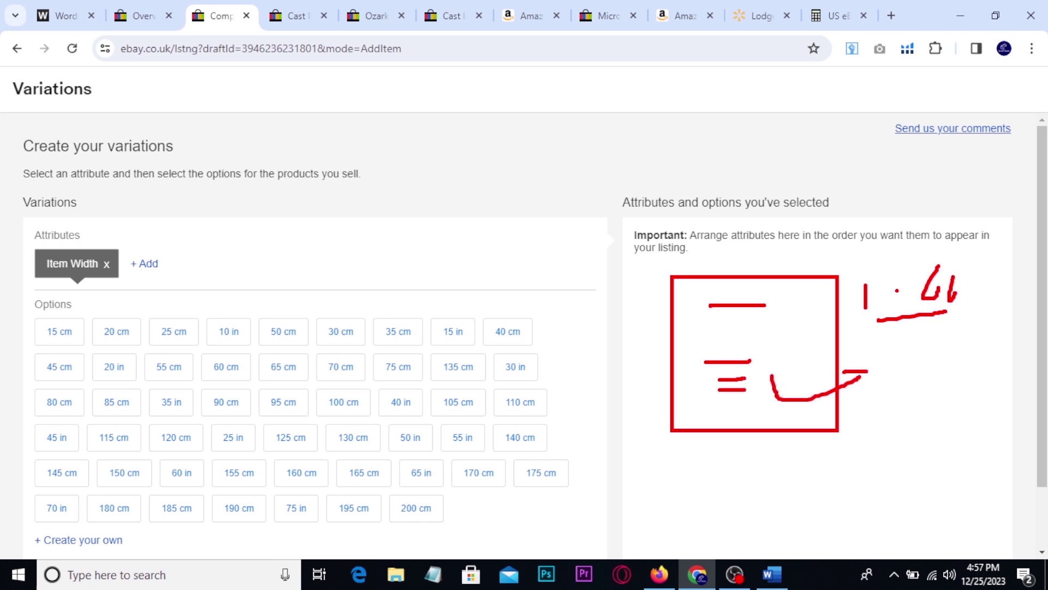
mouse_move(758, 326)
mouse_down()
mouse_move(724, 279)
mouse_move(780, 298)
mouse_up()
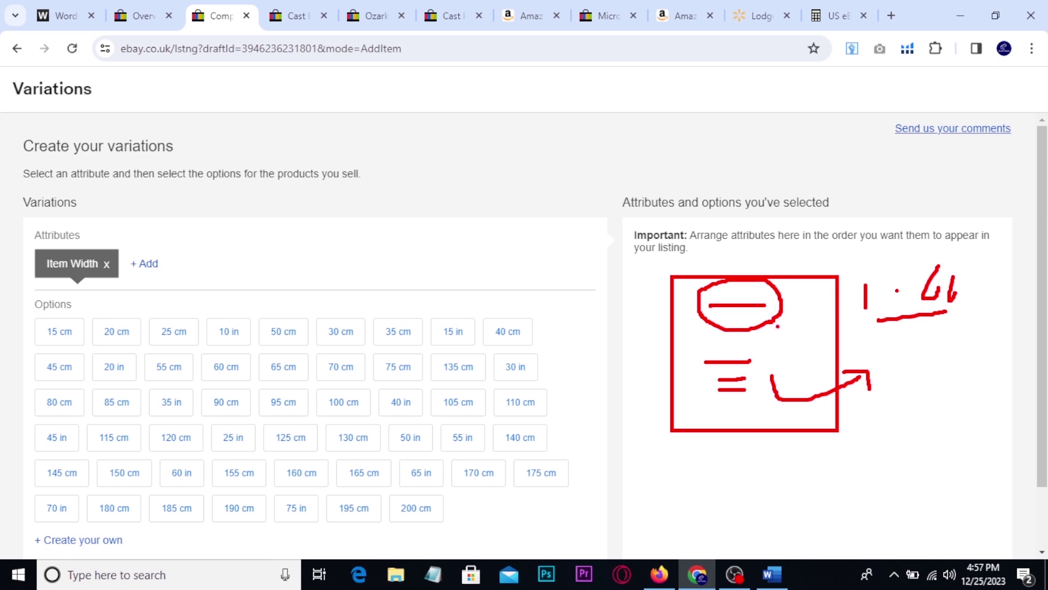
mouse_move(715, 343)
mouse_down()
mouse_move(683, 378)
mouse_move(771, 395)
mouse_move(726, 347)
mouse_up()
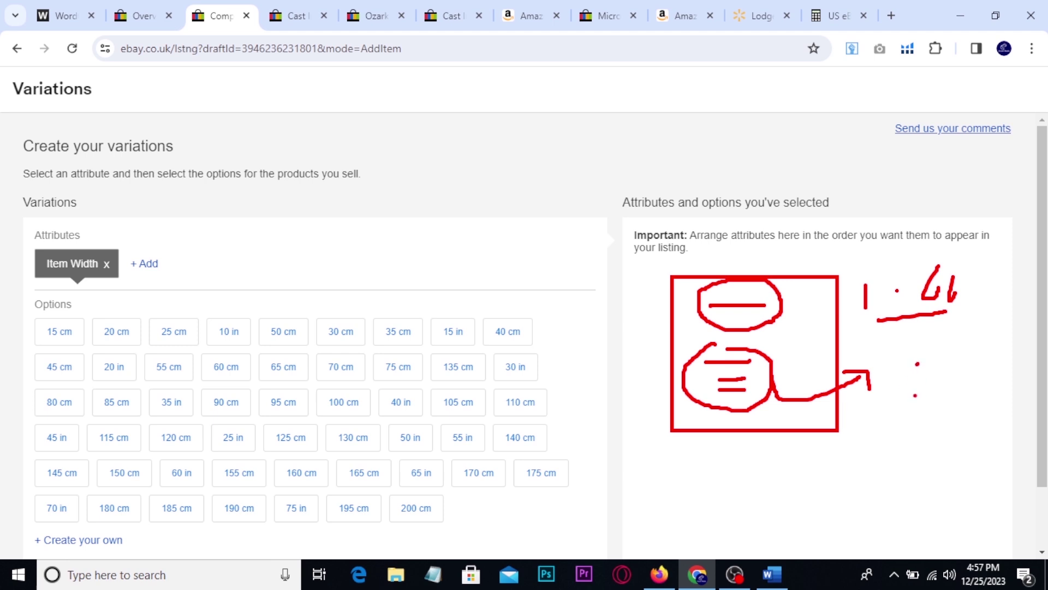
mouse_move(900, 331)
mouse_down()
mouse_move(978, 303)
mouse_move(948, 249)
mouse_move(833, 270)
mouse_up()
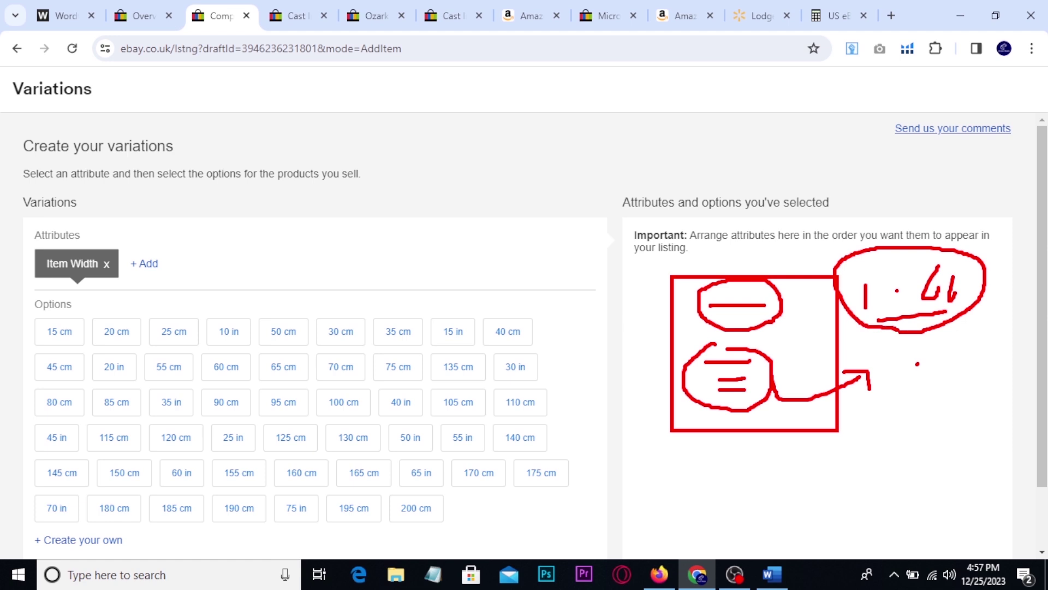
mouse_move(976, 341)
mouse_down()
mouse_move(1001, 297)
mouse_move(986, 337)
mouse_up()
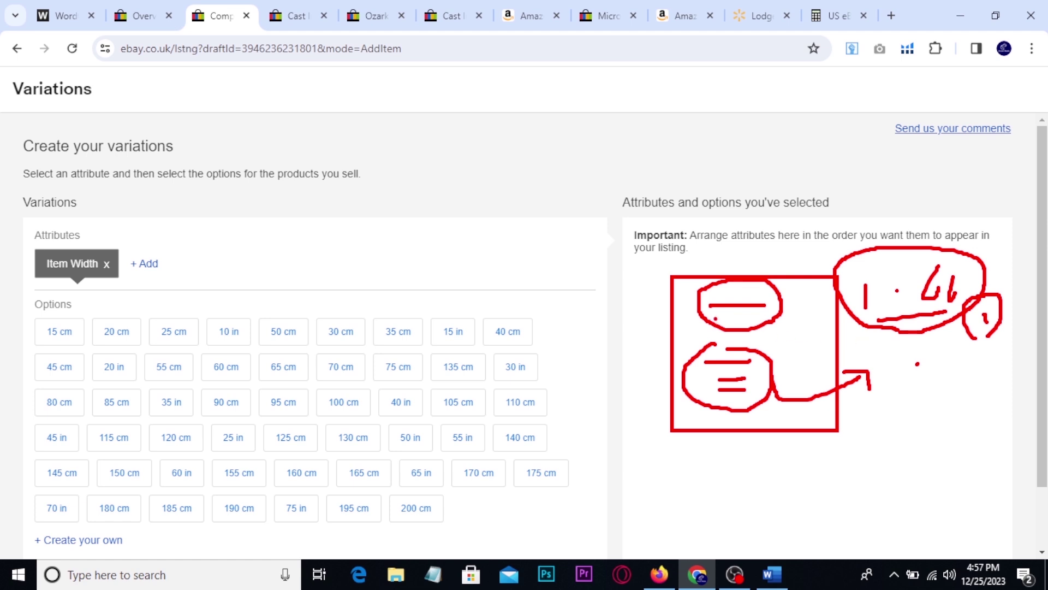
key(Escape)
Step: Check the colour choices on the Amazon product page, add a custom variation attribute named Color and remove the Item Width attribute
click(146, 264)
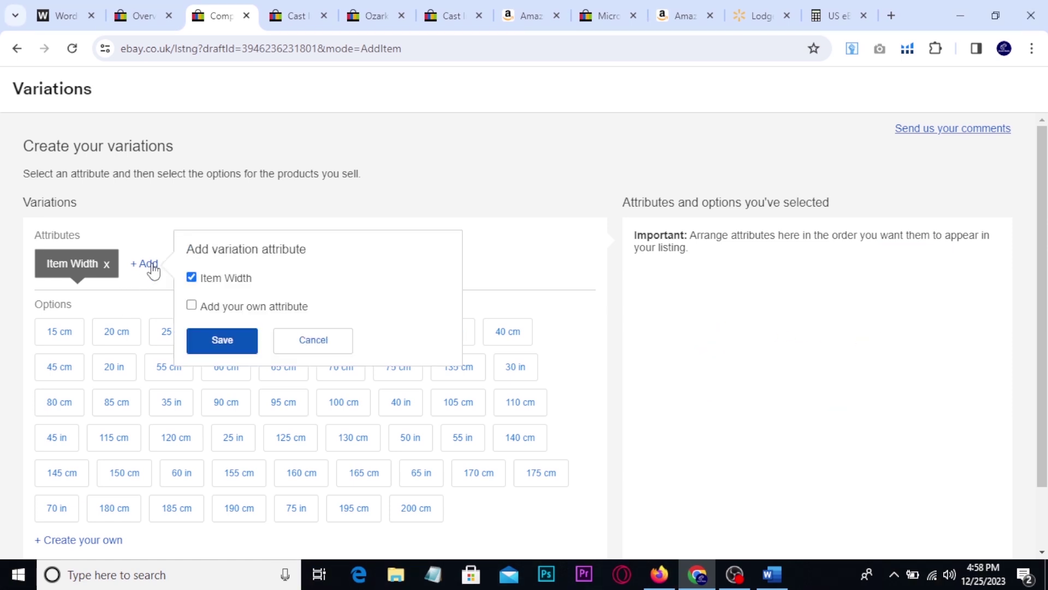
click(190, 307)
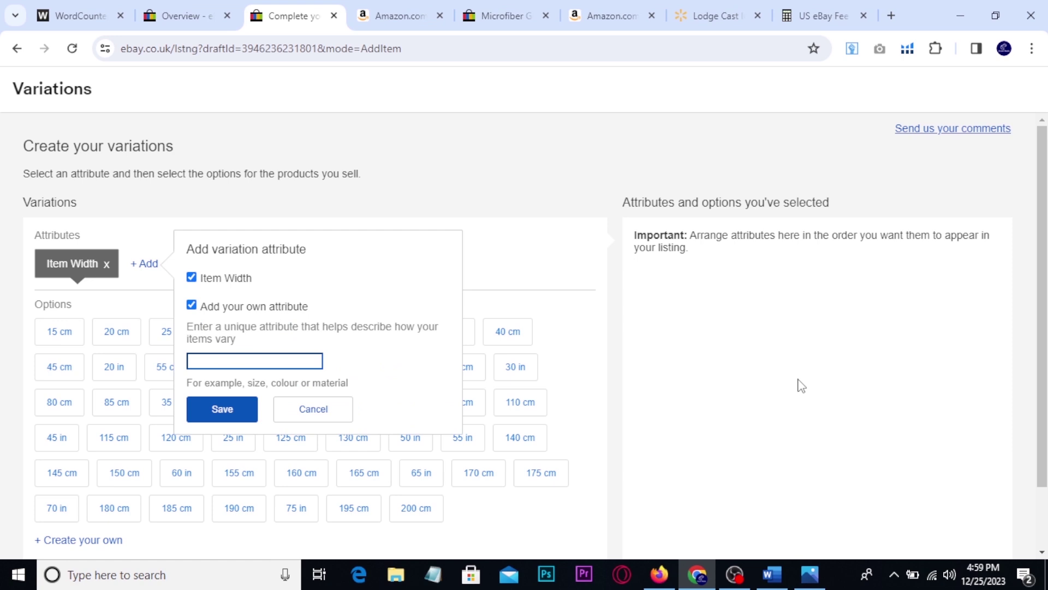
click(596, 8)
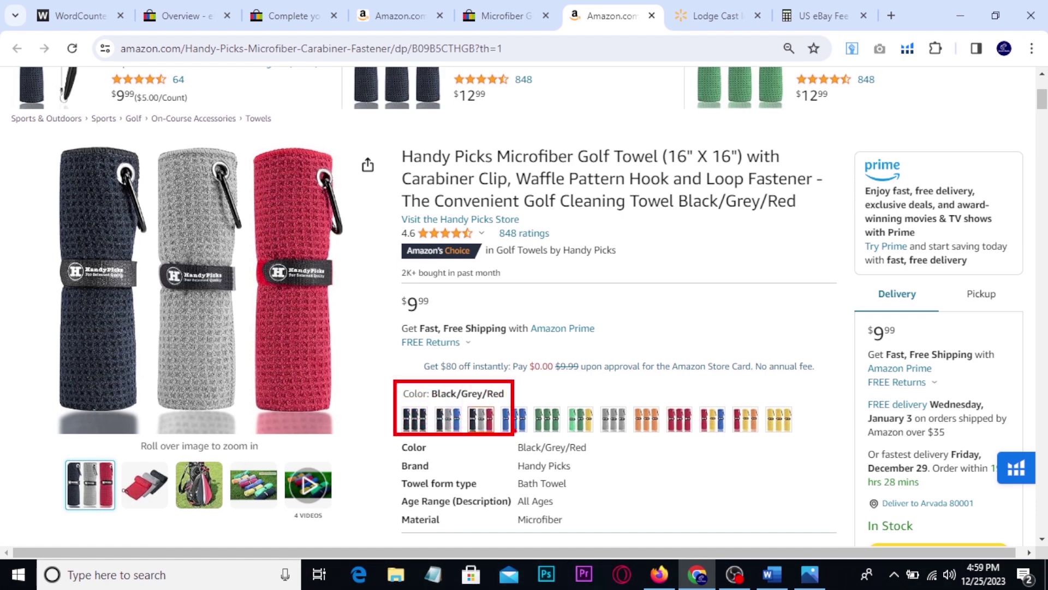
click(312, 8)
click(192, 277)
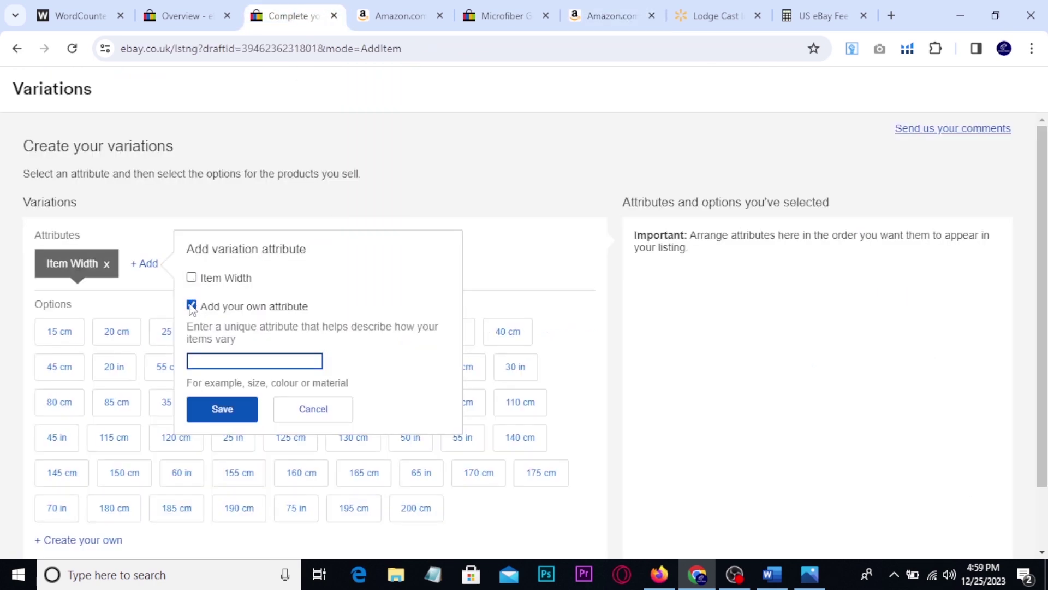
text(Color)
click(212, 408)
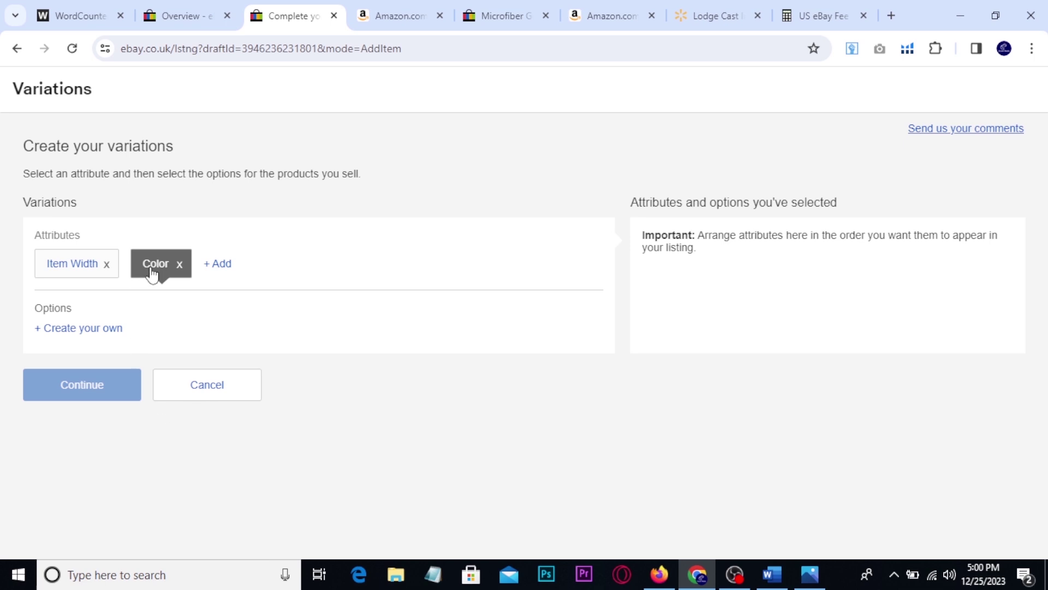
click(107, 265)
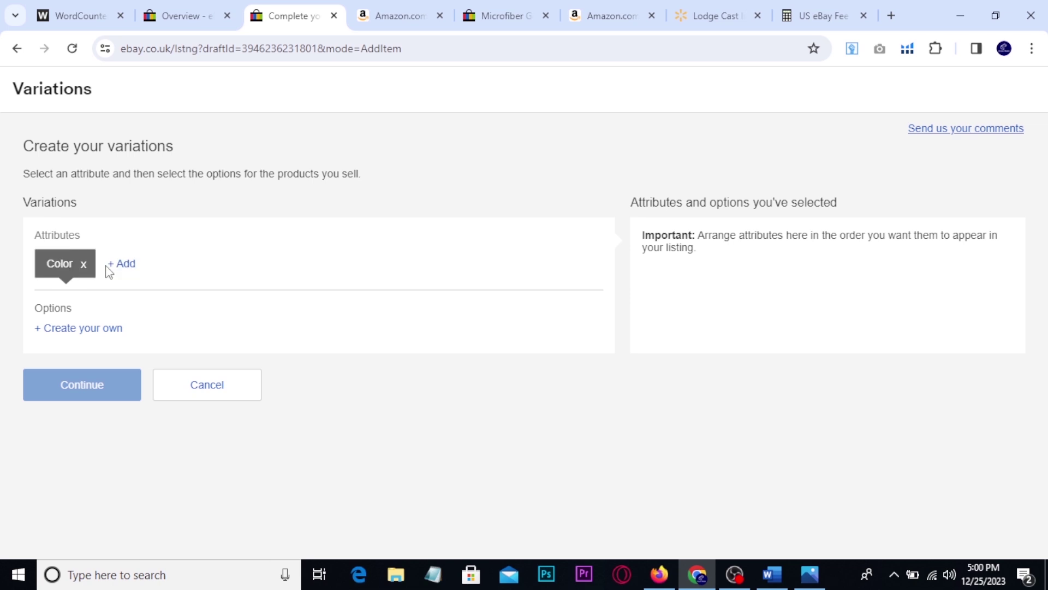
Step: Add a custom option named Material Sample to the Color attribute
click(77, 329)
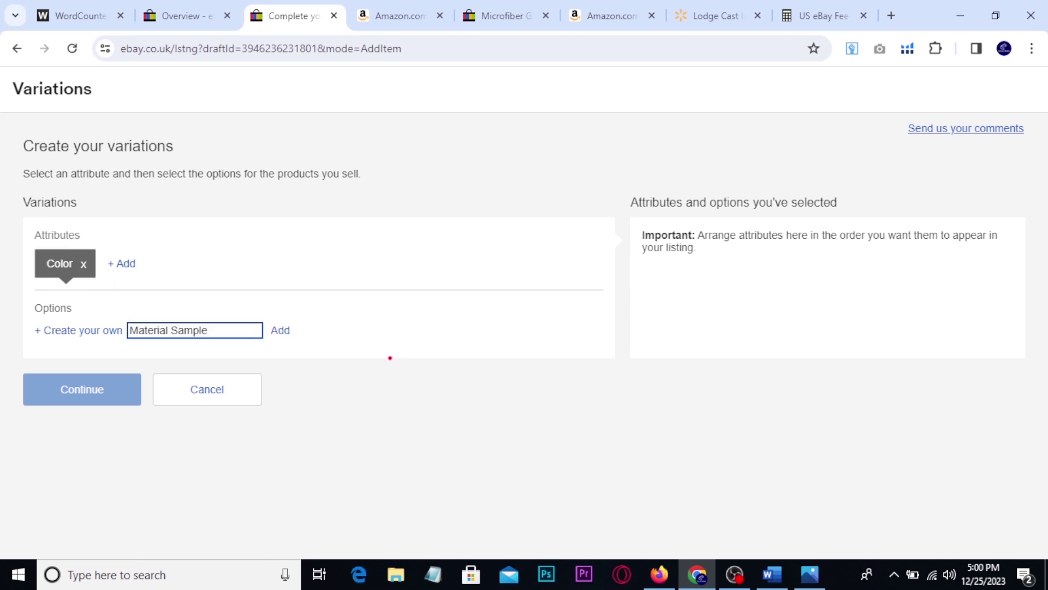
drag(115, 316, 216, 343)
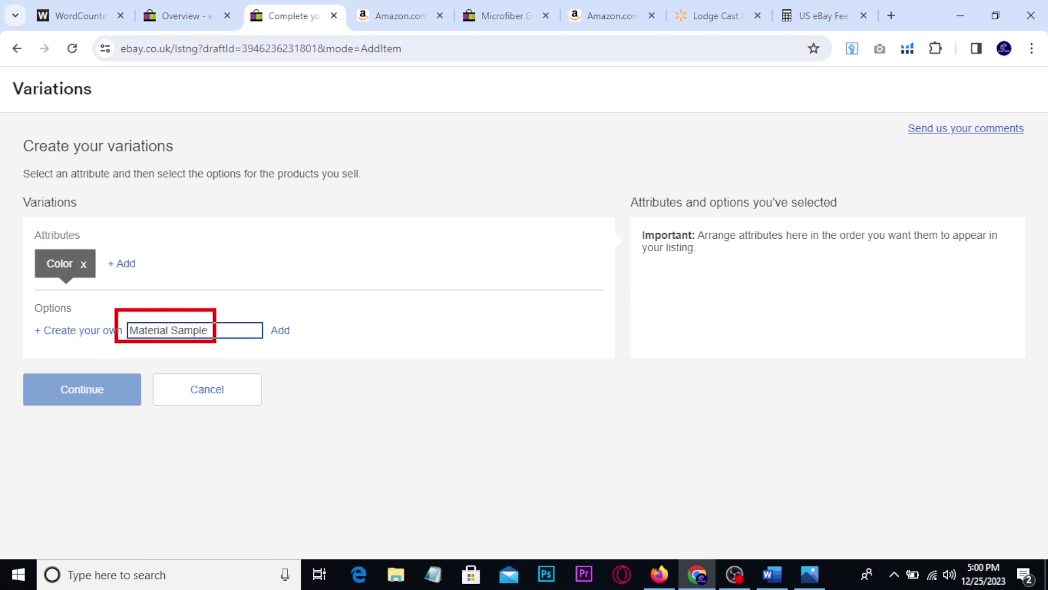
click(279, 332)
Step: Add a custom option named Grey/Wite/Red to the Color attribute
click(99, 371)
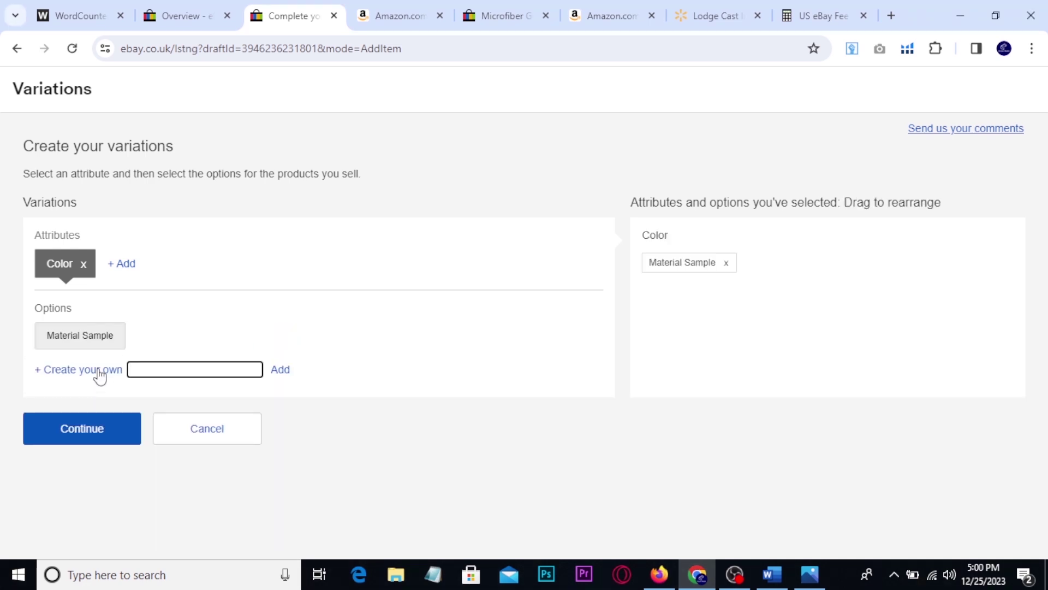
text(Grey/W)
key(BackSpace)
key(BackSpace)
text(Red)
key(Return)
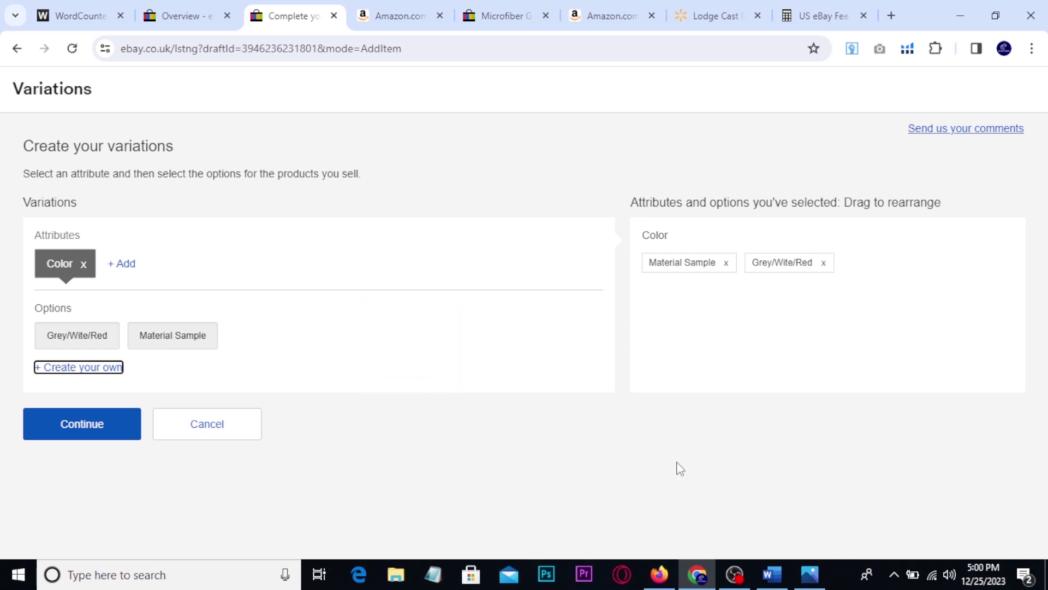
Step: Review the Material Sample image with its bulk-order note in Photos and return to the listing's variations in Chrome
click(810, 573)
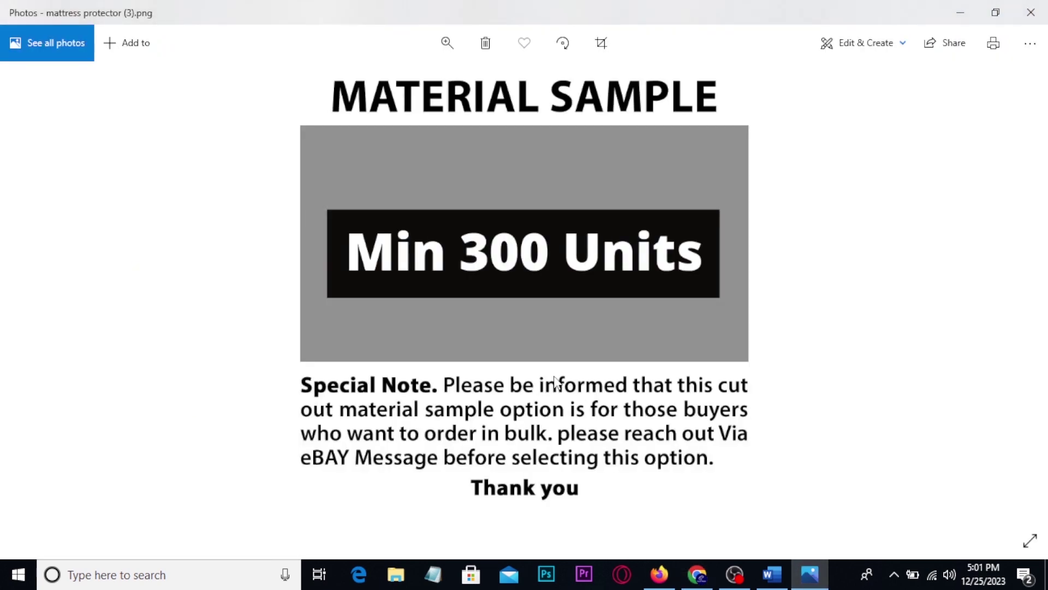
mouse_move(319, 69)
mouse_down()
mouse_move(671, 141)
mouse_move(770, 129)
mouse_move(847, 179)
mouse_move(762, 238)
mouse_move(788, 288)
mouse_up()
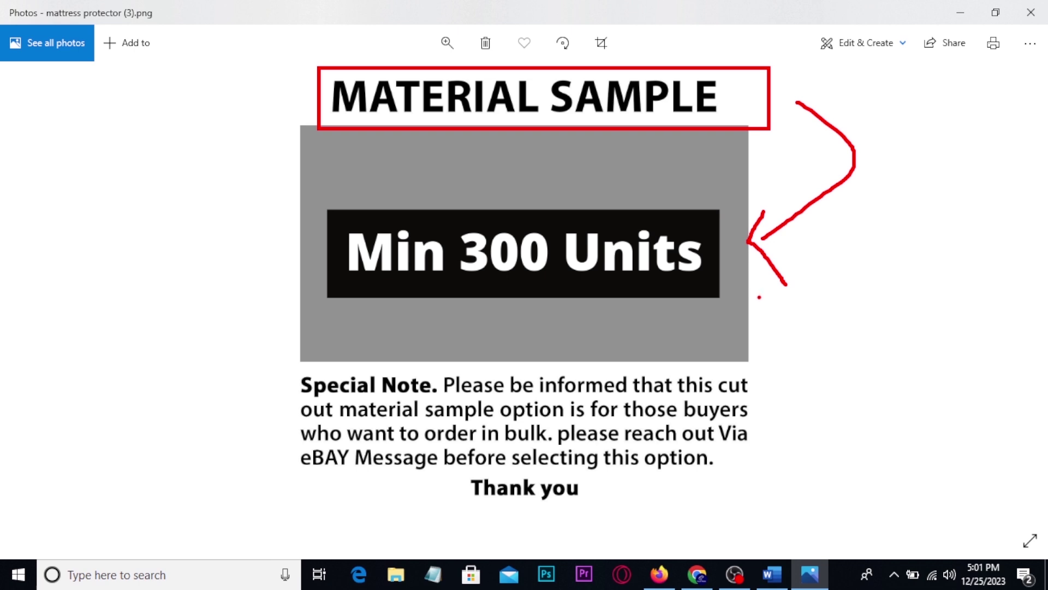
key(Escape)
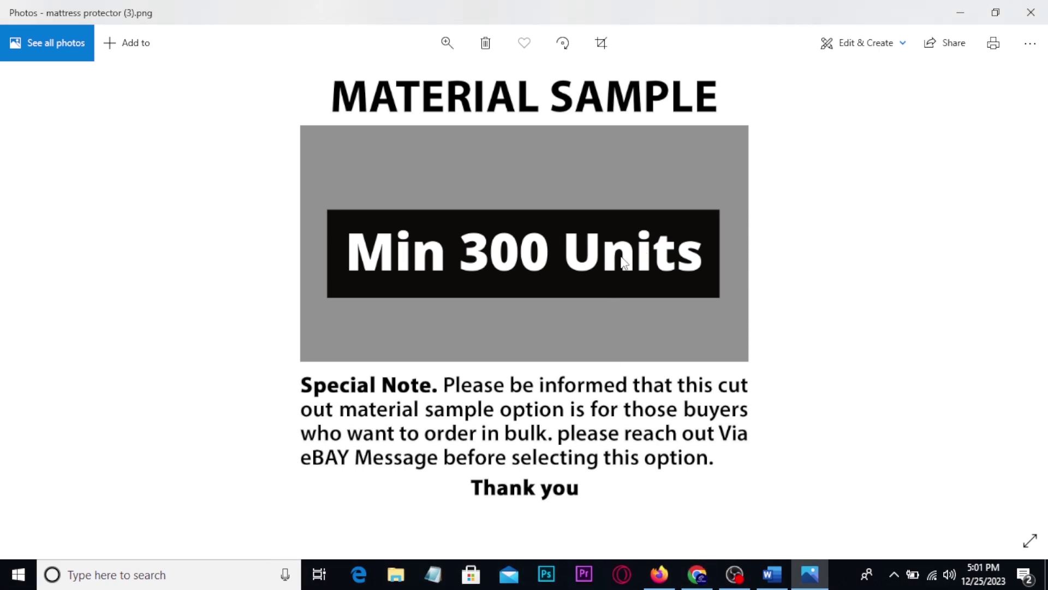
click(698, 574)
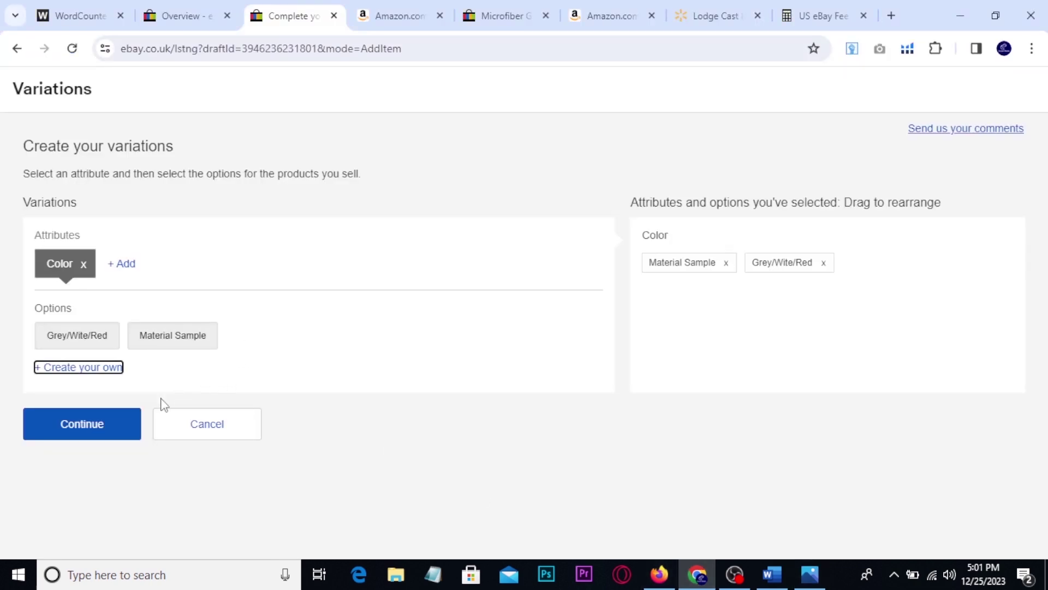
Step: Accept the Color attribute with its two options and continue to the variation combinations
click(81, 424)
scroll(518, 289, down, 9)
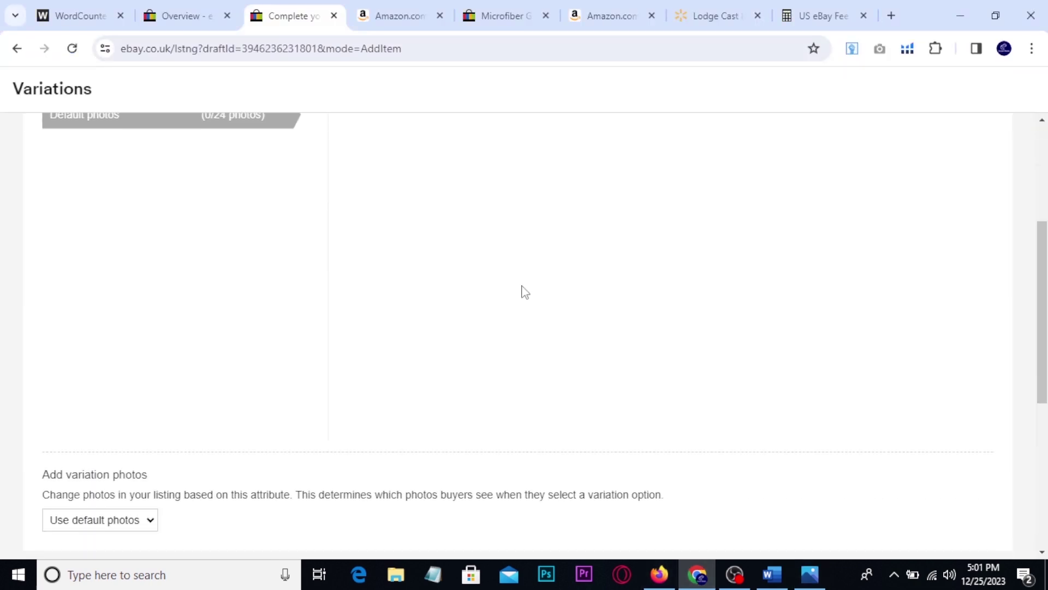
scroll(524, 283, down, 2)
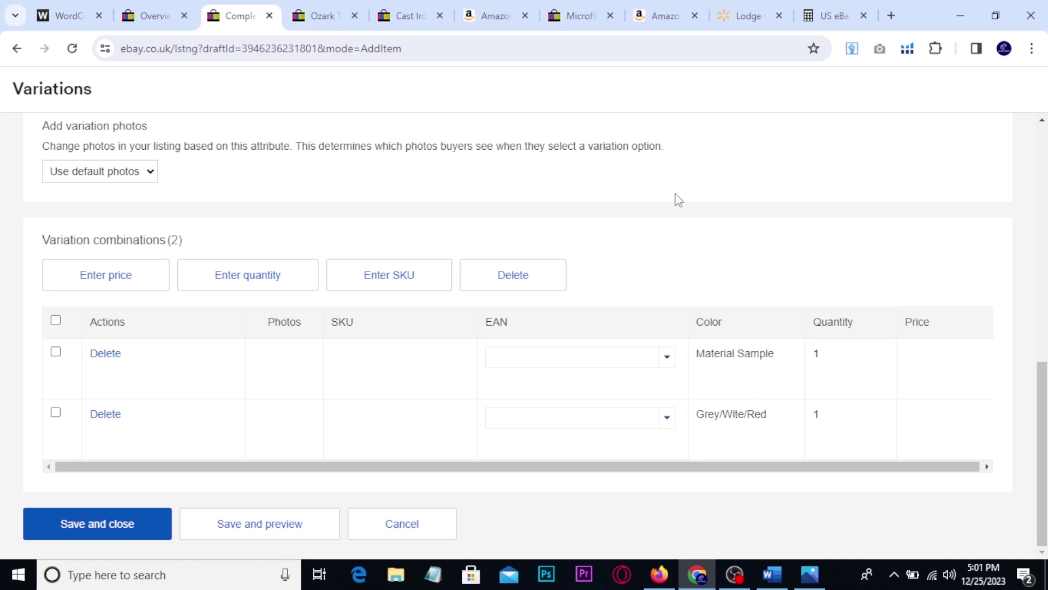
Step: Check the quantity availability on the Cast Iron Skillet eBay listing and return to the draft's variations
click(402, 16)
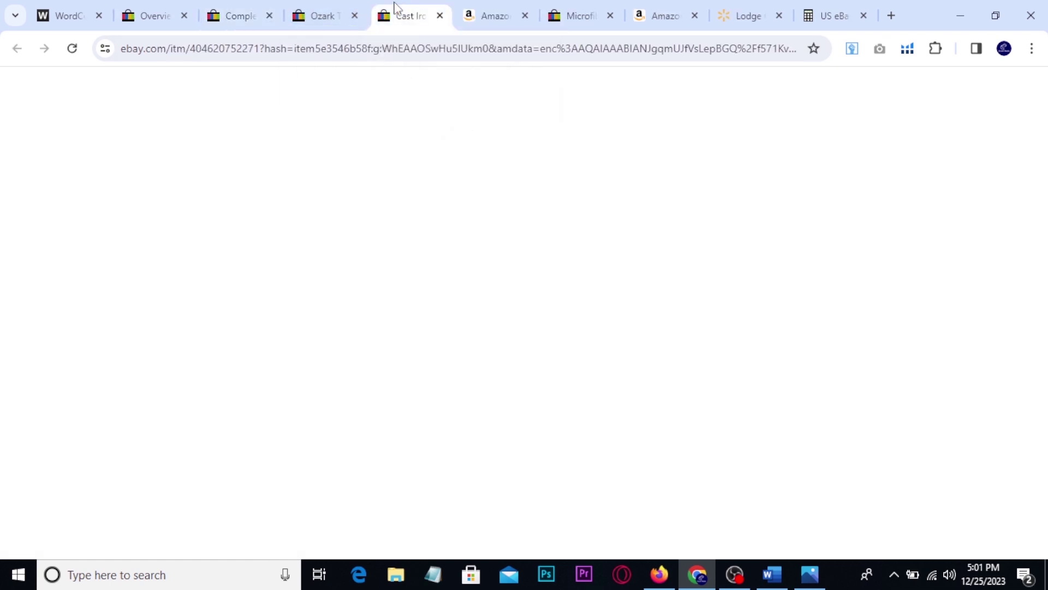
scroll(877, 358, down, 2)
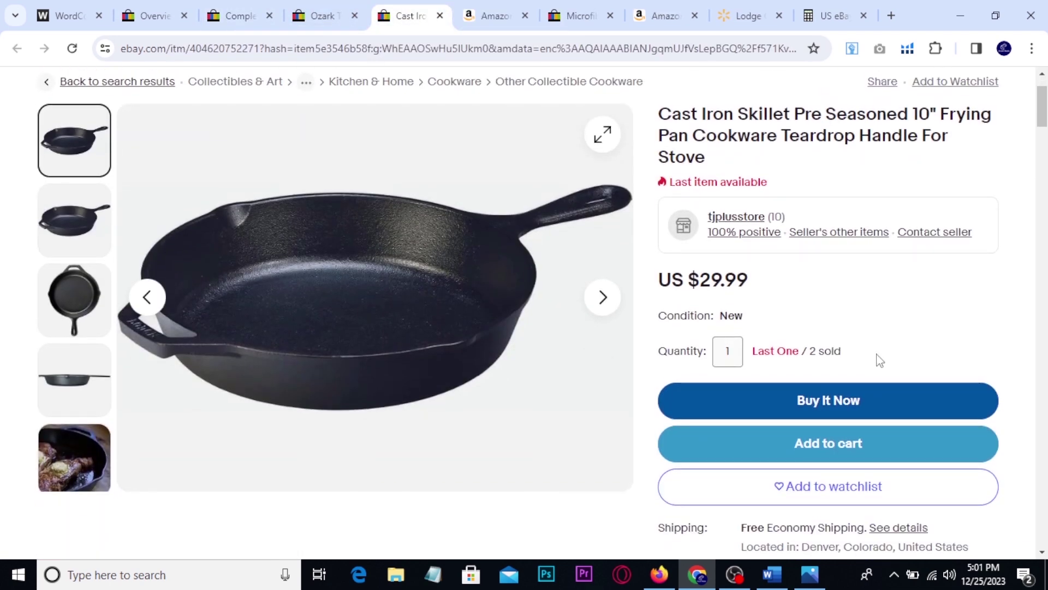
key(alt)
drag(743, 326, 799, 373)
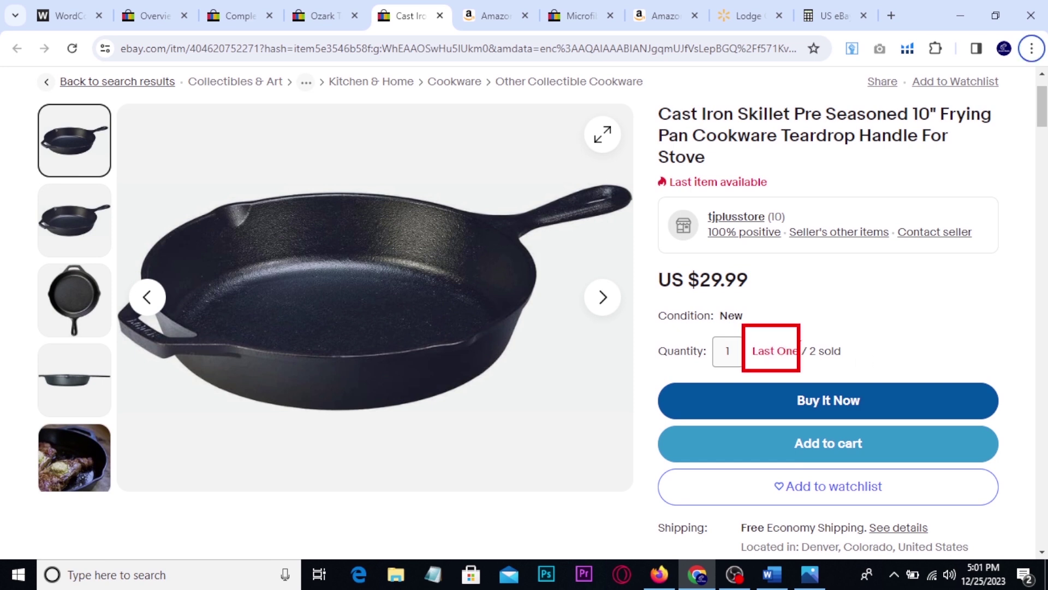
drag(805, 303, 848, 293)
key(Escape)
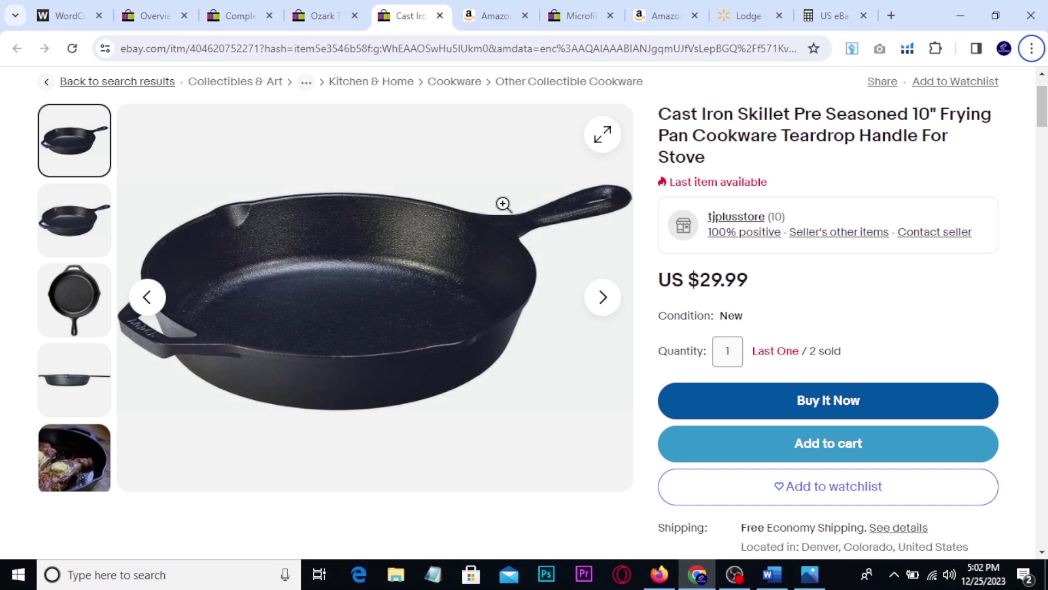
click(239, 7)
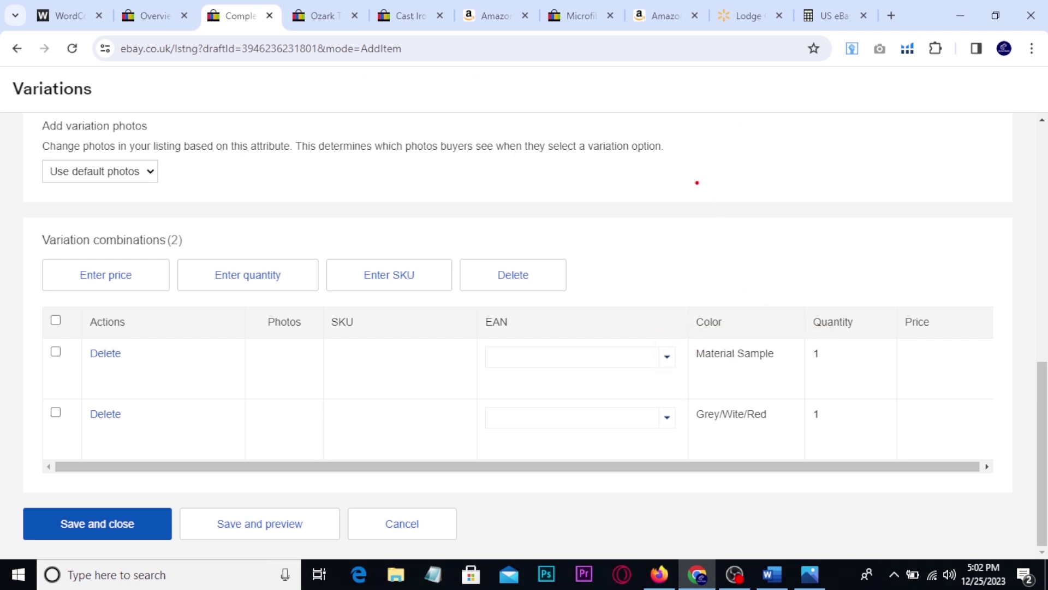
Step: Set the price of the Material Sample variation to 2.99
drag(697, 159, 712, 174)
mouse_move(790, 148)
mouse_down()
mouse_move(817, 167)
mouse_move(819, 185)
mouse_up()
drag(856, 151, 876, 184)
drag(691, 207, 880, 206)
click(935, 360)
text(2.99)
Step: Compare the golf towel's price on the competing eBay listing and on Amazon, and set the Grey/Wite/Red variation's price to 20.99
click(912, 424)
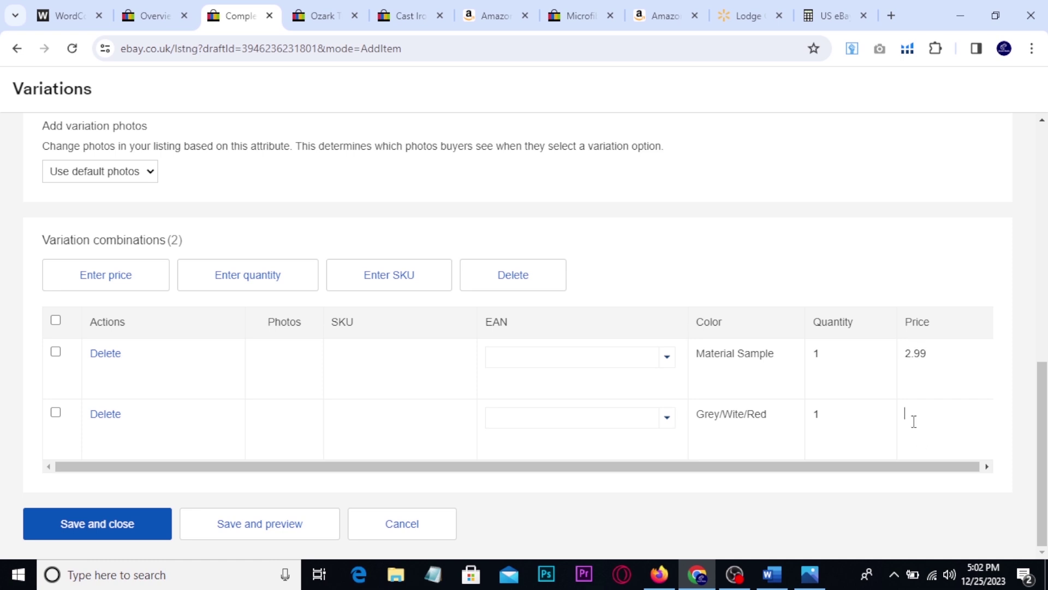
click(323, 12)
click(404, 12)
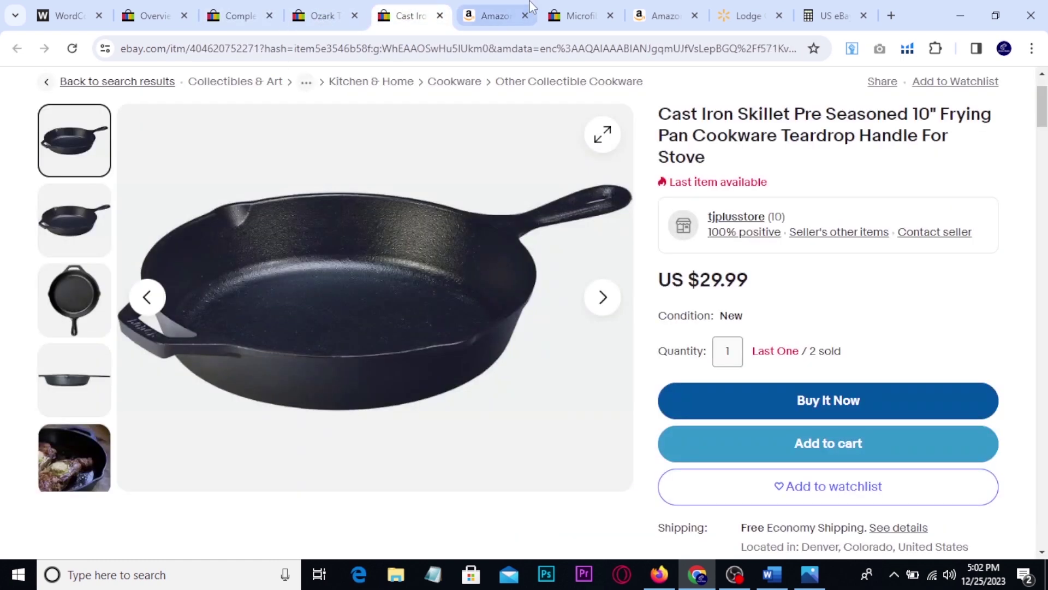
click(572, 6)
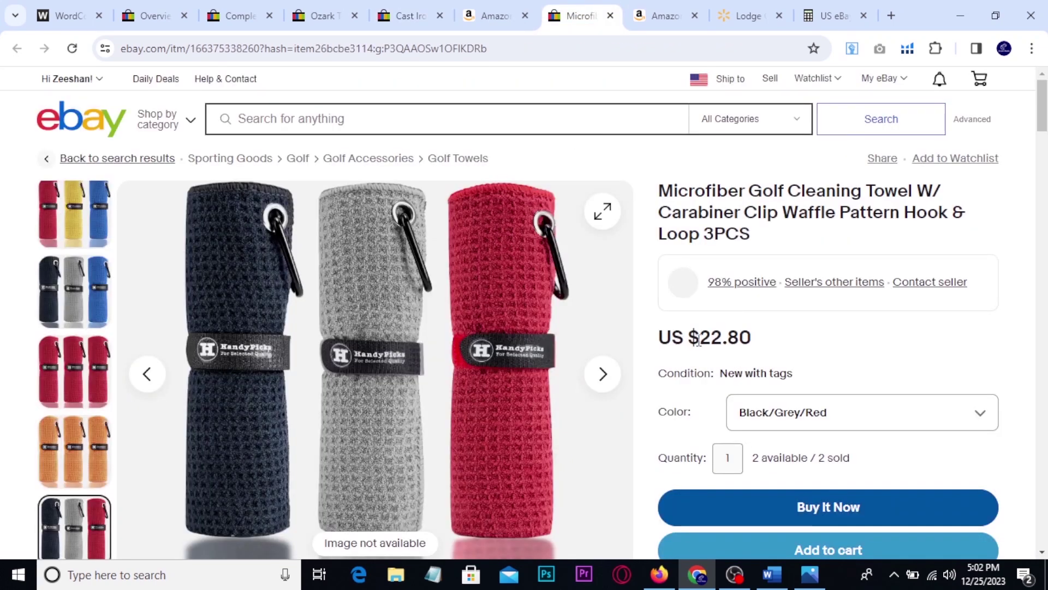
drag(700, 338, 751, 337)
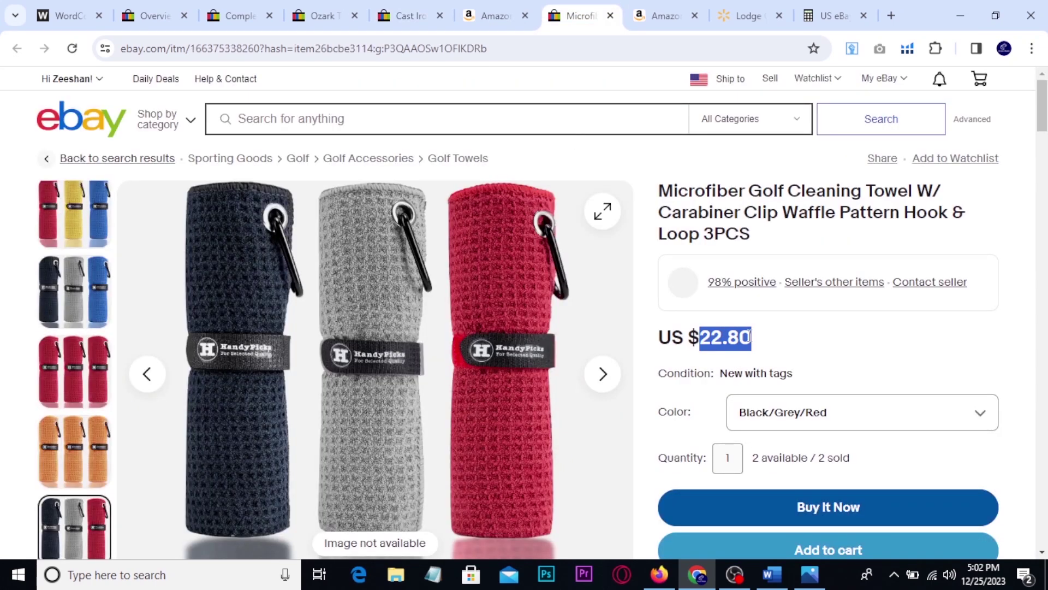
click(663, 12)
drag(404, 300, 452, 313)
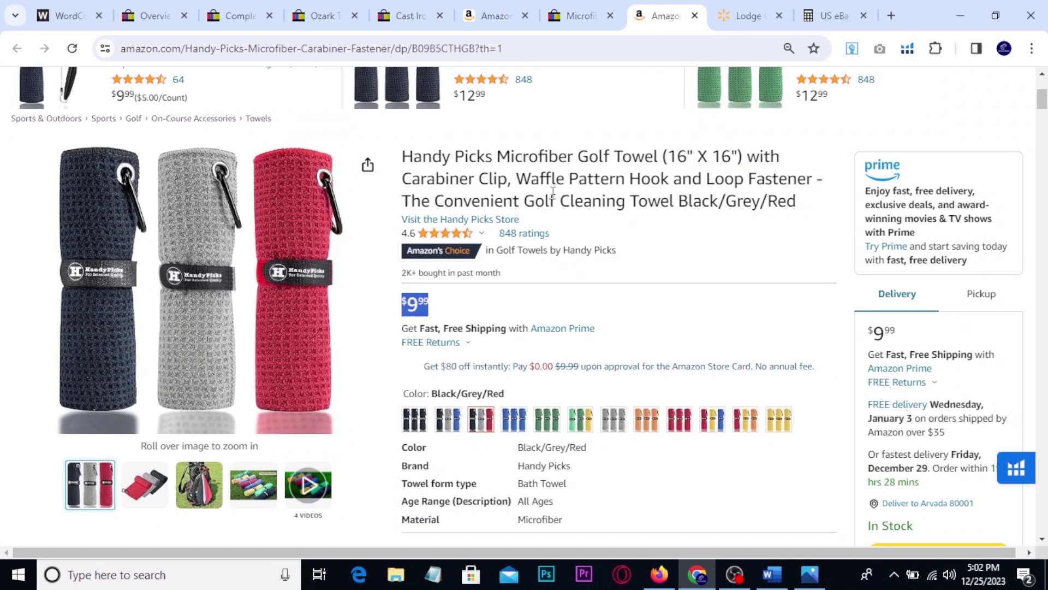
click(580, 16)
click(760, 321)
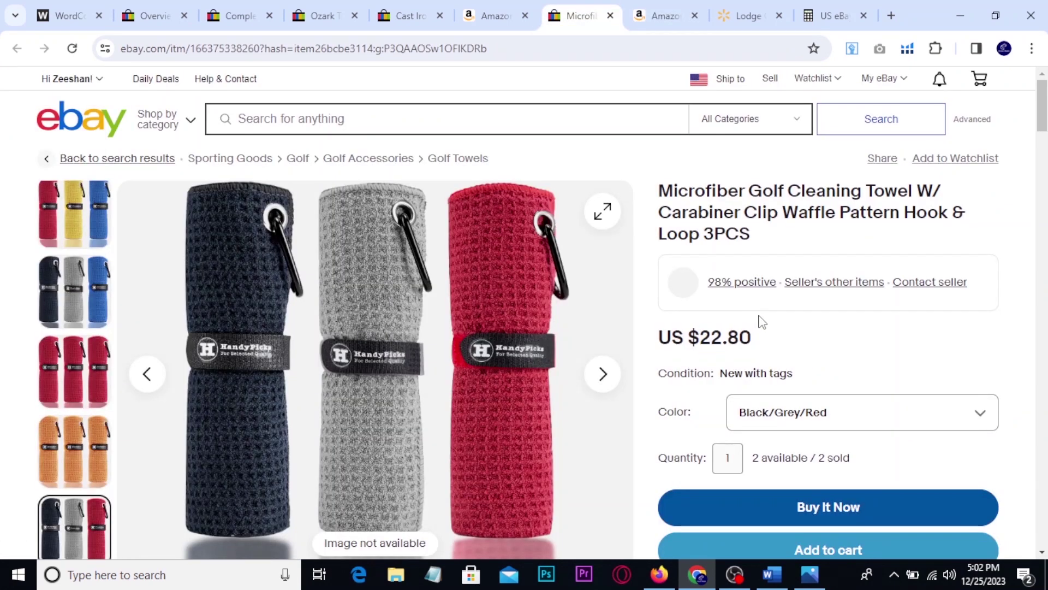
drag(752, 339, 700, 338)
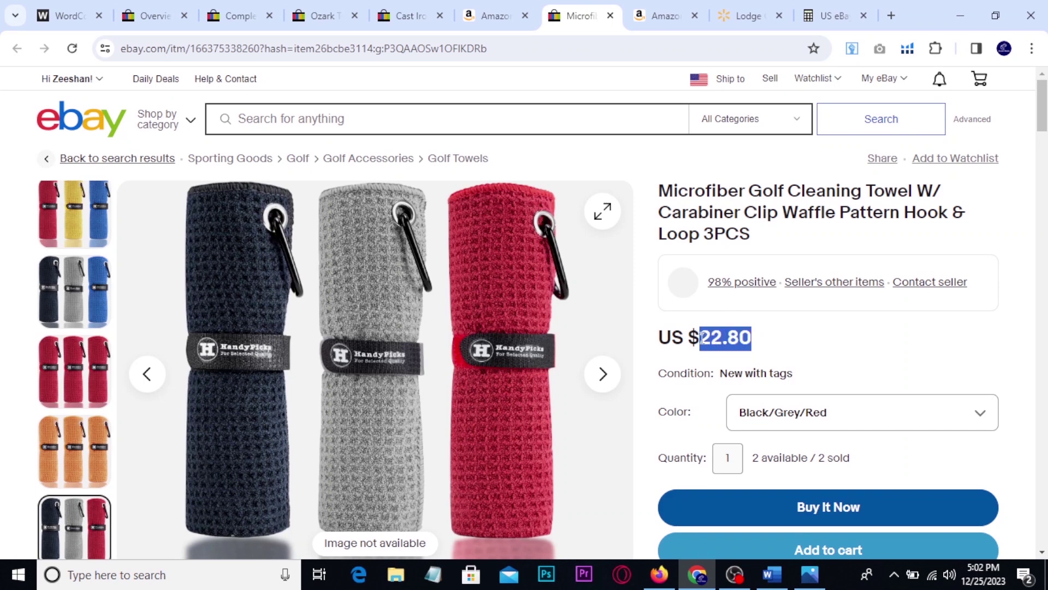
click(234, 7)
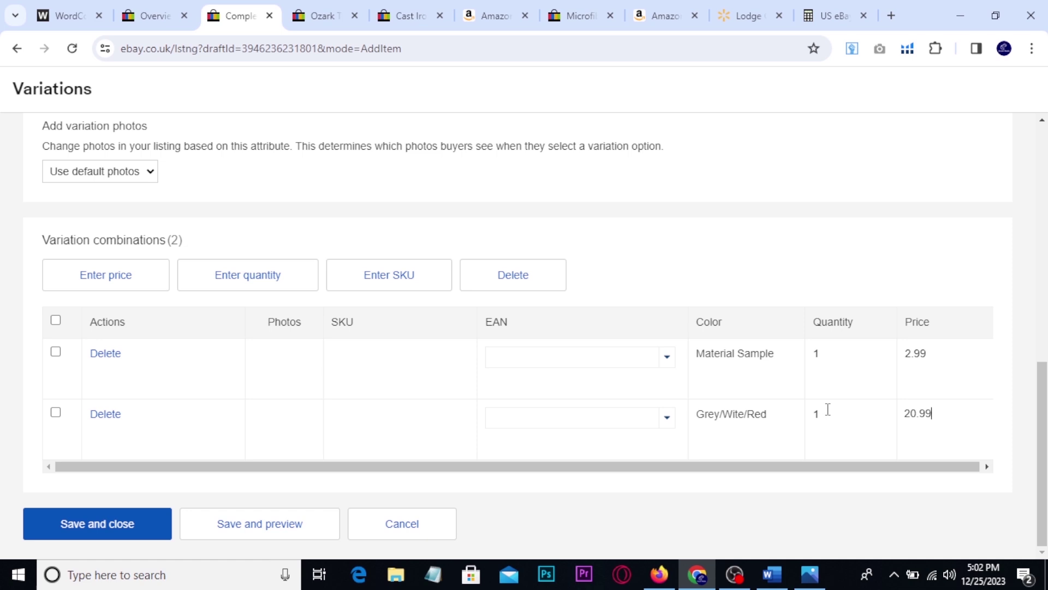
click(719, 515)
Step: Base the variation photos on the Color attribute and upload two towel photos for Grey/Wite/Red
click(82, 173)
click(68, 208)
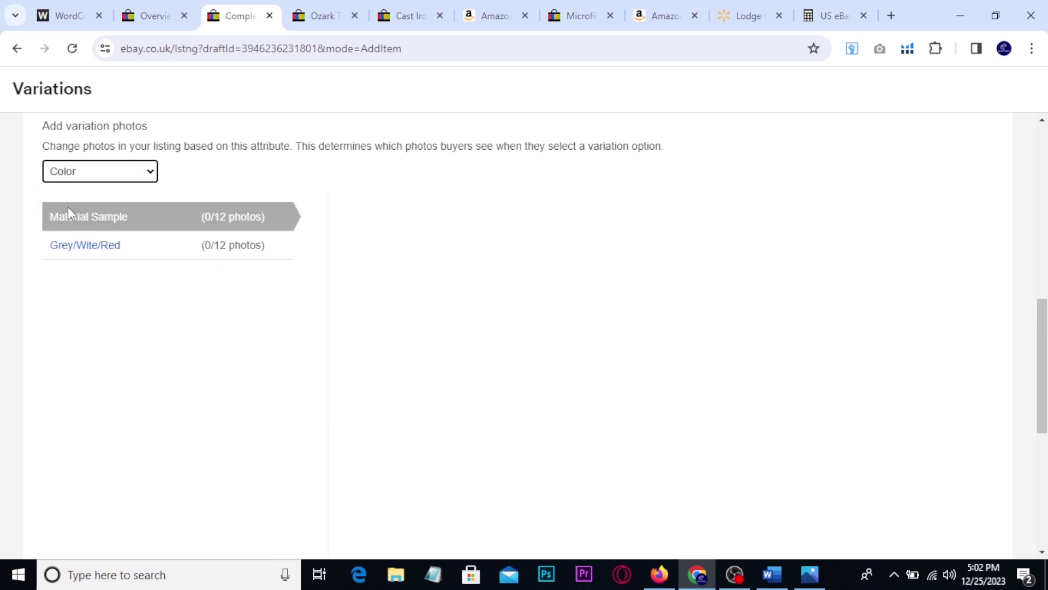
click(68, 247)
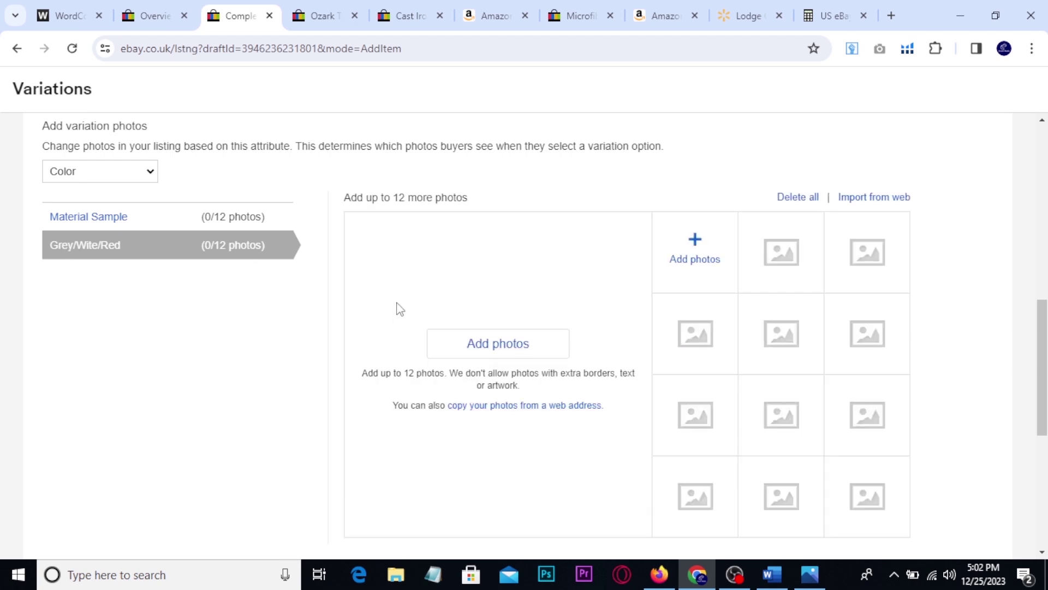
click(490, 344)
click(734, 495)
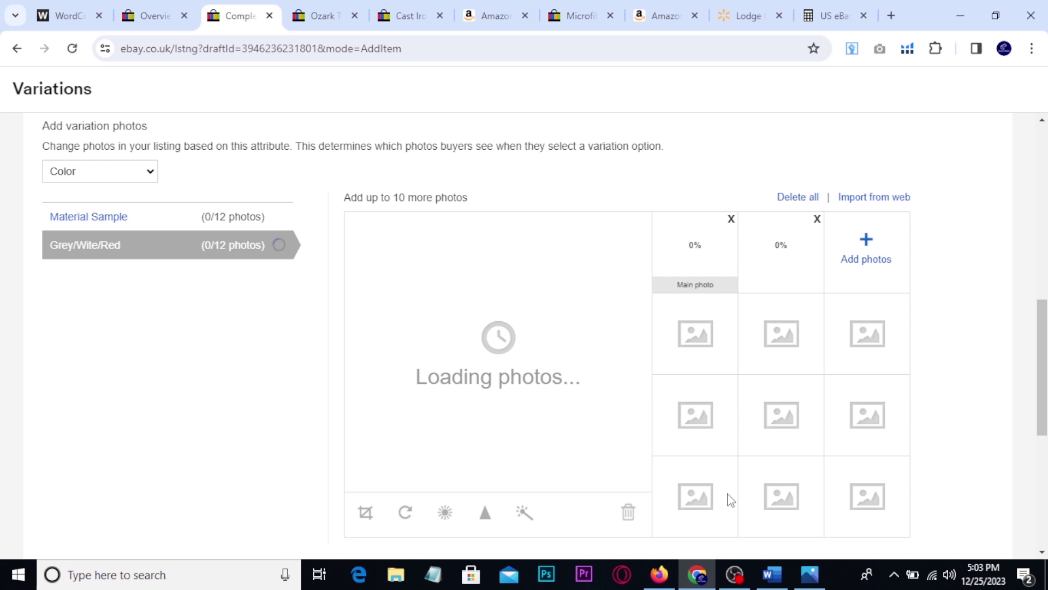
Step: Upload the Material Sample image as the photo for the Material Sample option
click(76, 217)
click(507, 342)
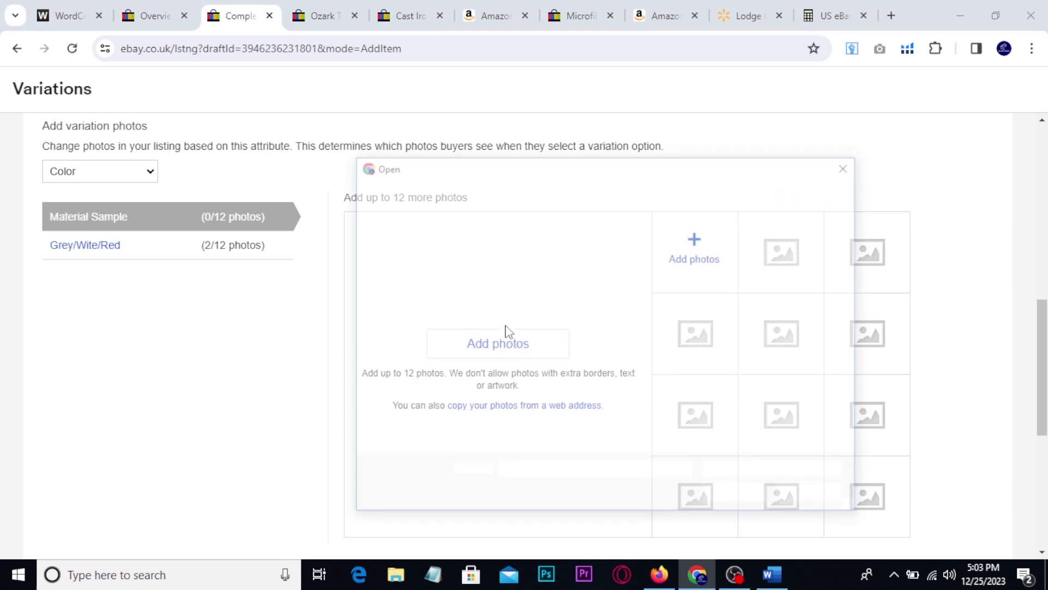
double_click(710, 284)
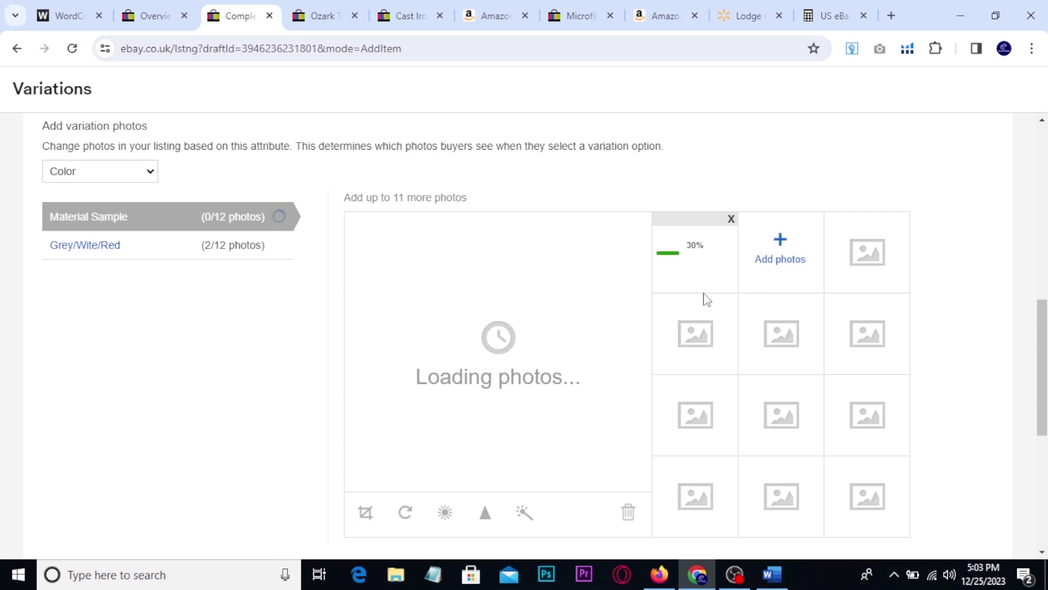
Step: Set the quantity of the Grey/Wite/Red variation to 10
scroll(697, 300, down, 3)
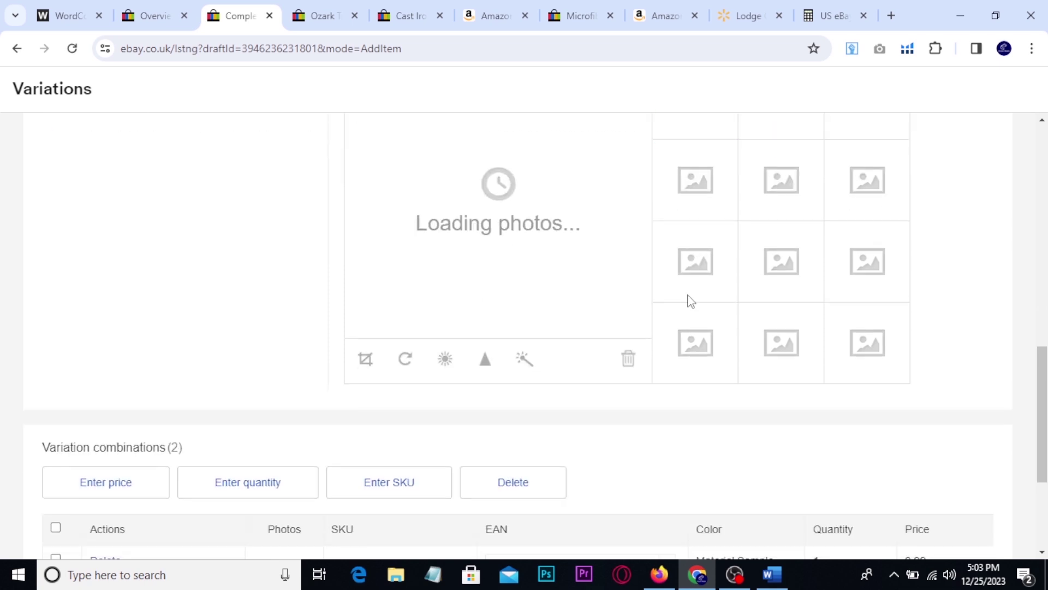
scroll(689, 300, down, 4)
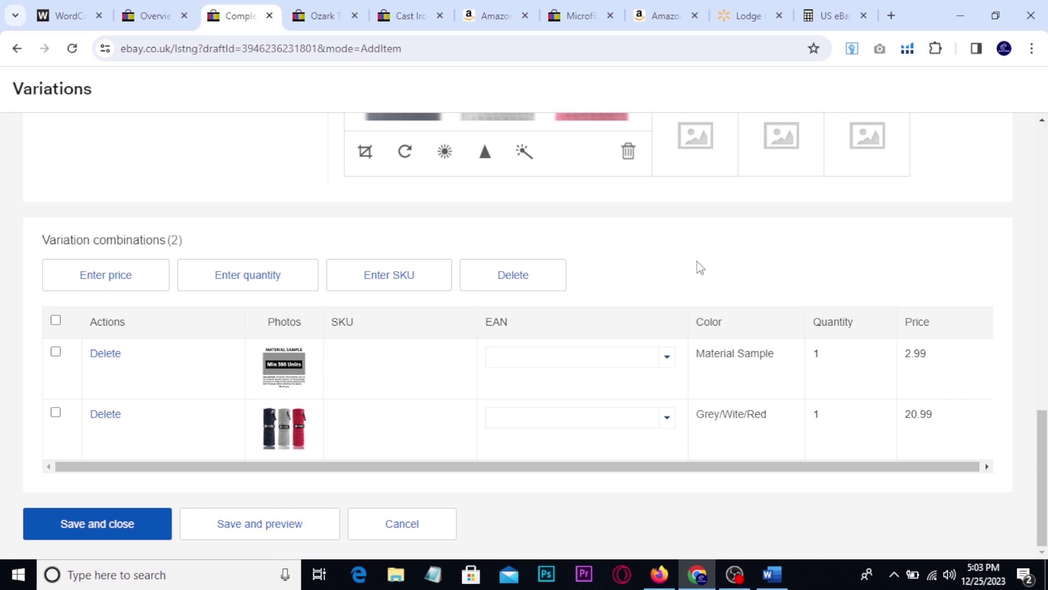
click(834, 421)
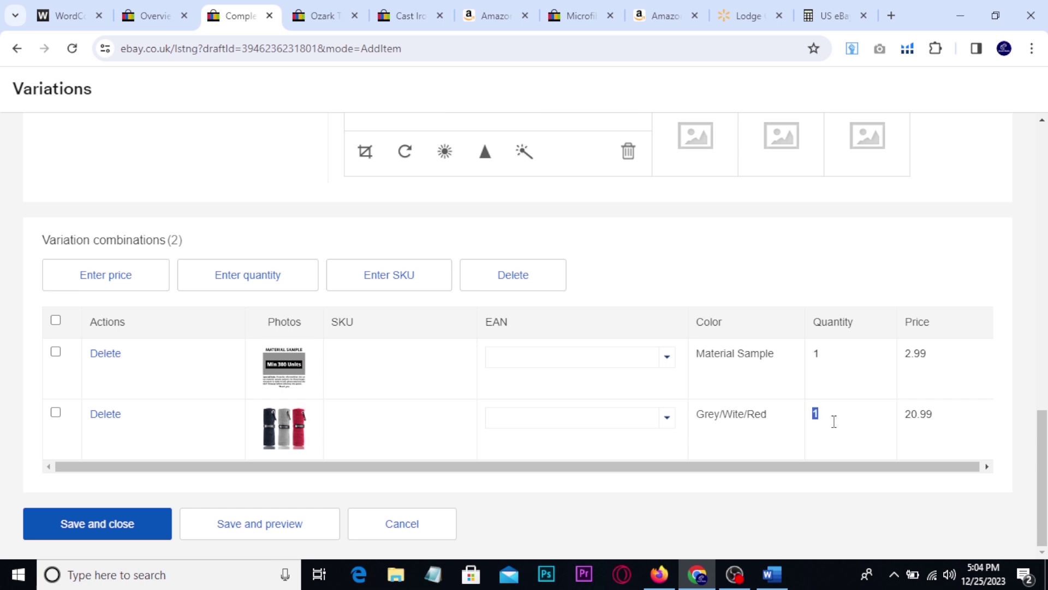
click(828, 357)
Step: Examine the stock label on the Cast Iron Skillet listing and the price ranges and sold figures in the bed sheet search results
click(397, 5)
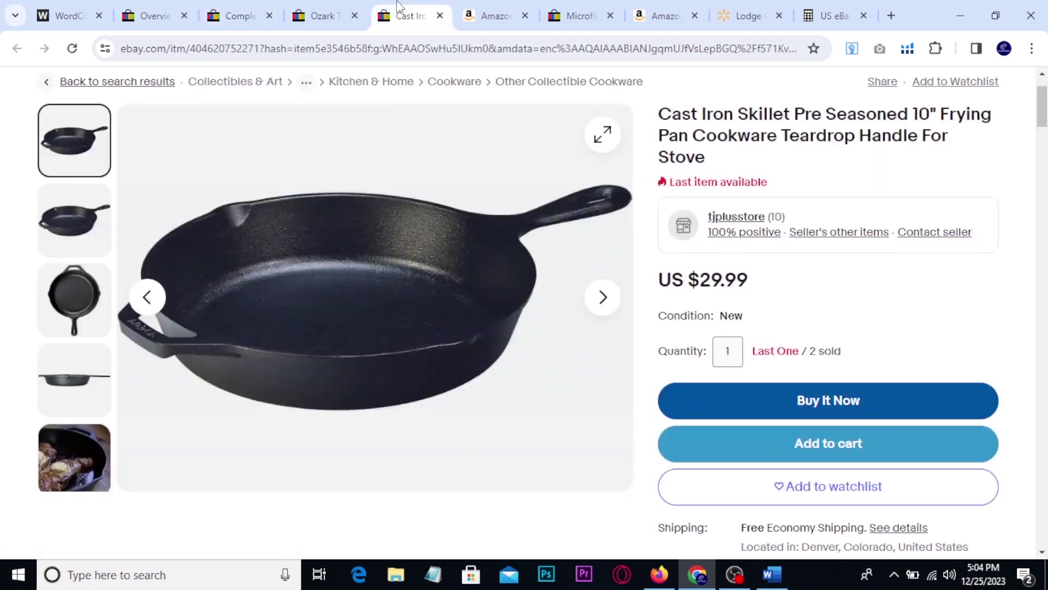
drag(755, 352, 798, 348)
click(768, 367)
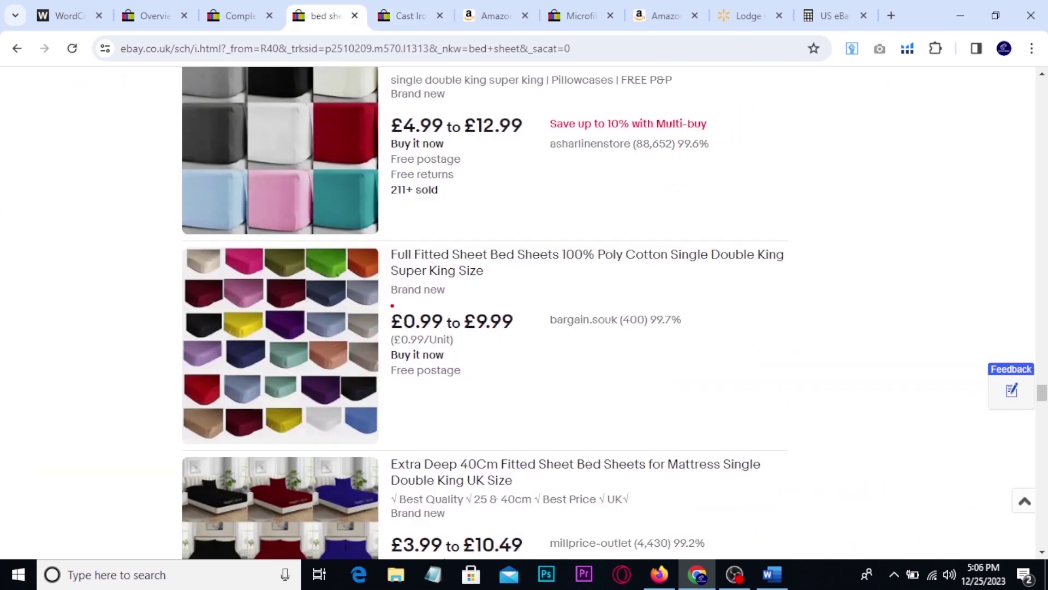
drag(388, 302, 529, 350)
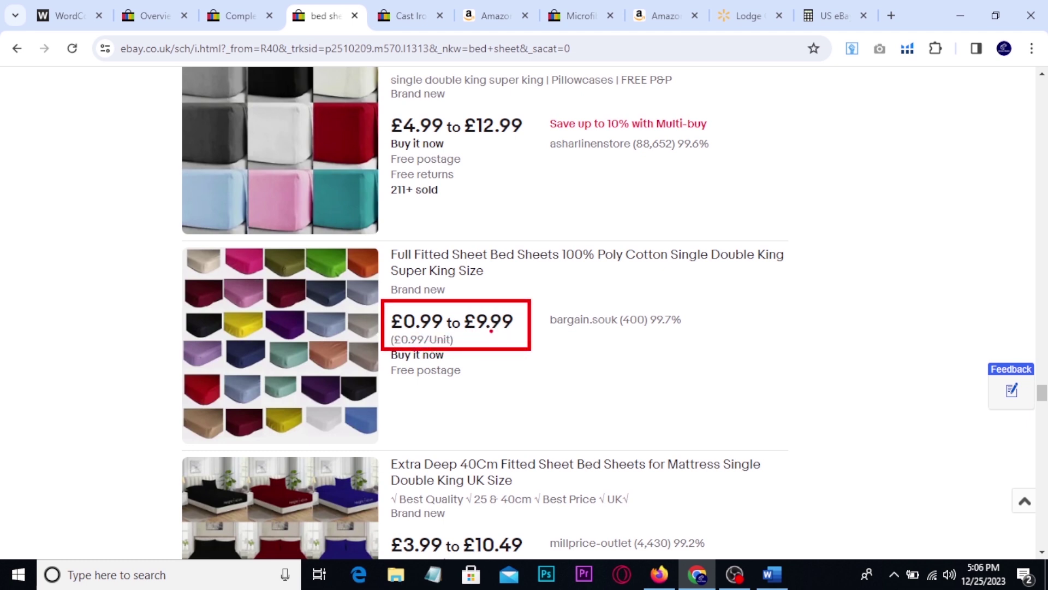
drag(505, 284, 534, 279)
drag(485, 419, 461, 350)
drag(453, 374, 483, 358)
mouse_move(450, 201)
mouse_down()
mouse_move(413, 229)
mouse_move(421, 170)
mouse_move(464, 183)
mouse_up()
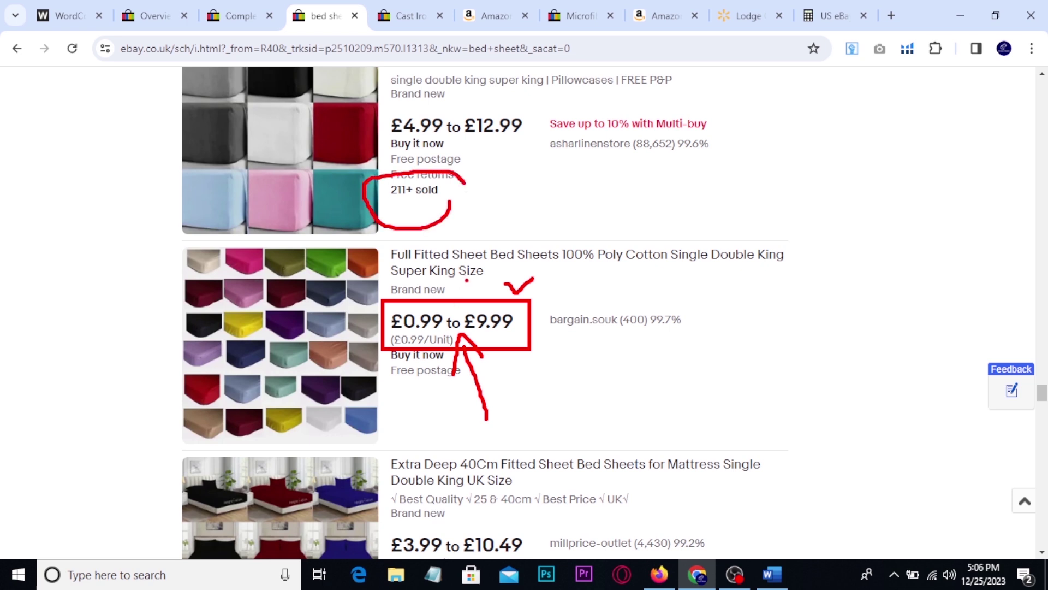
key(Escape)
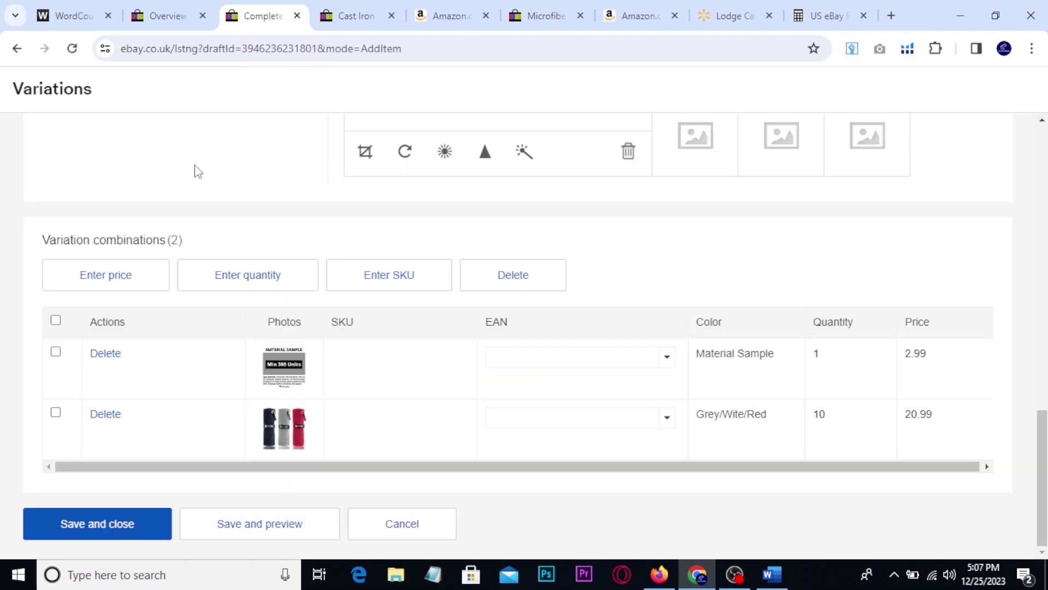
Step: Save and close the variations, and check the variations summary in the listing form
click(91, 526)
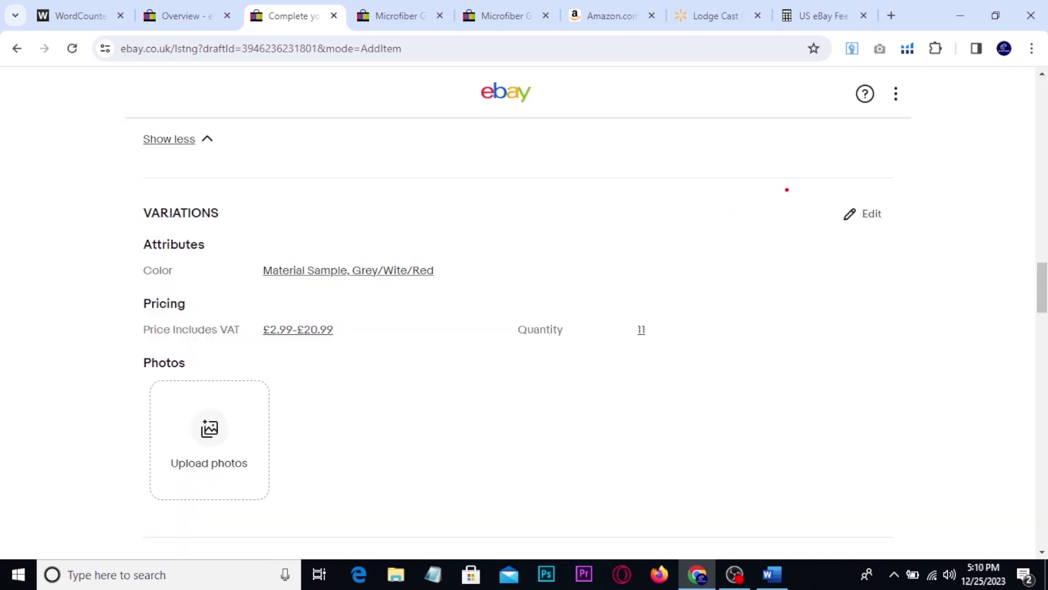
mouse_move(787, 189)
mouse_down()
mouse_move(916, 256)
mouse_move(948, 229)
mouse_up()
key(Escape)
Step: Review the text in the listing's description section
scroll(930, 252, down, 2)
scroll(896, 270, down, 8)
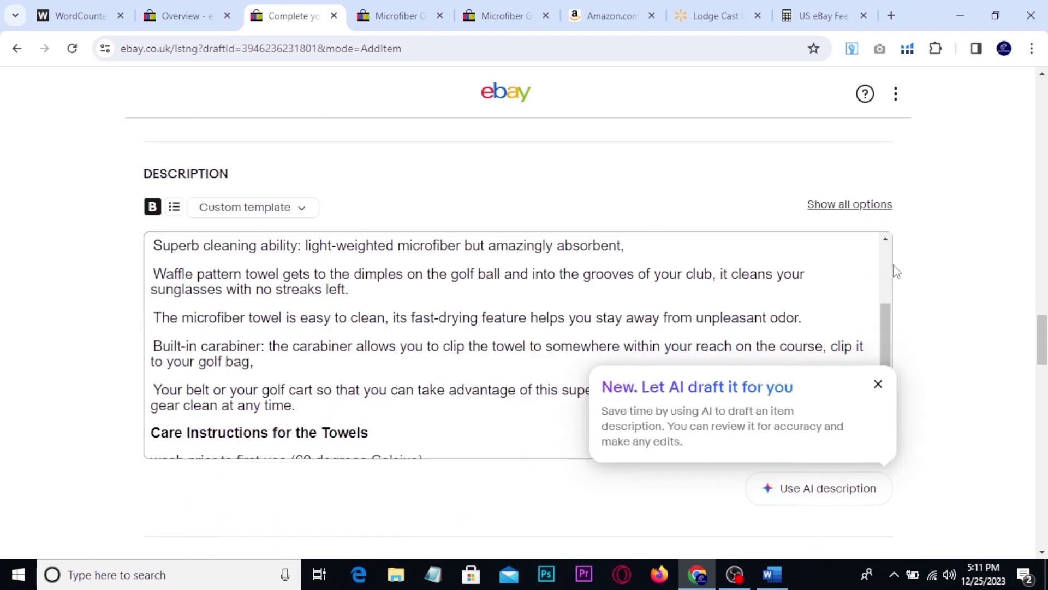
scroll(432, 305, up, 3)
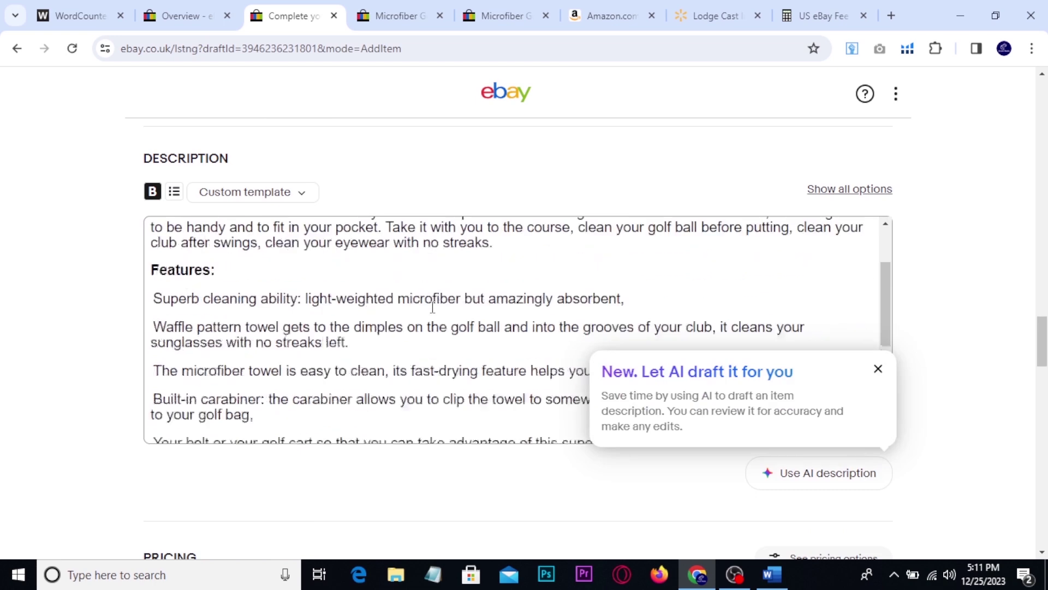
Step: Check the listing form's fees, and examine the price range of the Premium Colored Microfiber Golf Towels listing in the search results
scroll(926, 307, down, 20)
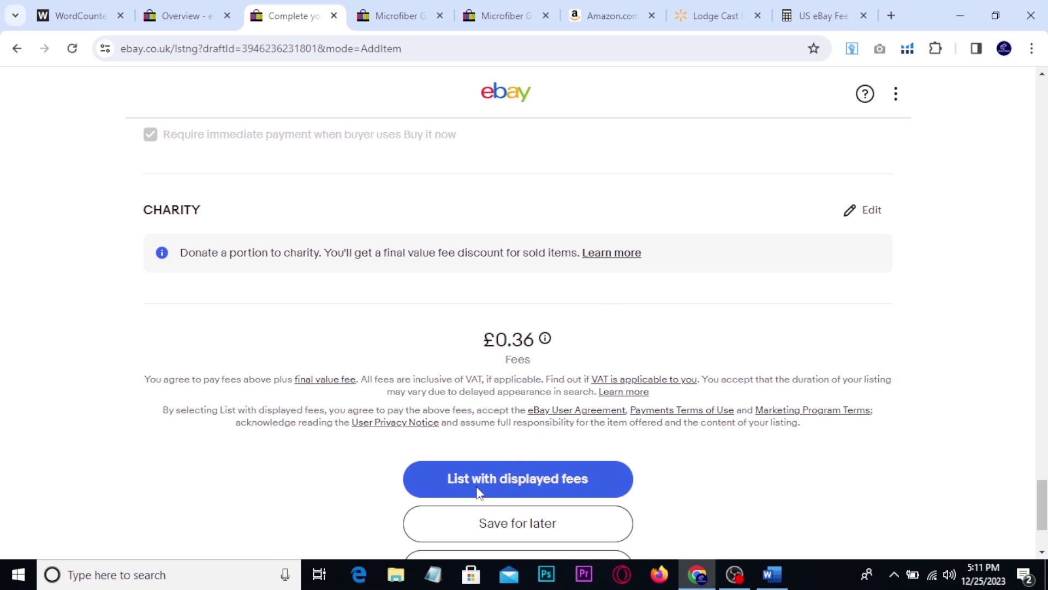
click(390, 15)
scroll(603, 206, up, 1)
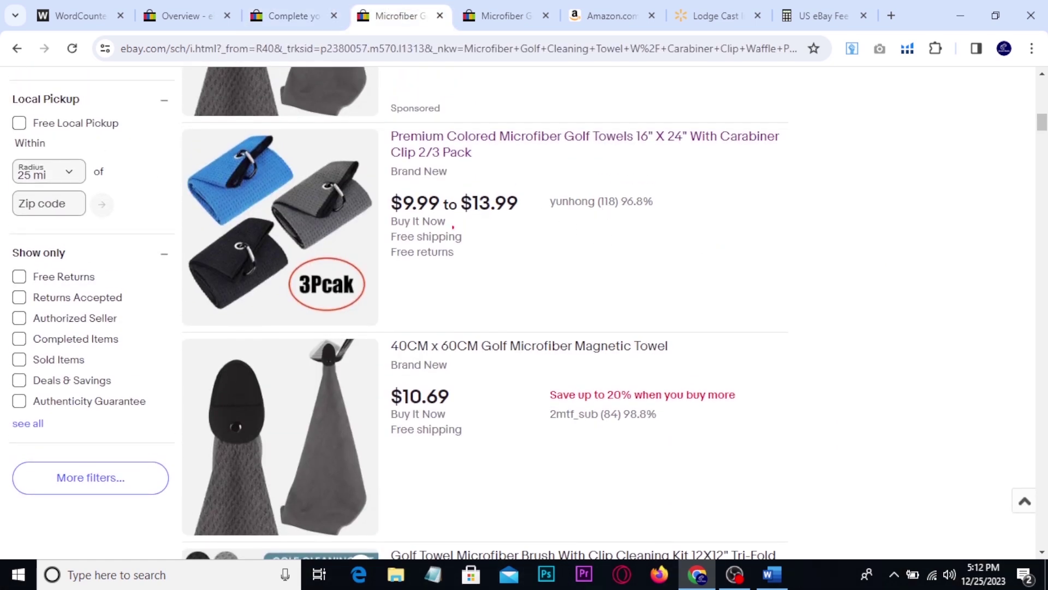
mouse_move(381, 185)
mouse_down()
mouse_move(442, 218)
mouse_move(446, 275)
mouse_move(484, 245)
mouse_move(477, 235)
mouse_move(505, 248)
mouse_up()
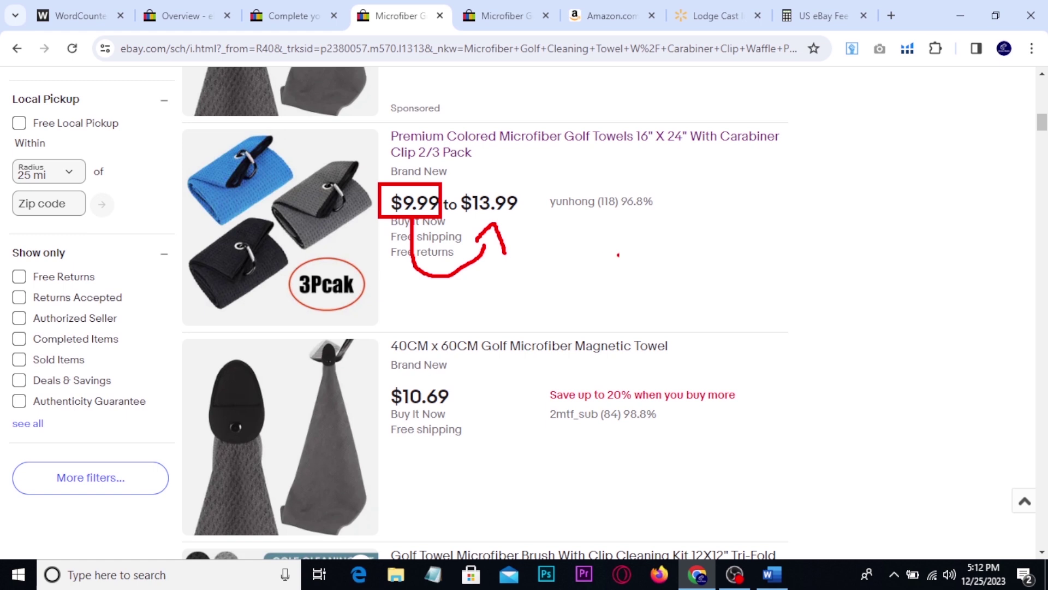
mouse_move(619, 168)
mouse_down()
mouse_move(543, 176)
mouse_move(539, 200)
mouse_up()
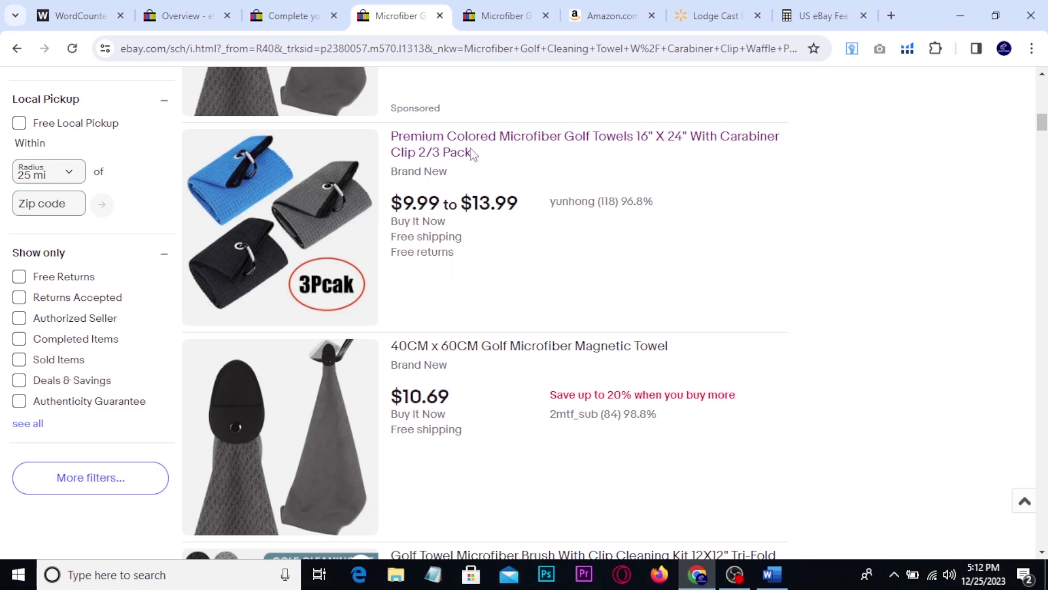
Step: Examine the stock label on the Cast Iron Skillet listing and the availability on the Microfiber Golf Cleaning Towel listing
click(503, 16)
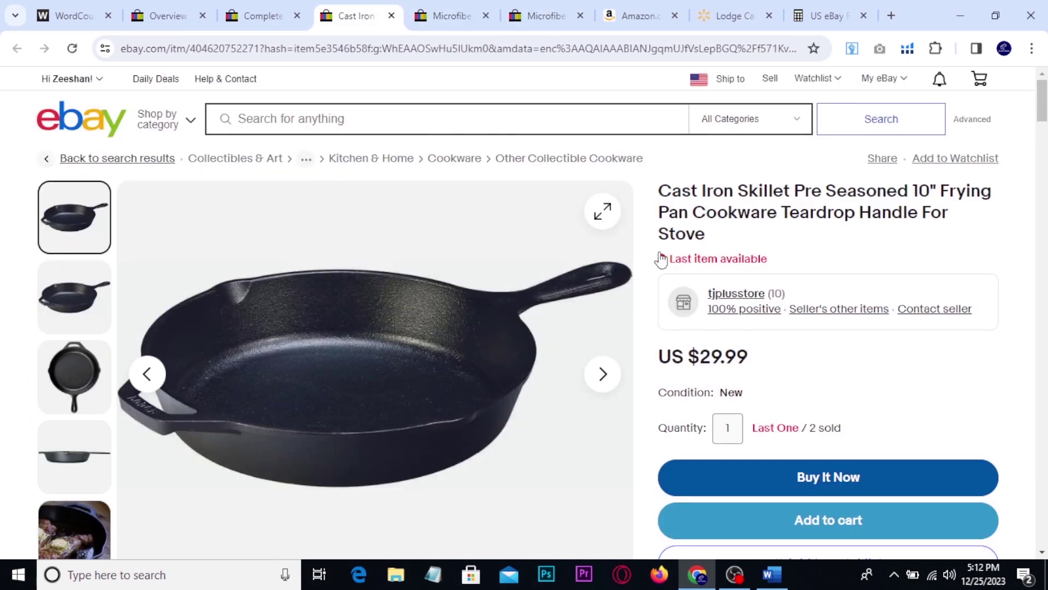
key(ctrl+2)
drag(744, 408, 807, 451)
drag(787, 394, 810, 382)
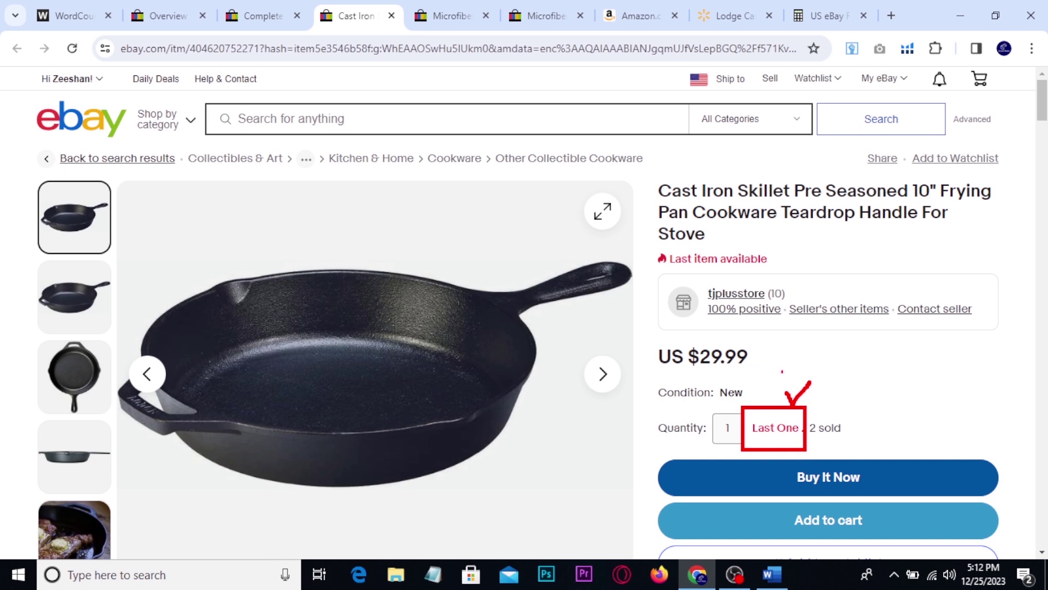
drag(834, 381, 876, 370)
key(ctrl+Tab)
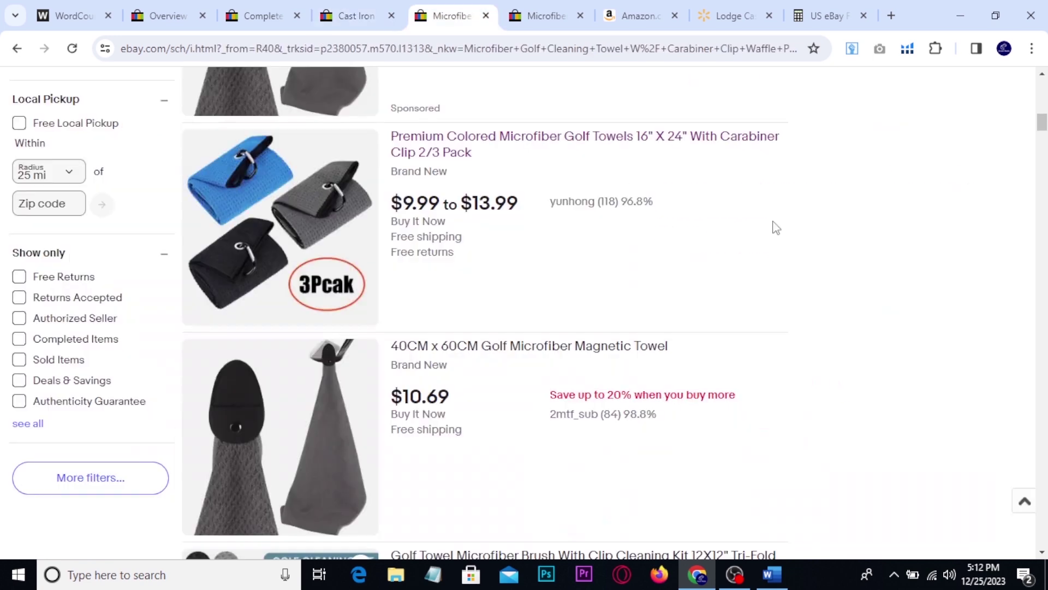
click(549, 6)
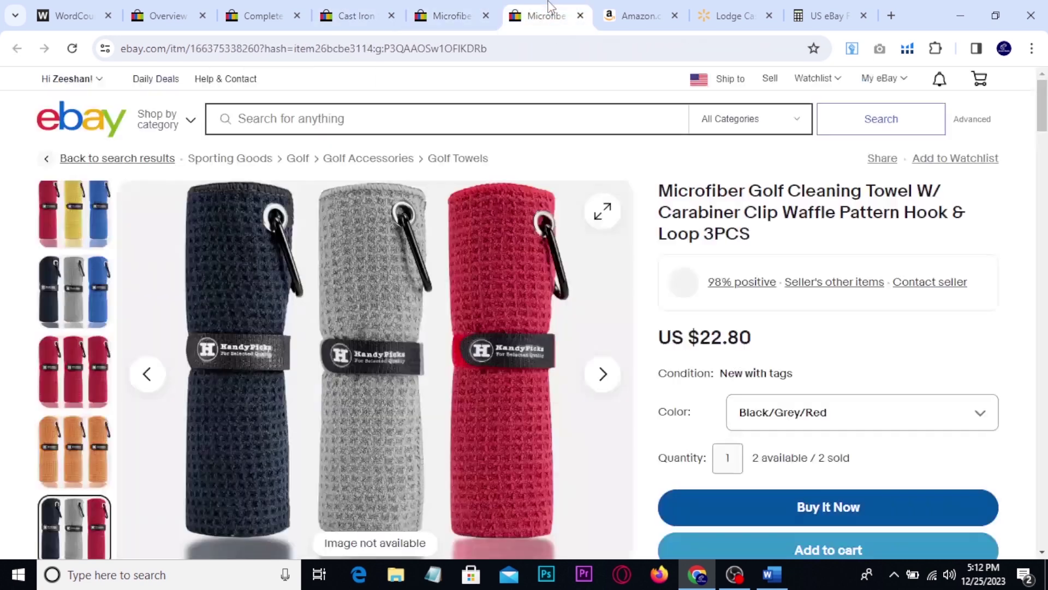
click(632, 7)
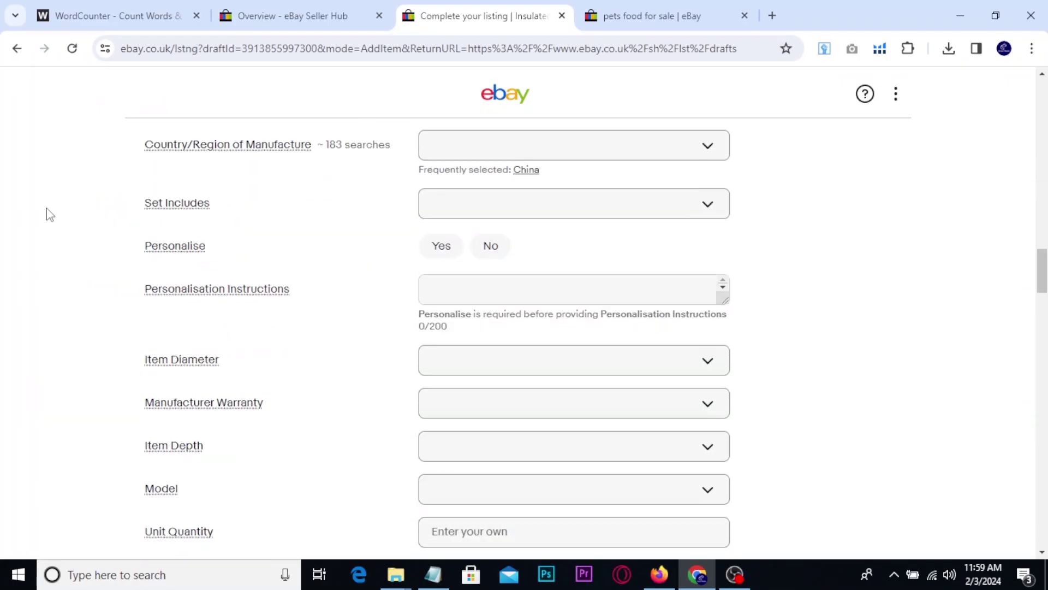
Step: Examine the Promoted Listings Standard and Advanced options in the insulated food container's listing draft
scroll(46, 213, down, 5)
scroll(47, 214, down, 15)
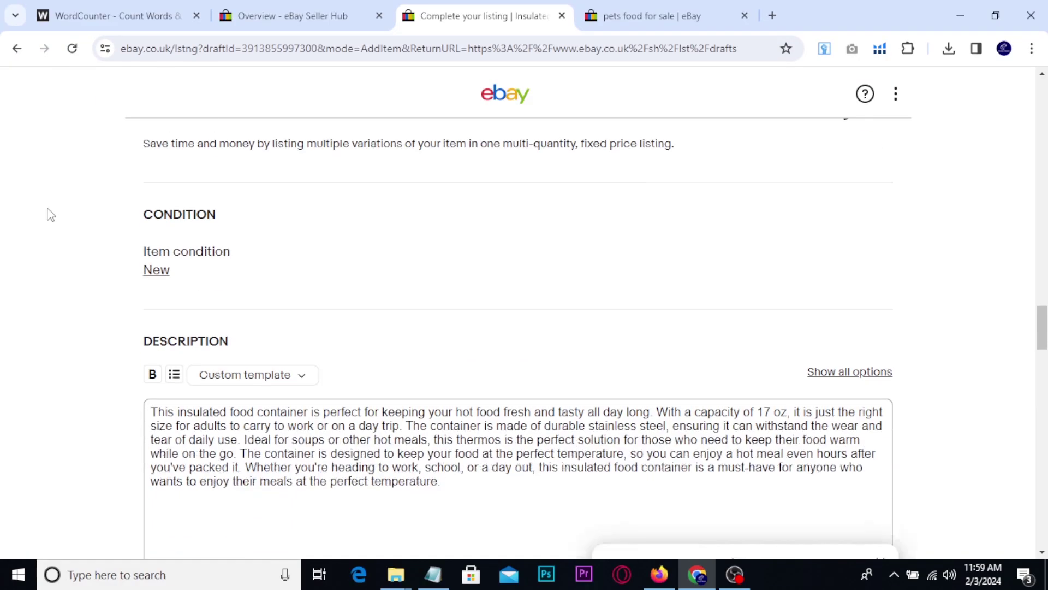
scroll(47, 213, down, 14)
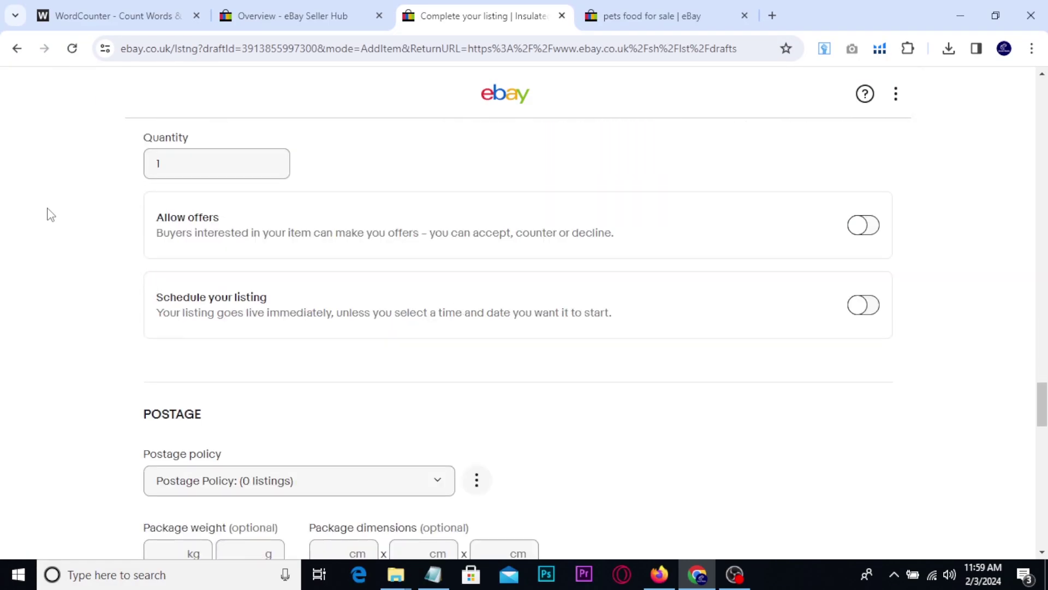
scroll(46, 213, down, 1)
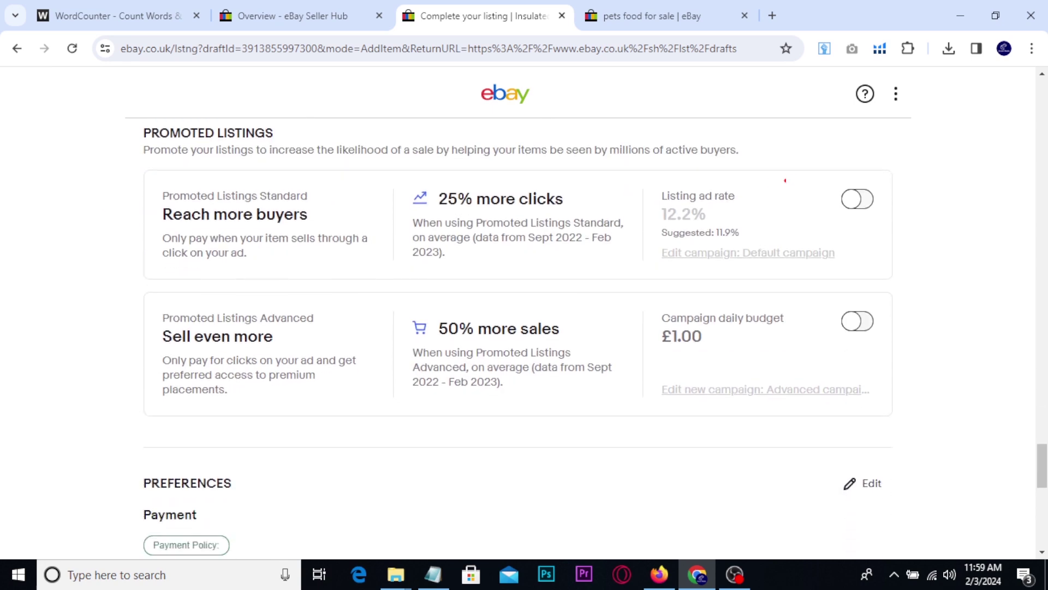
drag(797, 161, 906, 236)
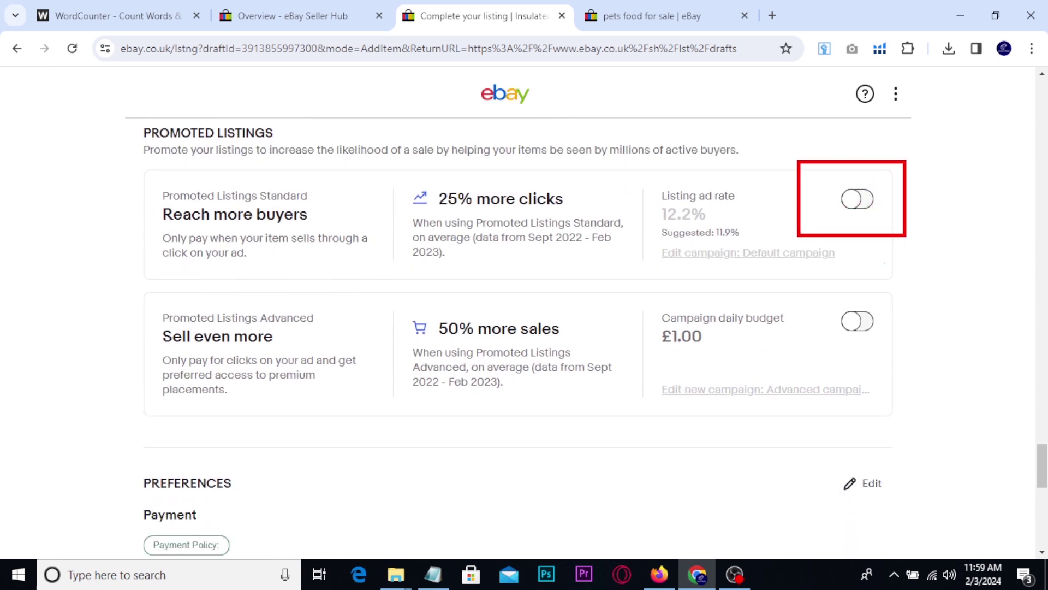
drag(803, 276, 934, 378)
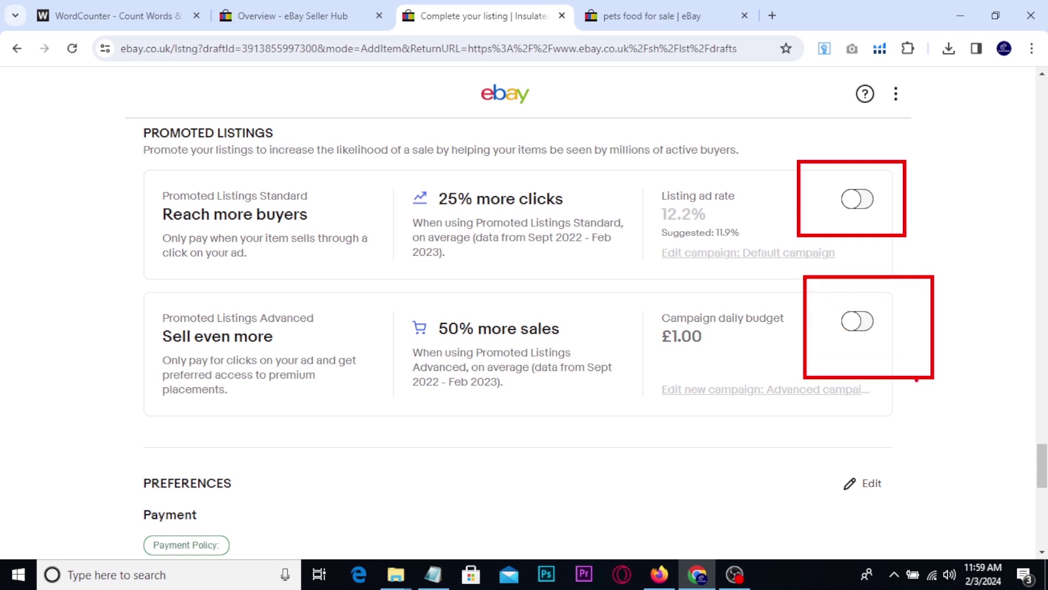
key(Escape)
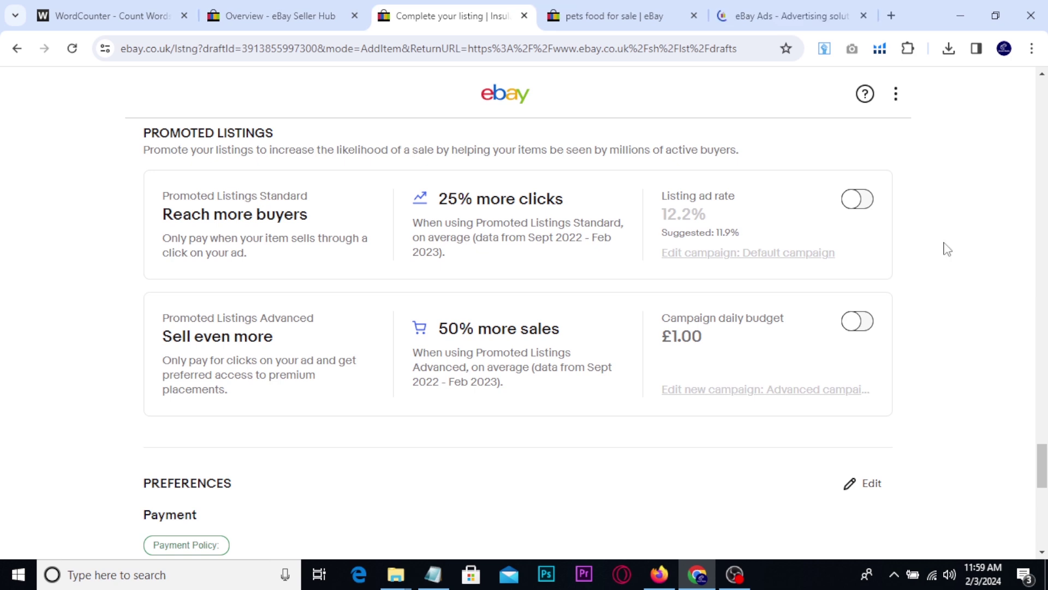
key(ctrl+2)
mouse_move(134, 161)
mouse_down()
mouse_move(713, 338)
mouse_move(941, 392)
mouse_up()
drag(943, 346, 973, 336)
key(Escape)
Step: Look through the eBay Ads homepage, from the advertising tools to the Promoted Listings section, and glance at the pets food search results
click(767, 12)
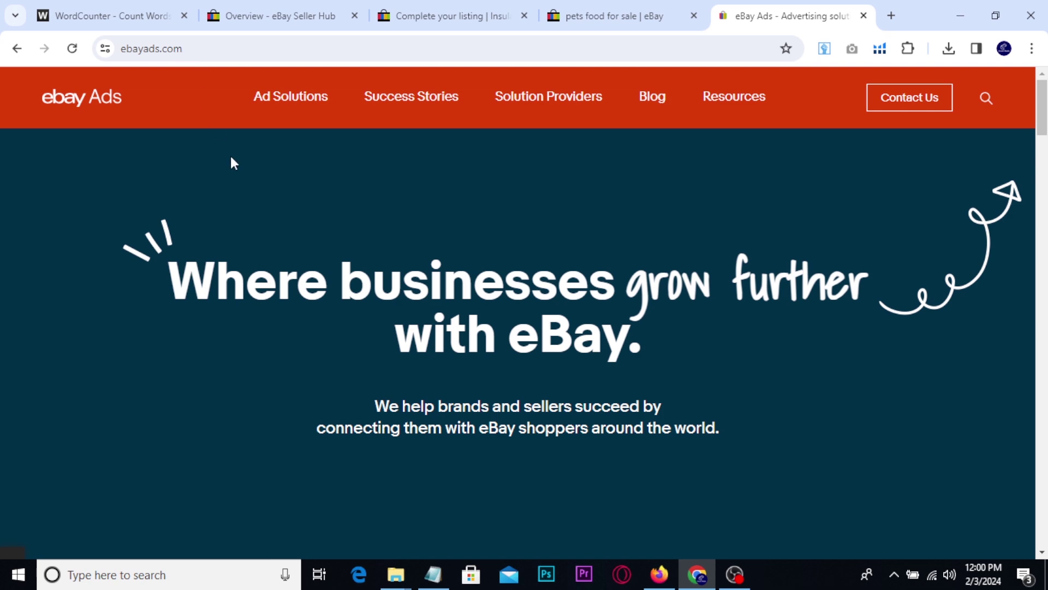
scroll(296, 229, down, 10)
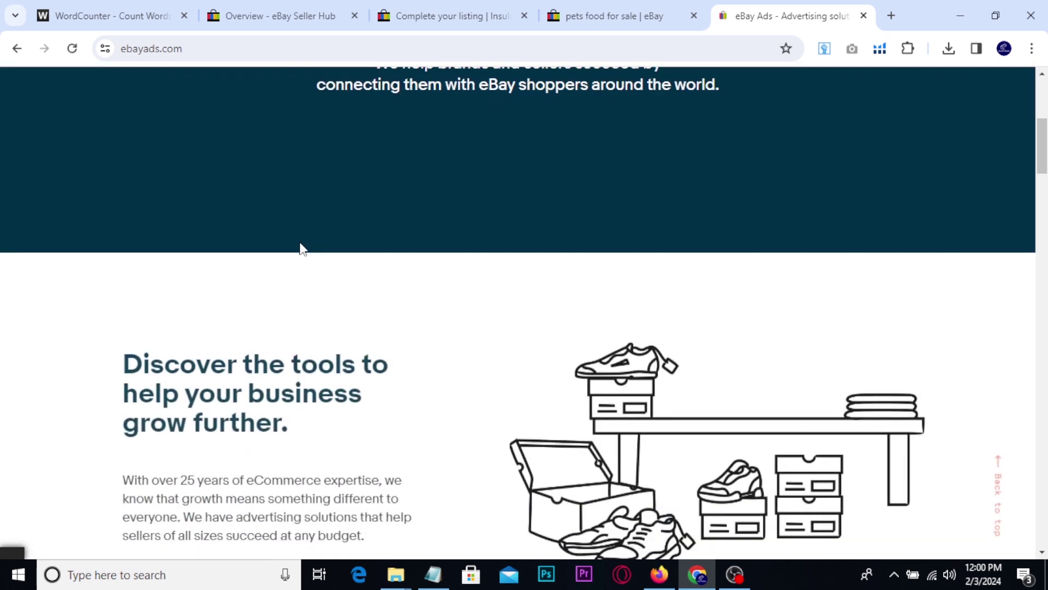
scroll(355, 261, down, 8)
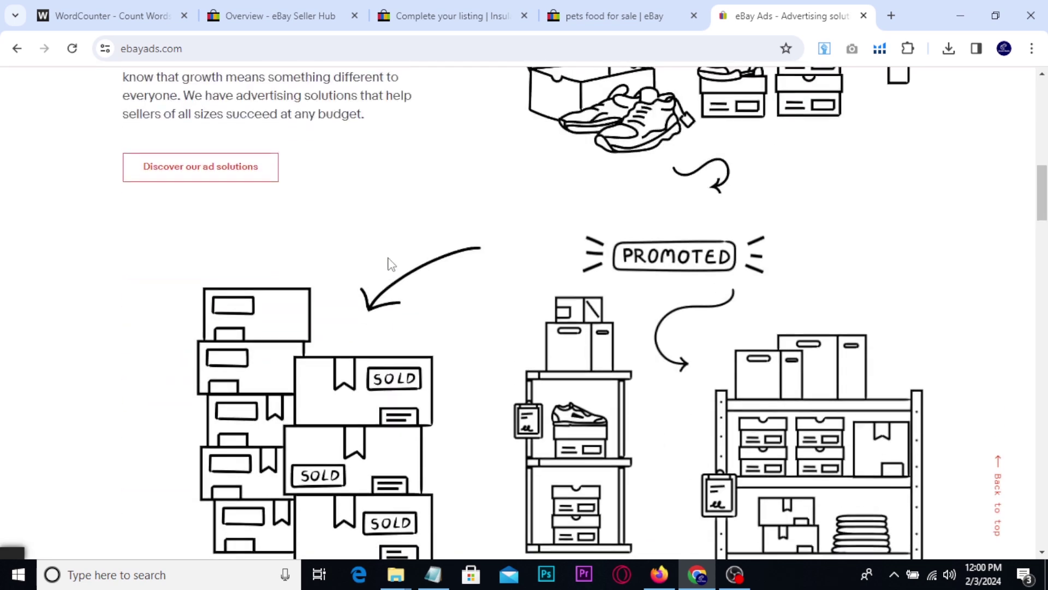
scroll(394, 292, down, 20)
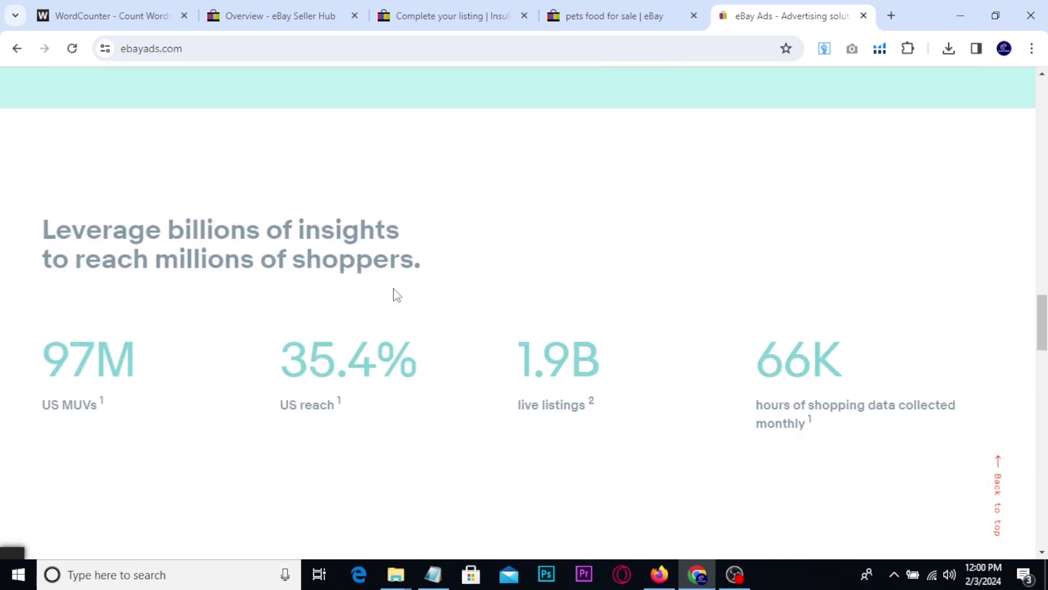
scroll(396, 295, down, 16)
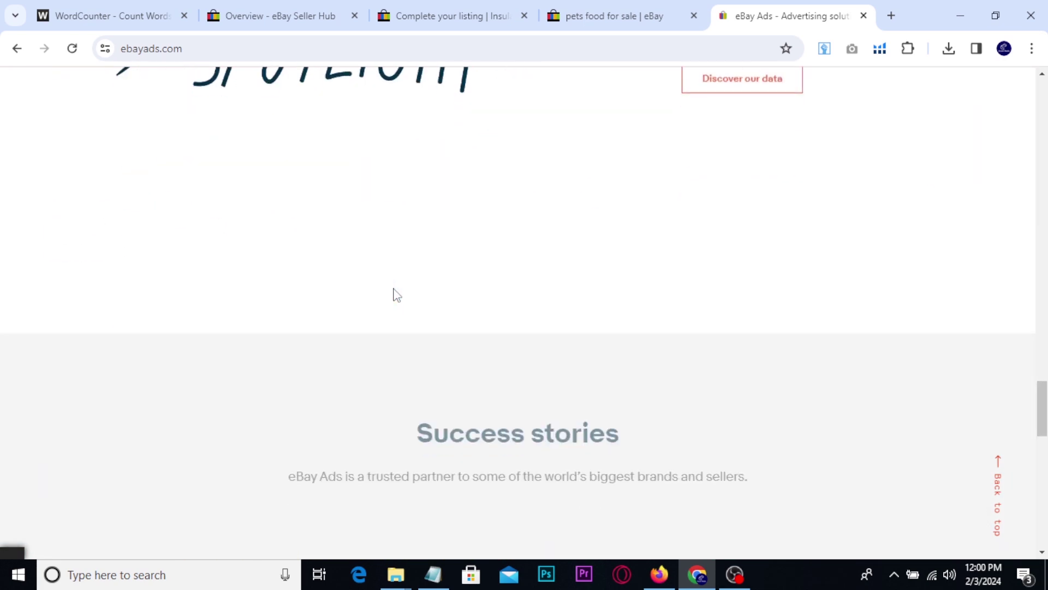
scroll(394, 291, down, 11)
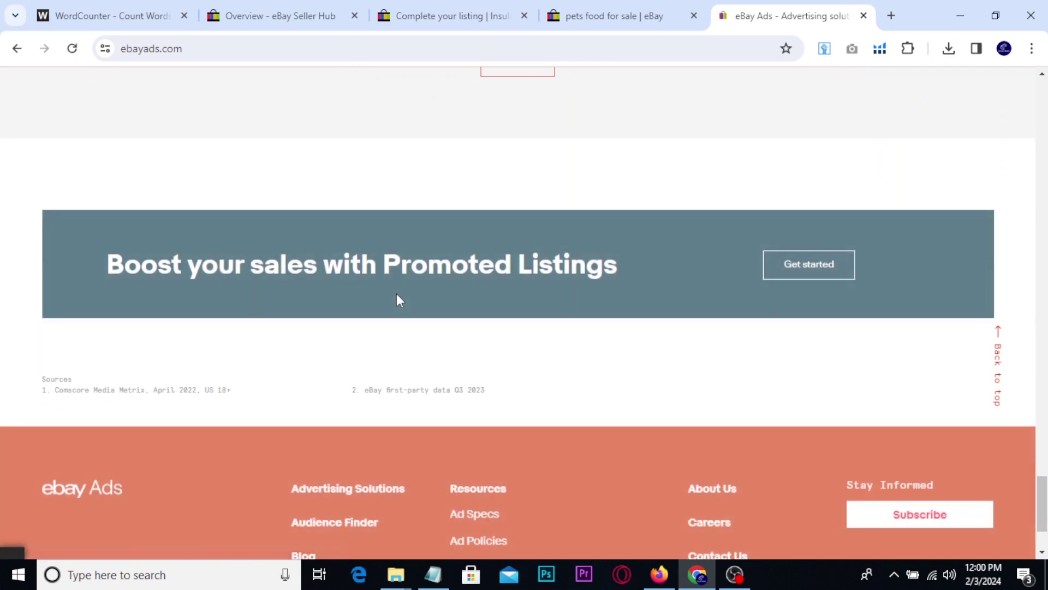
scroll(397, 293, down, 2)
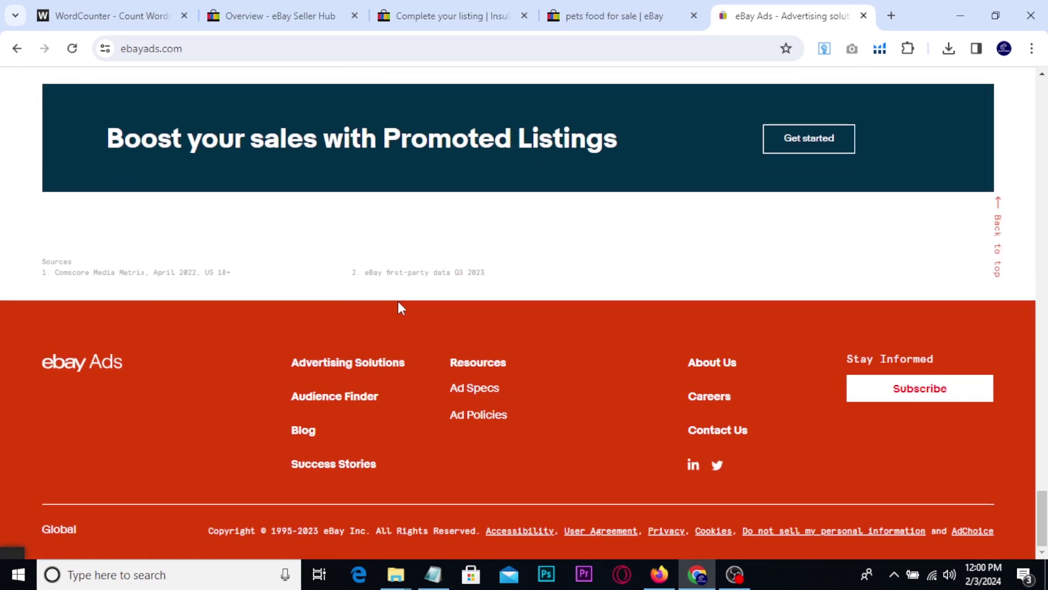
scroll(415, 327, up, 6)
scroll(437, 365, up, 12)
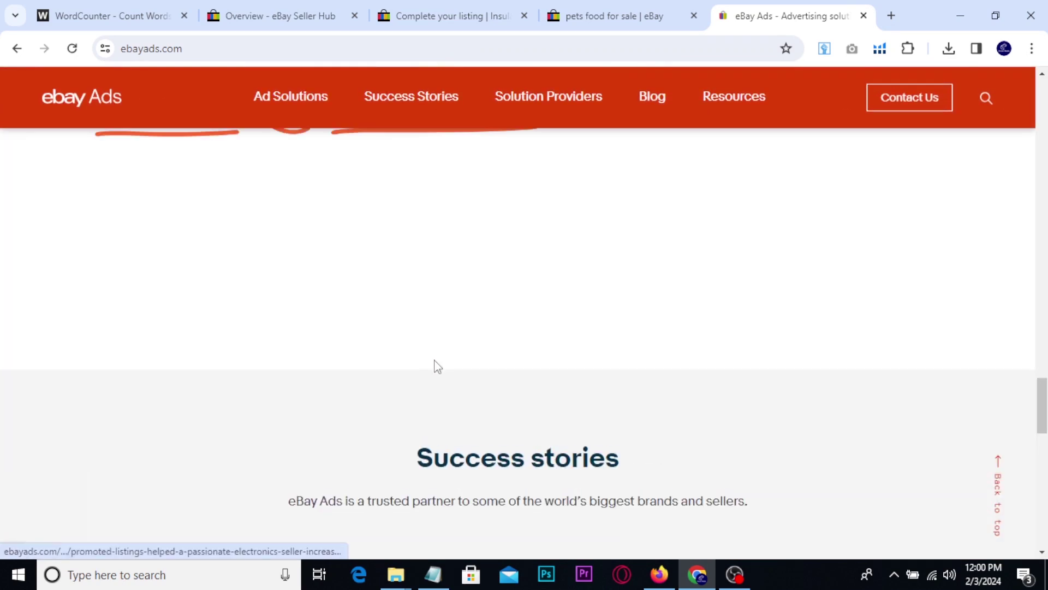
scroll(433, 369, up, 15)
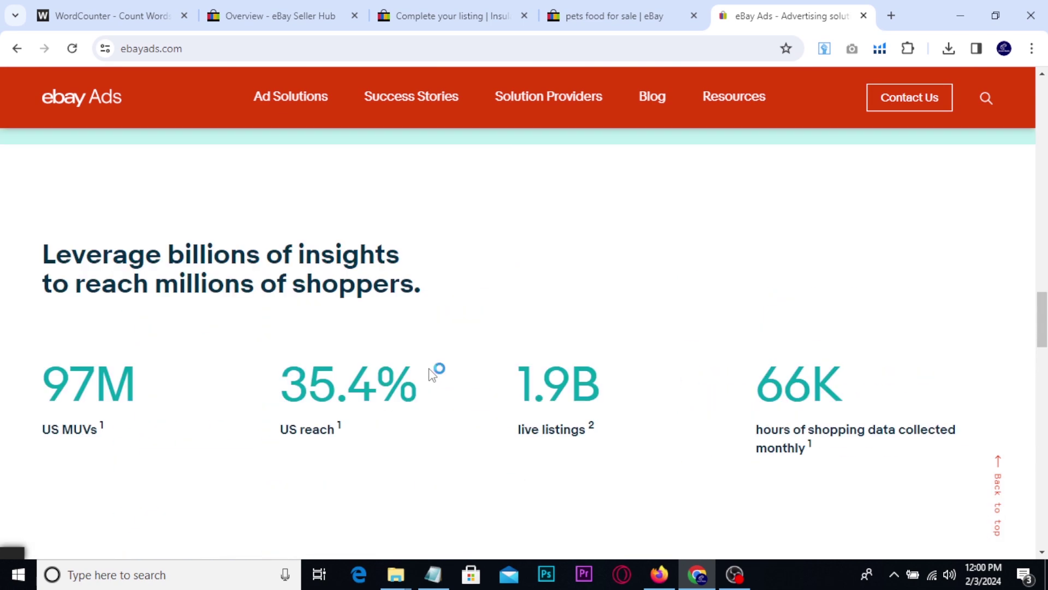
scroll(596, 379, up, 6)
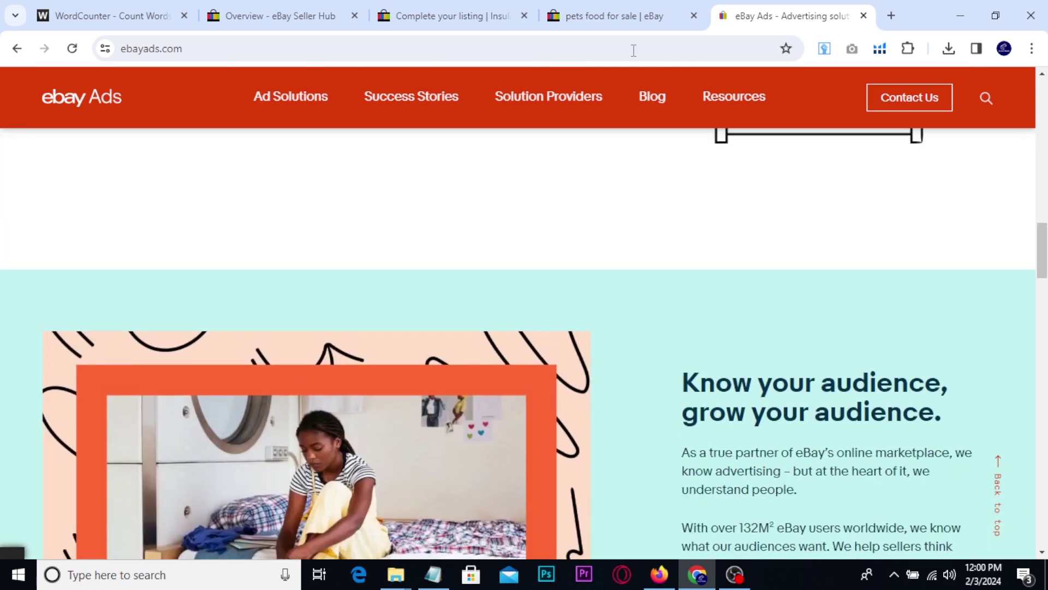
click(640, 8)
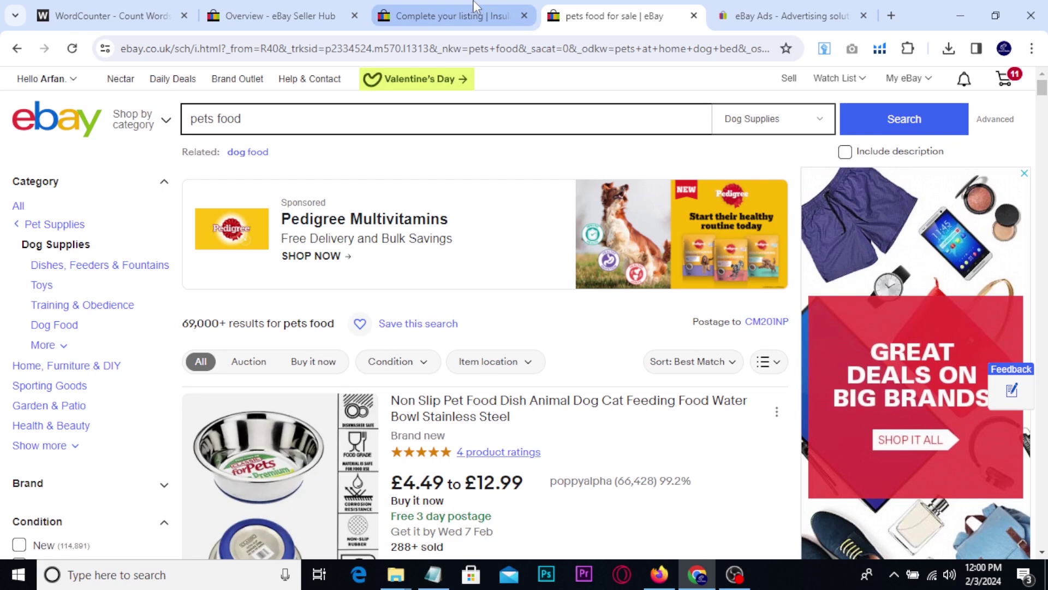
Step: Turn on Promoted Listings Standard for the insulated food container draft and set the listing ad rate to 5%
click(476, 9)
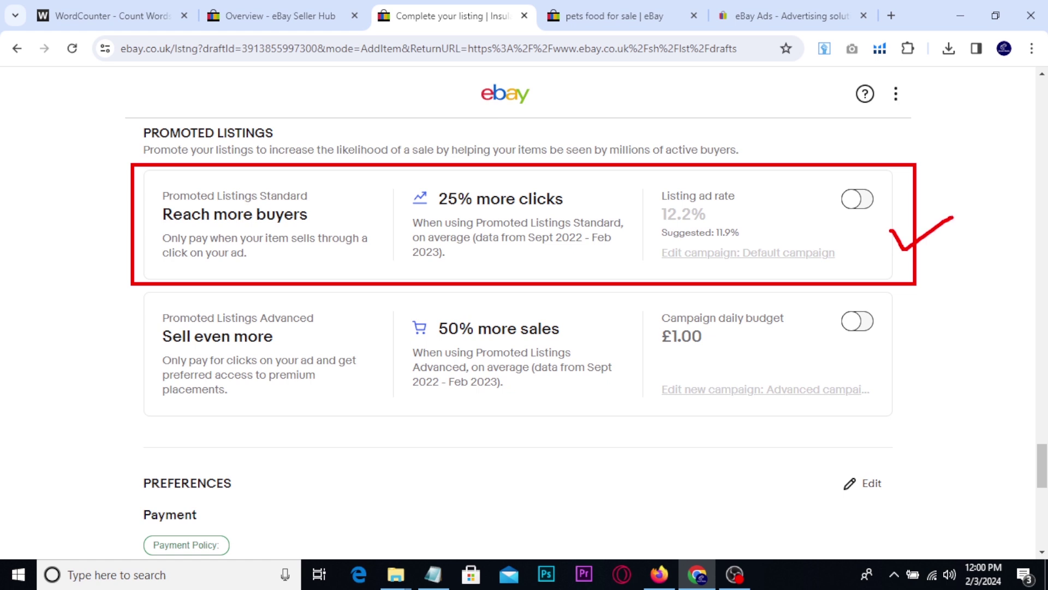
click(855, 206)
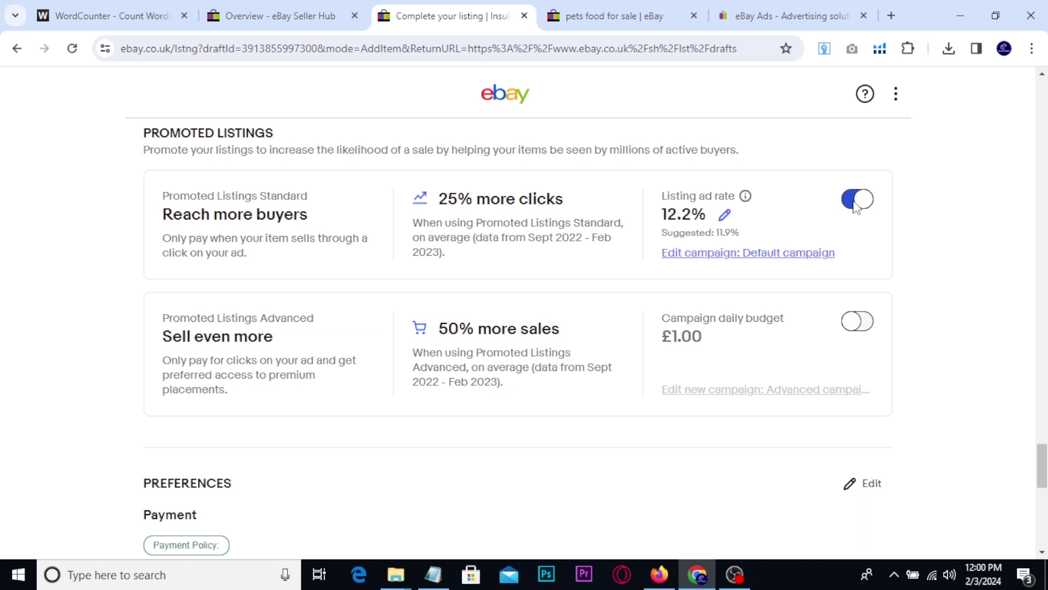
click(725, 218)
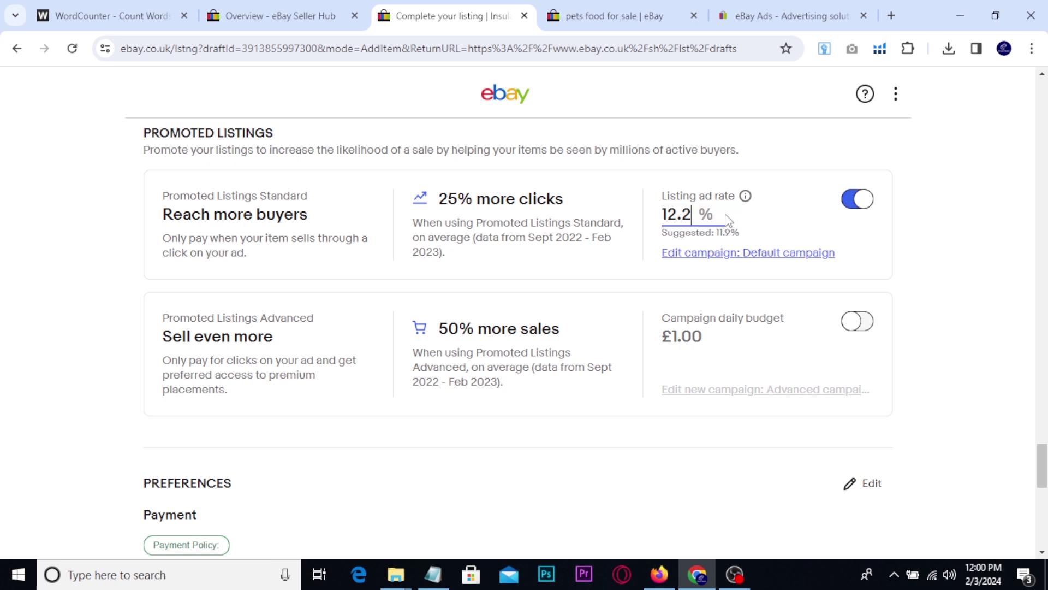
key(BackSpace)
key(BackSpace)
key(BackSpace)
key(BackSpace)
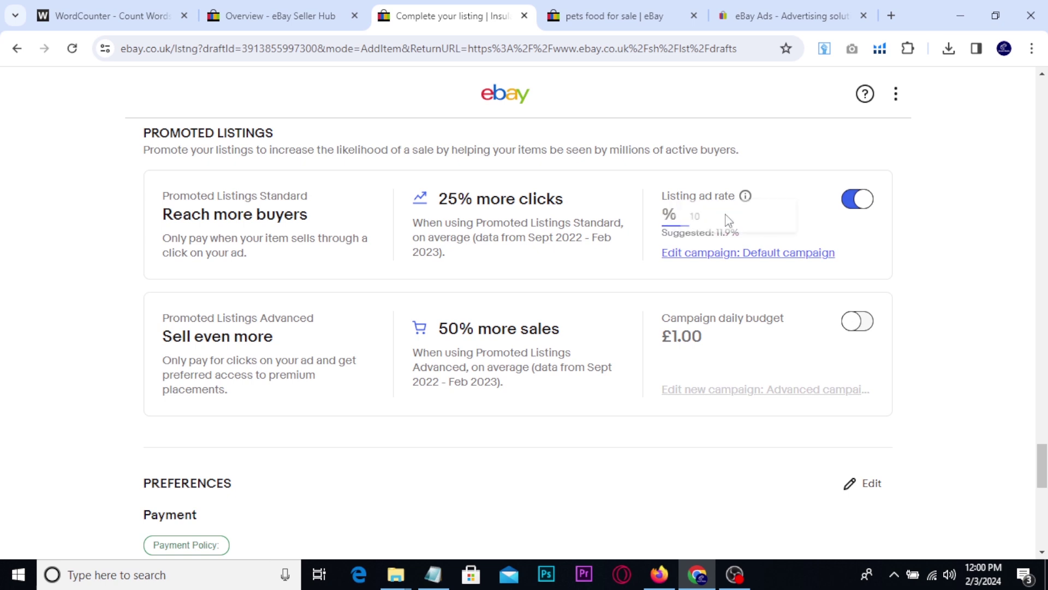
click(670, 217)
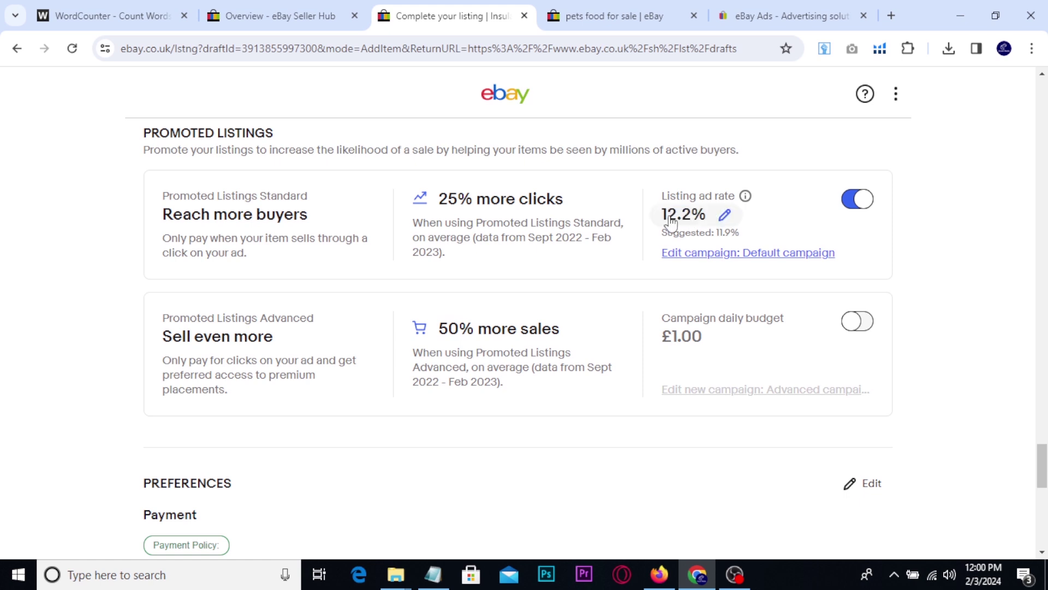
click(671, 218)
double_click(671, 217)
text(5)
click(930, 258)
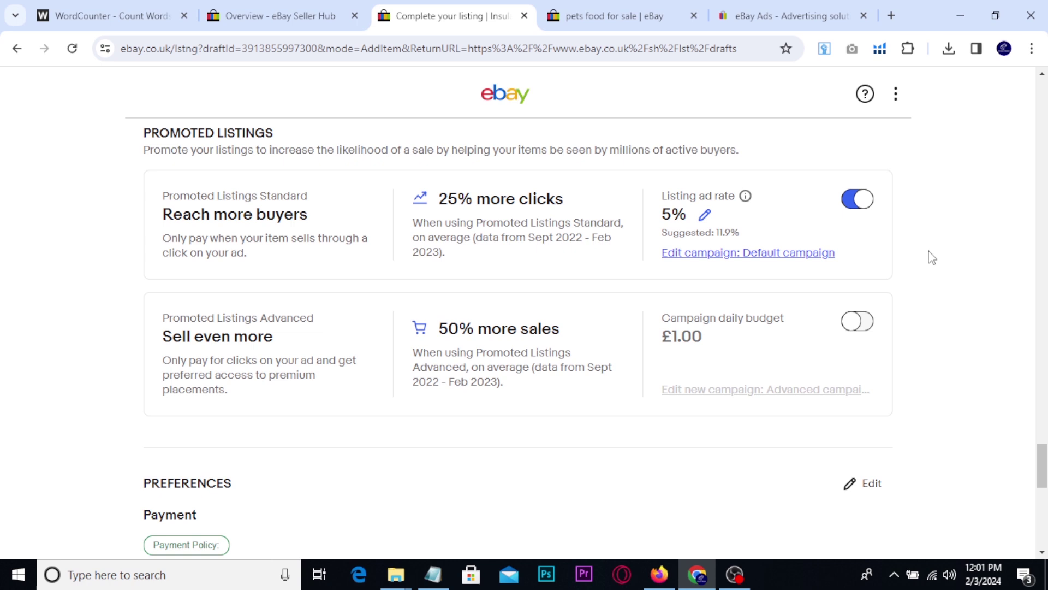
Step: Look through the pets food search results, comparing the sponsored listings with those that are not sponsored
click(598, 14)
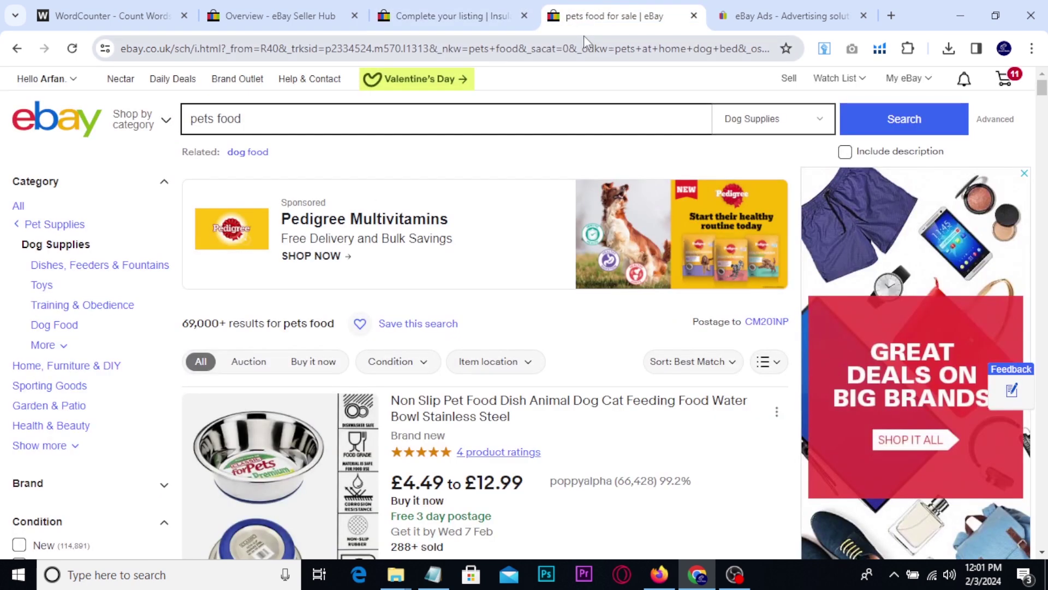
drag(174, 98, 245, 140)
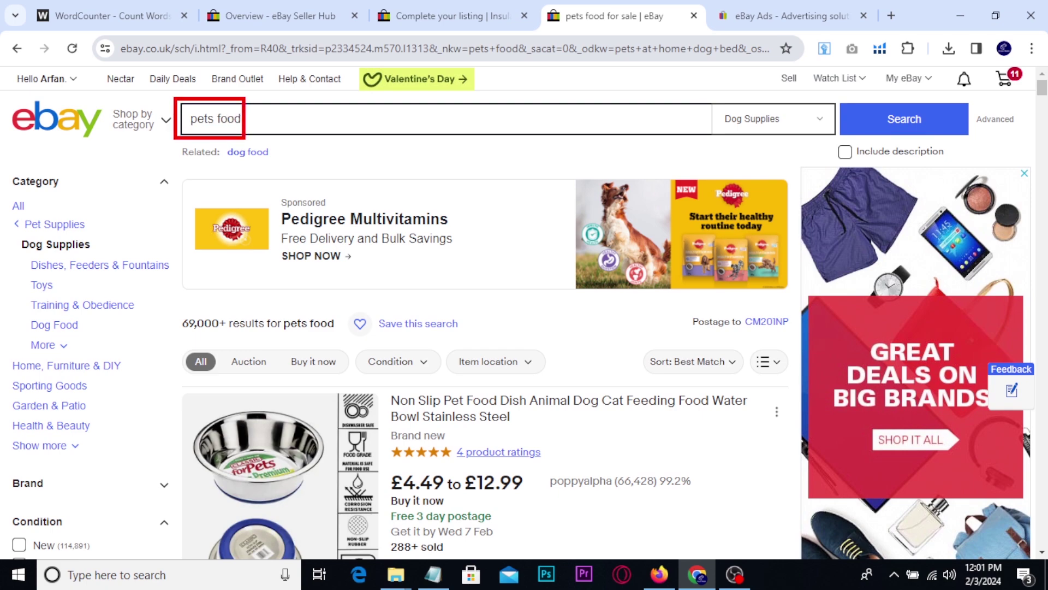
scroll(428, 280, down, 8)
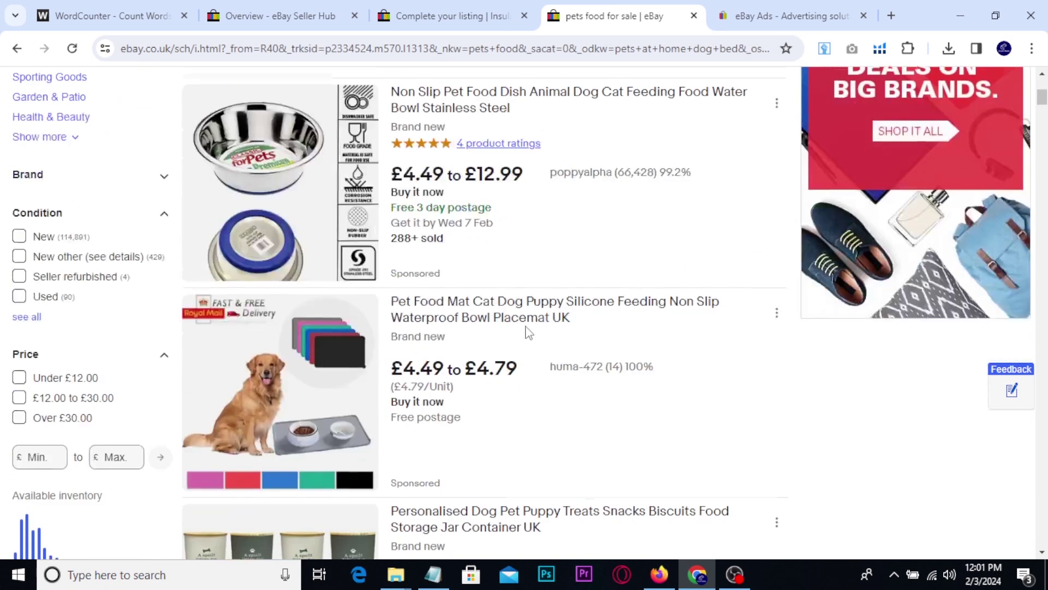
drag(1043, 105, 1044, 303)
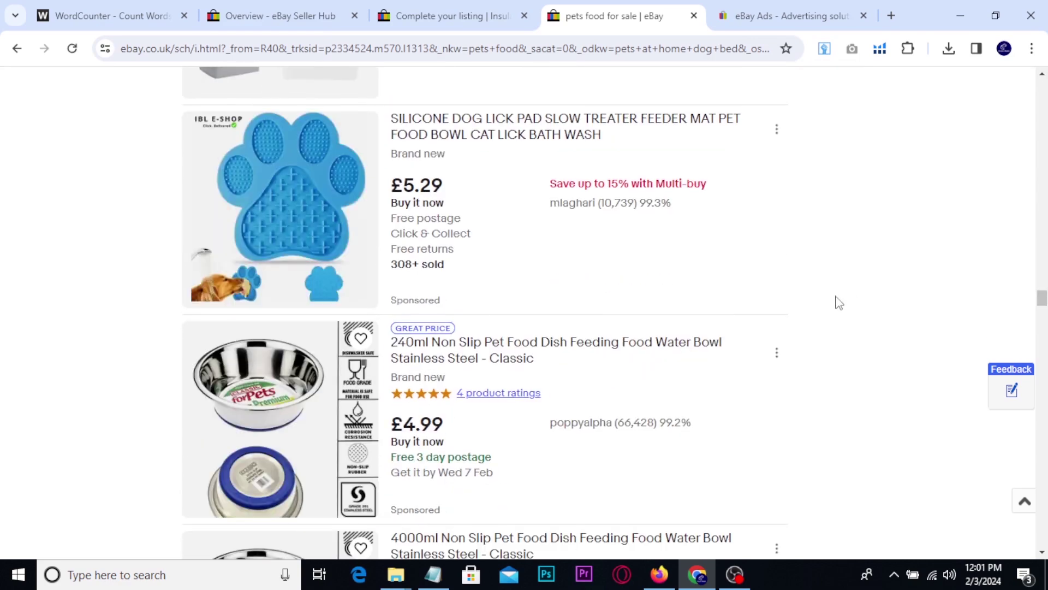
scroll(824, 300, down, 3)
scroll(828, 302, down, 4)
scroll(828, 304, down, 4)
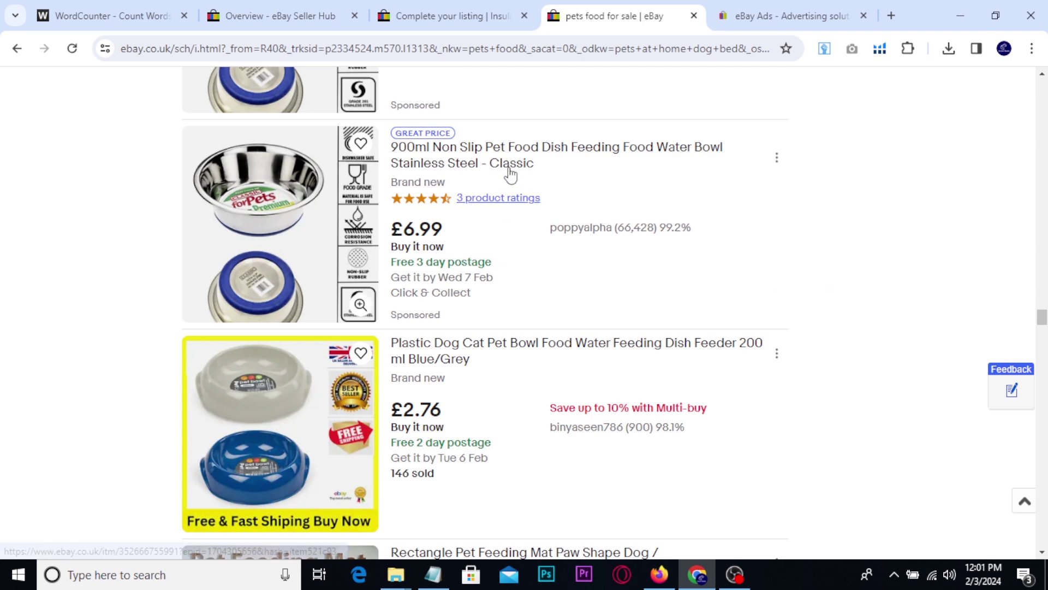
drag(1042, 318, 1042, 87)
scroll(662, 385, down, 7)
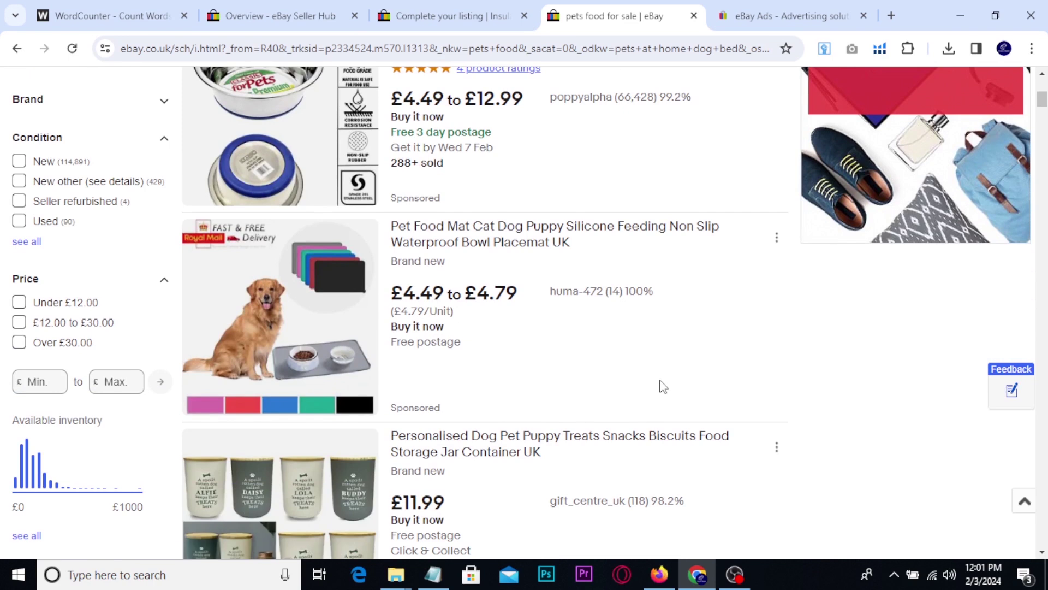
Step: Examine the sponsored Pet Food Mat listing and its seller feedback, and compare them with the sponsored stainless steel pet dish above it
mouse_move(757, 314)
mouse_down()
mouse_move(775, 334)
mouse_move(761, 343)
mouse_move(758, 305)
mouse_move(792, 295)
mouse_up()
mouse_move(808, 281)
mouse_down()
mouse_move(815, 292)
mouse_move(704, 316)
mouse_move(822, 281)
mouse_up()
key(Escape)
mouse_move(162, 215)
mouse_down()
mouse_move(520, 388)
mouse_move(620, 413)
mouse_move(783, 430)
mouse_up()
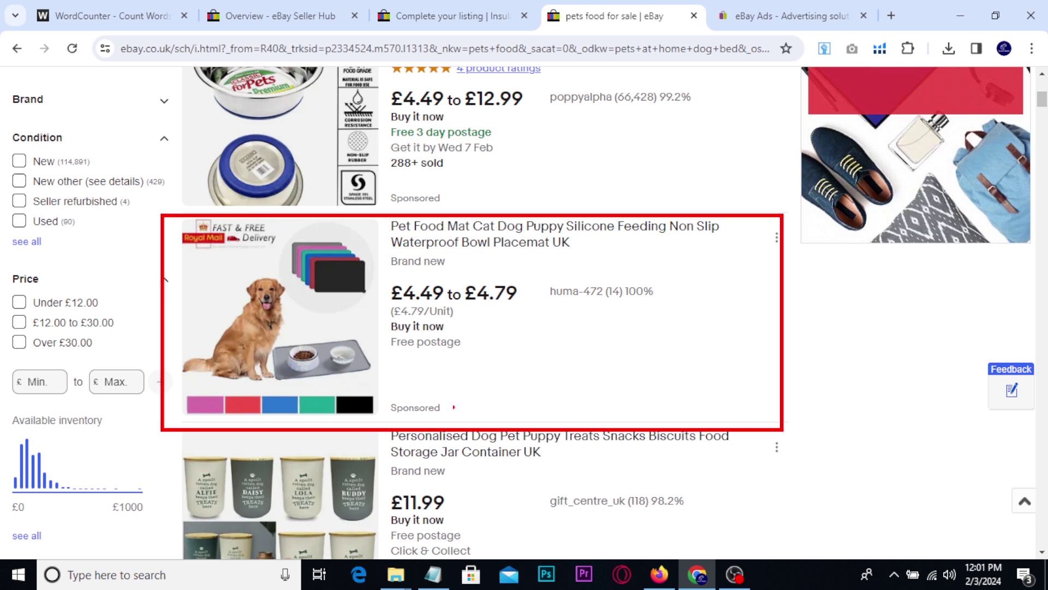
mouse_move(413, 396)
mouse_down()
mouse_move(461, 390)
mouse_move(476, 413)
mouse_move(381, 416)
mouse_move(378, 398)
mouse_move(407, 387)
mouse_up()
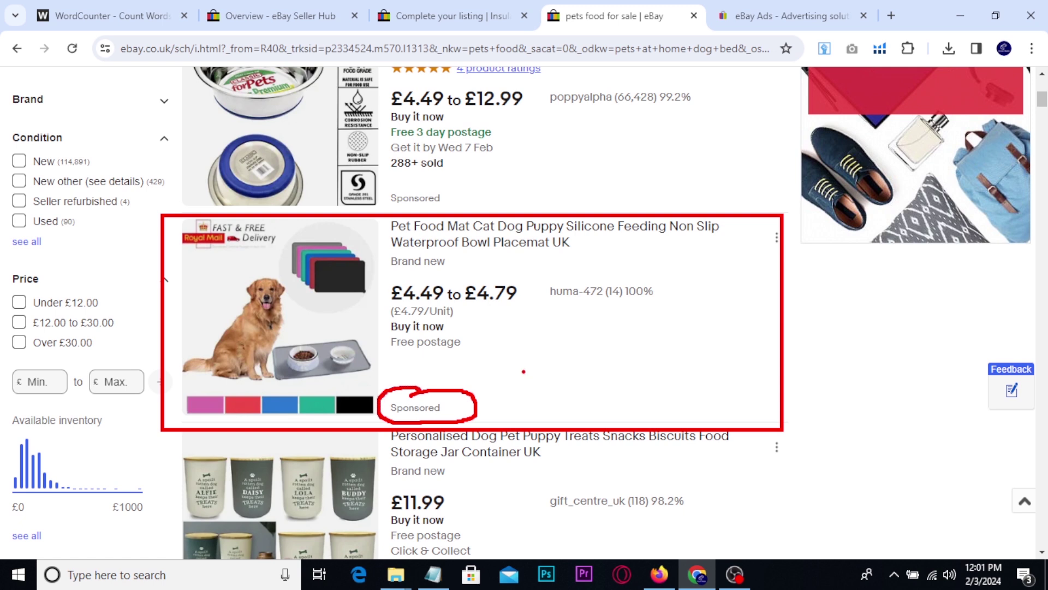
mouse_move(592, 304)
mouse_down()
mouse_move(655, 307)
mouse_move(664, 279)
mouse_move(546, 269)
mouse_move(535, 304)
mouse_move(578, 315)
mouse_move(593, 300)
mouse_up()
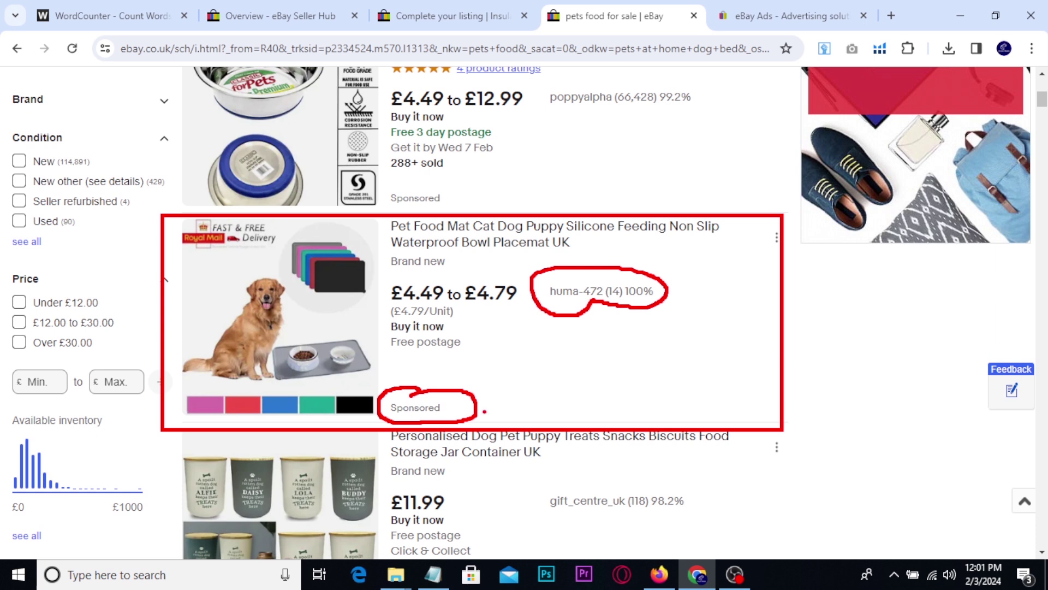
drag(619, 110, 659, 105)
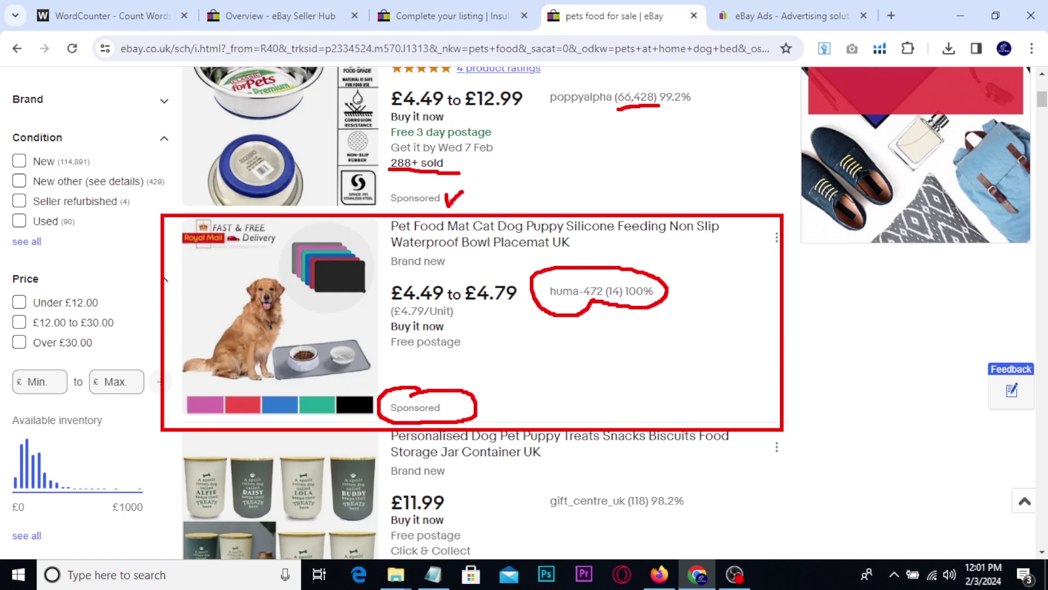
key(Escape)
Step: Annotate the search results with 15, 10 and 25%, and circle the sold count of the stainless steel pet dish
key(ctrl+2)
mouse_move(794, 314)
mouse_down()
mouse_move(795, 351)
mouse_move(812, 316)
mouse_move(825, 351)
mouse_up()
mouse_move(811, 310)
mouse_down()
mouse_move(839, 297)
mouse_move(856, 314)
mouse_move(780, 378)
mouse_move(783, 288)
mouse_move(850, 286)
mouse_up()
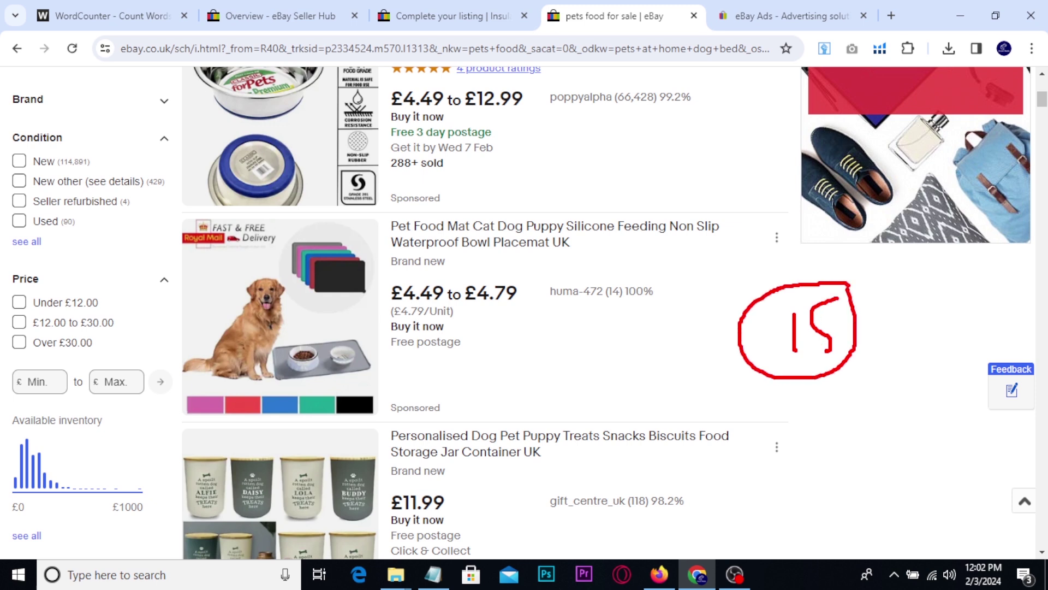
mouse_move(818, 407)
mouse_down()
mouse_move(818, 434)
mouse_move(842, 428)
mouse_move(846, 412)
mouse_move(852, 464)
mouse_move(841, 391)
mouse_move(860, 396)
mouse_up()
mouse_move(900, 326)
mouse_down()
mouse_move(923, 317)
mouse_move(952, 351)
mouse_up()
drag(959, 304, 958, 350)
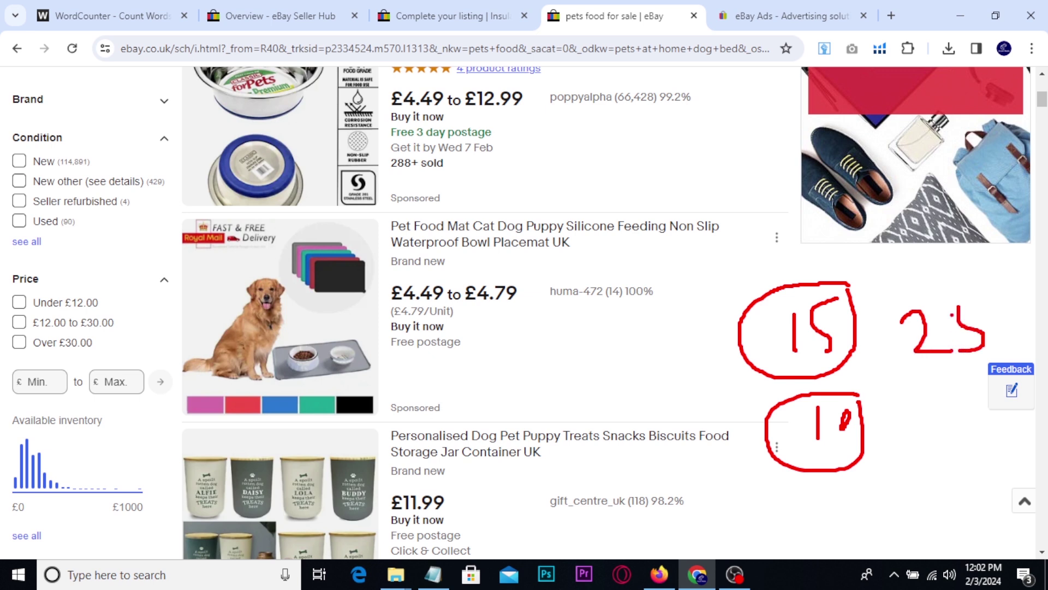
mouse_move(958, 304)
mouse_down()
mouse_move(999, 278)
mouse_move(1001, 347)
mouse_up()
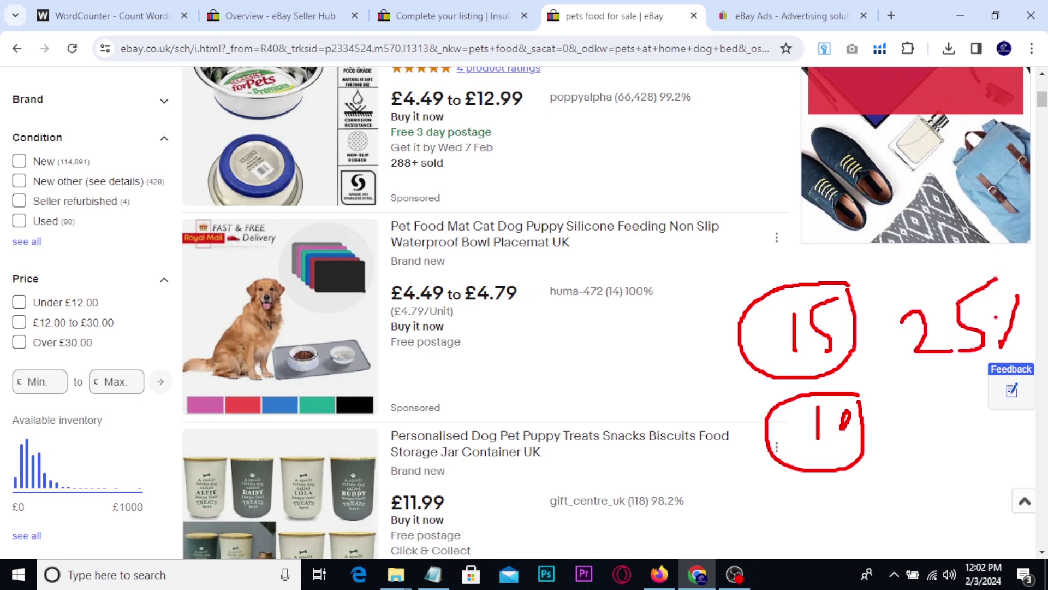
drag(916, 379, 987, 369)
mouse_move(457, 189)
mouse_down()
mouse_move(415, 187)
mouse_move(374, 158)
mouse_move(498, 139)
mouse_move(479, 178)
mouse_move(454, 186)
mouse_up()
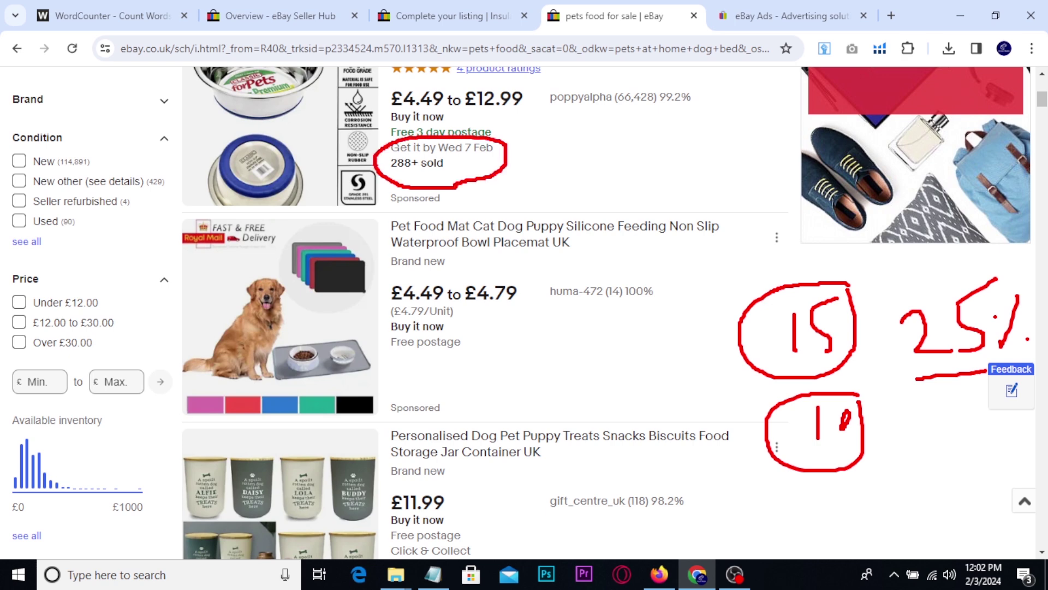
key(Escape)
Step: Examine the fees at the end of the insulated food container's listing draft, marking the fee and noting 200 and 0.36 beside it
click(447, 15)
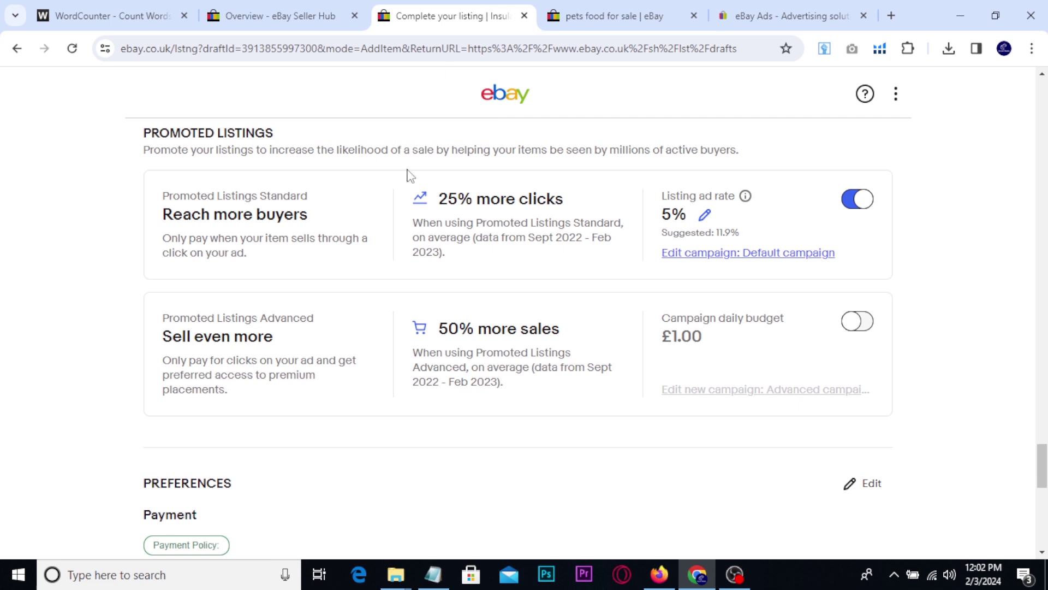
scroll(368, 293, down, 10)
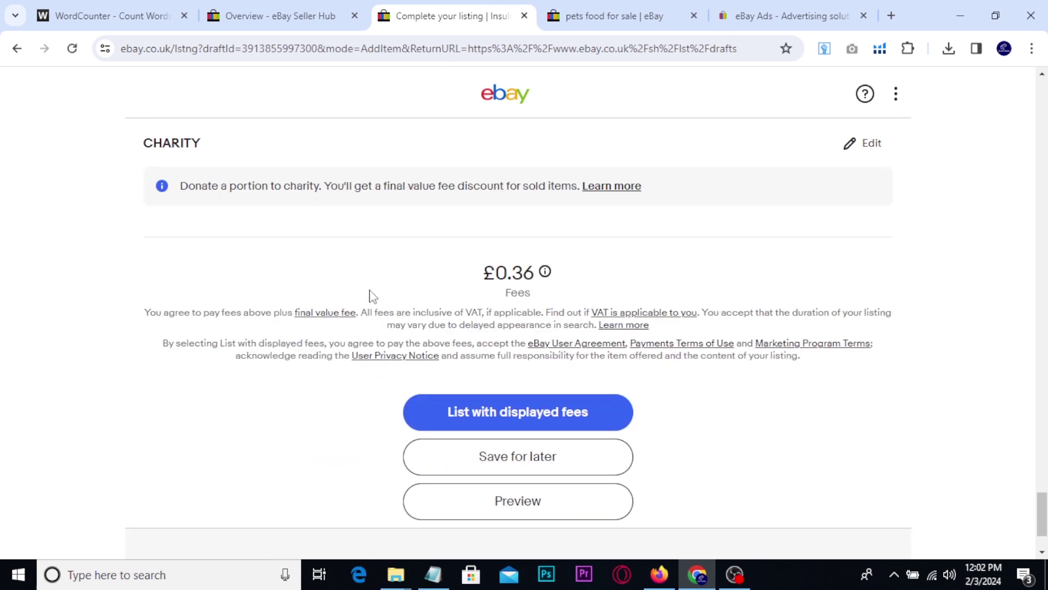
key(ctrl+2)
mouse_move(459, 244)
mouse_down()
mouse_move(551, 294)
mouse_move(593, 299)
mouse_up()
mouse_move(757, 218)
mouse_down()
mouse_move(770, 218)
mouse_move(797, 249)
mouse_move(839, 242)
mouse_move(831, 226)
mouse_move(873, 236)
mouse_move(880, 218)
mouse_up()
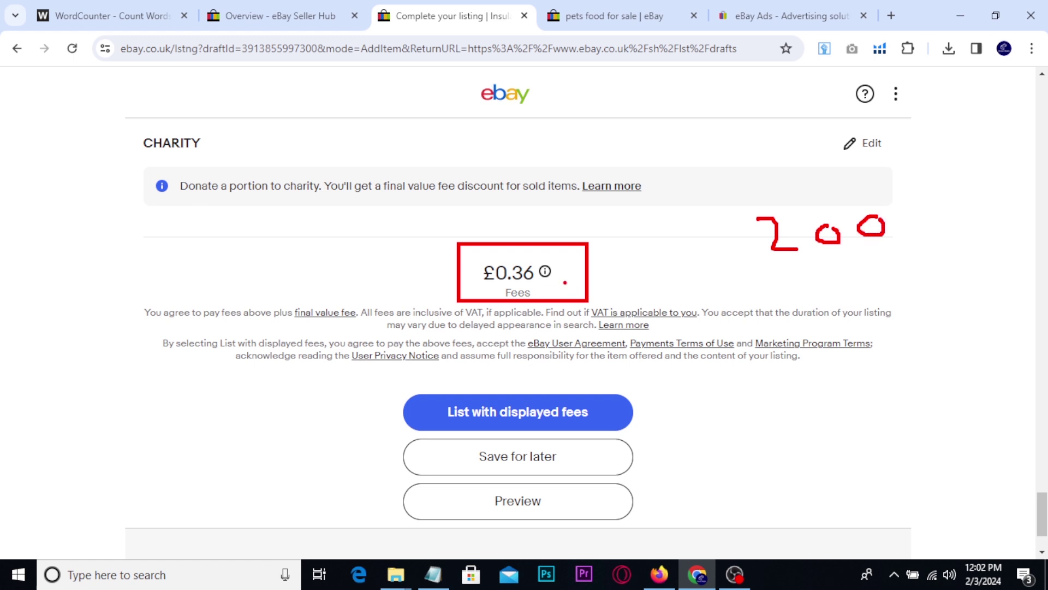
mouse_move(565, 282)
mouse_down()
mouse_move(571, 291)
mouse_move(604, 269)
mouse_up()
mouse_move(896, 281)
mouse_down()
mouse_move(889, 290)
mouse_move(932, 260)
mouse_move(959, 284)
mouse_up()
click(917, 280)
drag(959, 280, 957, 302)
mouse_move(988, 229)
mouse_down()
mouse_move(981, 268)
mouse_move(988, 254)
mouse_up()
mouse_move(797, 260)
mouse_down()
mouse_move(791, 280)
mouse_move(880, 299)
mouse_move(883, 326)
mouse_up()
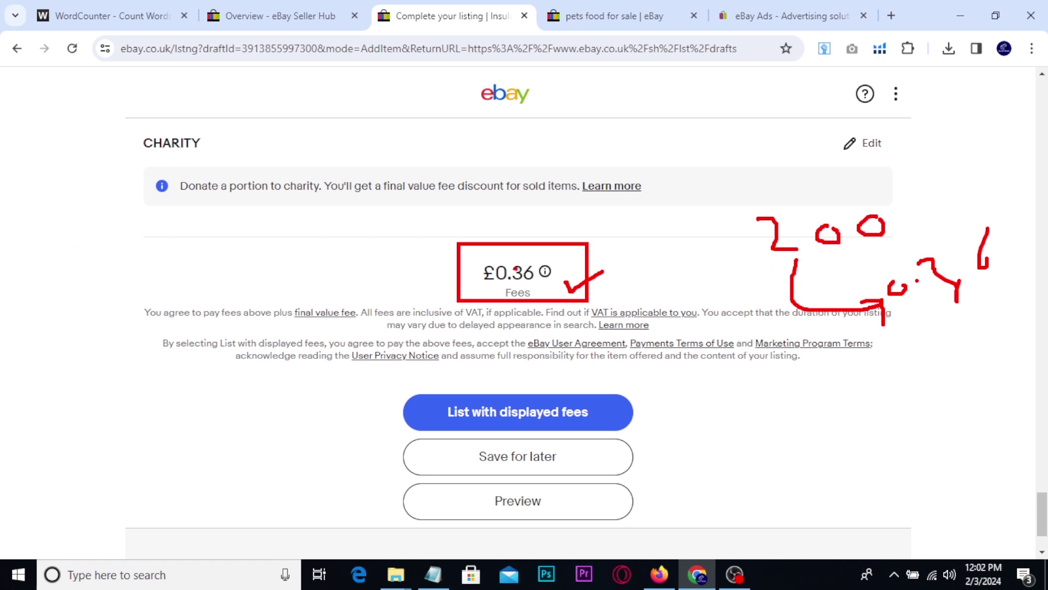
drag(492, 286, 539, 286)
drag(71, 266, 109, 260)
mouse_move(465, 284)
mouse_down()
mouse_move(427, 326)
mouse_move(156, 323)
mouse_up()
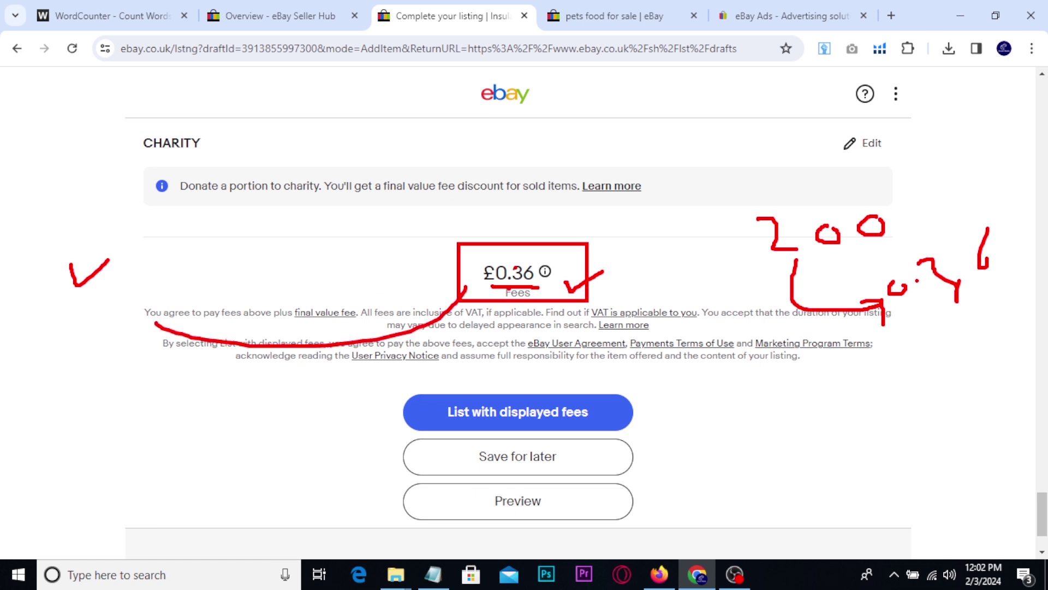
Step: Mark the sold count of the stainless steel pet dish in the pets food results and write 0.36 beside it
click(634, 12)
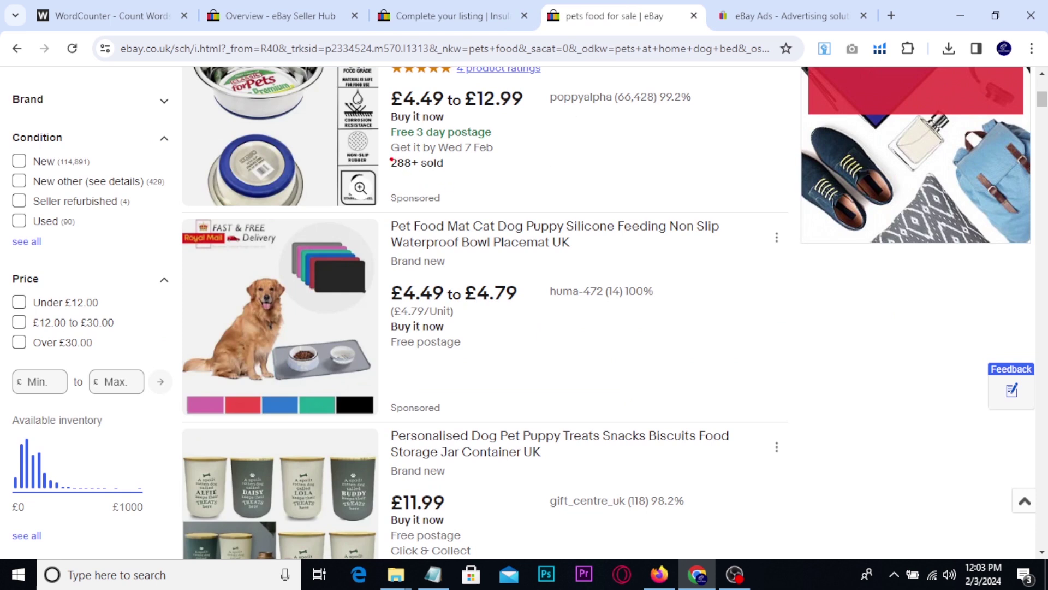
drag(385, 150, 463, 180)
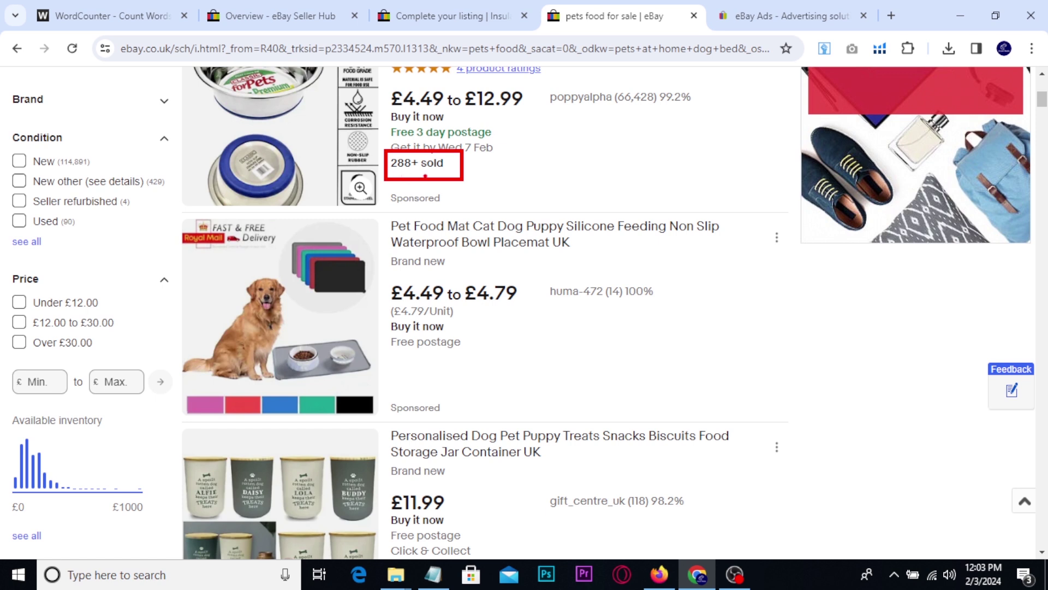
mouse_move(519, 163)
mouse_down()
mouse_move(513, 177)
mouse_move(525, 164)
mouse_move(599, 191)
mouse_move(595, 203)
mouse_up()
mouse_move(632, 127)
mouse_down()
mouse_move(614, 166)
mouse_move(625, 157)
mouse_up()
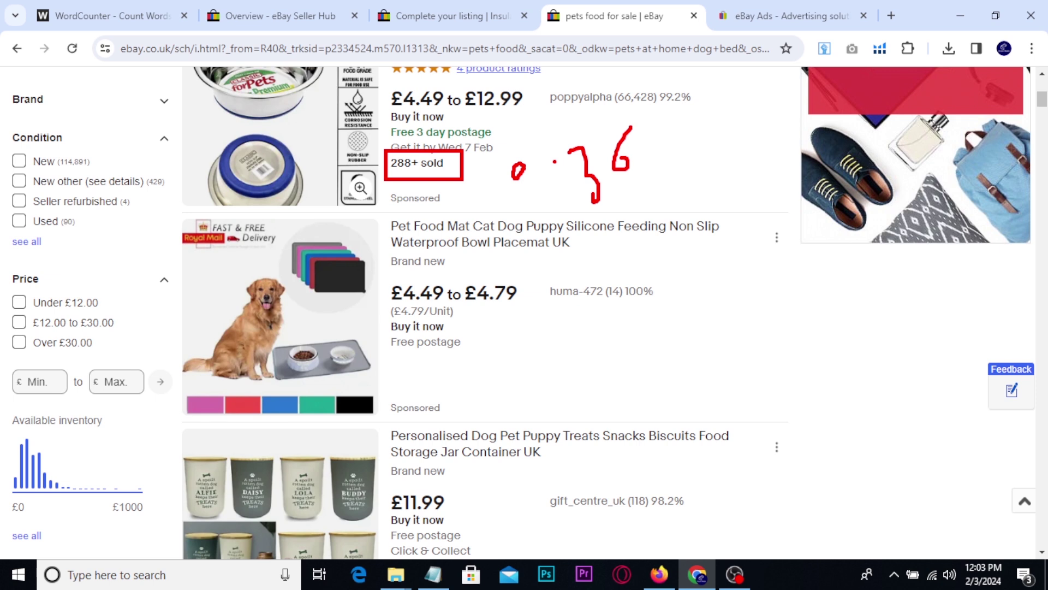
mouse_move(458, 121)
mouse_down()
mouse_move(463, 136)
mouse_move(535, 104)
mouse_move(572, 145)
mouse_up()
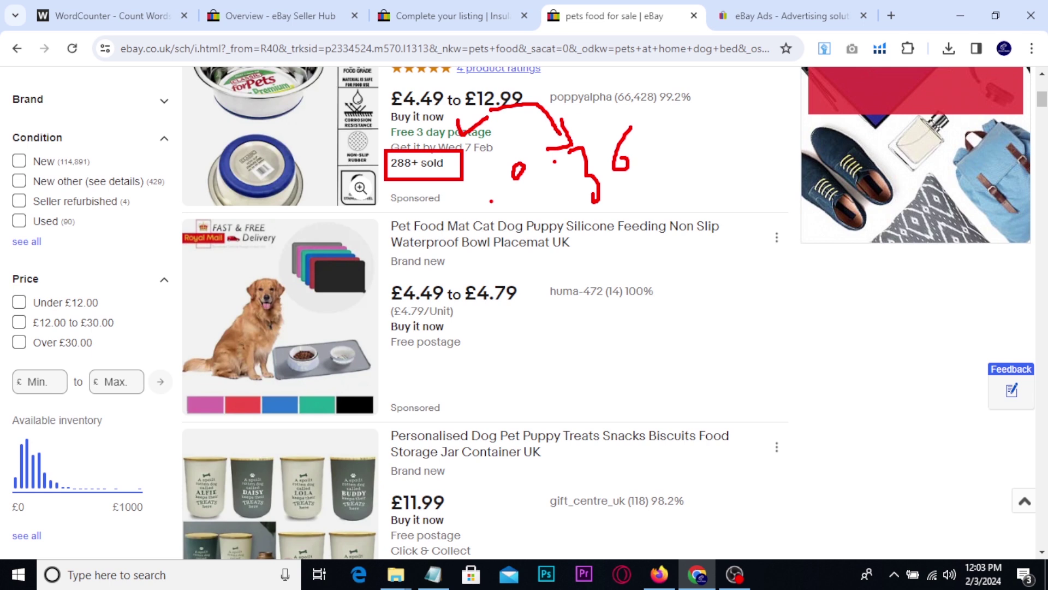
drag(588, 213, 655, 184)
key(Escape)
scroll(458, 229, up, 2)
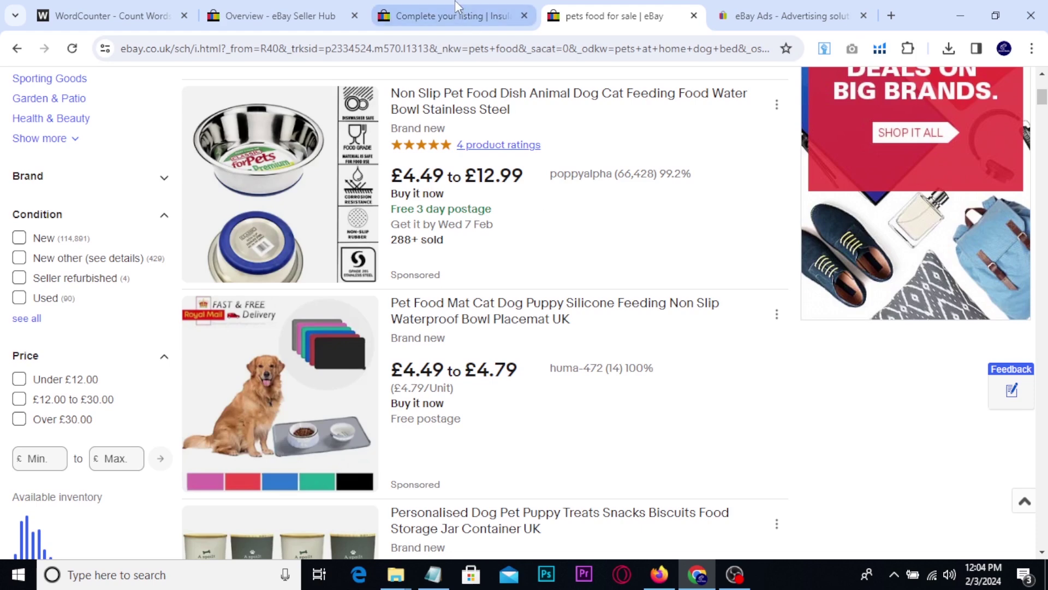
Step: Review the Promoted Listings Standard ad rate and the Advanced option in the insulated food container's draft
click(448, 15)
scroll(489, 304, up, 8)
scroll(677, 314, up, 4)
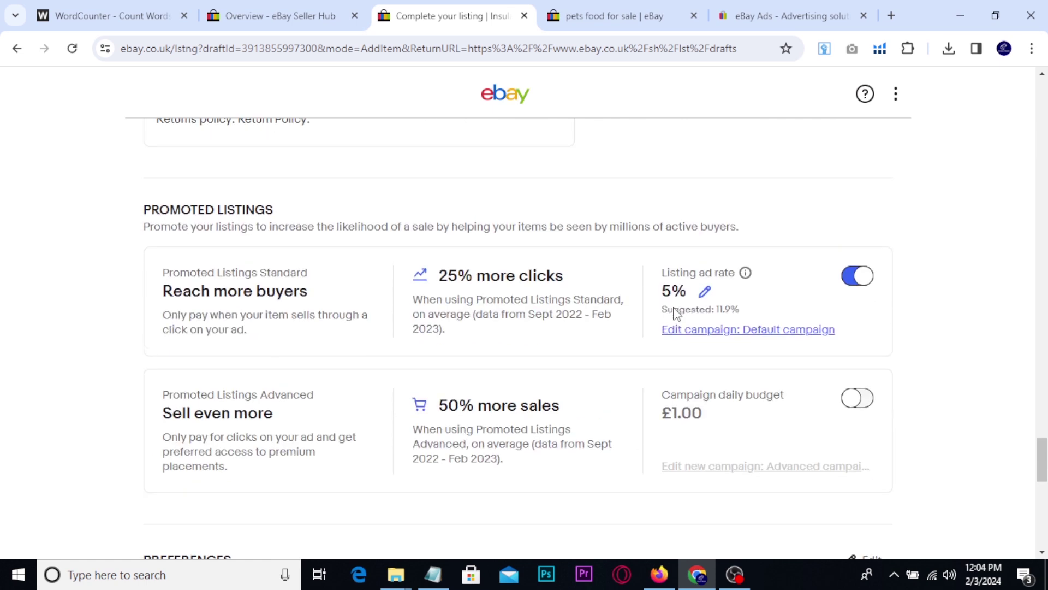
scroll(676, 311, down, 2)
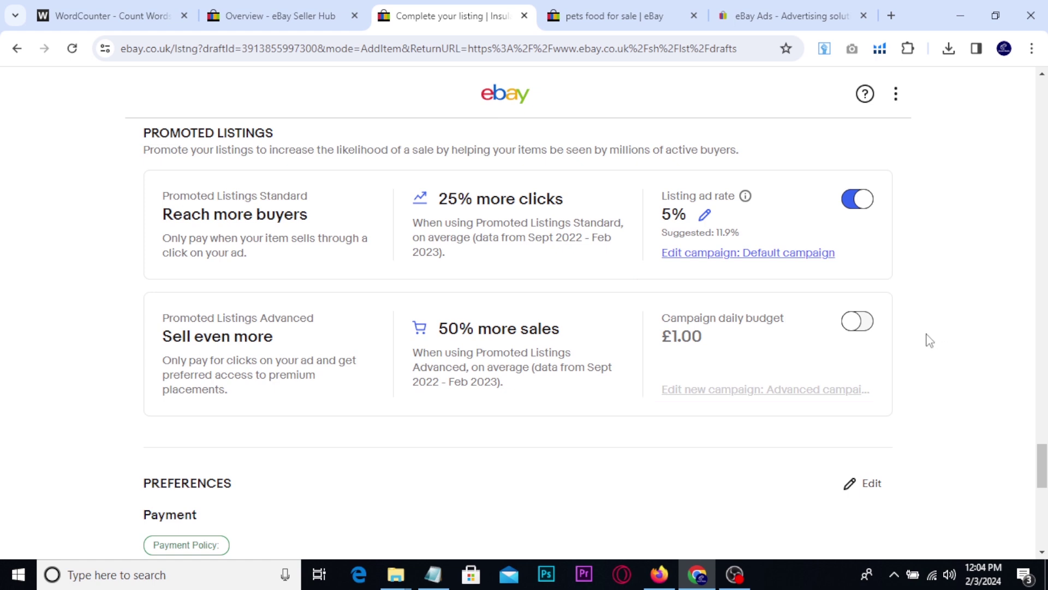
Step: Open the sponsored Pet Food Mat listing from the pets food search results in a separate tab
click(615, 16)
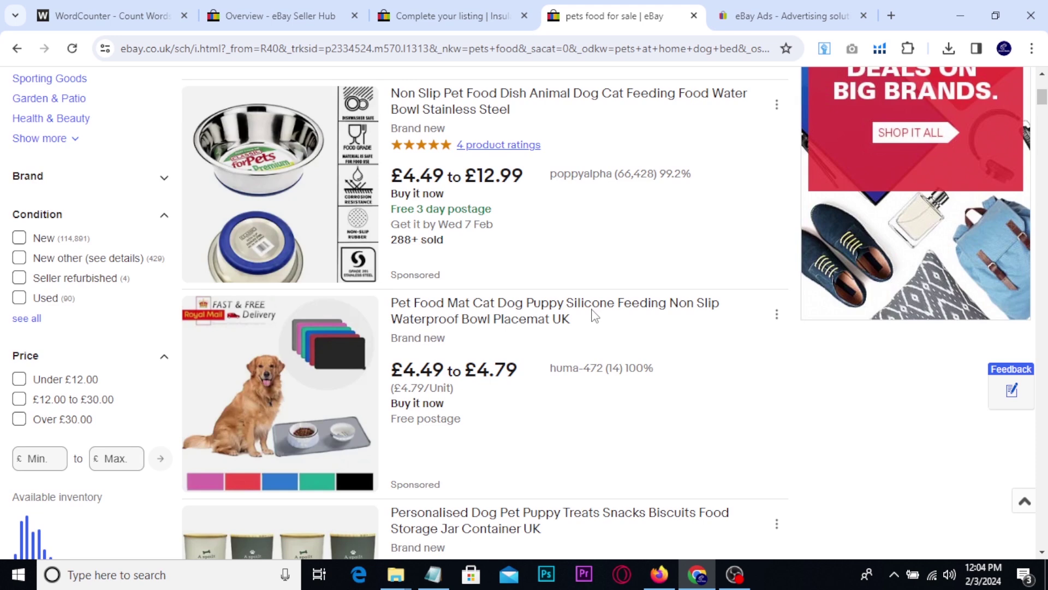
scroll(594, 315, down, 3)
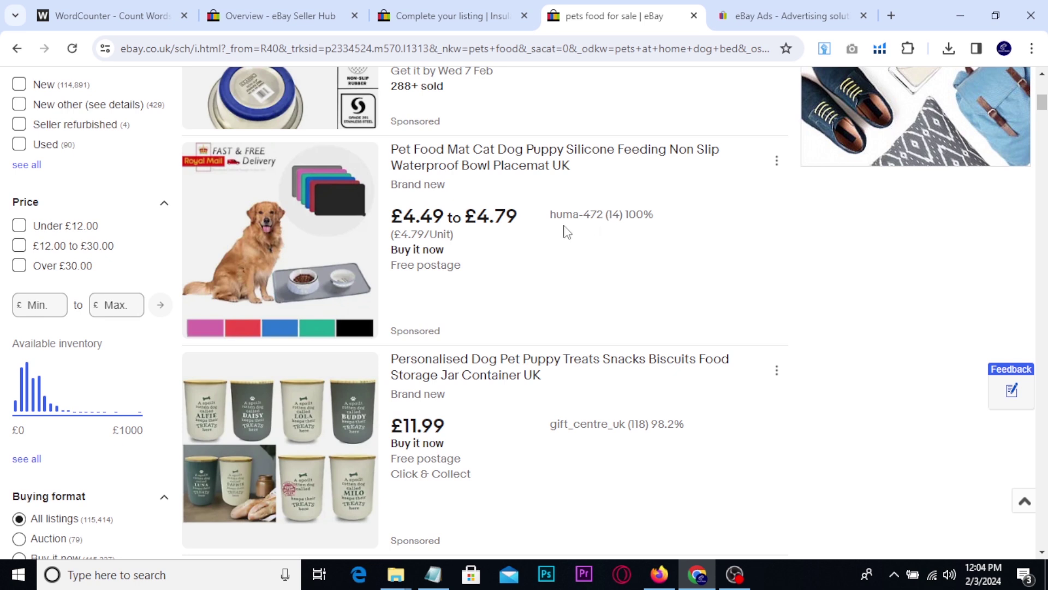
right_click(514, 165)
click(559, 186)
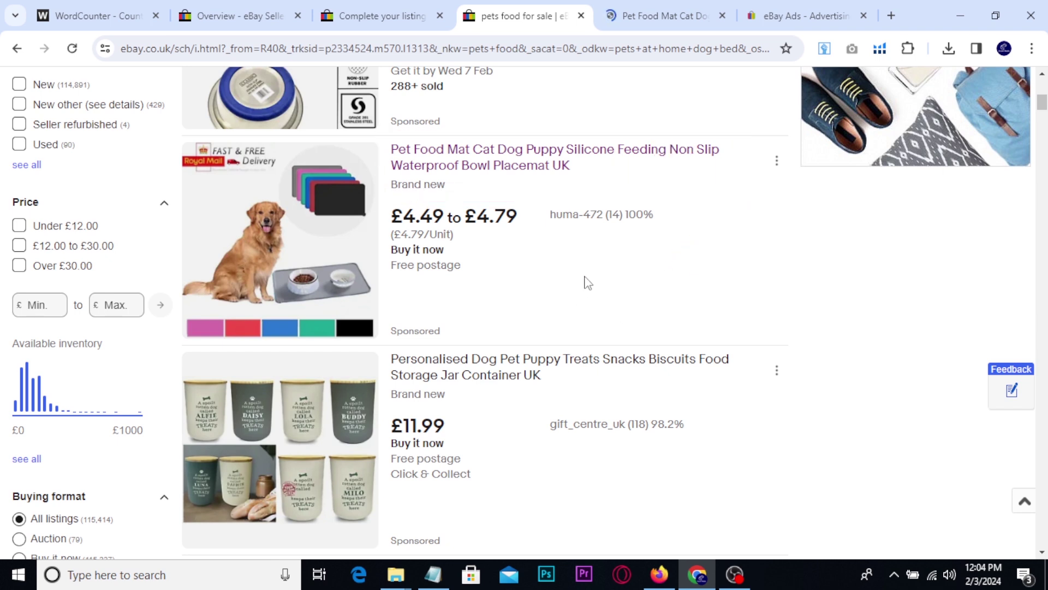
Step: Recheck the draft's Promoted Listings settings, and mark the seller information and quantity sold on the Pet Food Mat listing
click(364, 12)
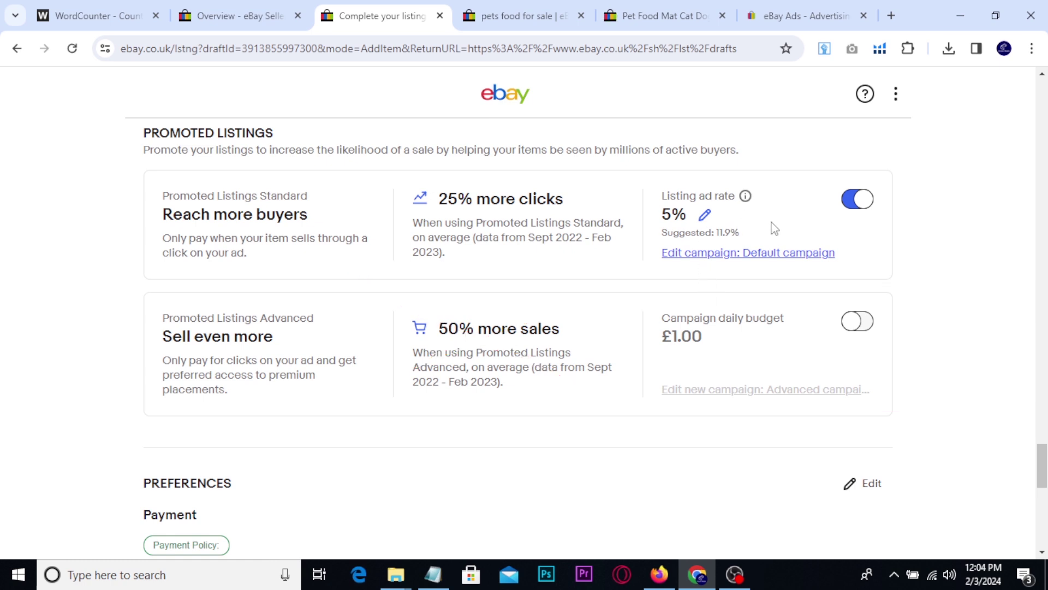
click(642, 11)
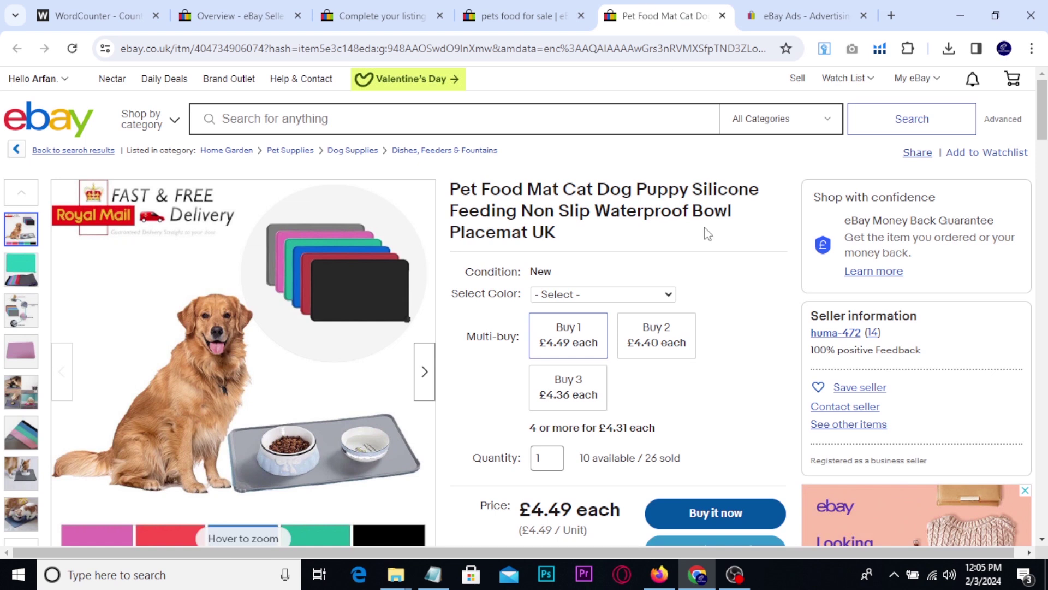
drag(751, 268, 953, 423)
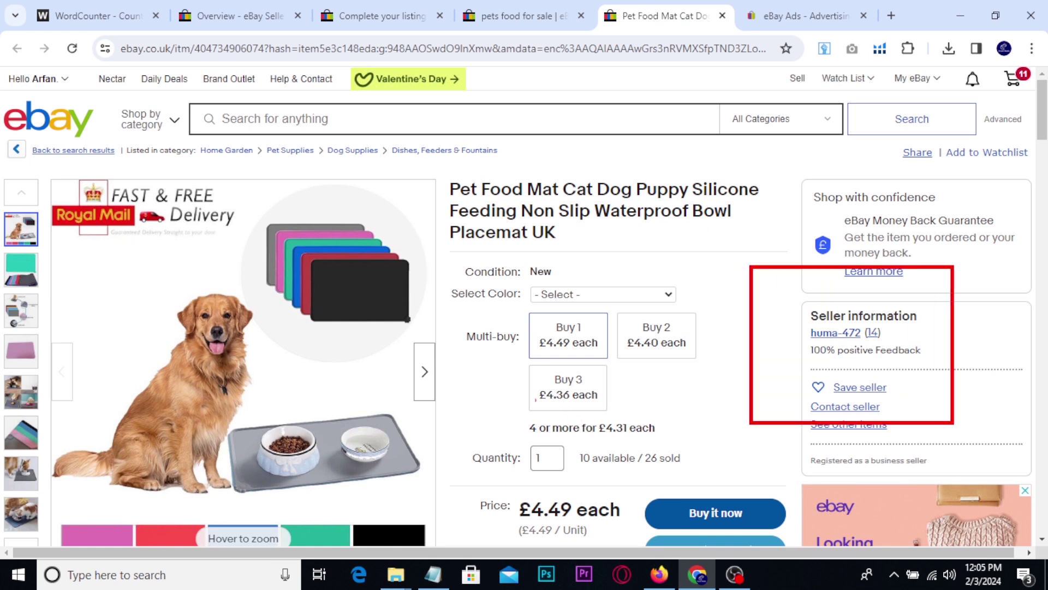
drag(522, 399, 723, 483)
drag(698, 432, 775, 377)
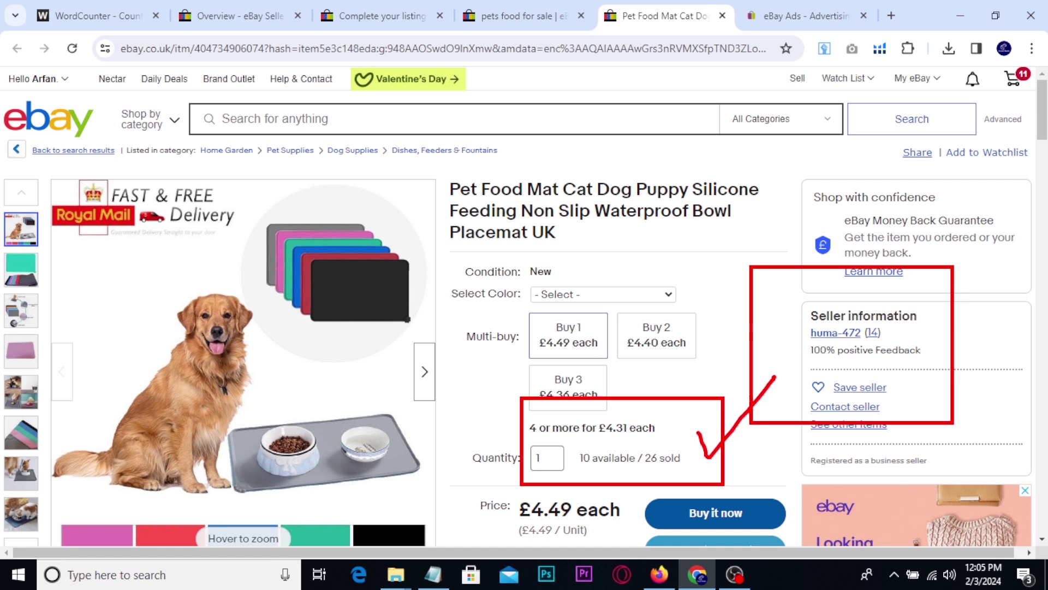
Step: Mark the sold quantity and the price on the eBay listing for Pedigree Mixed Selection in Gravy pouches
click(382, 15)
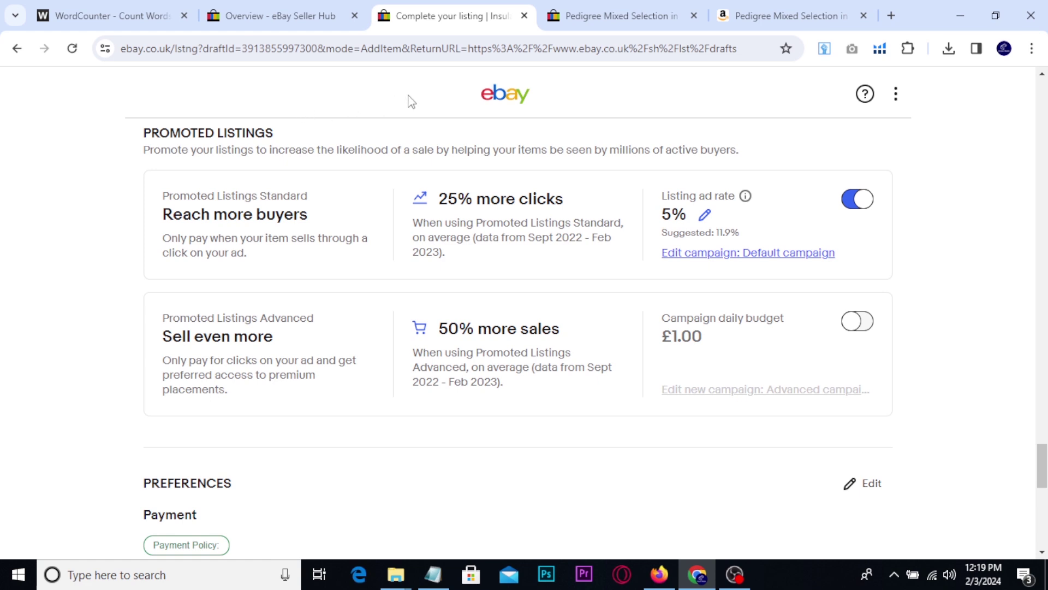
click(617, 8)
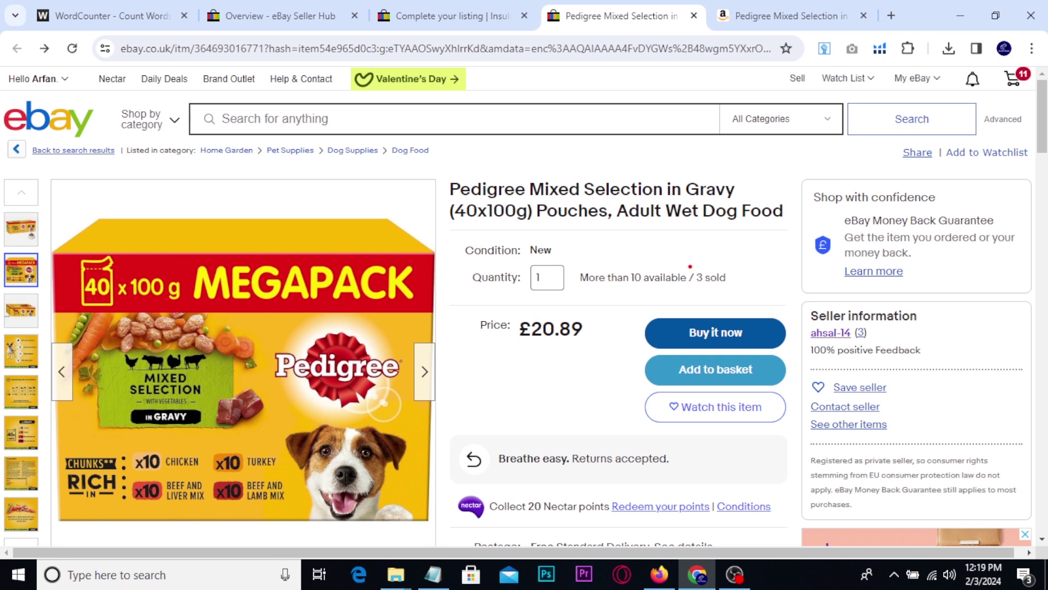
drag(689, 252, 742, 301)
drag(755, 273, 784, 264)
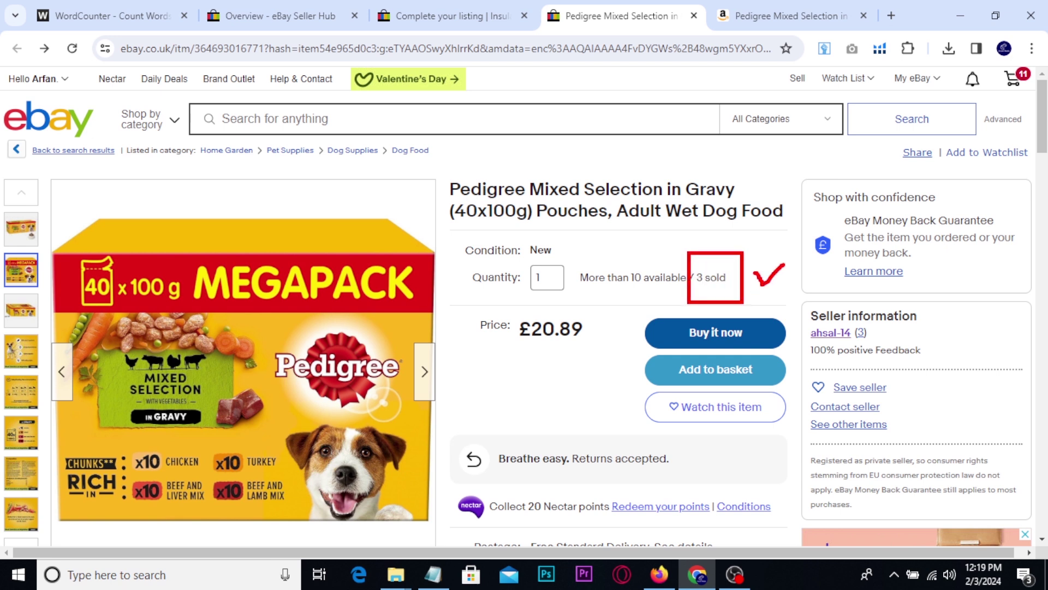
drag(510, 305, 611, 356)
key(Escape)
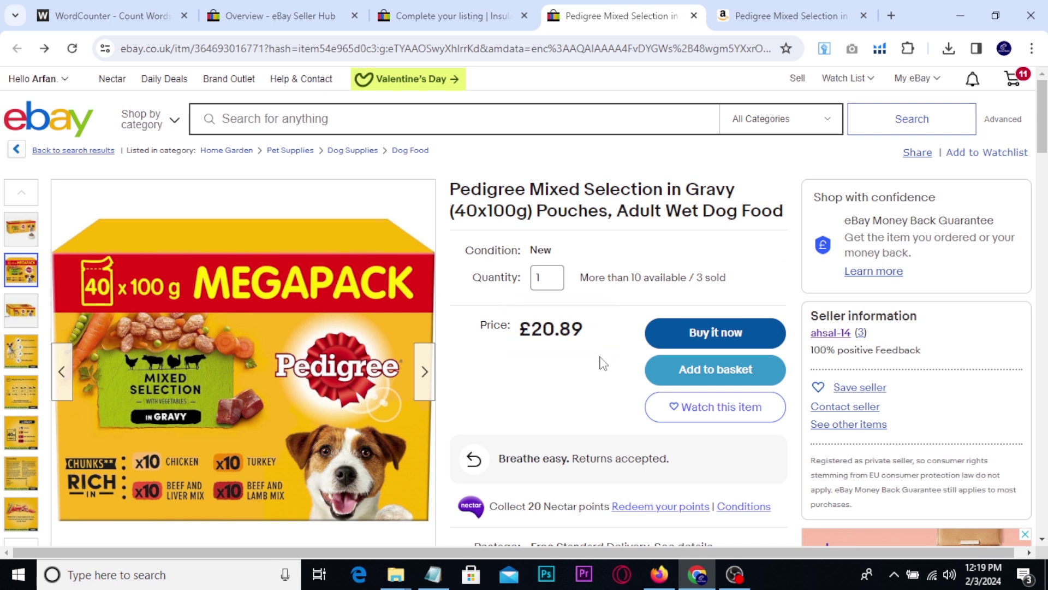
Step: Compare the Amazon product title with the eBay listing title, highlighting the 40x100g pack size in the eBay title
click(752, 14)
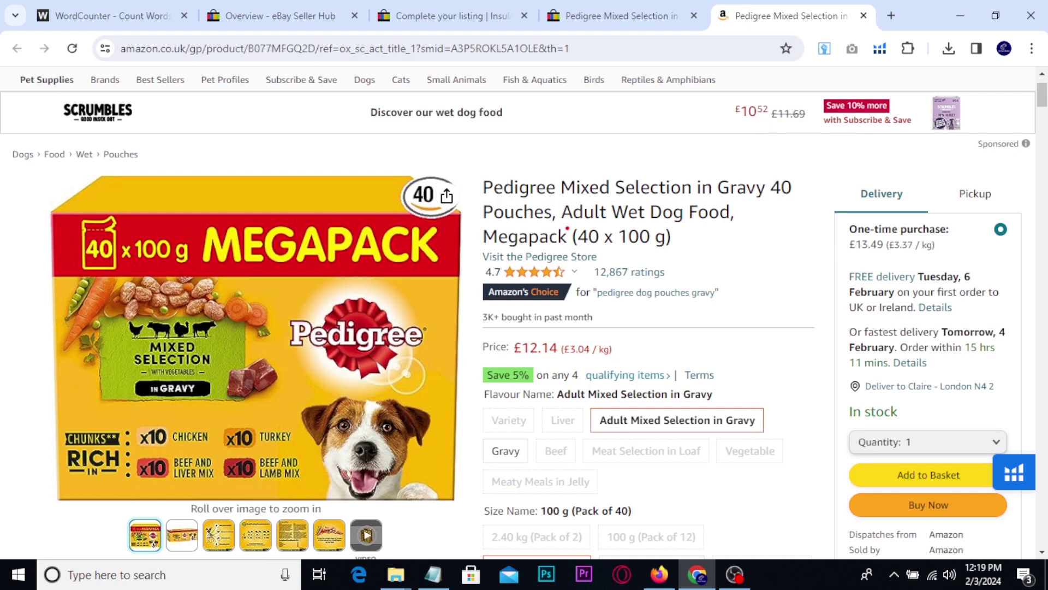
mouse_move(565, 218)
mouse_down()
mouse_move(704, 251)
mouse_move(726, 249)
mouse_move(745, 226)
mouse_up()
key(Escape)
click(633, 13)
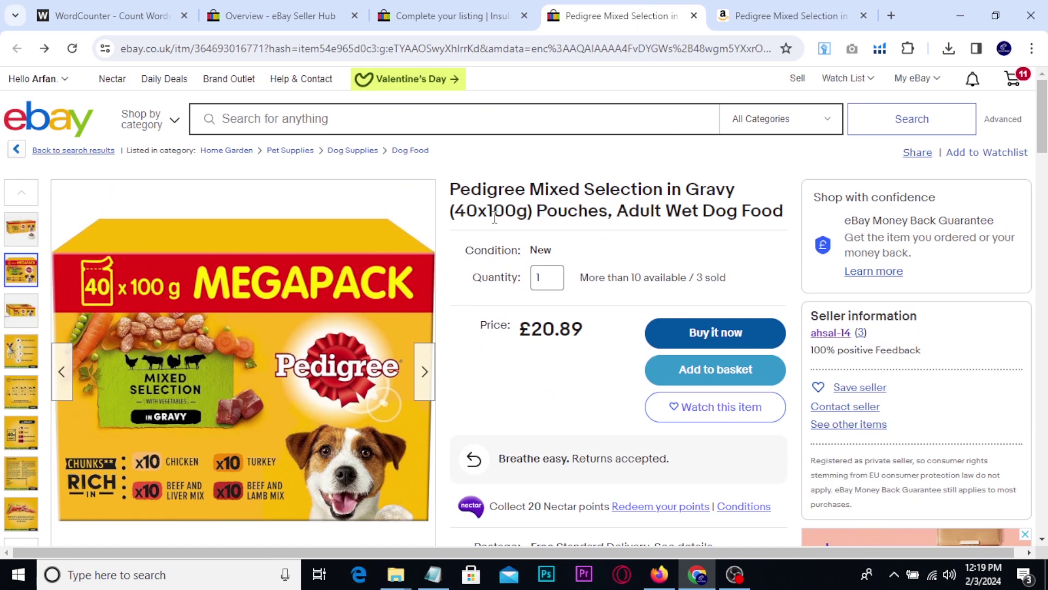
drag(450, 211, 531, 211)
mouse_move(224, 323)
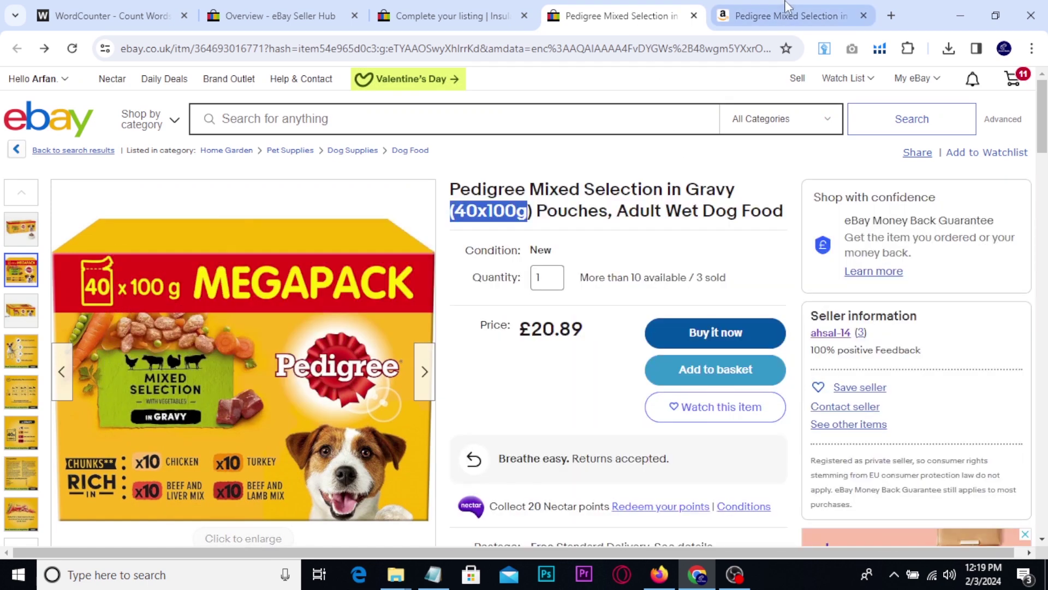
Step: Add one 40-pouch pack of Pedigree Mixed Selection in Gravy to the Amazon basket and proceed to checkout
click(781, 15)
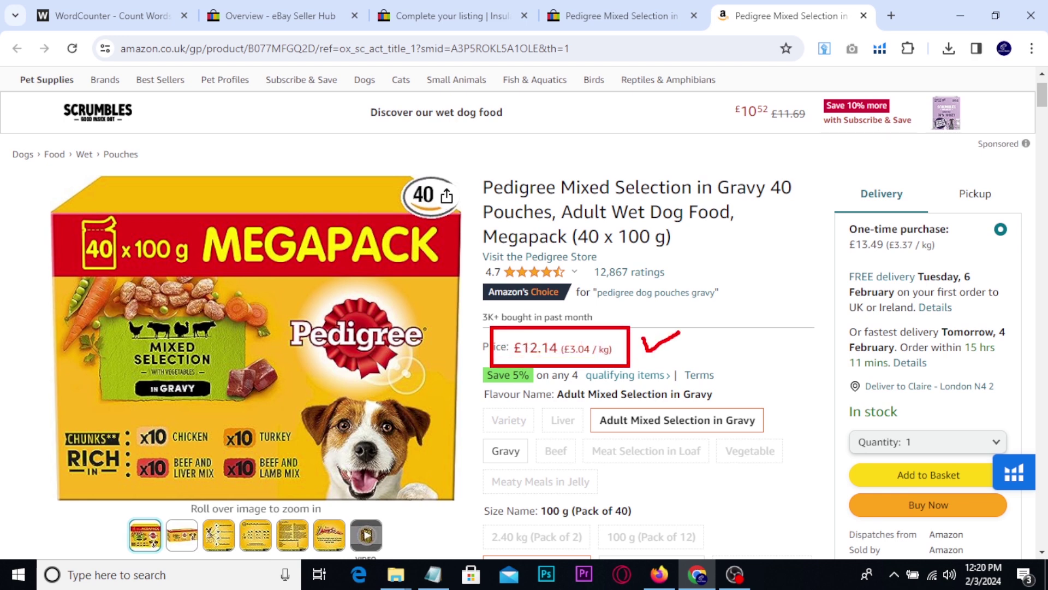
scroll(772, 322, down, 1)
scroll(772, 322, down, 1)
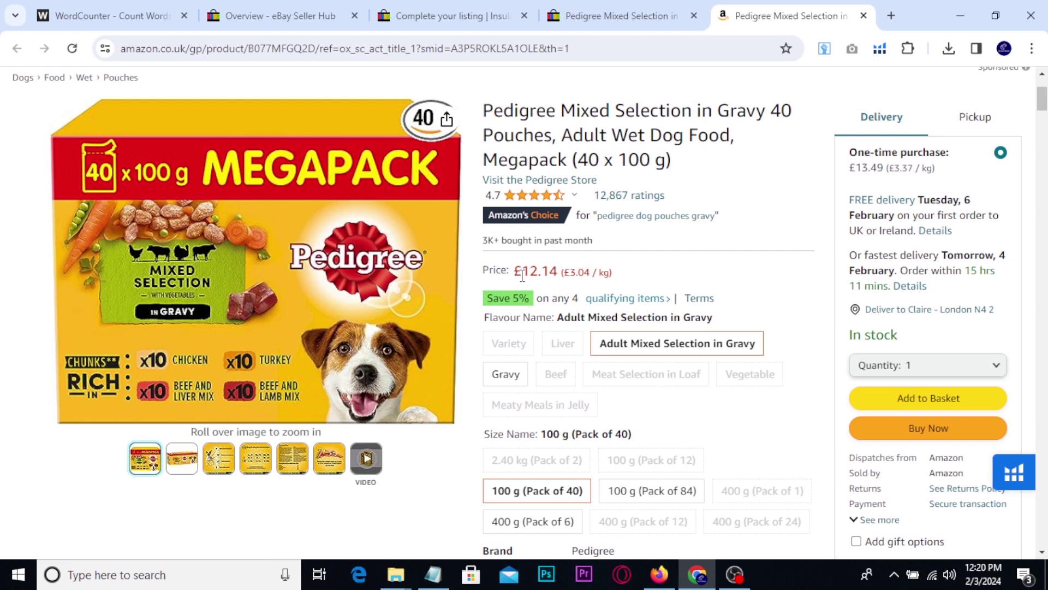
scroll(813, 302, down, 3)
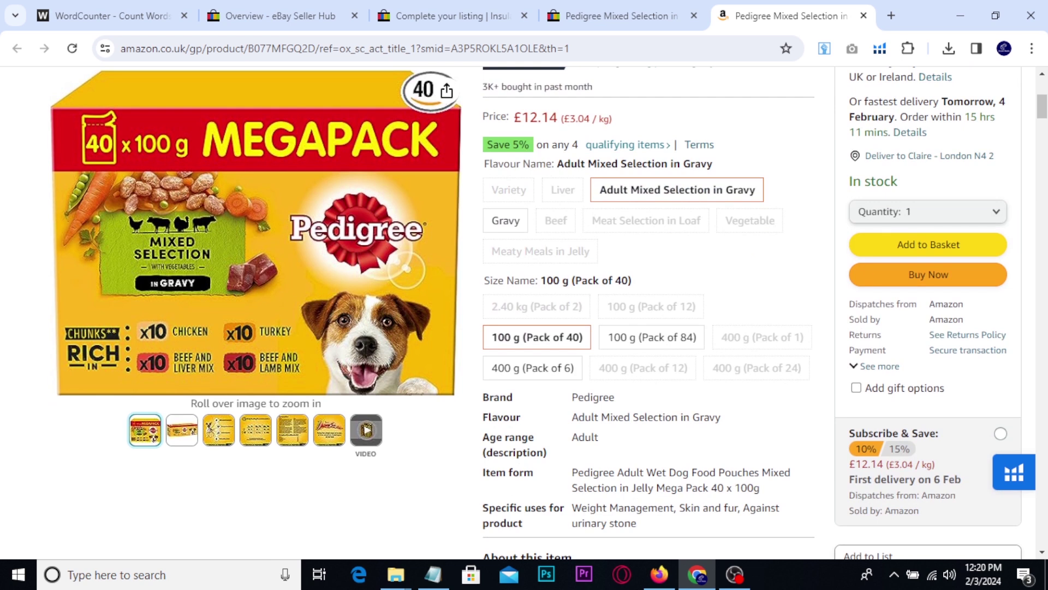
mouse_move(874, 227)
mouse_down()
mouse_move(910, 251)
mouse_move(961, 262)
mouse_up()
click(926, 250)
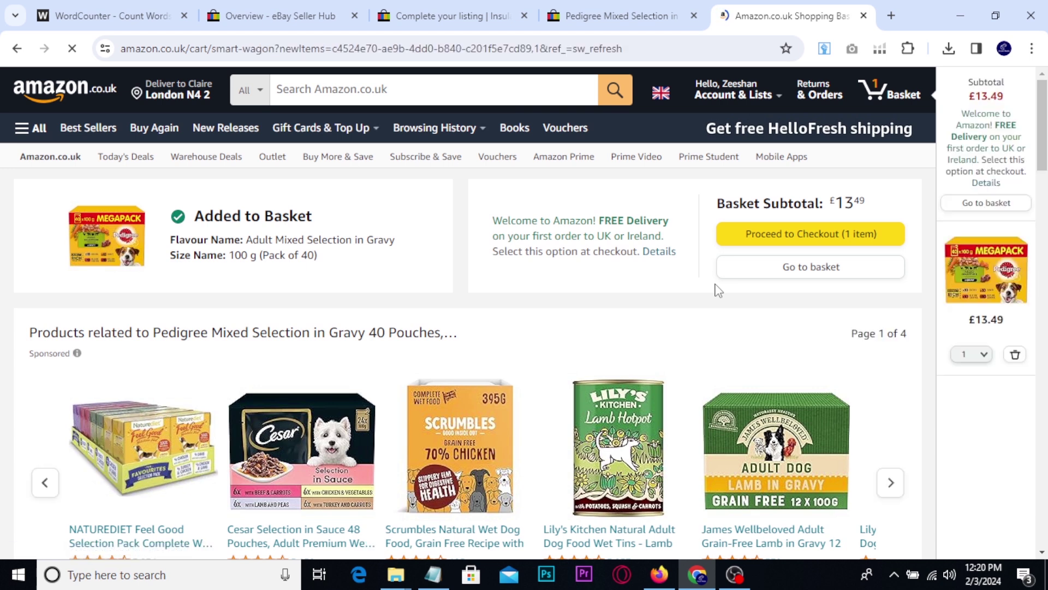
click(796, 239)
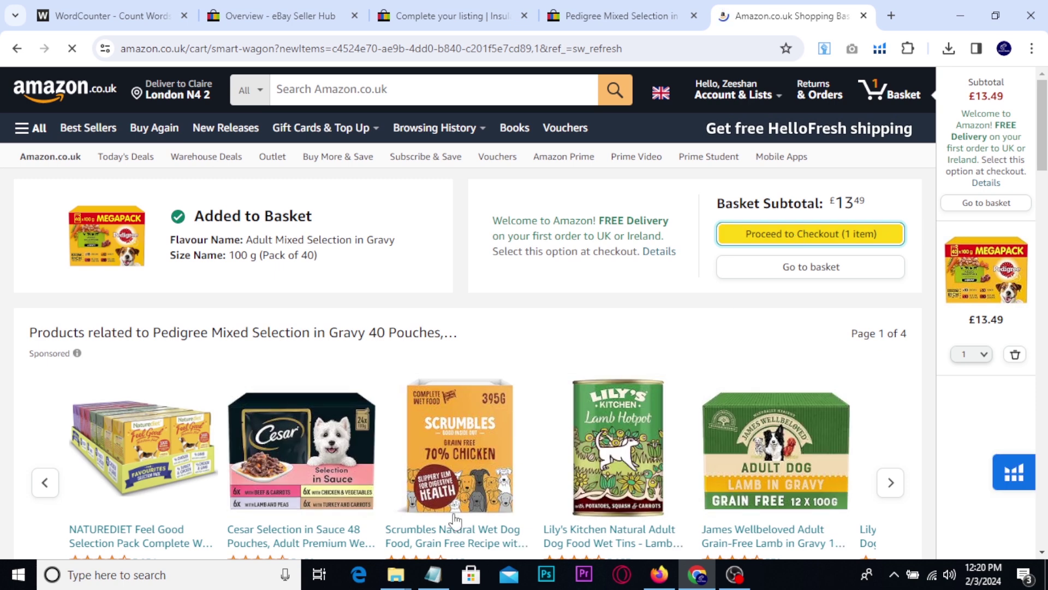
Step: Switch to Notepad, review the customer's delivery details and copy the full name
click(433, 575)
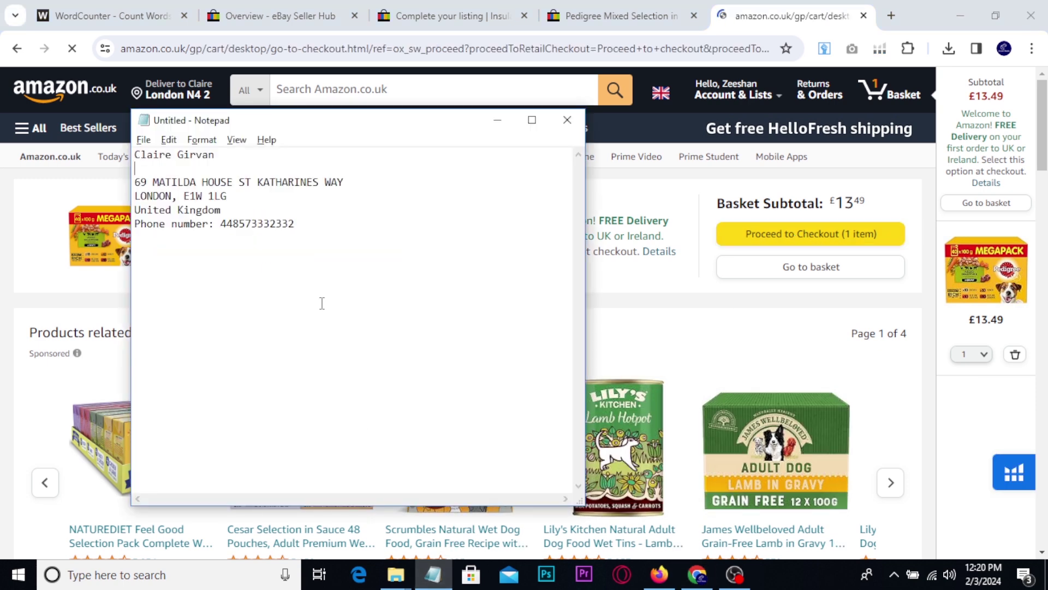
drag(313, 225, 134, 154)
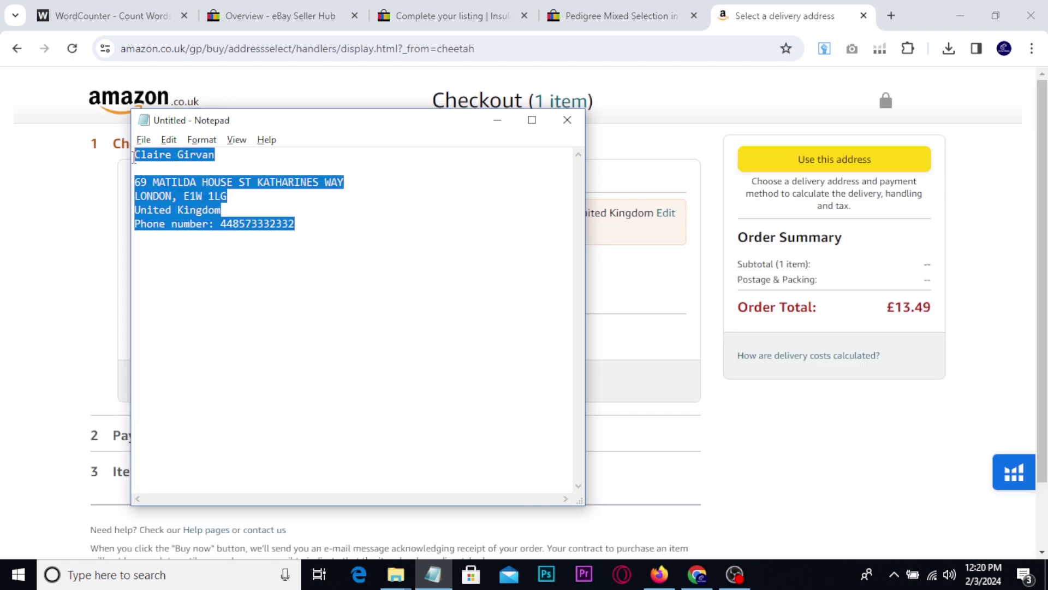
click(181, 197)
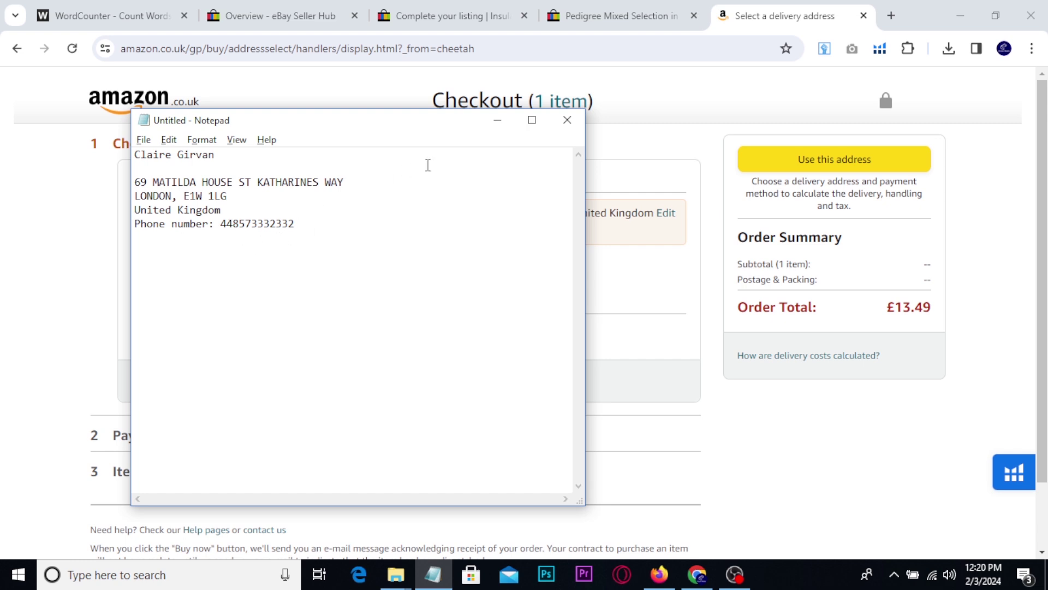
drag(216, 155, 103, 152)
key(ctrl+c)
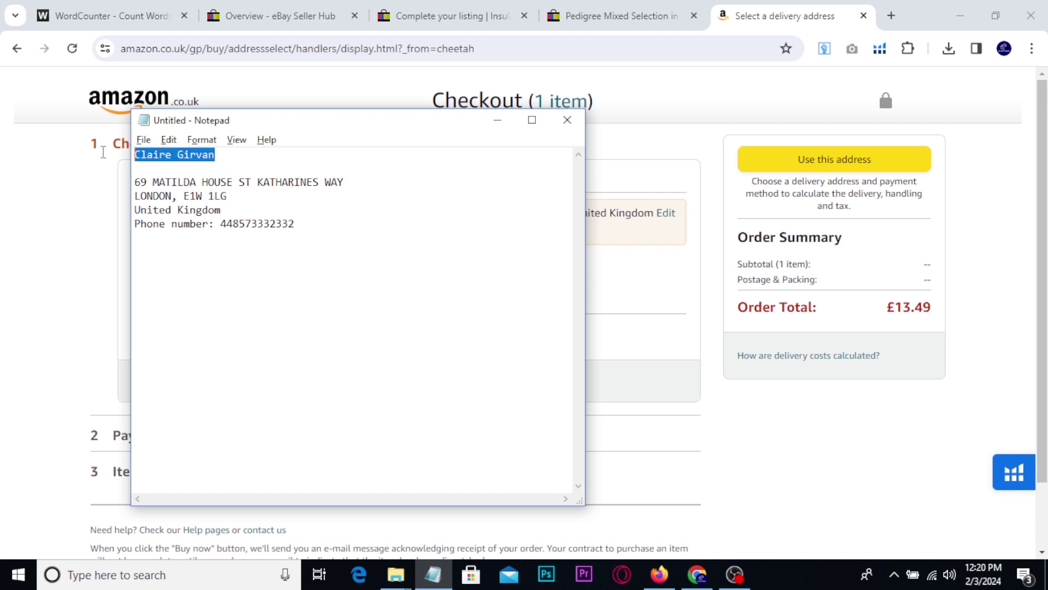
click(497, 119)
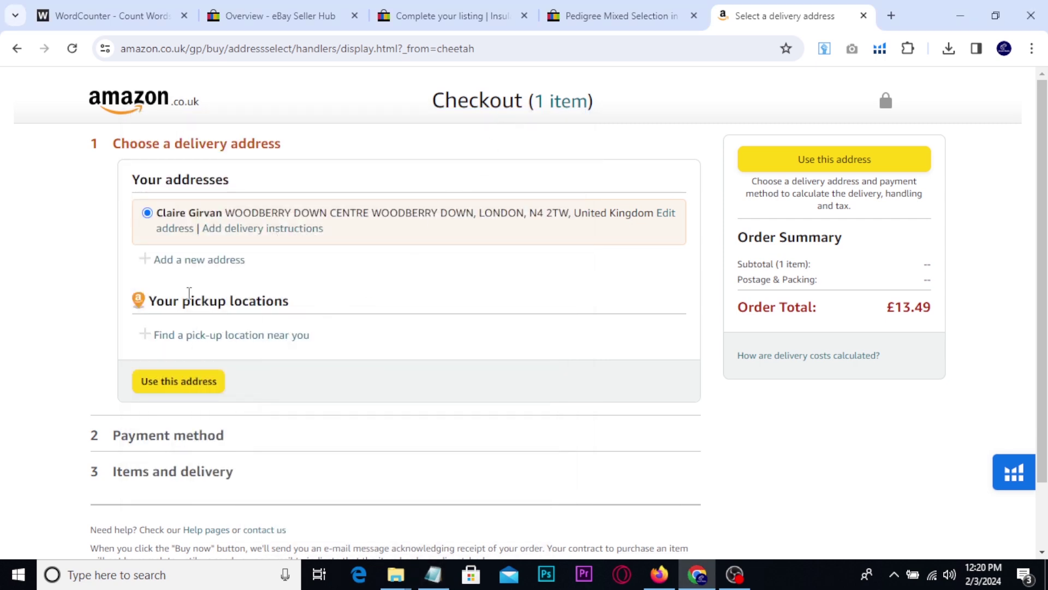
Step: Start a new delivery address in the Amazon checkout and replace the prefilled full name with the customer's copied name
click(188, 260)
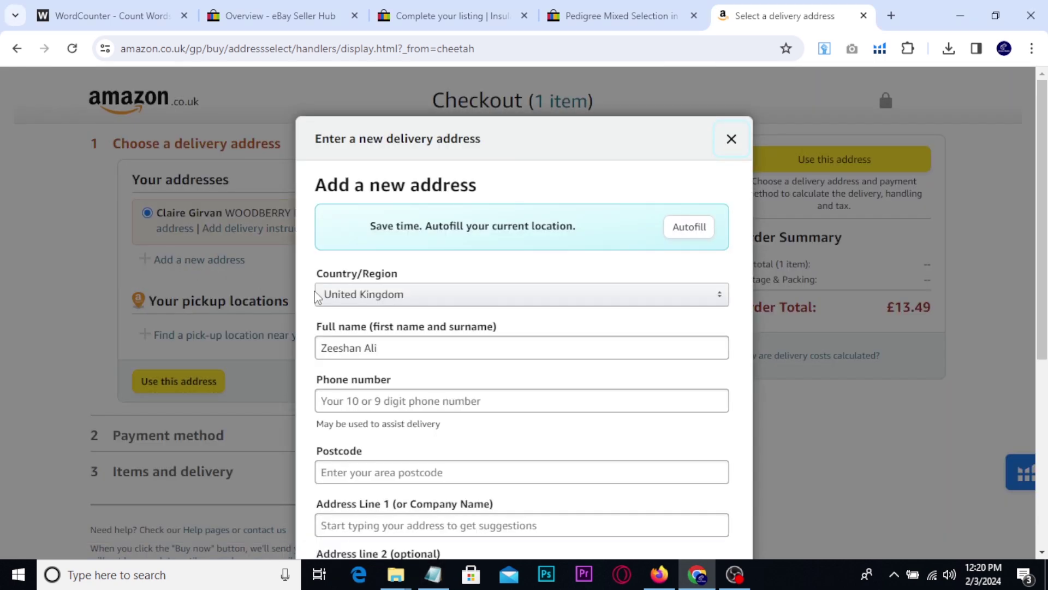
scroll(316, 298, down, 1)
drag(378, 271, 319, 272)
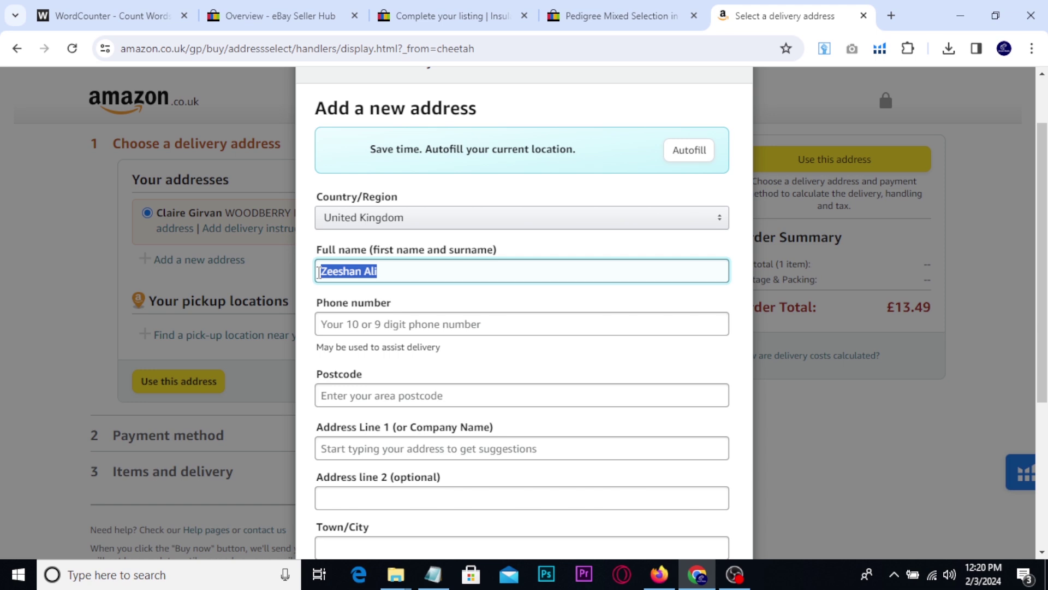
key(ctrl+v)
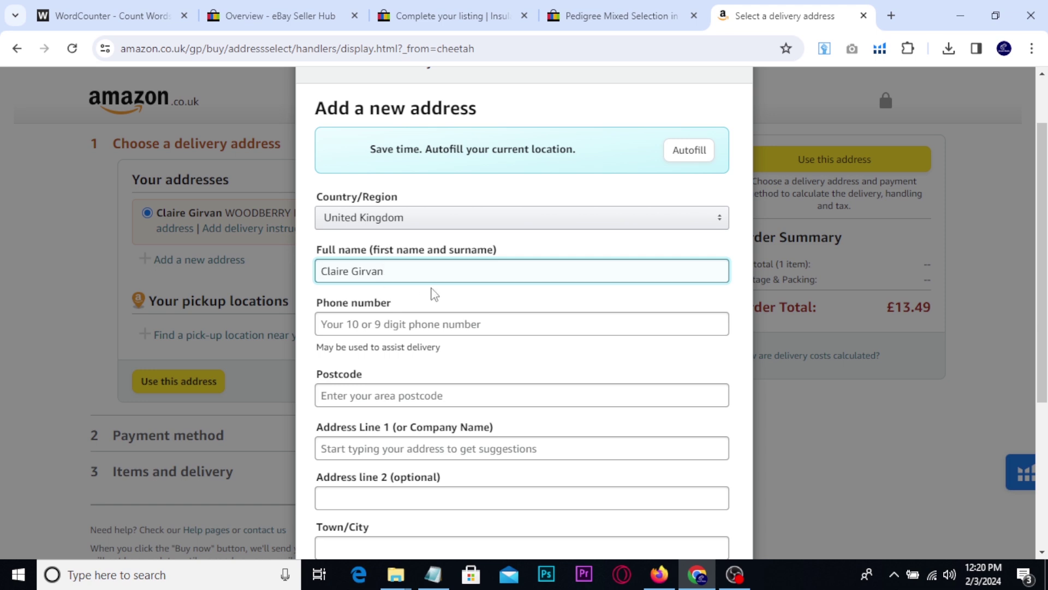
Step: Copy the customer's phone number from the Notepad note into the new delivery address
click(433, 574)
drag(300, 230, 223, 228)
key(ctrl+c)
key(alt+Tab)
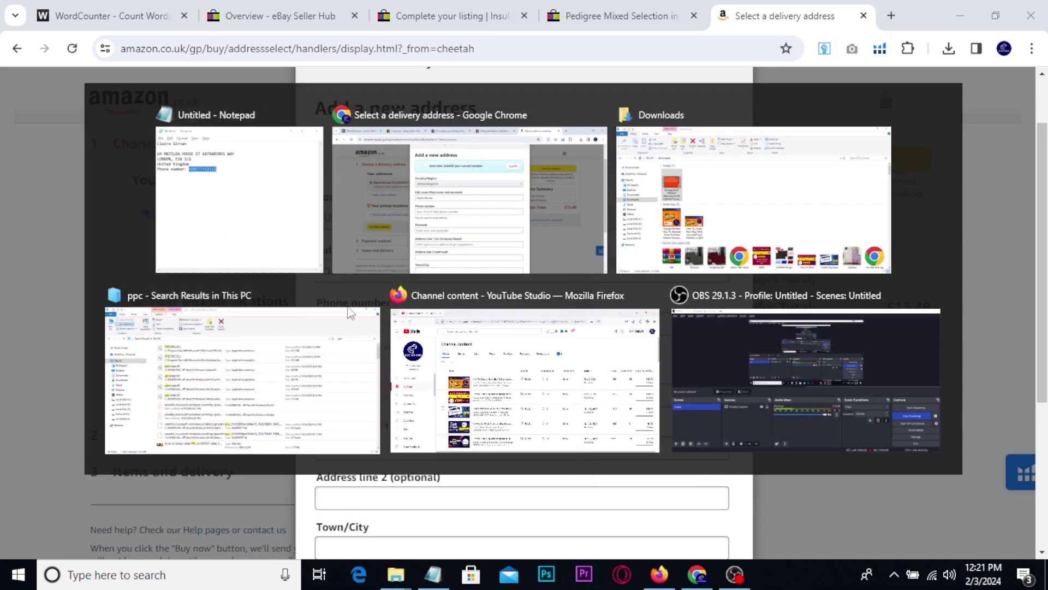
click(353, 323)
key(ctrl+v)
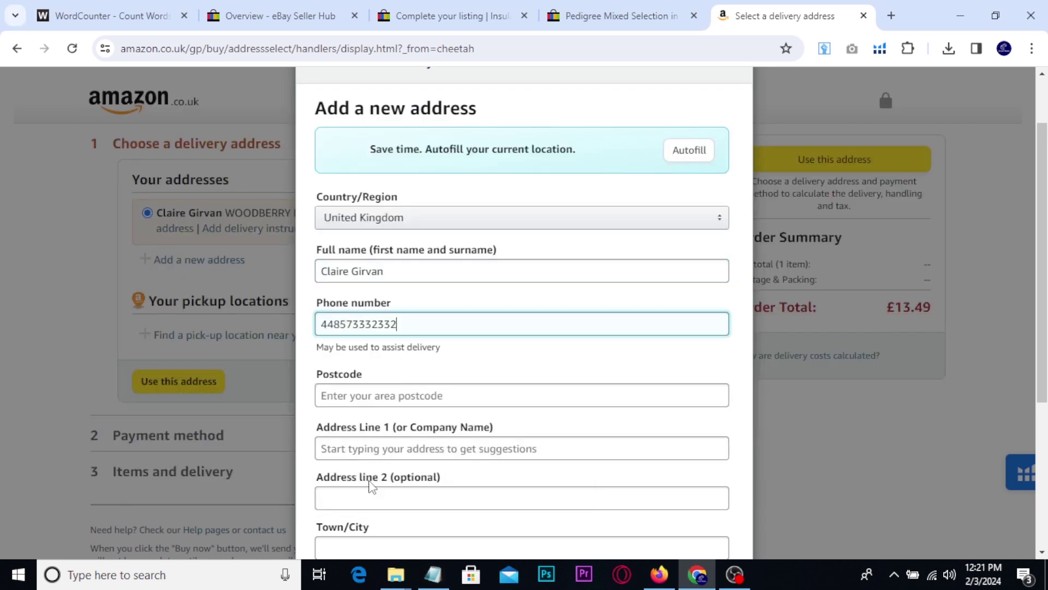
Step: Copy the customer's street address from the Notepad note into Address Line 1 of the new delivery address
click(432, 574)
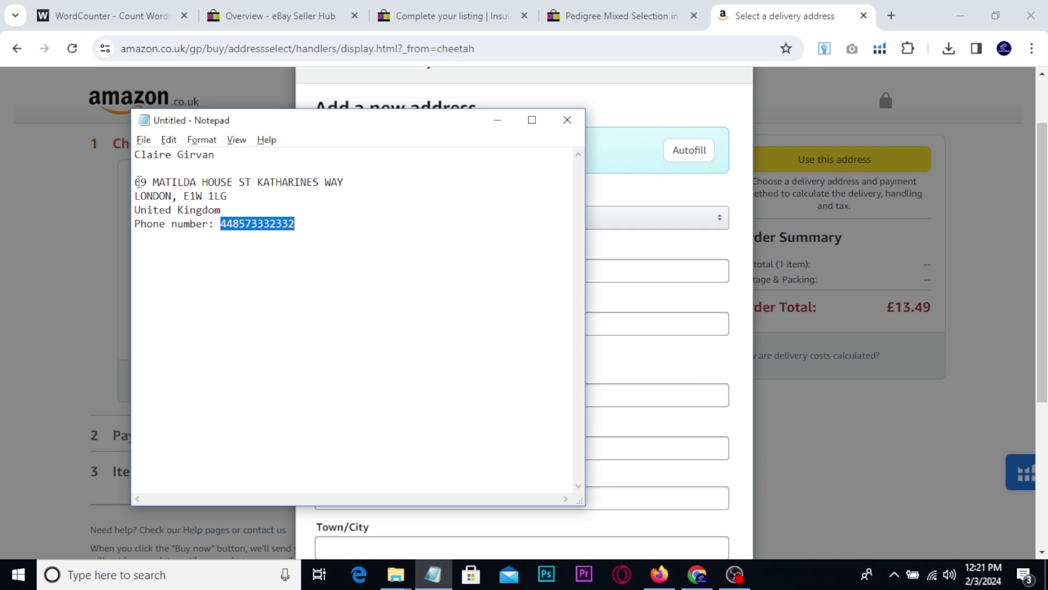
drag(138, 182, 344, 182)
key(ctrl+c)
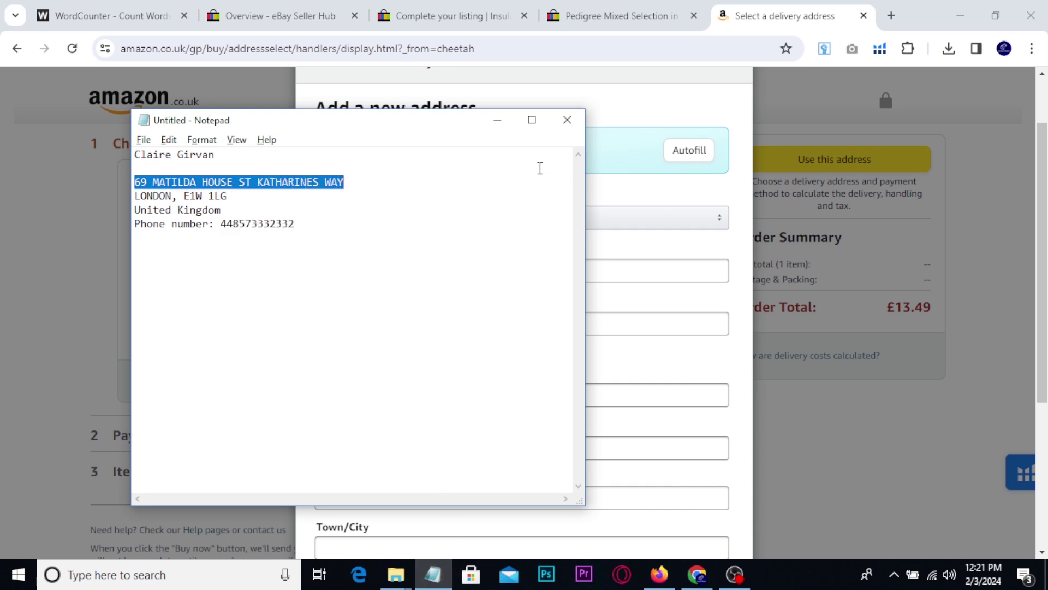
click(495, 128)
scroll(475, 327, down, 3)
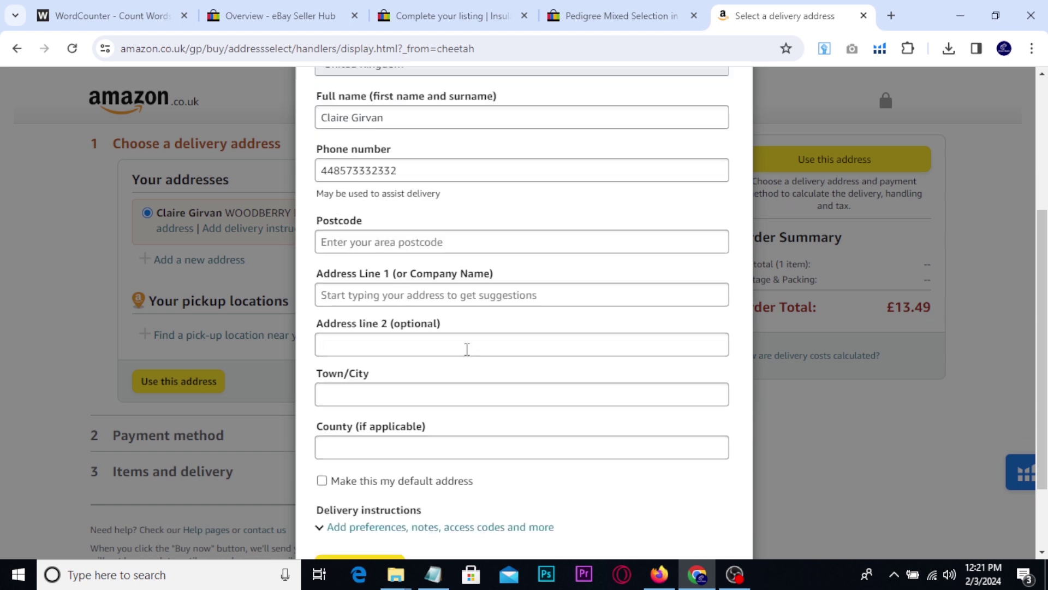
click(349, 295)
key(ctrl+v)
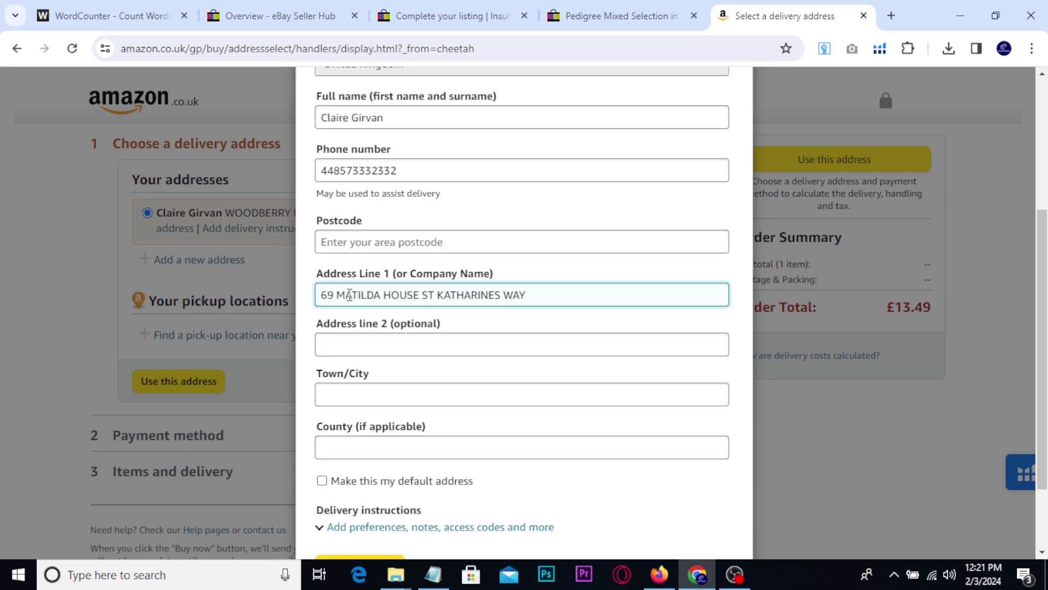
Step: Copy the customer's postcode from the Notepad note into the Postcode field of the new delivery address
click(433, 574)
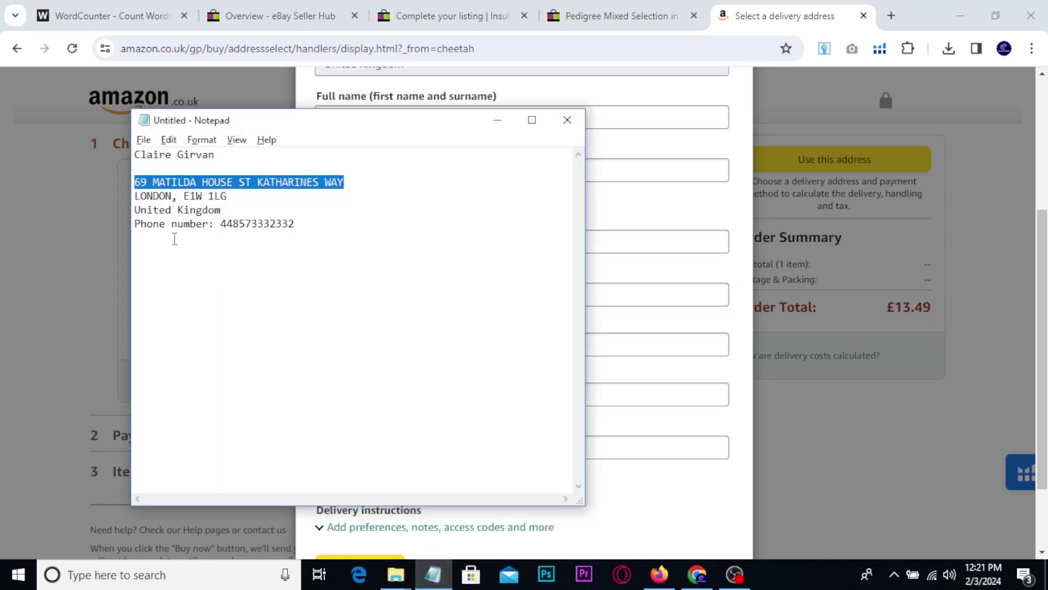
click(173, 210)
drag(227, 195, 185, 195)
key(ctrl+c)
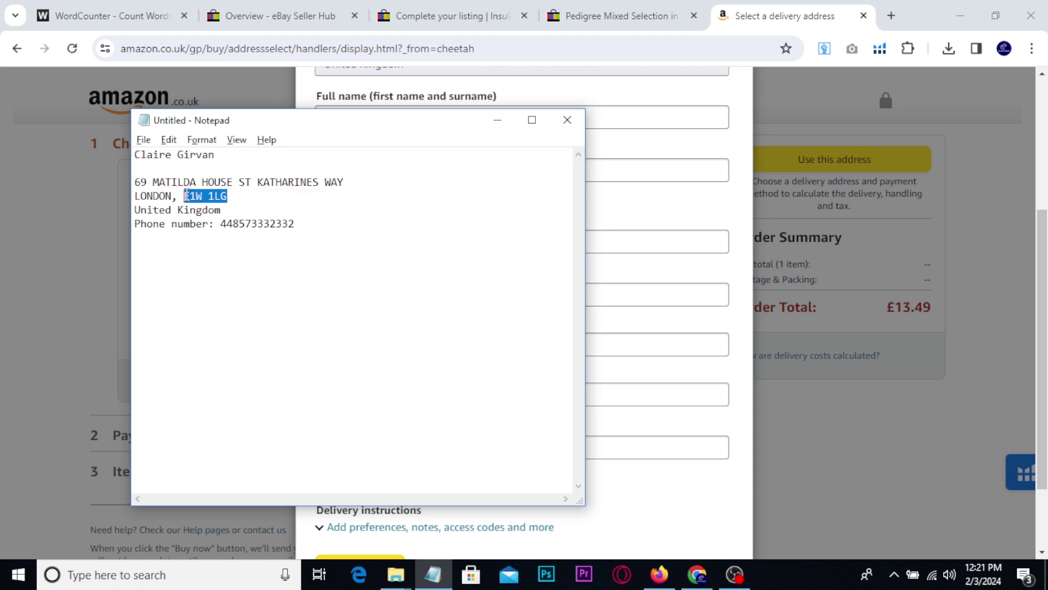
click(498, 119)
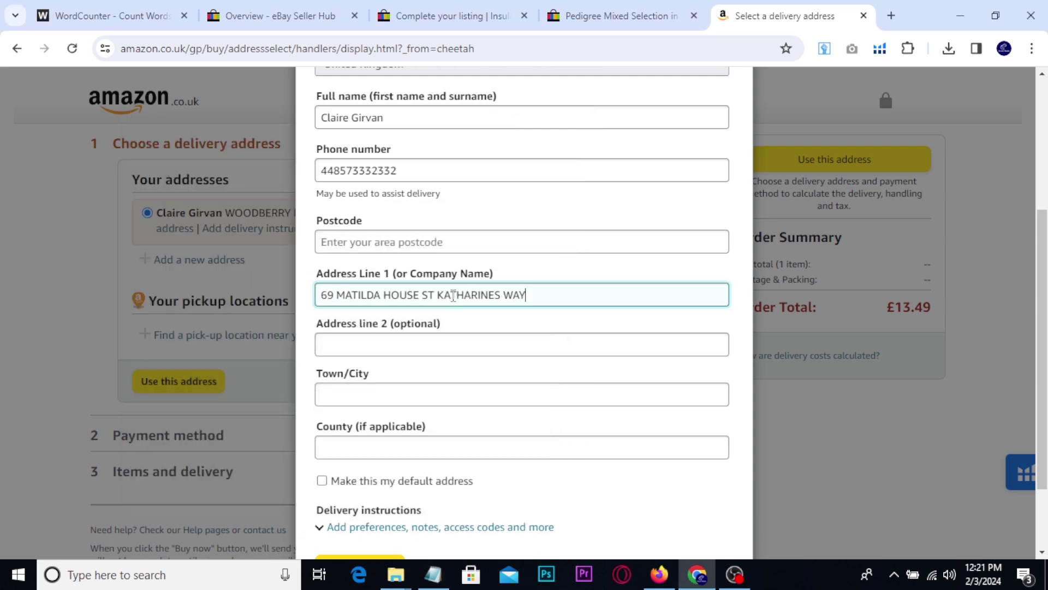
click(350, 243)
key(ctrl+v)
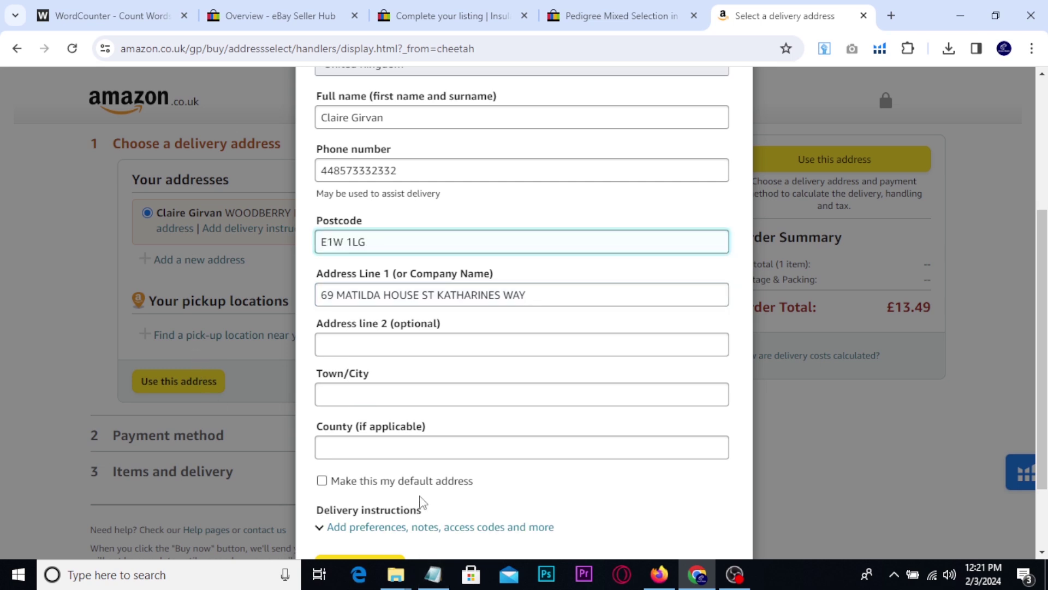
Step: Copy the customer's town from the Notepad note into the Town/City field of the new delivery address
click(433, 576)
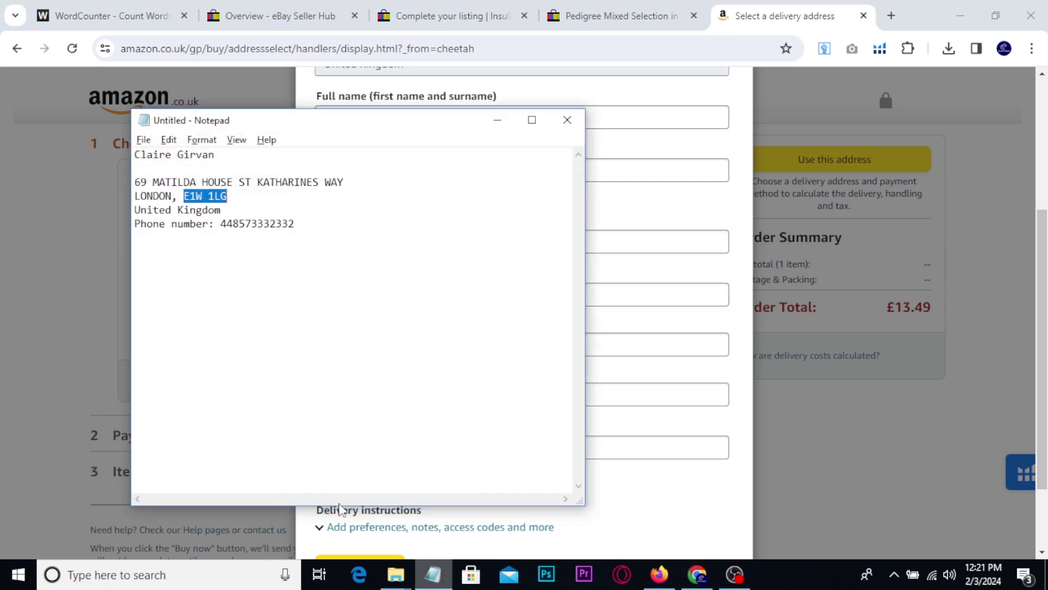
click(175, 195)
drag(174, 196, 133, 195)
key(ctrl+c)
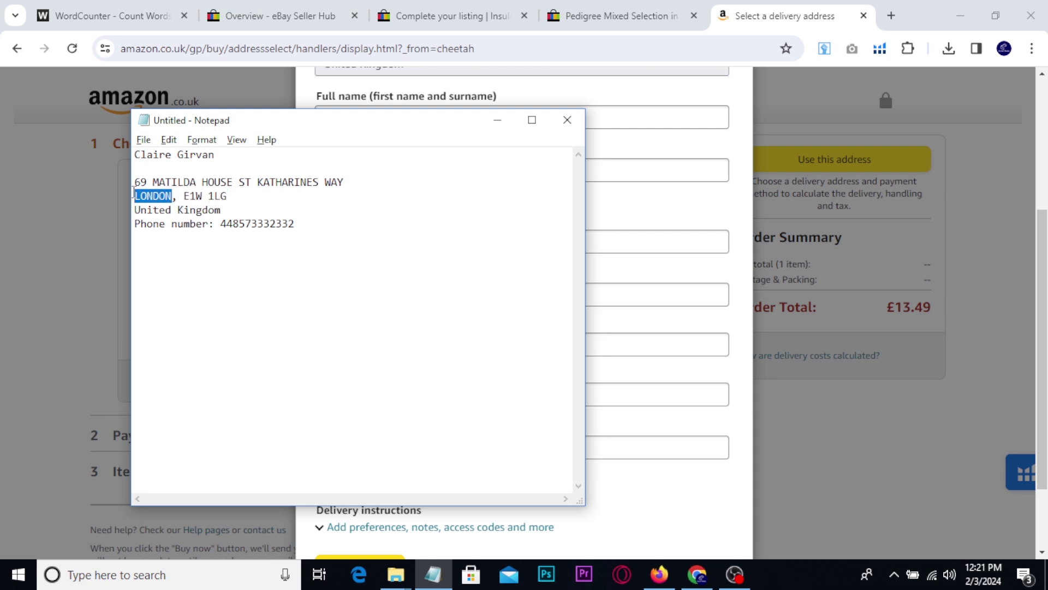
click(703, 315)
drag(667, 285, 505, 295)
click(360, 394)
double_click(360, 394)
key(ctrl+v)
scroll(449, 384, down, 2)
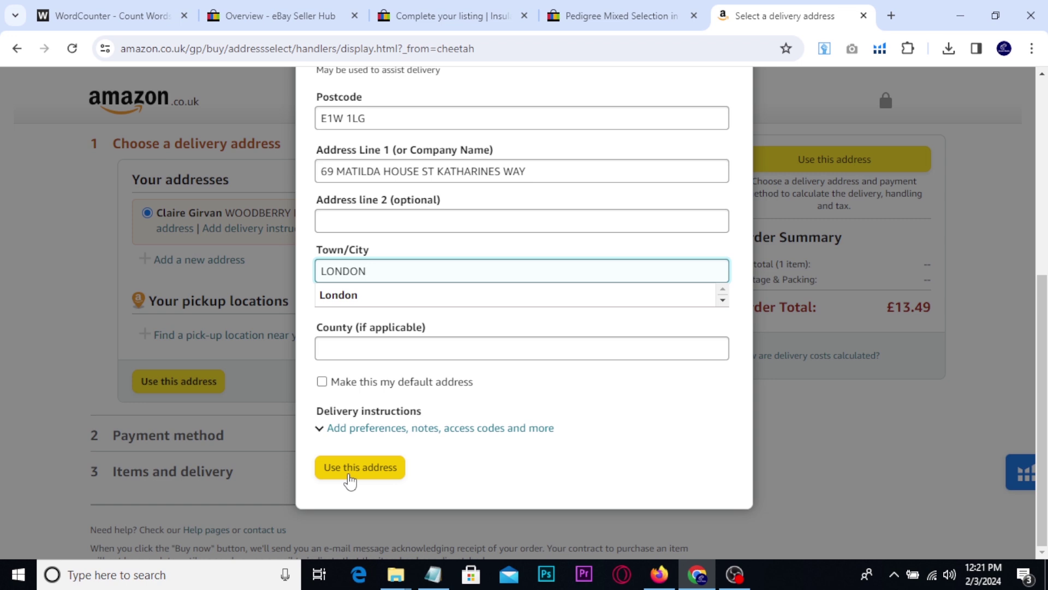
Step: Draw a red rectangle over the end of the Postcode field and circle the order total in the checkout summary
click(348, 473)
drag(599, 88, 748, 153)
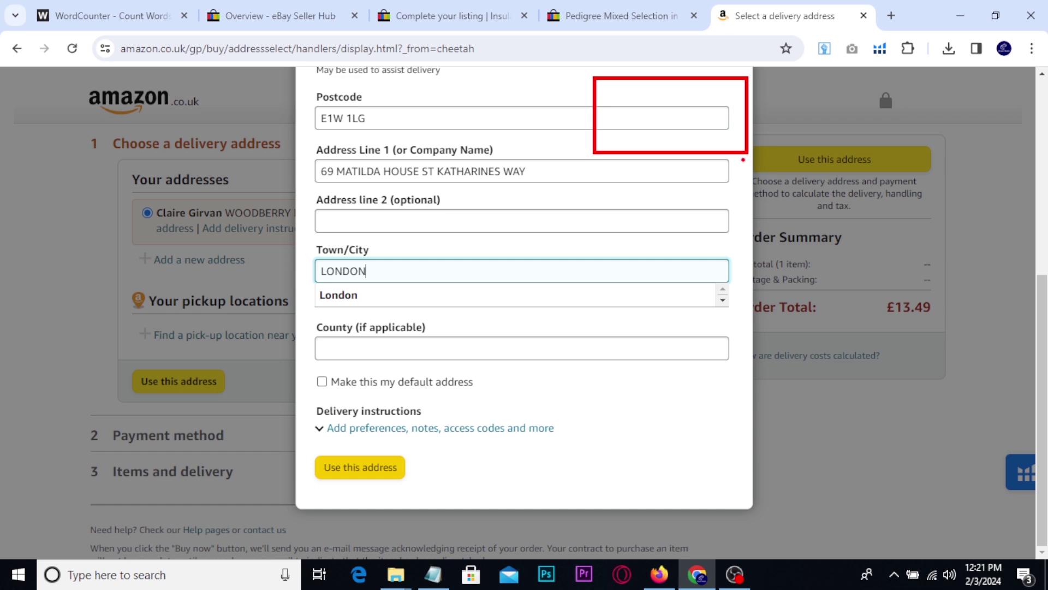
mouse_move(883, 320)
mouse_down()
mouse_move(873, 297)
mouse_move(921, 277)
mouse_move(960, 309)
mouse_move(886, 329)
mouse_up()
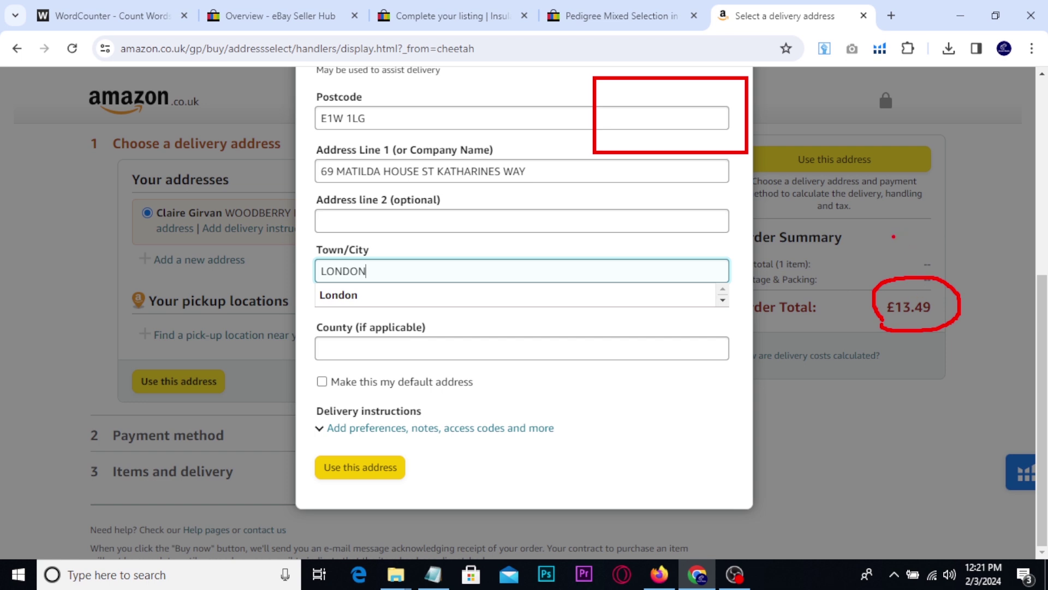
Step: Draw red tick marks above the order total, plus short lines and a loop around the rectangle on the Postcode field
drag(889, 231, 924, 219)
drag(613, 101, 657, 98)
mouse_move(617, 111)
mouse_down()
mouse_move(655, 111)
mouse_move(643, 129)
mouse_up()
mouse_move(667, 96)
mouse_down()
mouse_move(658, 176)
mouse_move(540, 117)
mouse_move(663, 94)
mouse_up()
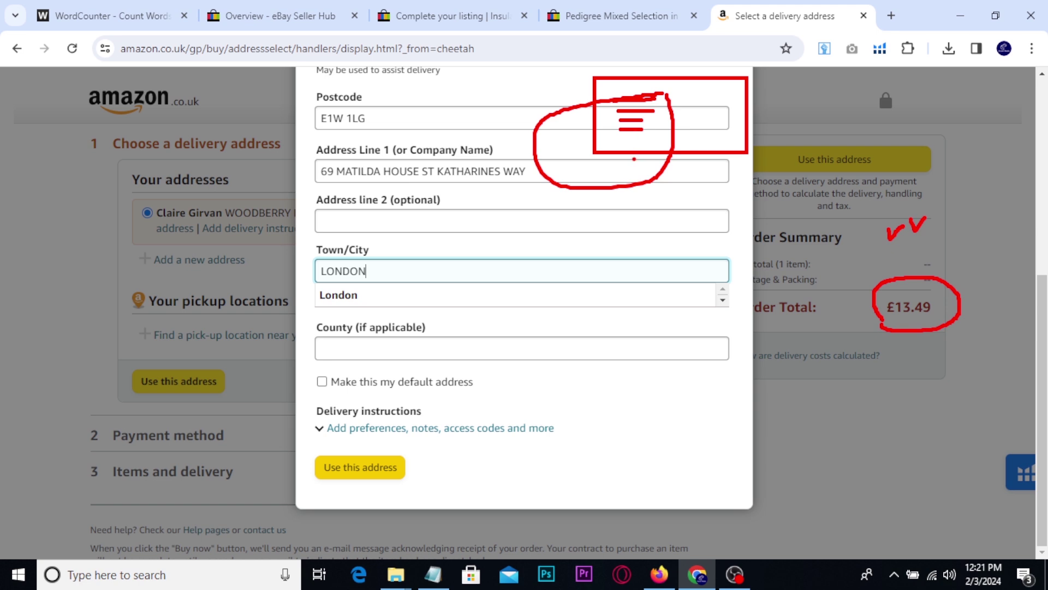
mouse_move(210, 89)
mouse_down()
mouse_move(89, 50)
mouse_move(190, 24)
mouse_move(492, 44)
mouse_move(378, 97)
mouse_move(208, 89)
mouse_up()
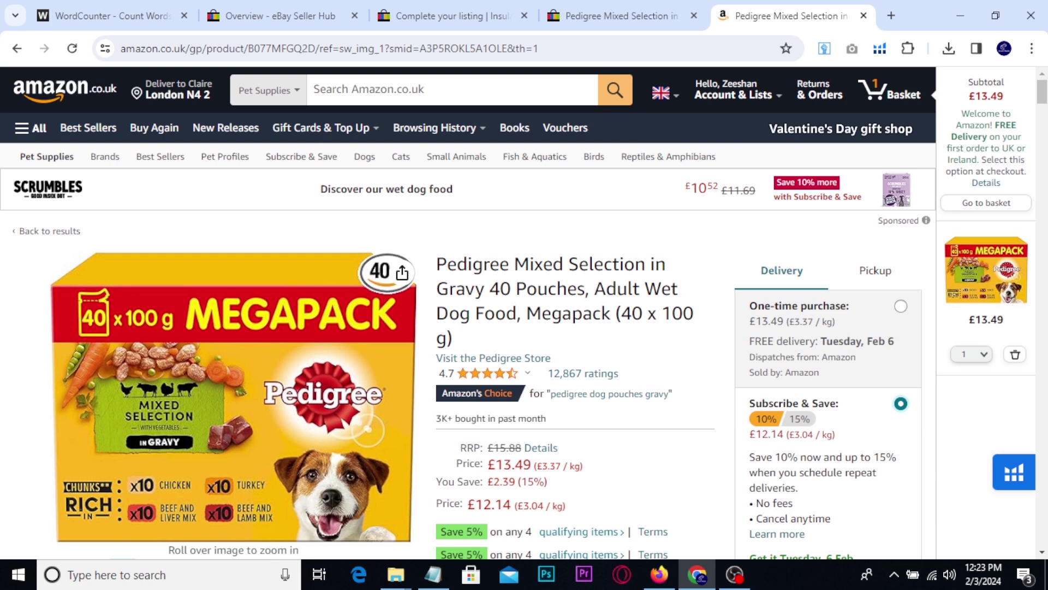
Step: Mark the £12.14 price, the £13.49 price and both purchase options on the Pedigree product page in red, and clear the marks
drag(463, 492, 571, 517)
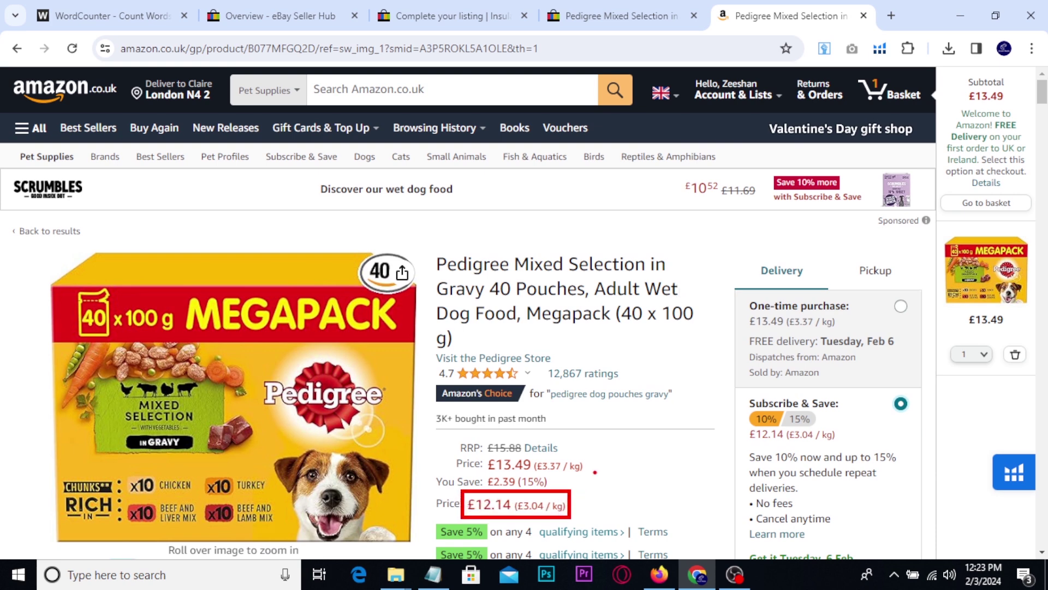
mouse_move(586, 460)
mouse_down()
mouse_move(591, 467)
mouse_move(633, 445)
mouse_up()
drag(881, 314, 909, 386)
drag(909, 394, 917, 423)
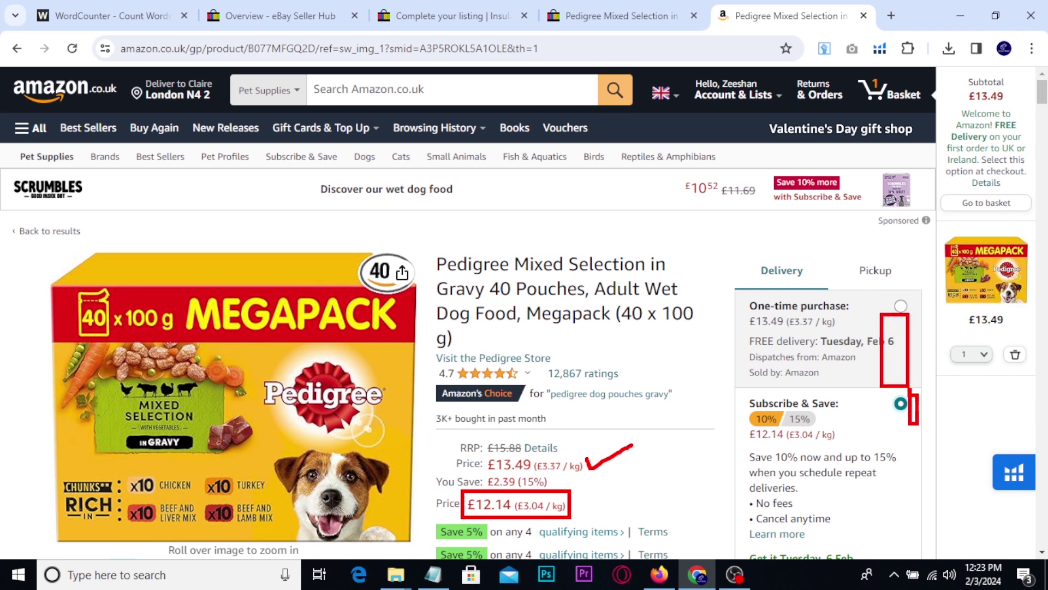
key(Escape)
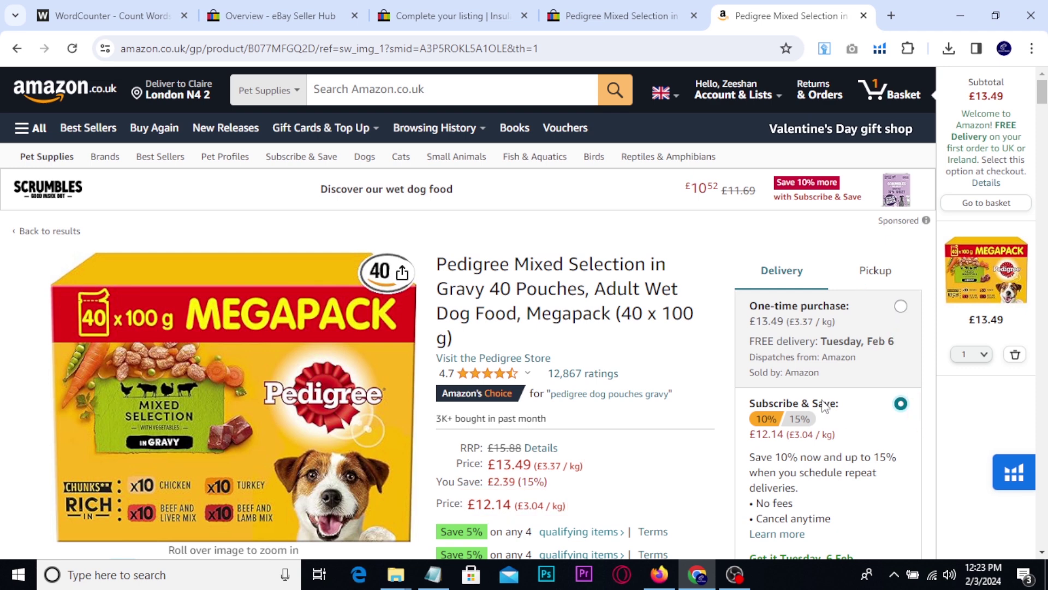
Step: Mark the product overview, the New (20) offers box and the greyed-out Meat Selection in Loaf, Meaty Meals in Jelly and Vegetable flavours in red
scroll(721, 279, down, 1)
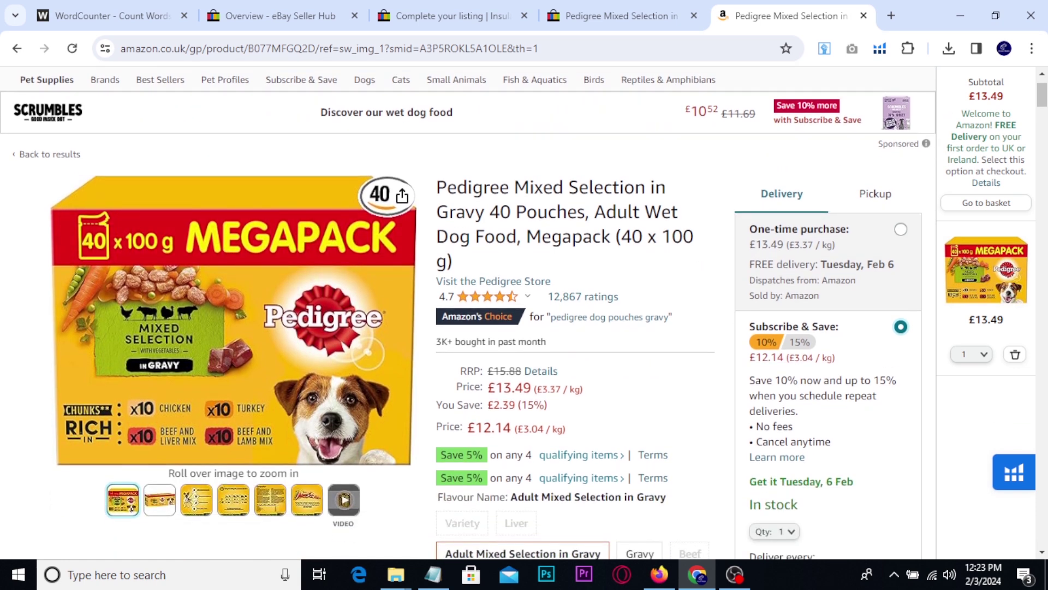
drag(57, 166, 720, 475)
scroll(830, 391, down, 6)
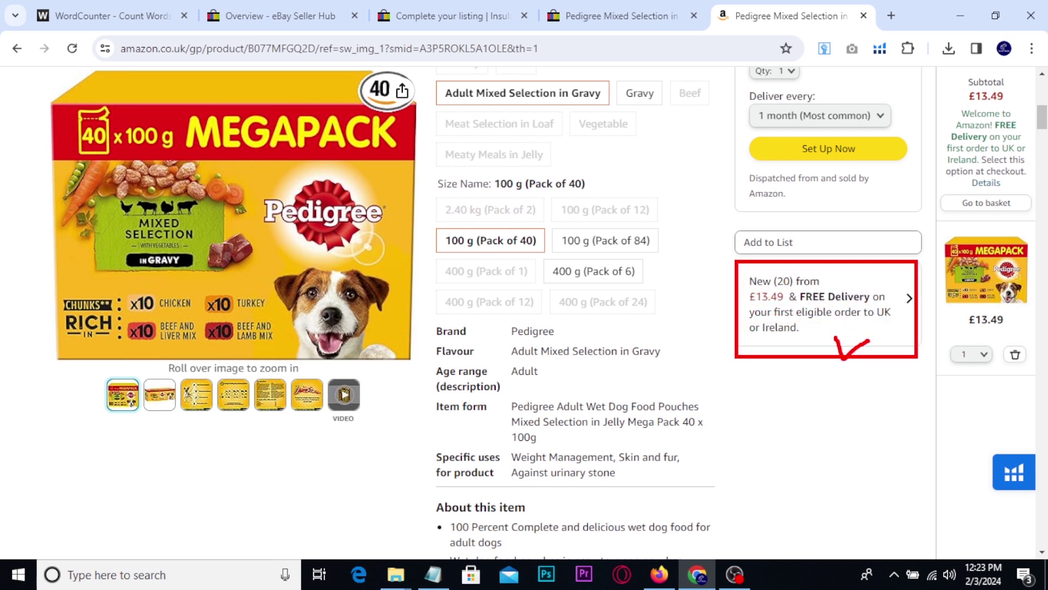
scroll(692, 351, up, 3)
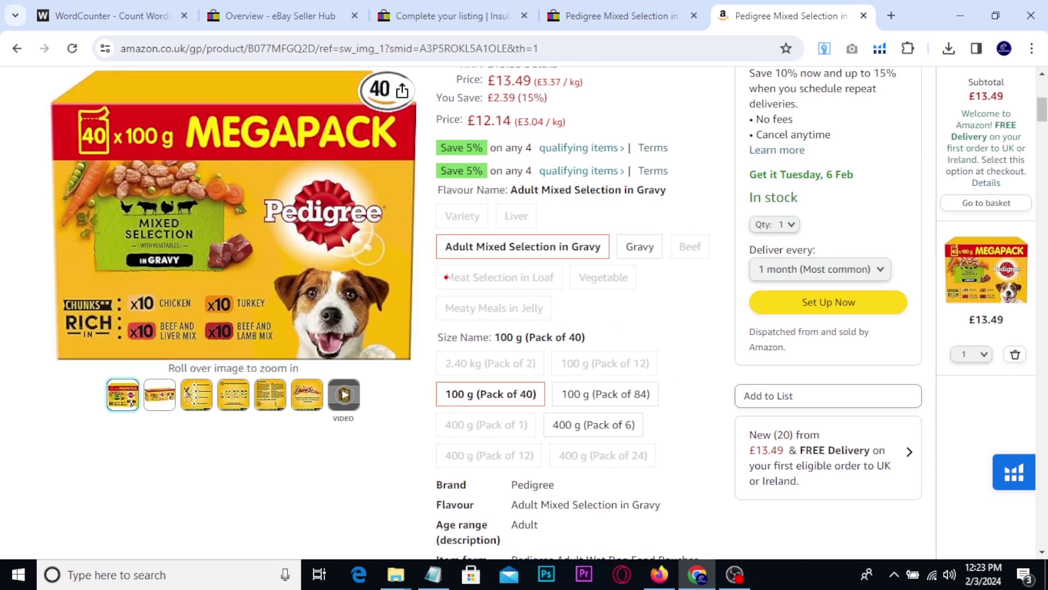
drag(434, 263, 544, 285)
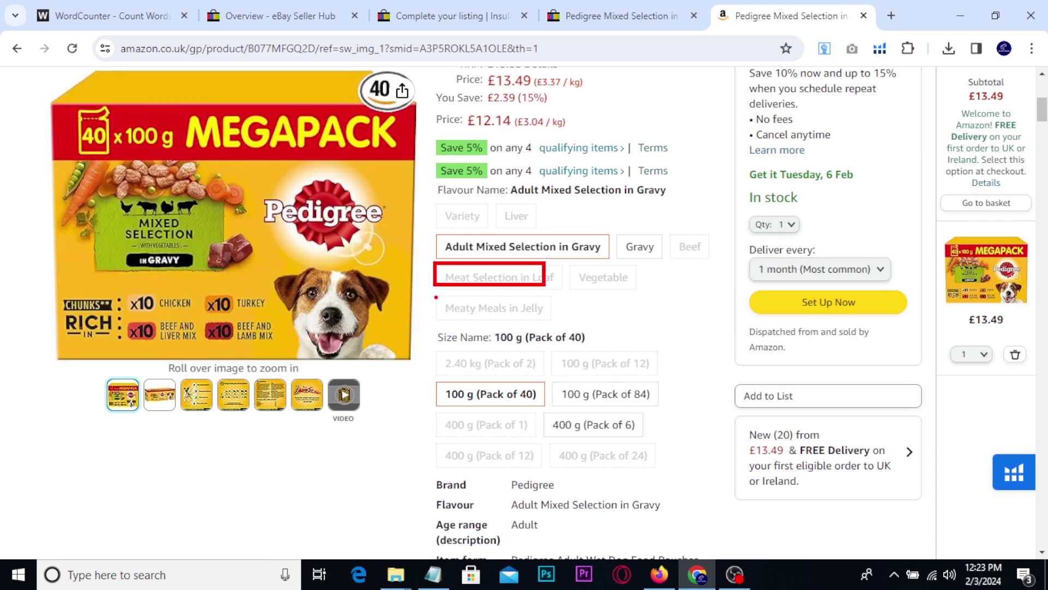
drag(436, 297, 557, 322)
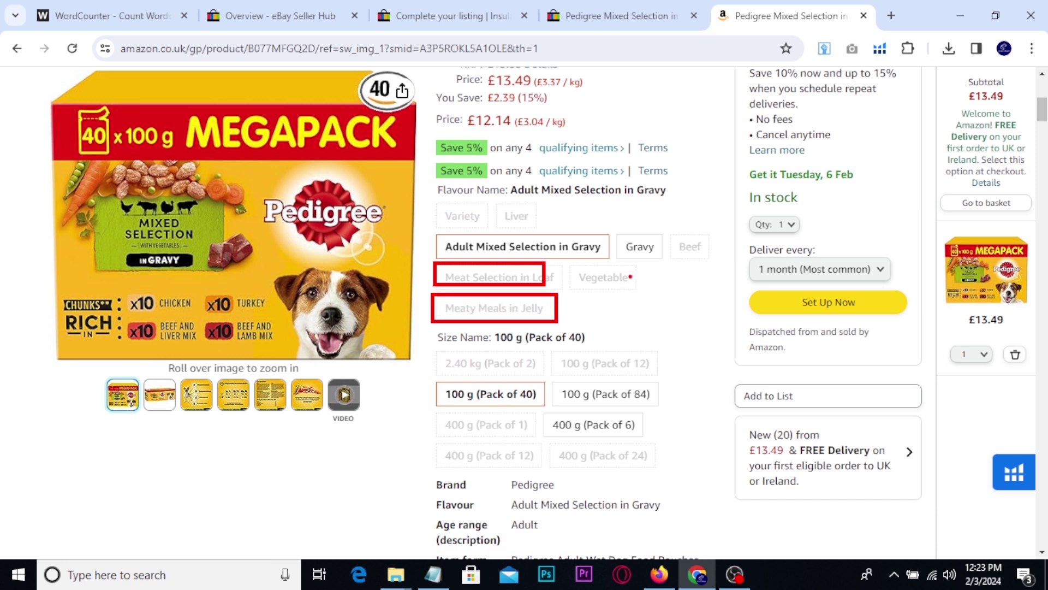
drag(629, 277, 663, 272)
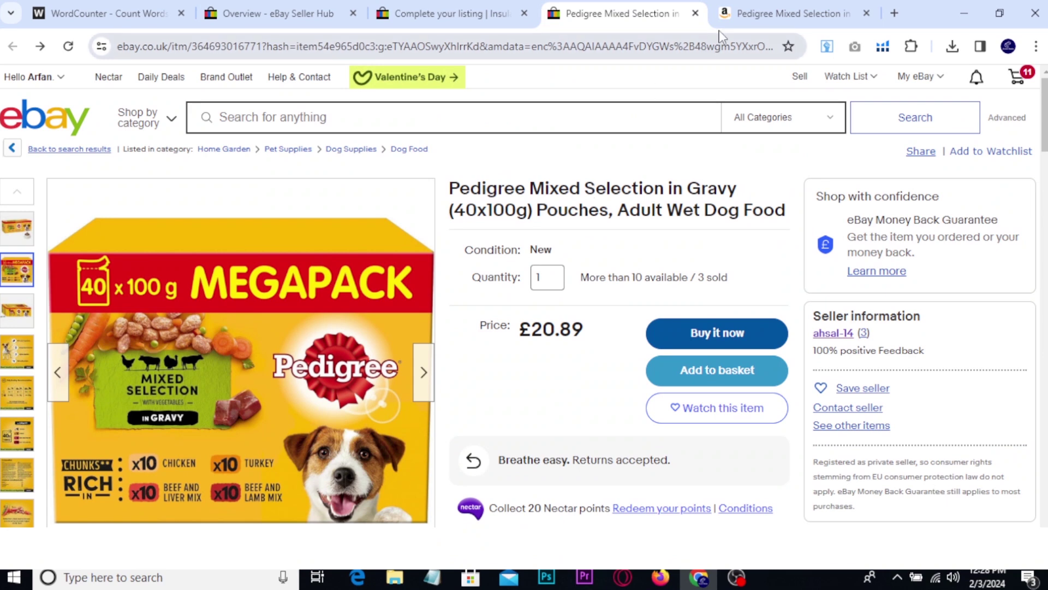
Step: Return to the Amazon product page and review the customer's address details in the Notepad note, then minimise the note
click(755, 13)
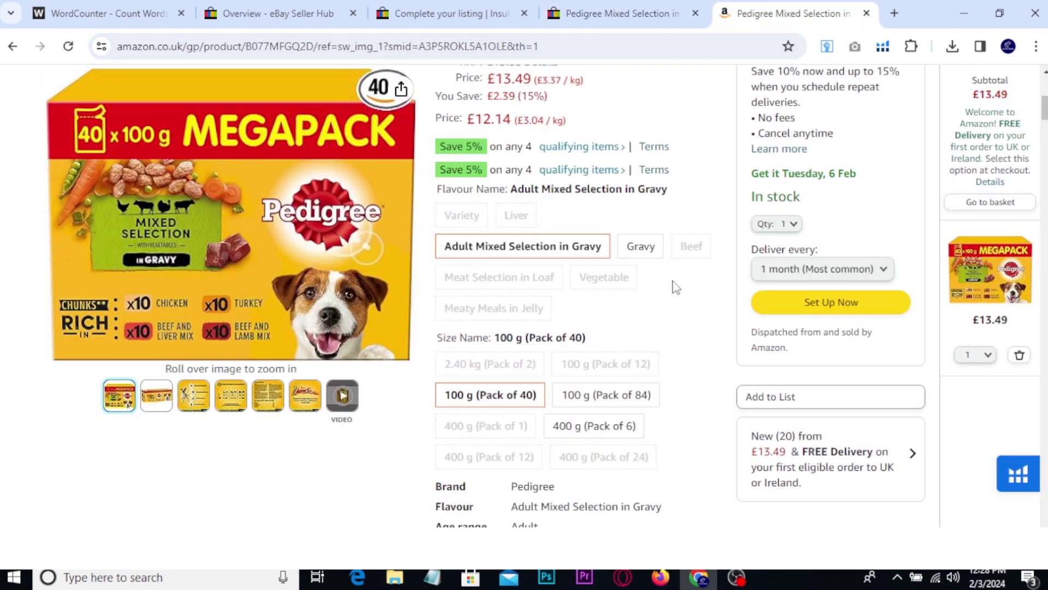
click(440, 582)
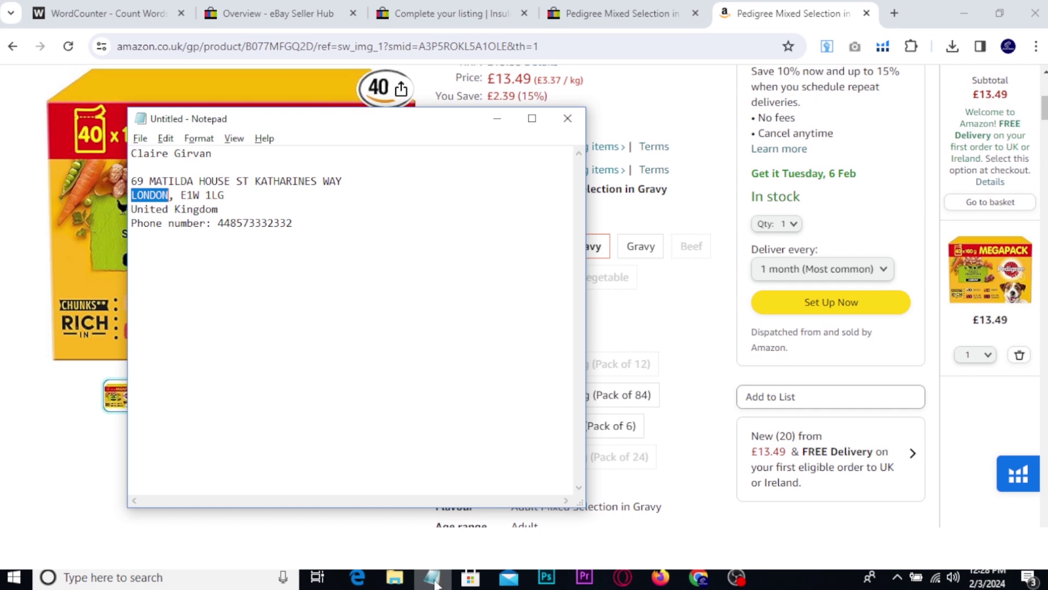
drag(293, 224, 155, 158)
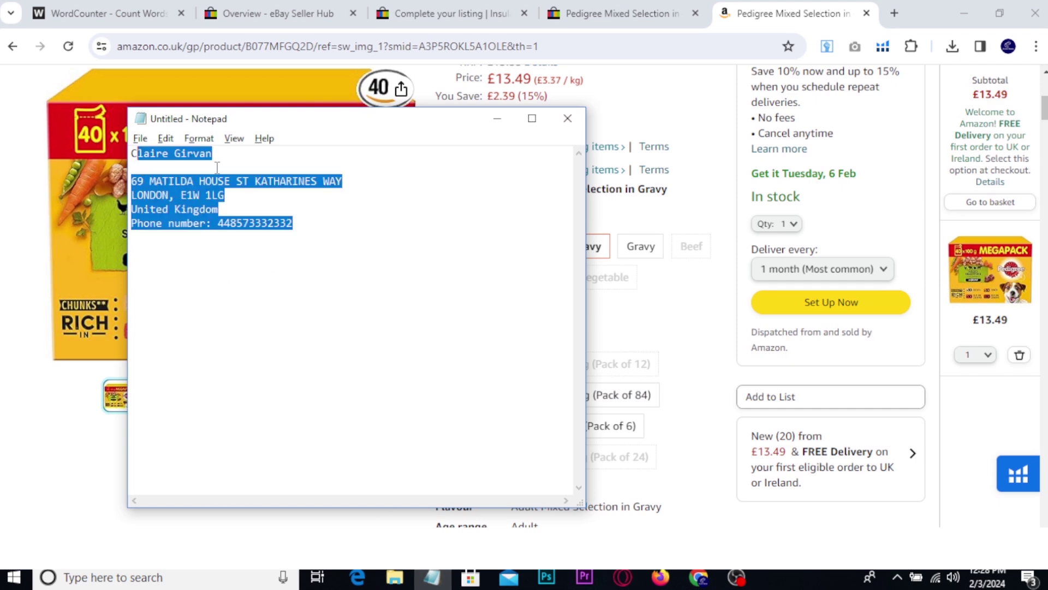
click(497, 119)
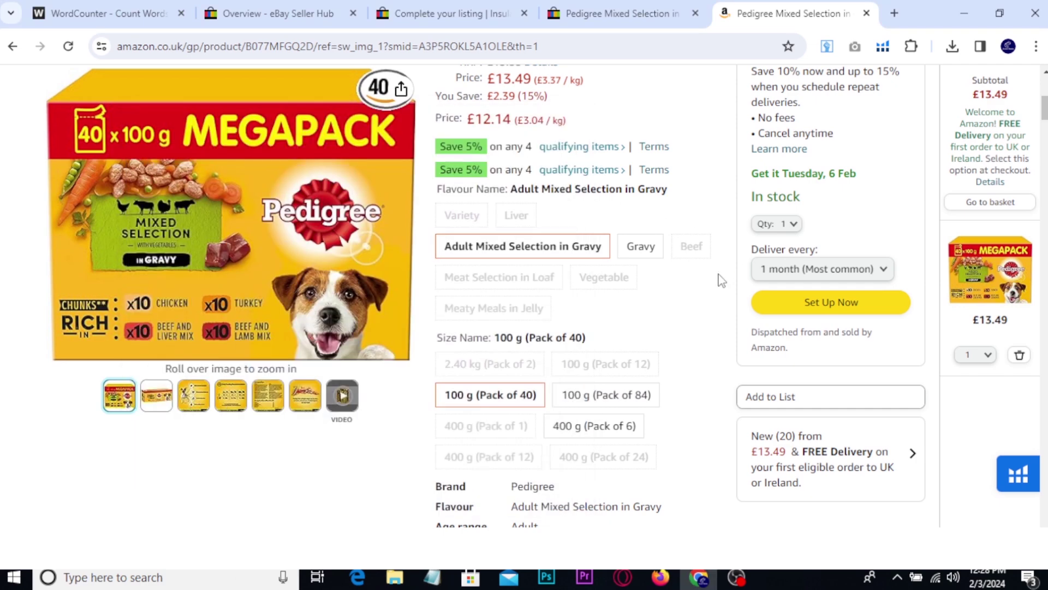
Step: Switch to the eBay orders page in Firefox, mark the Download report link with a red rectangle and tick, and clear the marks
click(660, 577)
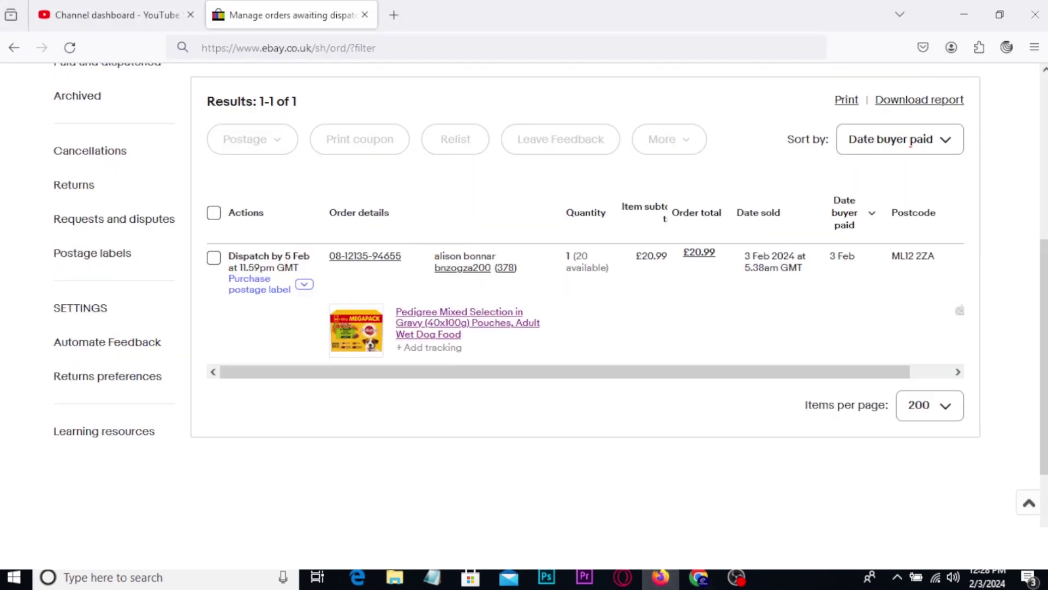
mouse_move(871, 84)
mouse_down()
mouse_move(992, 114)
mouse_move(1019, 94)
mouse_up()
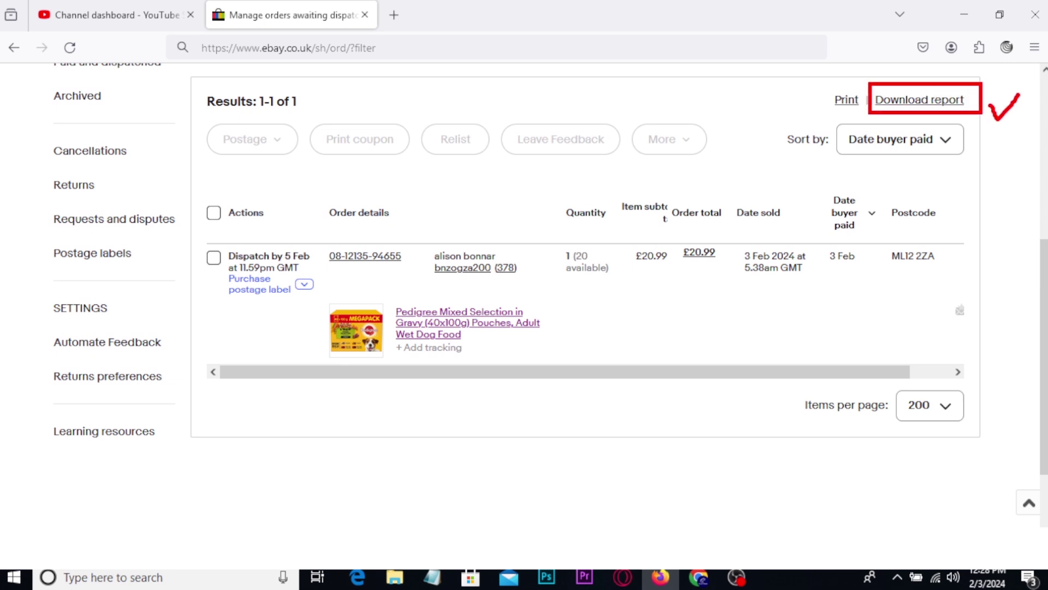
key(Escape)
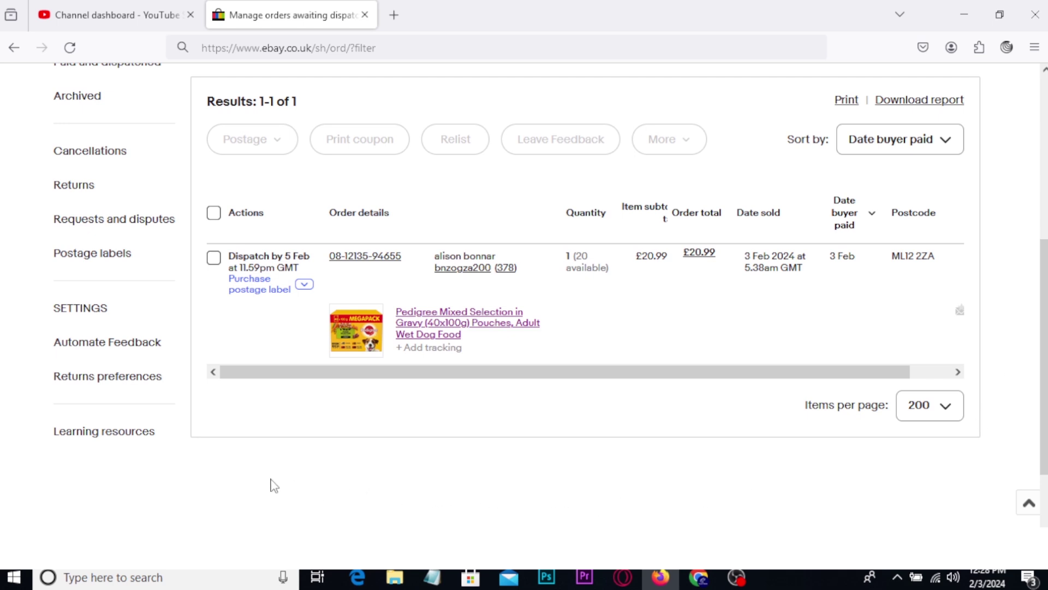
Step: Review the actions available for the Pedigree order, from Add tracking number down to View order details, and close the list
click(304, 285)
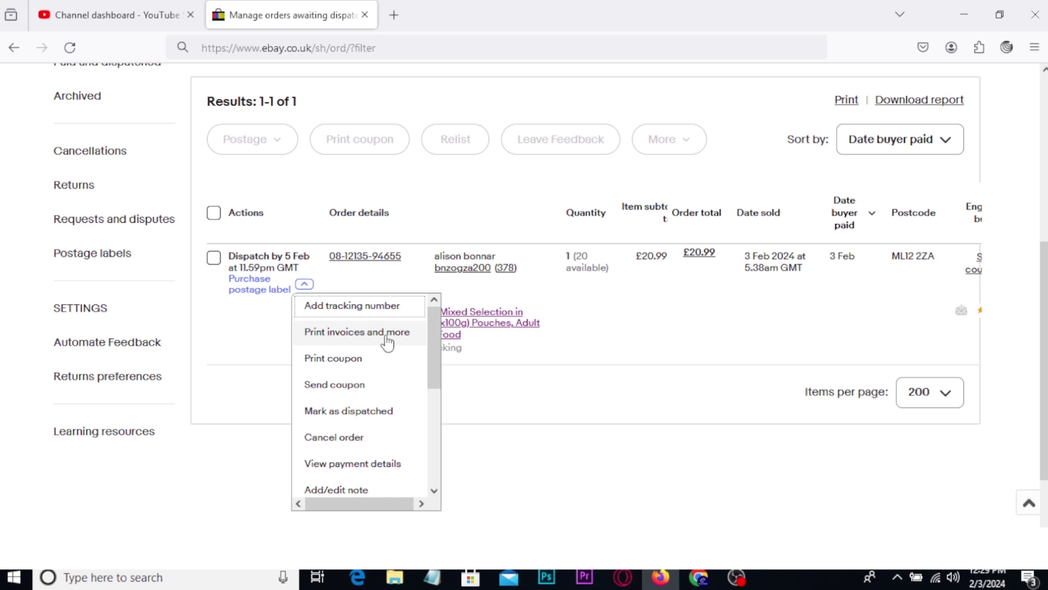
scroll(388, 342, down, 4)
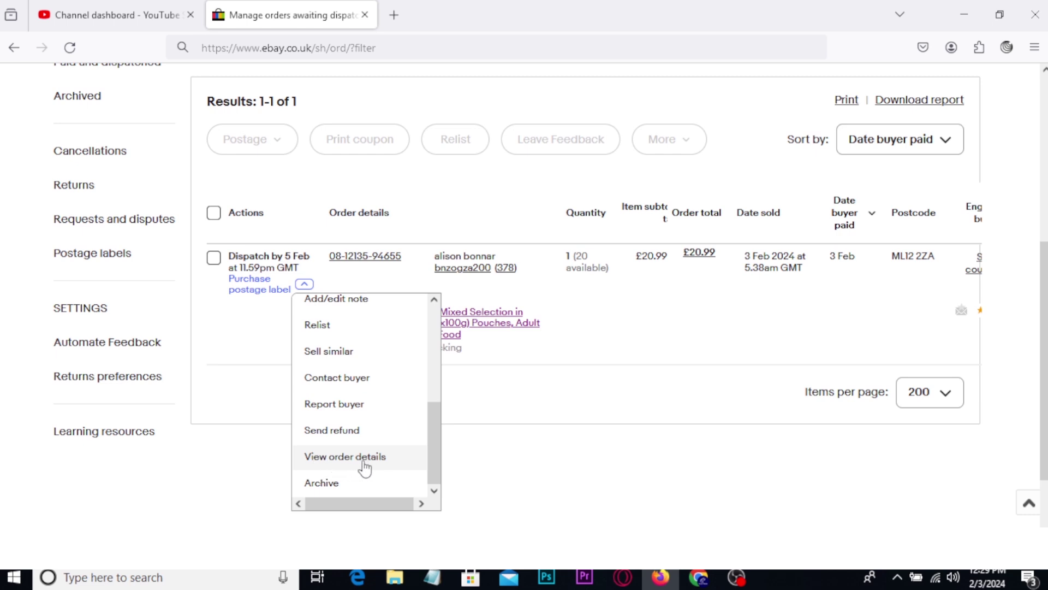
click(266, 478)
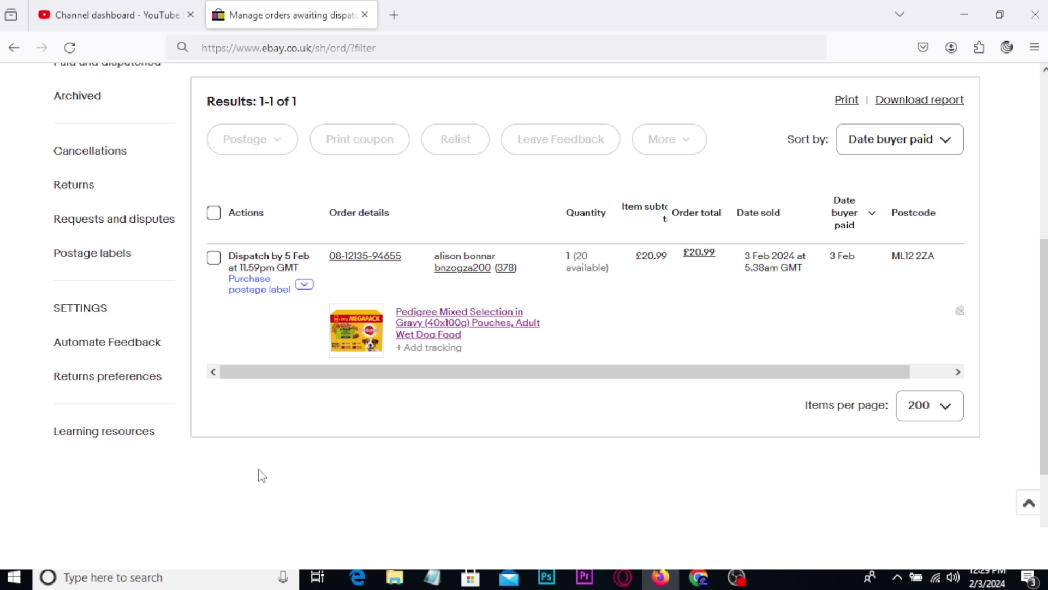
Step: Switch to the eBay draft listing in Chrome and sketch a red rectangle containing a double-headed arrow and a bent line beside the postage settings
click(699, 578)
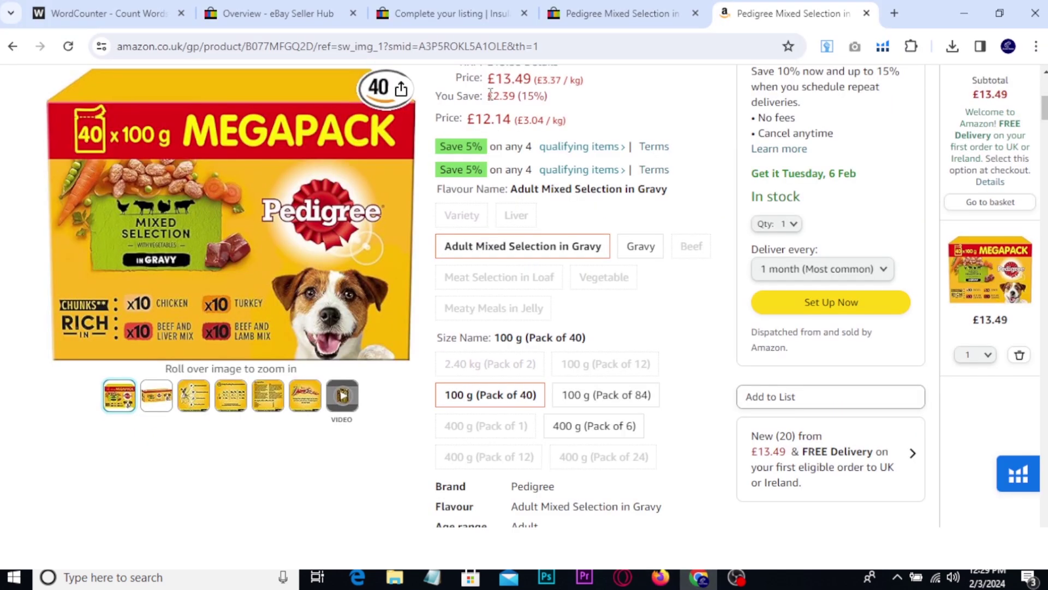
click(619, 13)
click(475, 5)
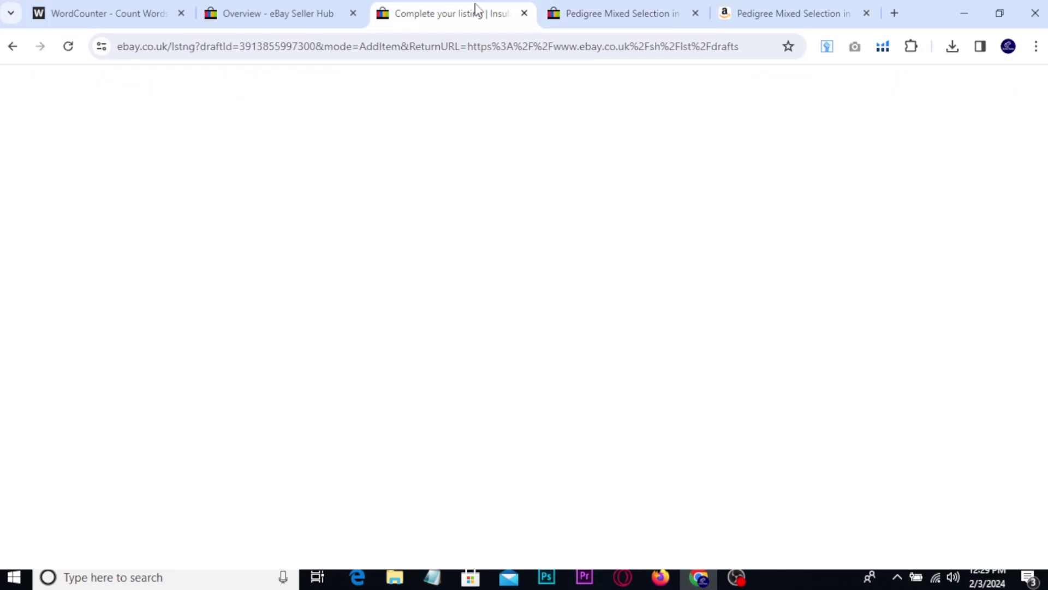
scroll(513, 224, up, 3)
scroll(512, 224, up, 4)
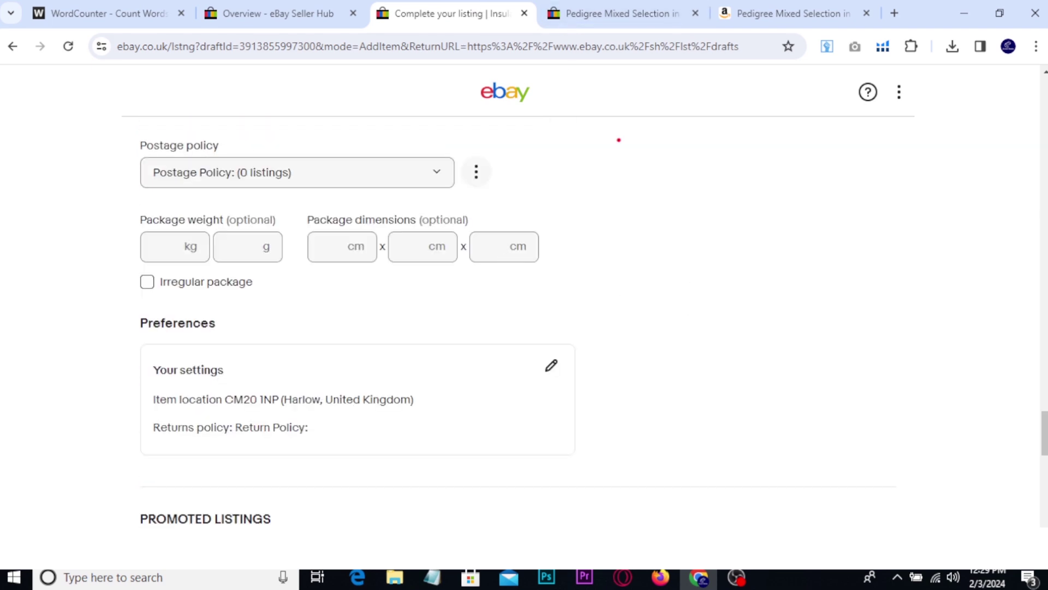
mouse_move(581, 132)
mouse_down()
mouse_move(893, 263)
mouse_move(977, 334)
mouse_up()
mouse_move(603, 168)
mouse_down()
mouse_move(721, 165)
mouse_move(723, 179)
mouse_up()
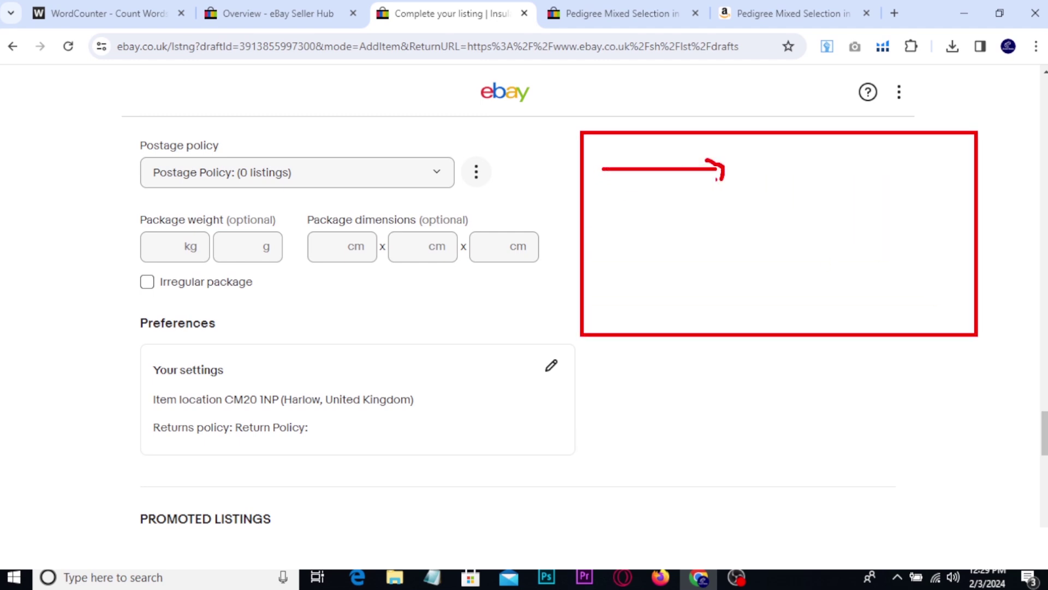
drag(602, 158, 616, 184)
mouse_move(635, 193)
mouse_down()
mouse_move(677, 226)
mouse_move(693, 216)
mouse_move(684, 238)
mouse_up()
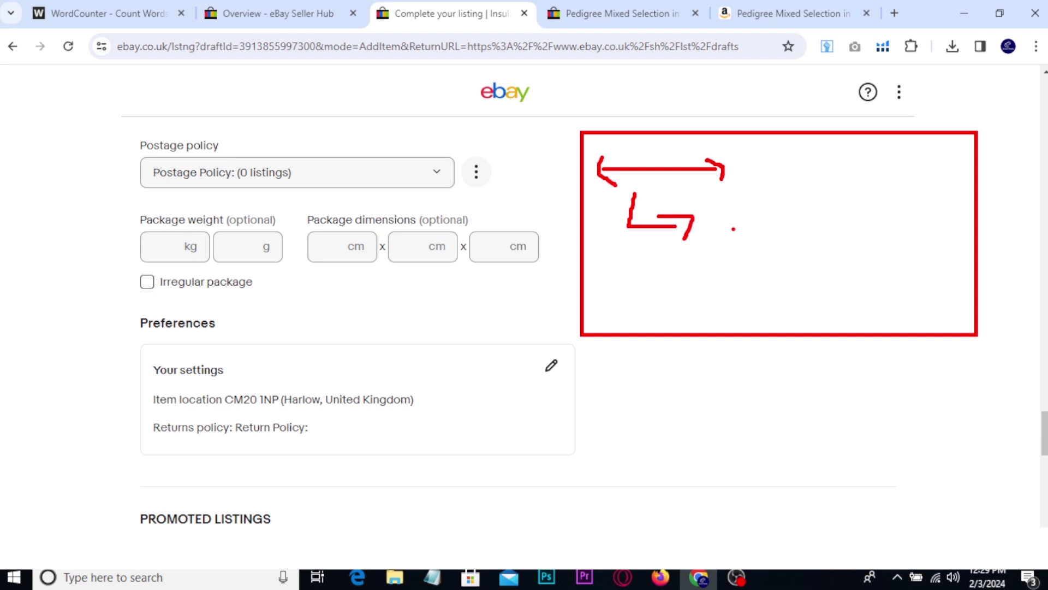
Step: Clear the sketch and draw a taller red rectangle with markings inside it beside the postage policy and preferences
key(Escape)
key(ctrl+2)
mouse_move(606, 143)
mouse_down()
mouse_move(910, 386)
mouse_move(949, 438)
mouse_up()
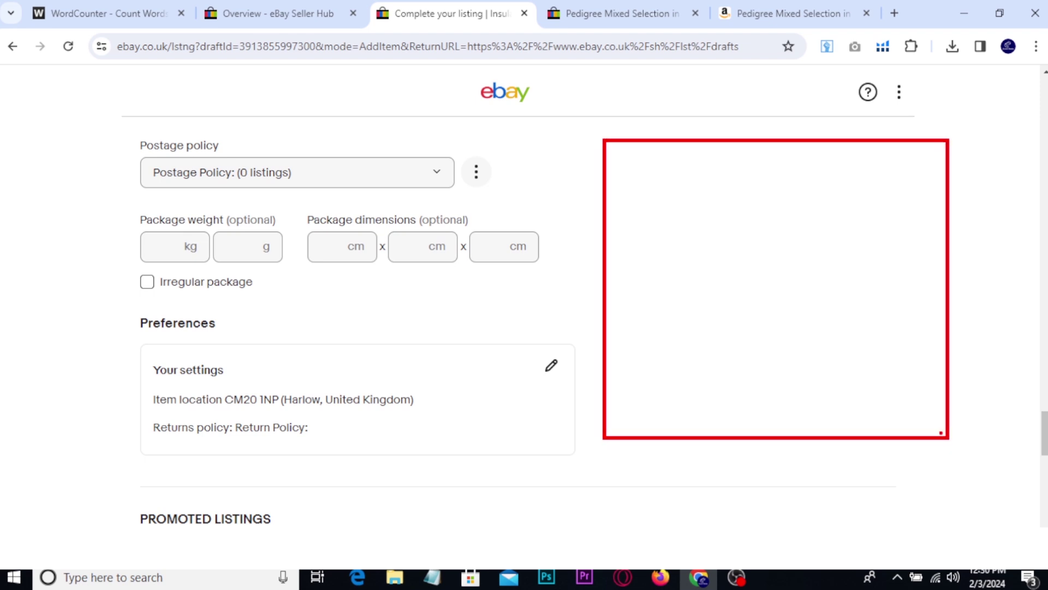
mouse_move(631, 171)
mouse_down()
mouse_move(633, 198)
mouse_move(645, 167)
mouse_move(607, 200)
mouse_move(633, 159)
mouse_move(680, 188)
mouse_move(813, 182)
mouse_move(801, 209)
mouse_up()
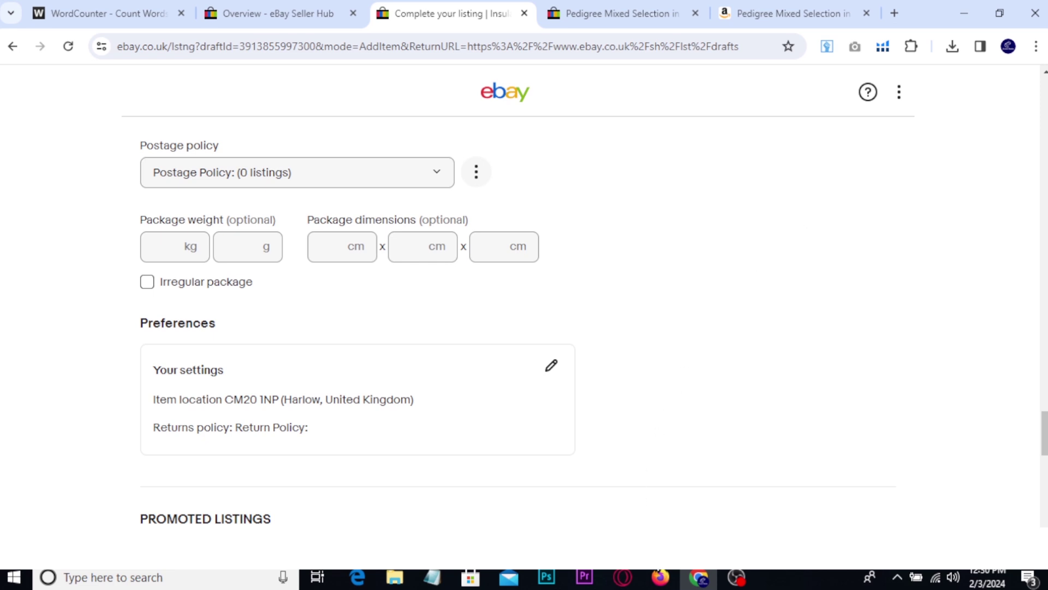
Step: Return to the orders page in Firefox, open the cancellation form for the Pedigree order and show its list of cancellation reasons
click(661, 577)
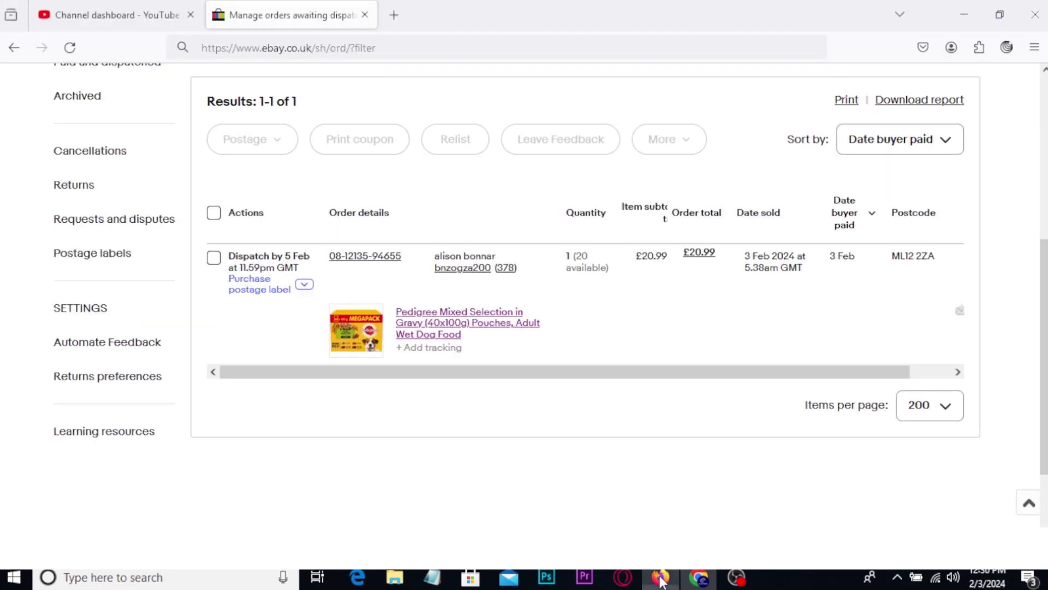
click(304, 284)
scroll(345, 383, down, 5)
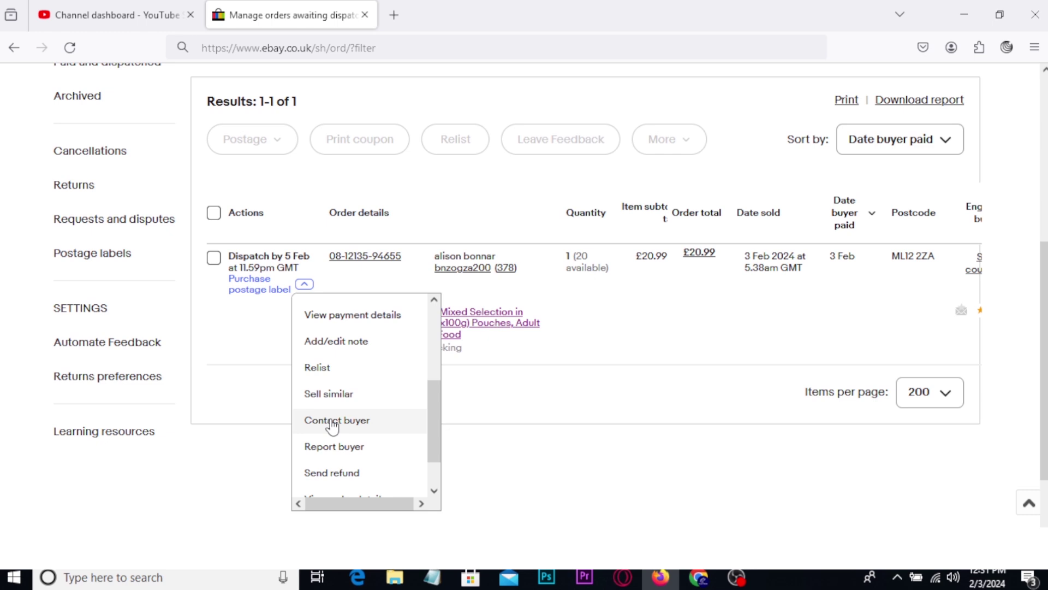
scroll(343, 413, up, 3)
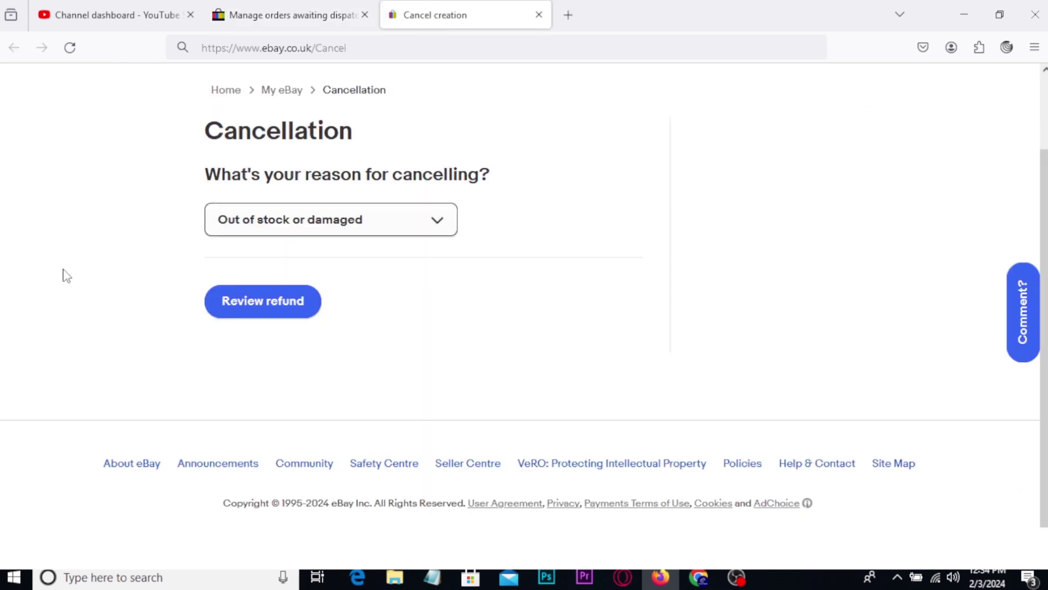
click(436, 225)
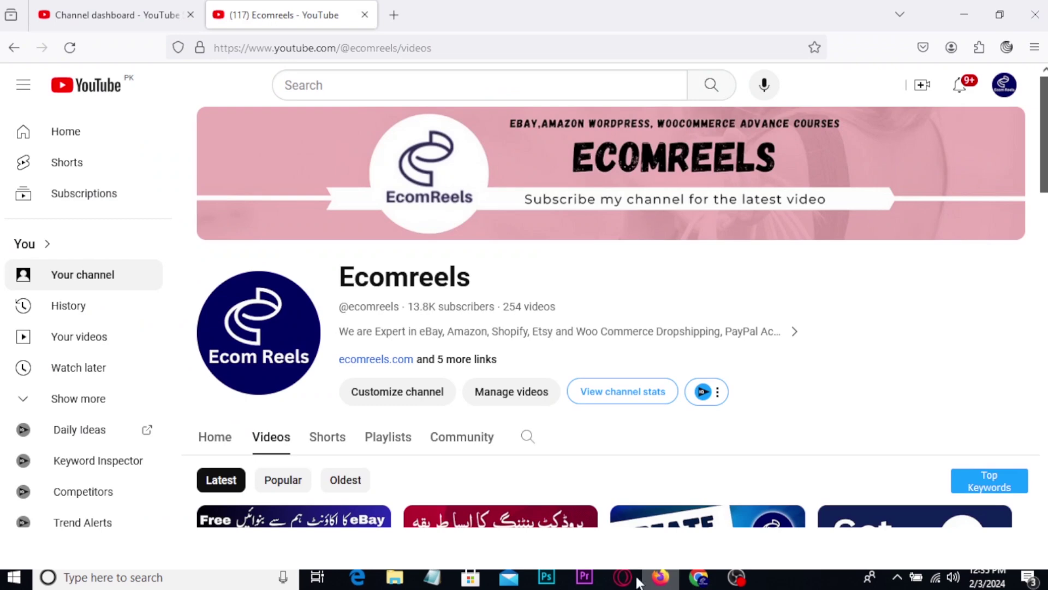
Step: Browse the latest videos on the Ecomreels YouTube channel
scroll(781, 292, down, 3)
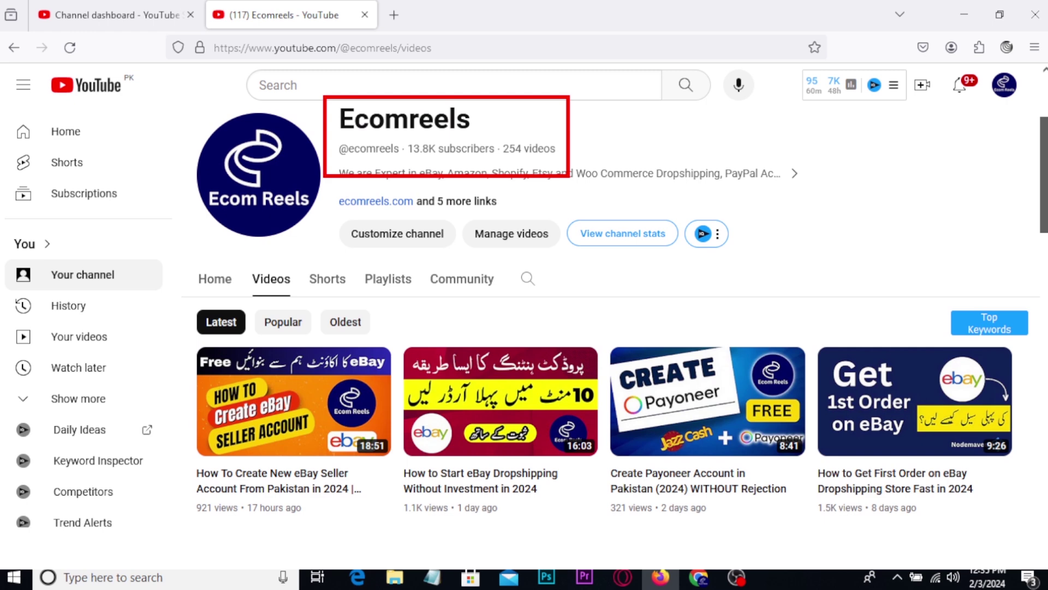
scroll(856, 177, down, 5)
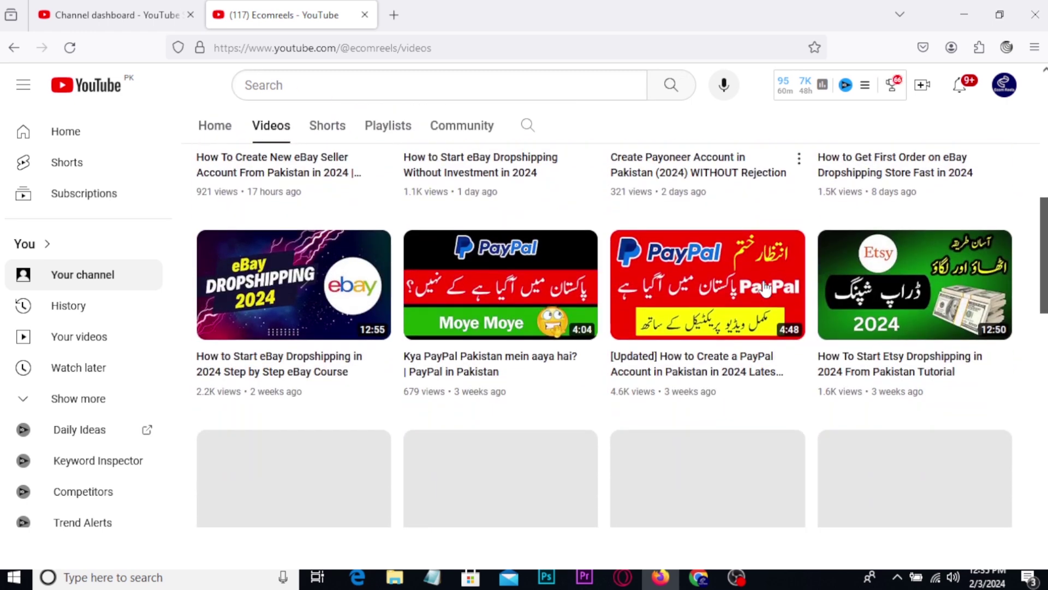
scroll(766, 288, down, 5)
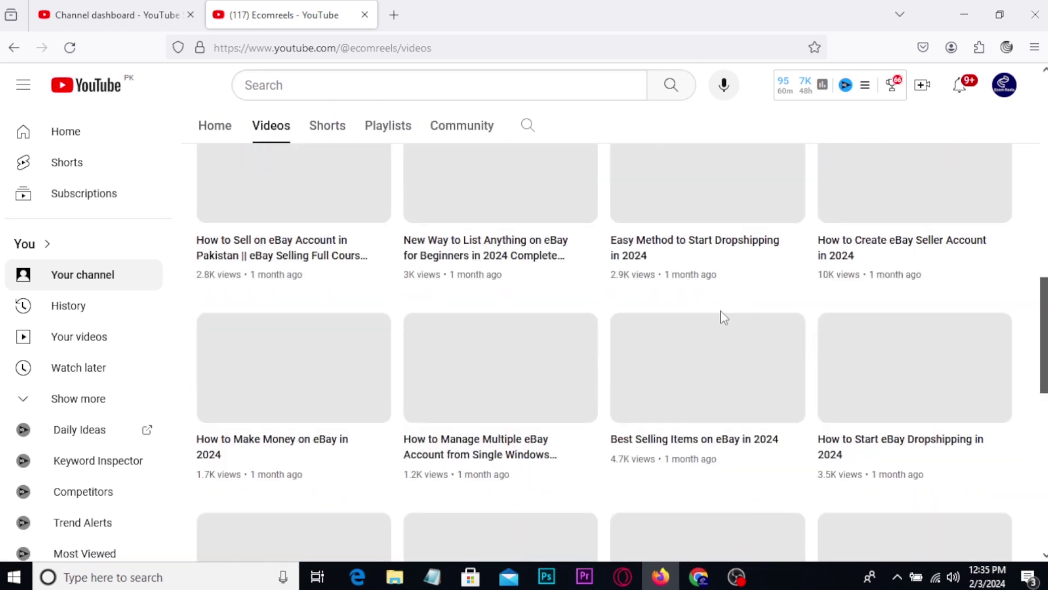